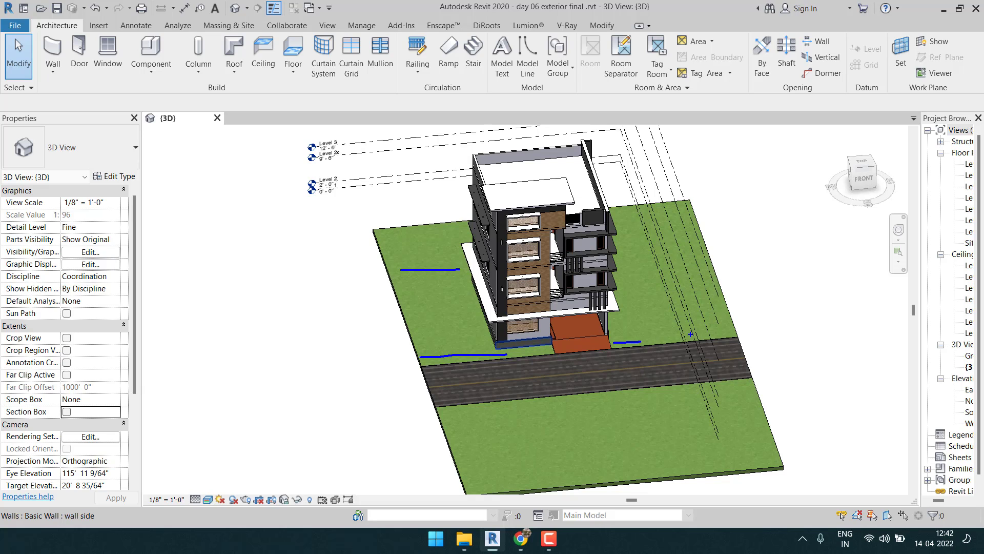
Widen the list of project views and open the Level 1 floor plan.
{"action": "scroll", "coordinate": [576, 324], "scroll_direction": "up", "scroll_amount": 4}
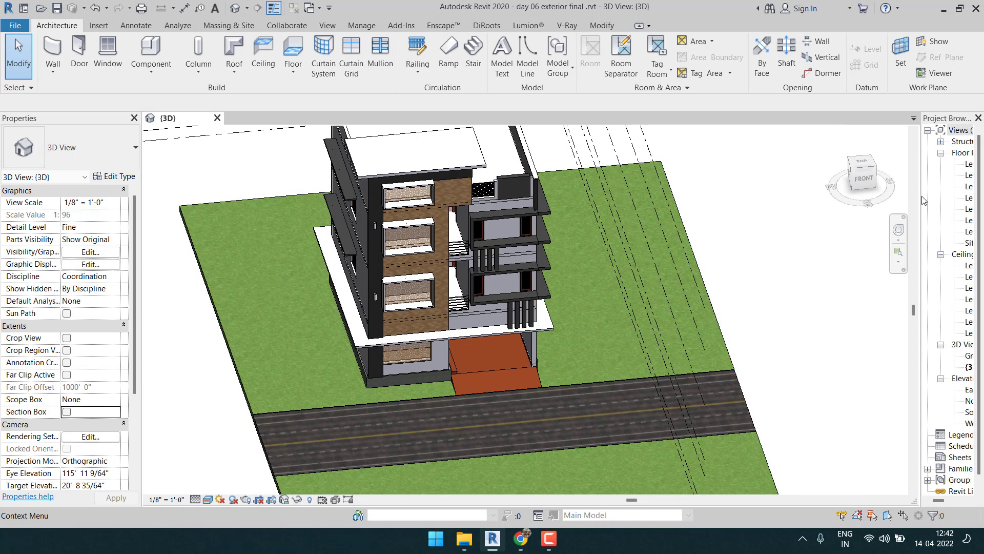
{"action": "left_click_drag", "start_coordinate": [870, 198], "coordinate": [870, 198]}
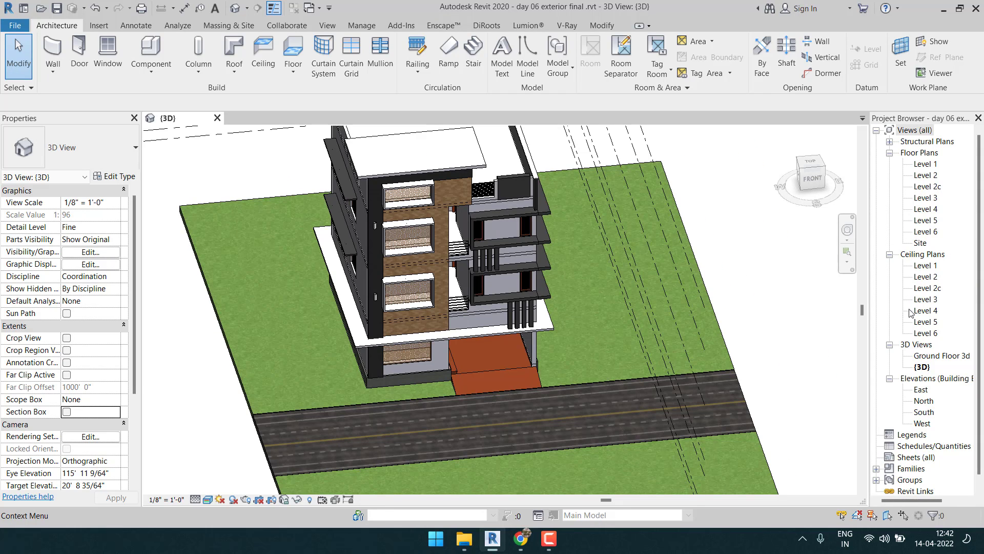
{"action": "double_click", "coordinate": [932, 164]}
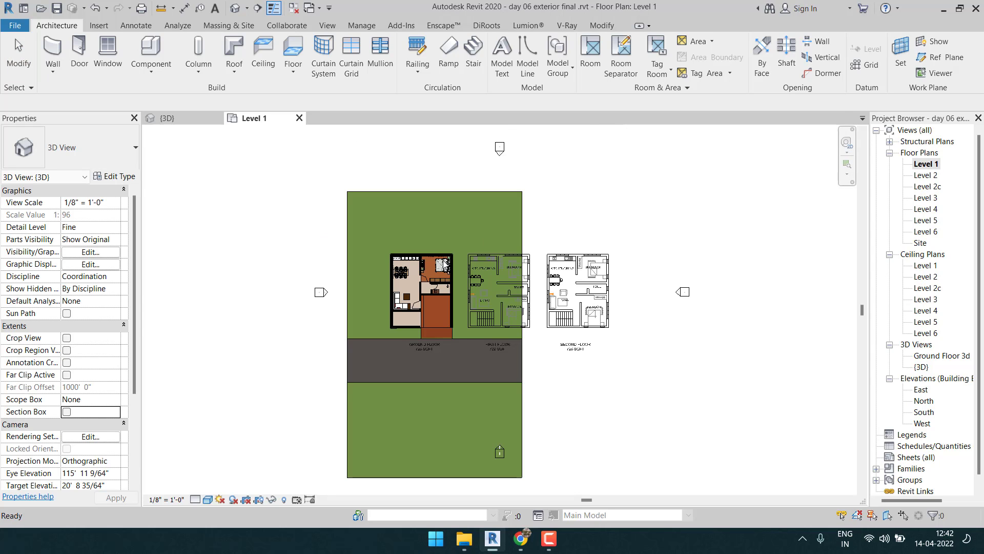
Hide the imported floor plan.dwg in the Level 1 view through its visibility/graphic overrides.
{"action": "scroll", "coordinate": [423, 297], "scroll_direction": "up", "scroll_amount": 3}
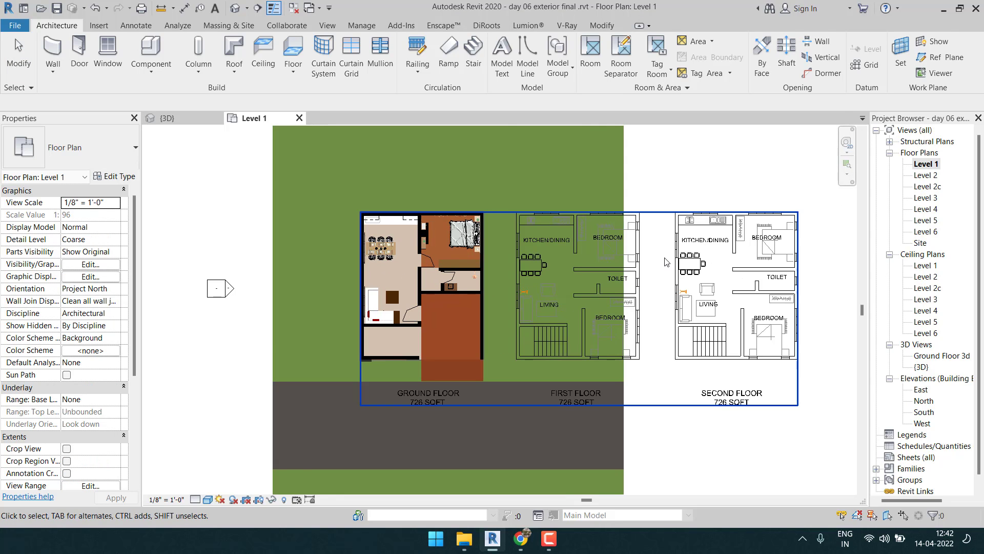
{"action": "middle_click_drag", "start_coordinate": [666, 262], "coordinate": [695, 262]}
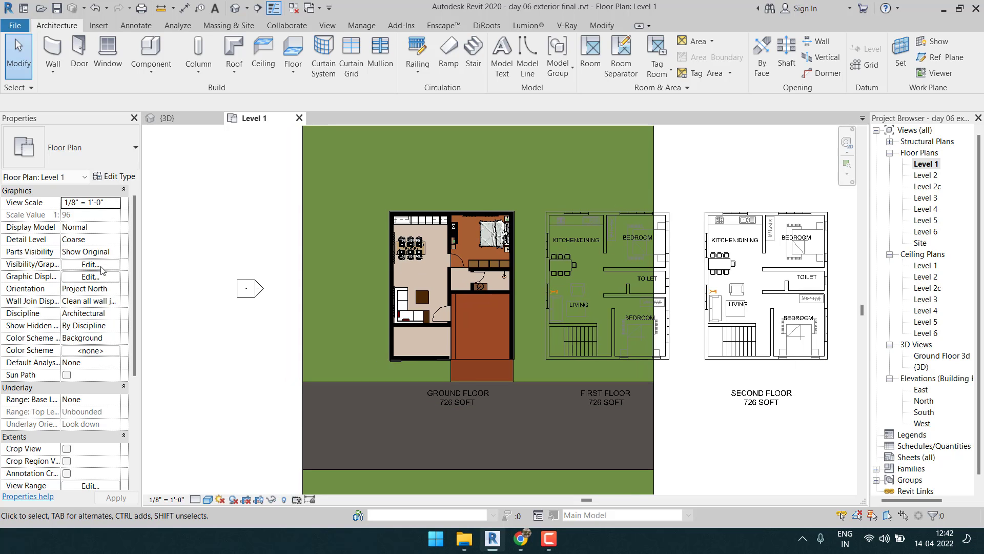
{"action": "left_click", "coordinate": [91, 264]}
{"action": "left_click", "coordinate": [507, 101]}
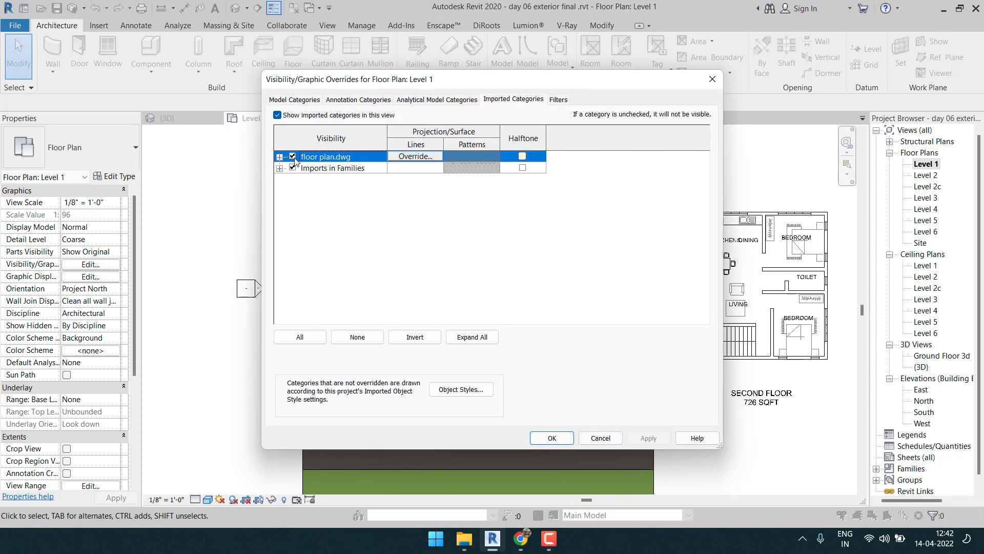
{"action": "left_click", "coordinate": [540, 440]}
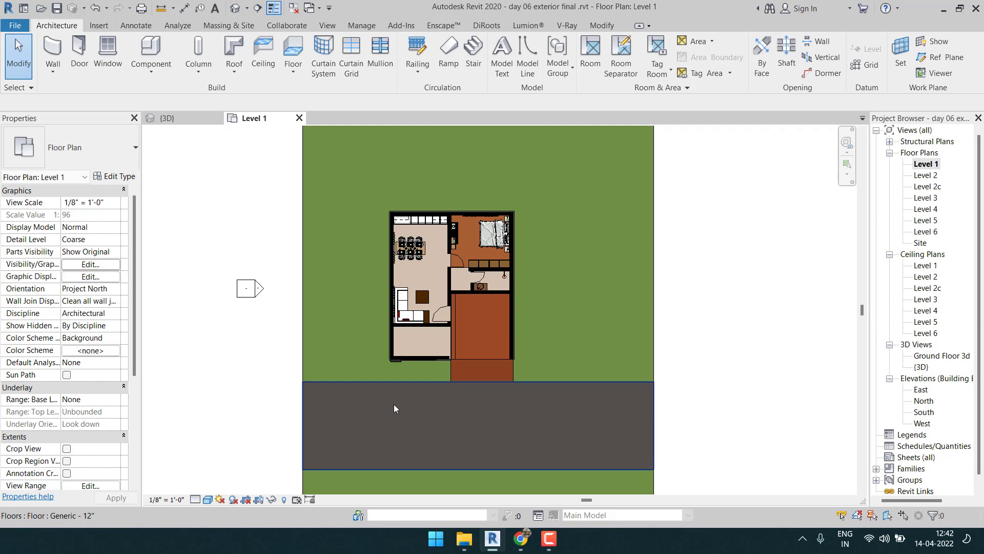
Examine the building and its surrounding ground from the side in the 3D view, and return to the Level 1 floor plan.
{"action": "middle_click_drag", "start_coordinate": [481, 315], "coordinate": [550, 324]}
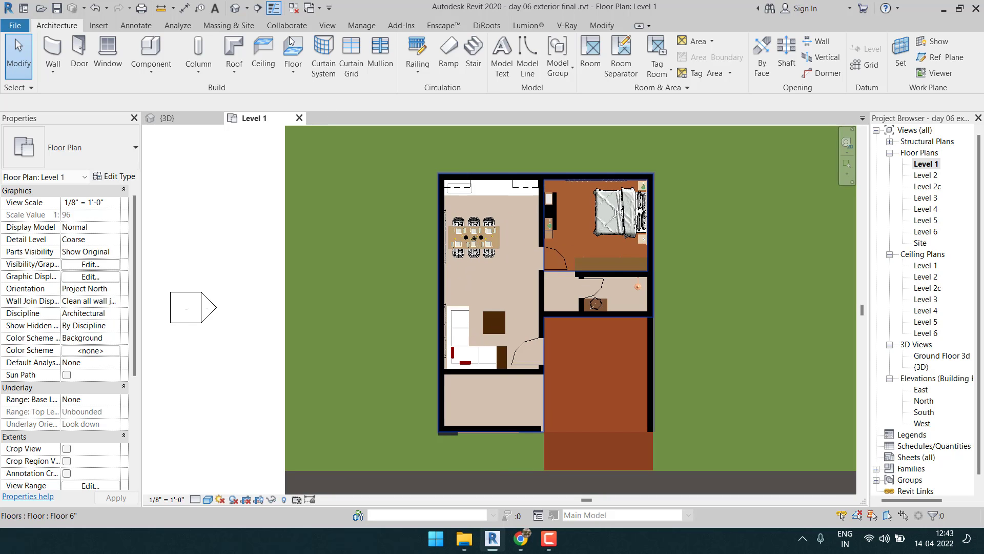
{"action": "key", "text": "ctrl+Tab"}
{"action": "middle_click_drag", "start_coordinate": [504, 314], "coordinate": [273, 395], "text": "shift"}
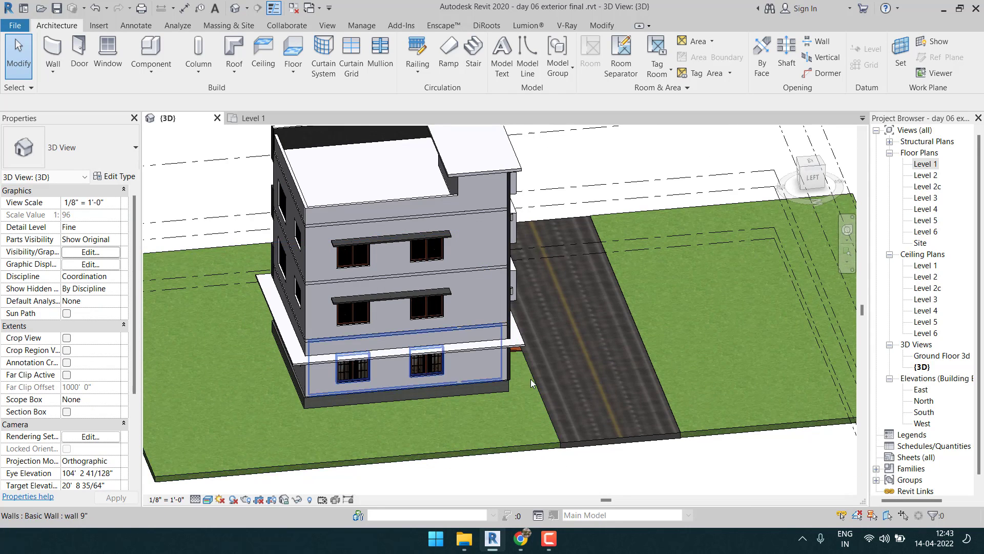
{"action": "middle_click_drag", "start_coordinate": [531, 379], "coordinate": [600, 362], "text": "shift"}
{"action": "double_click", "coordinate": [925, 164]}
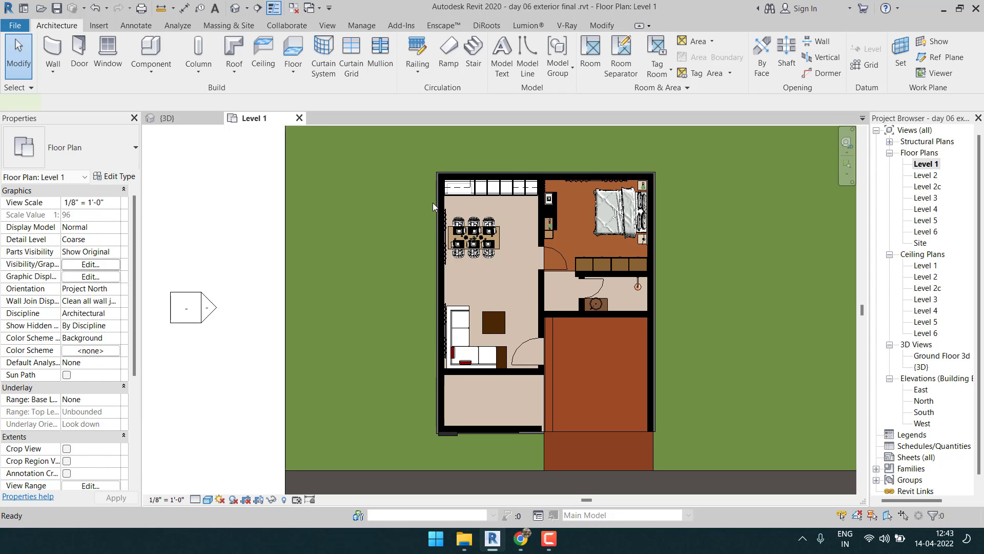
Start a new wall with the wall 9" type and duplicate that type as "boundary wall".
{"action": "key", "text": "w"}
{"action": "key", "text": "a"}
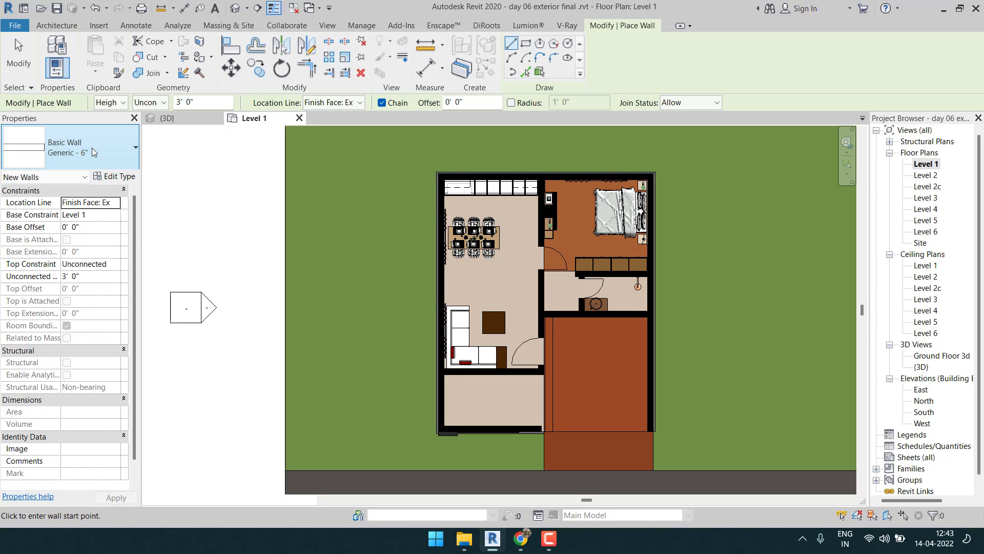
{"action": "left_click", "coordinate": [94, 152]}
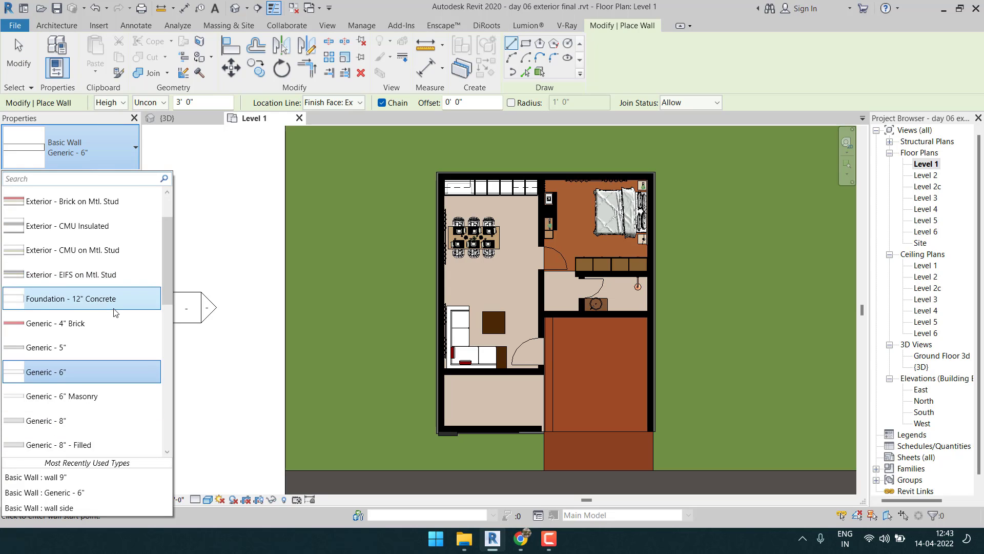
{"action": "scroll", "coordinate": [87, 358], "scroll_direction": "down", "scroll_amount": 4}
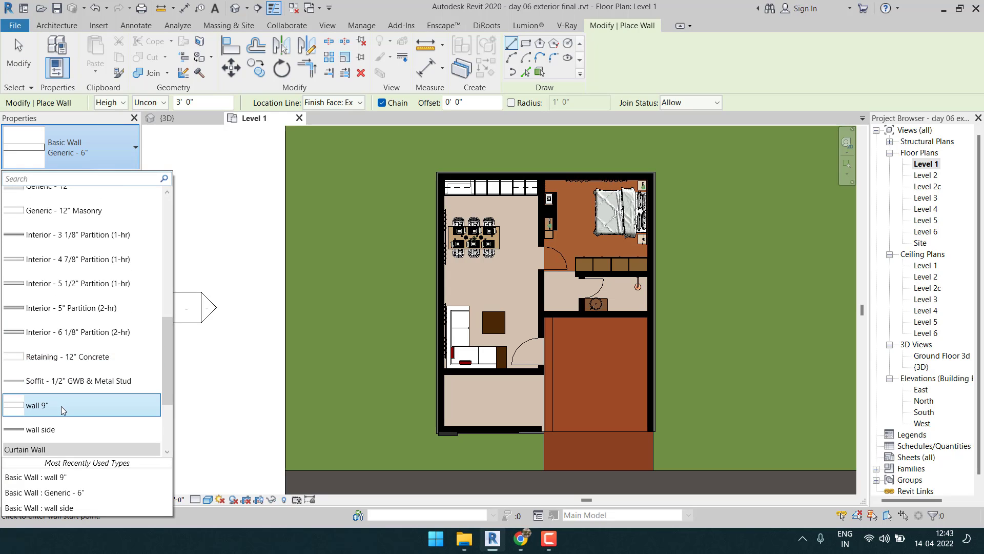
{"action": "left_click", "coordinate": [62, 409]}
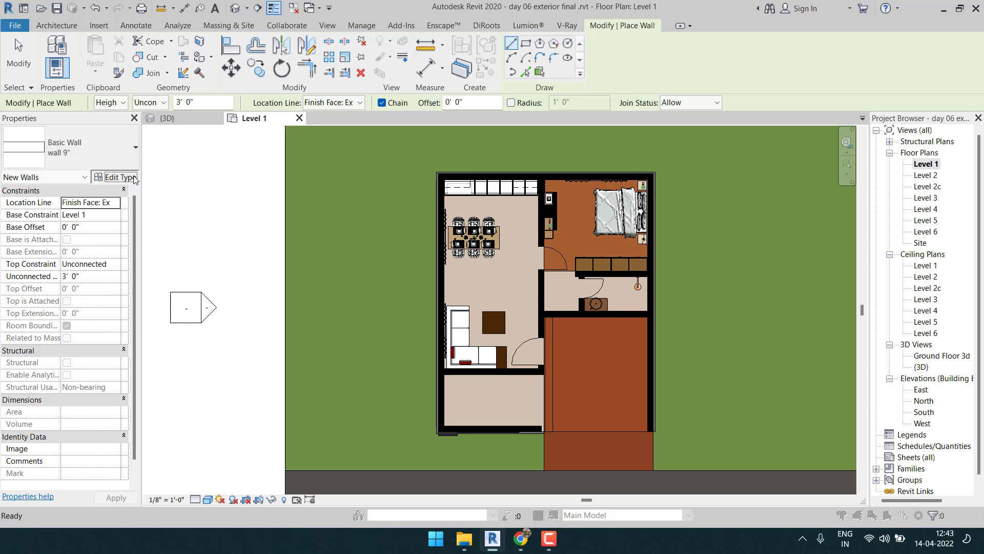
{"action": "left_click", "coordinate": [115, 176]}
{"action": "left_click", "coordinate": [611, 92]}
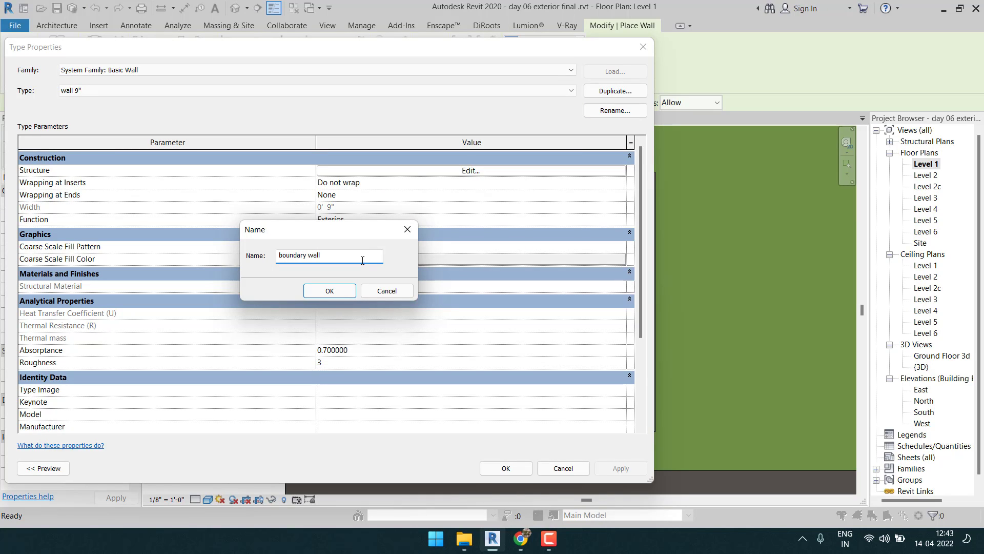
{"action": "left_click", "coordinate": [330, 290]}
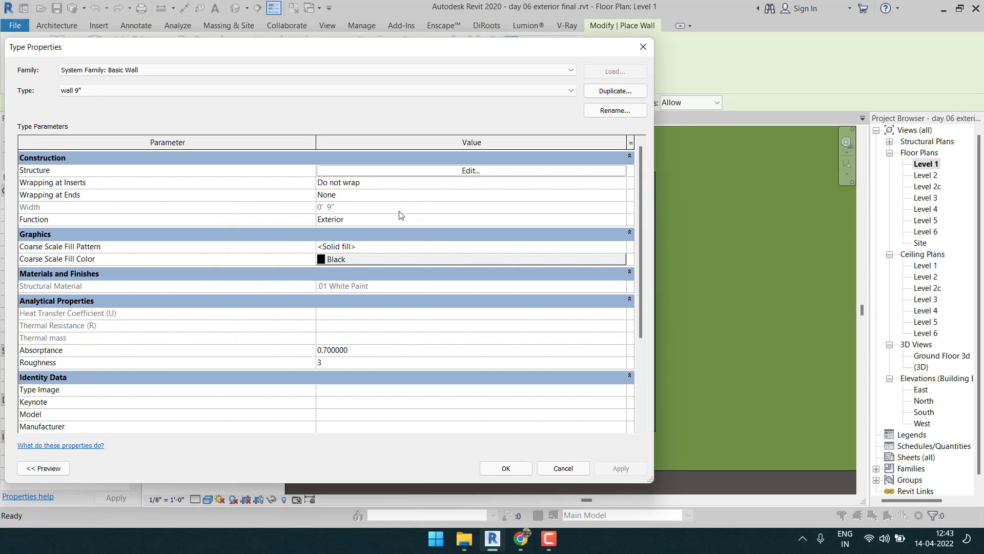
Assign the Concrete Masonry Units material to the structure layer of the boundary wall type.
{"action": "left_click", "coordinate": [472, 171]}
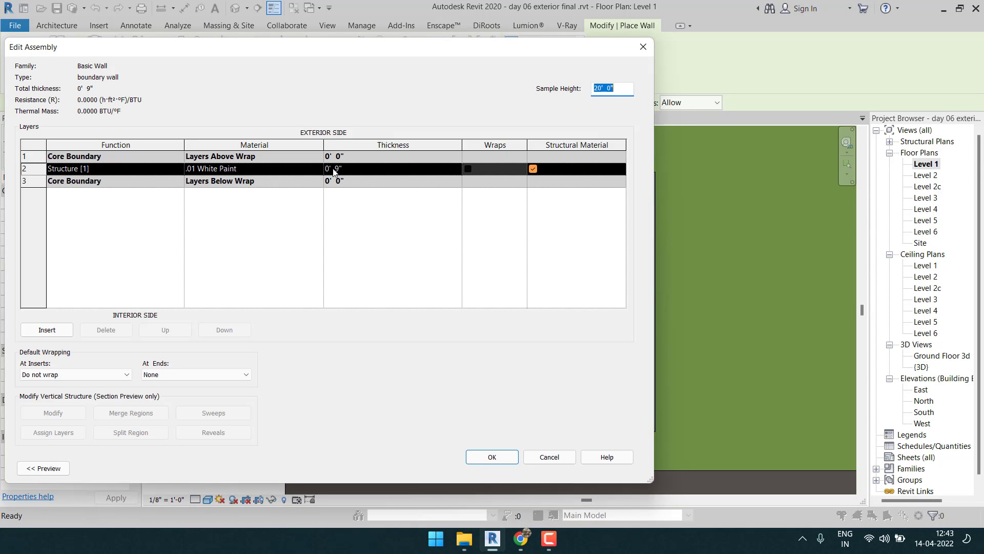
{"action": "left_click", "coordinate": [321, 171]}
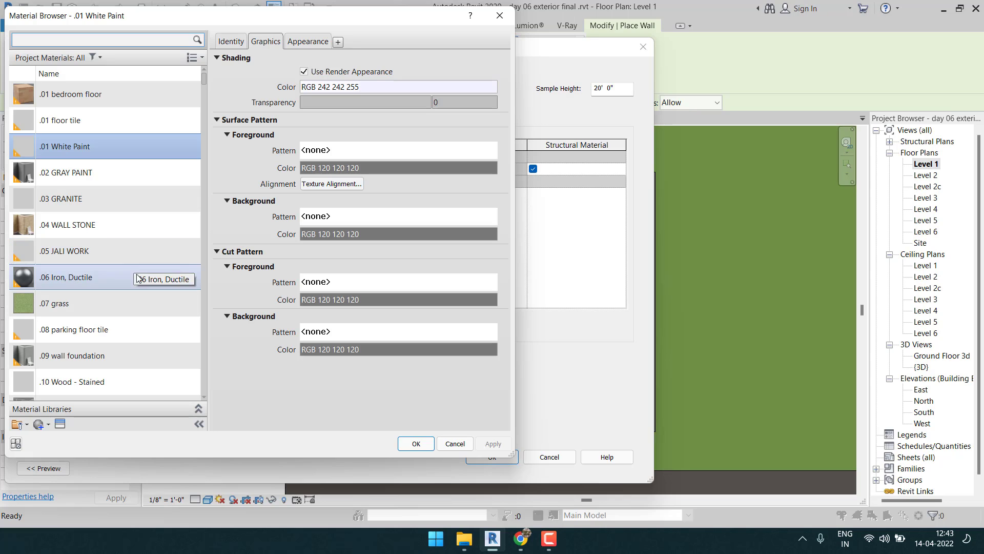
{"action": "scroll", "coordinate": [151, 281], "scroll_direction": "down", "scroll_amount": 1}
{"action": "scroll", "coordinate": [151, 281], "scroll_direction": "down", "scroll_amount": 2}
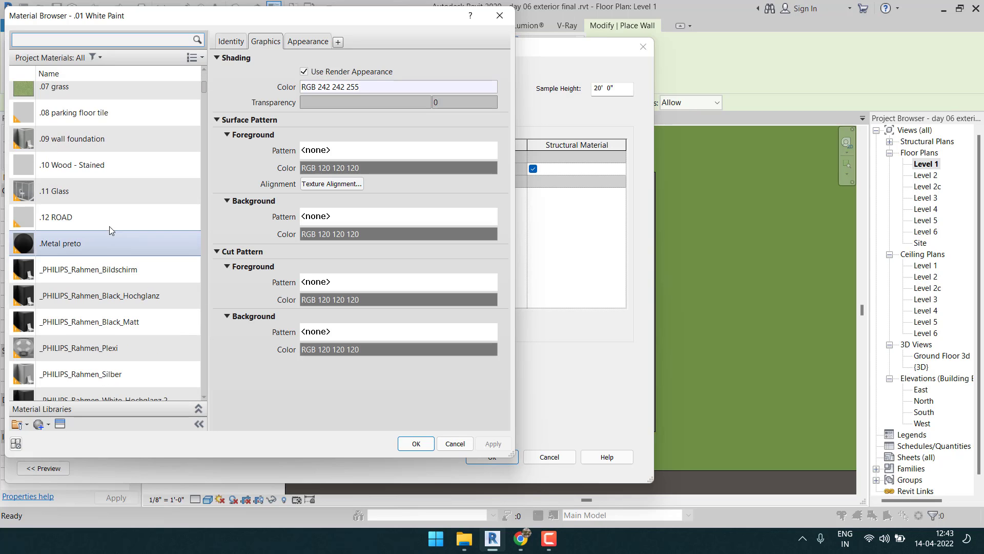
{"action": "scroll", "coordinate": [125, 269], "scroll_direction": "down", "scroll_amount": 3}
{"action": "scroll", "coordinate": [126, 269], "scroll_direction": "down", "scroll_amount": 7}
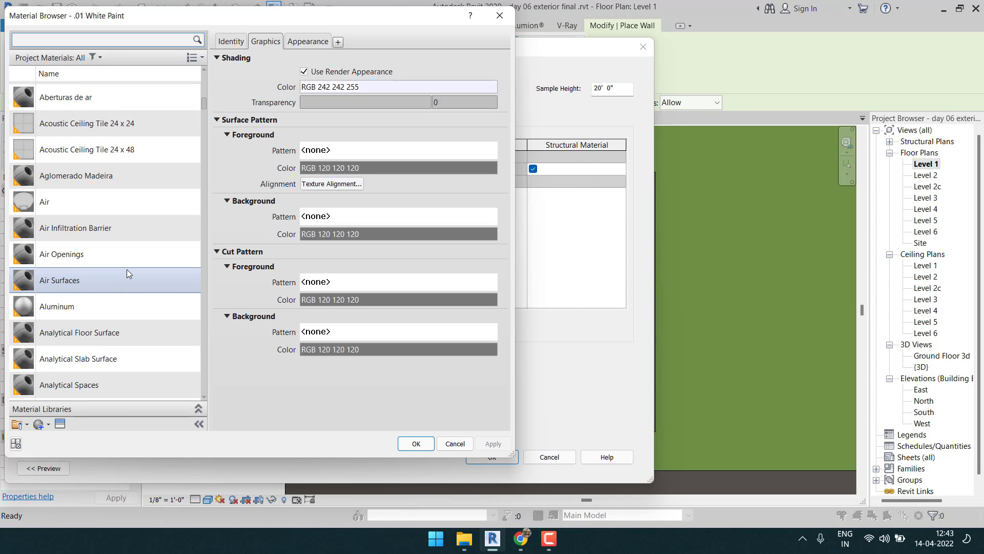
{"action": "scroll", "coordinate": [127, 269], "scroll_direction": "down", "scroll_amount": 7}
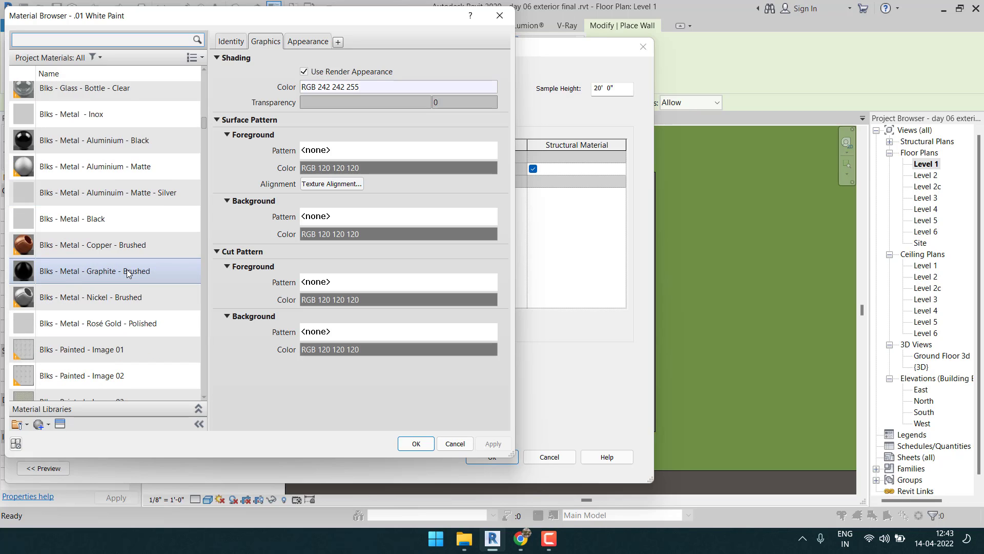
{"action": "scroll", "coordinate": [127, 269], "scroll_direction": "down", "scroll_amount": 5}
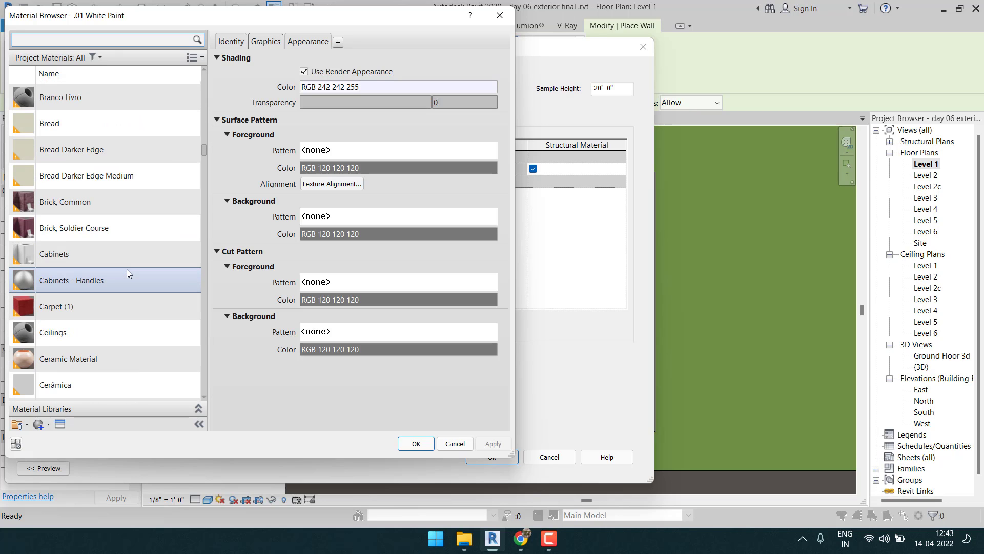
{"action": "scroll", "coordinate": [78, 263], "scroll_direction": "down", "scroll_amount": 4}
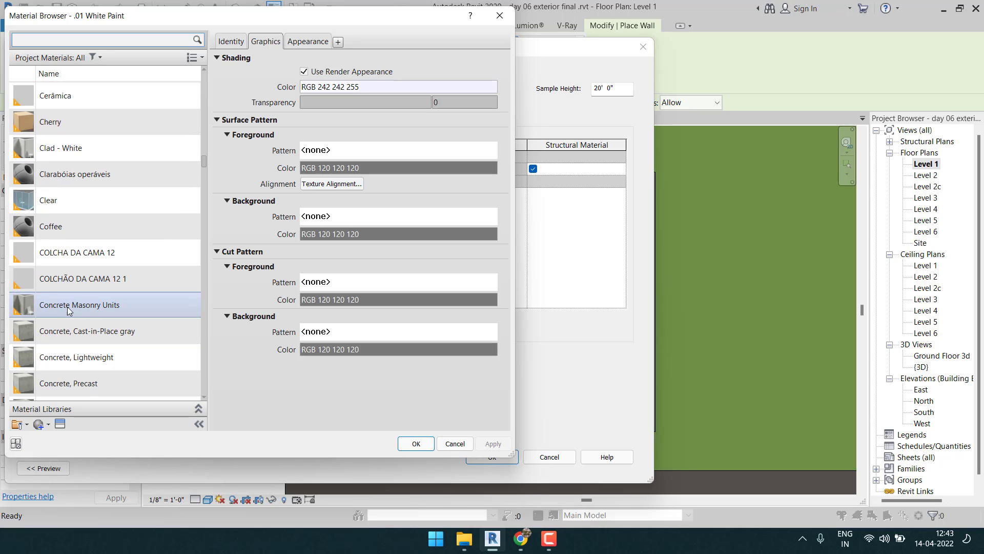
{"action": "left_click", "coordinate": [105, 304]}
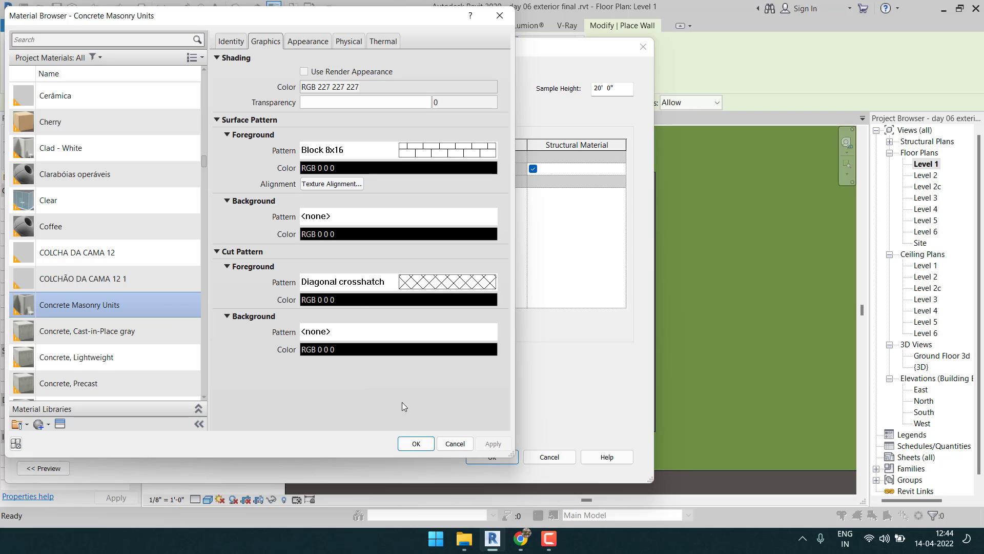
{"action": "left_click", "coordinate": [416, 444]}
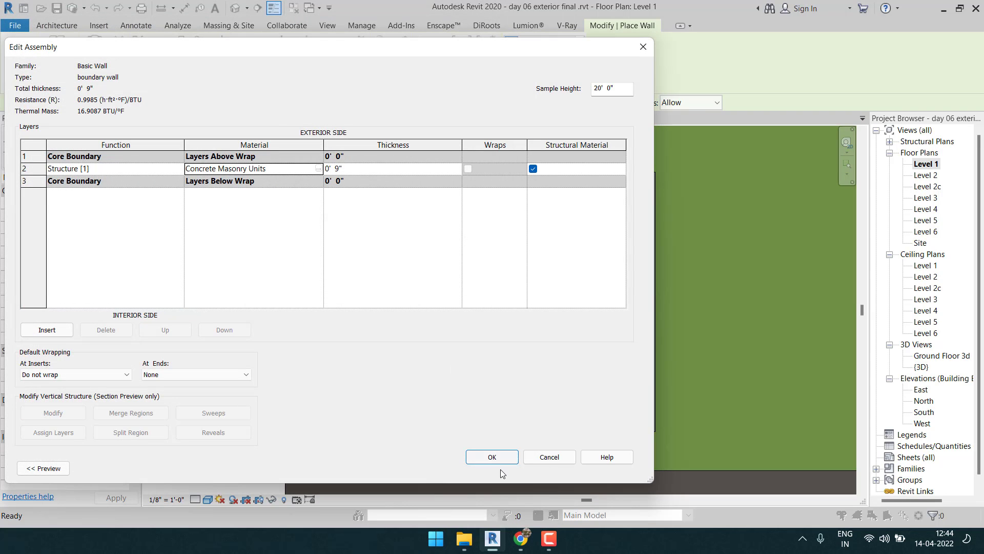
{"action": "left_click", "coordinate": [492, 457]}
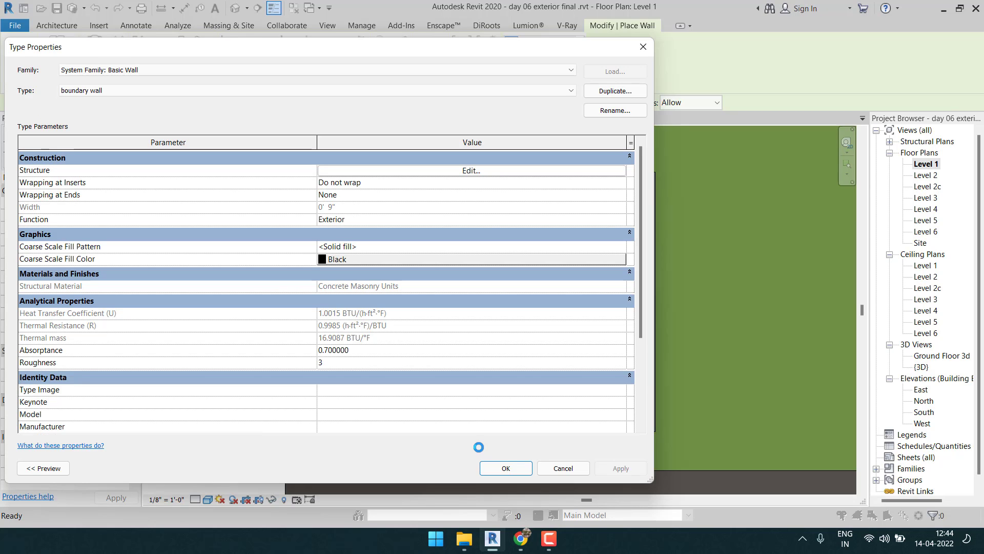
{"action": "left_click", "coordinate": [506, 468]}
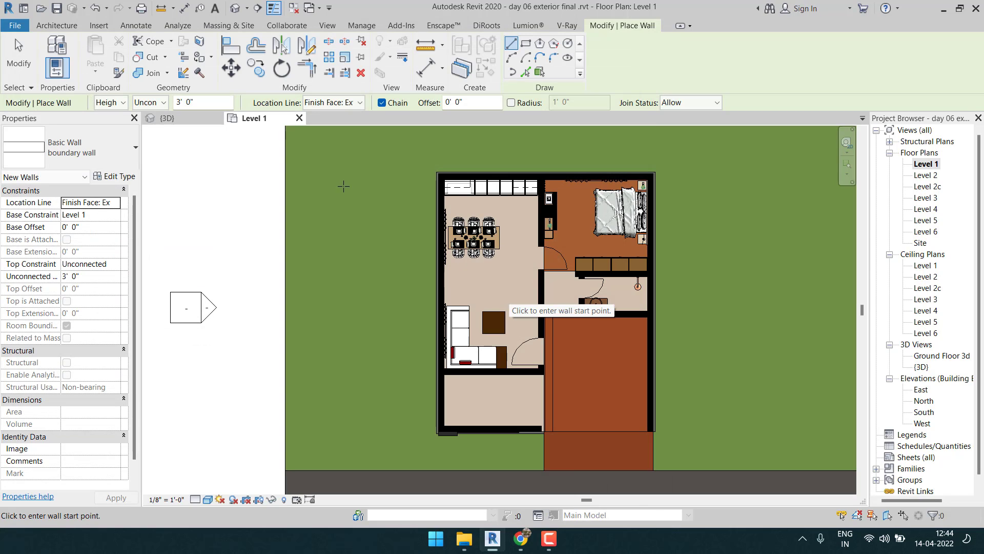
Draw three connected boundary walls around both sides and the rear of the house, starting and ending at the road's edge.
{"action": "left_click", "coordinate": [404, 471]}
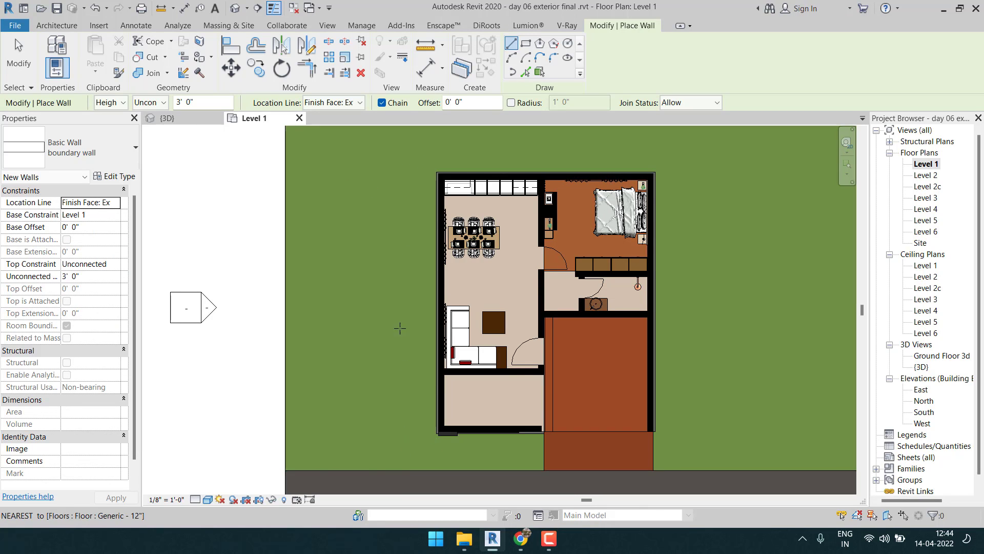
{"action": "left_click", "coordinate": [409, 156]}
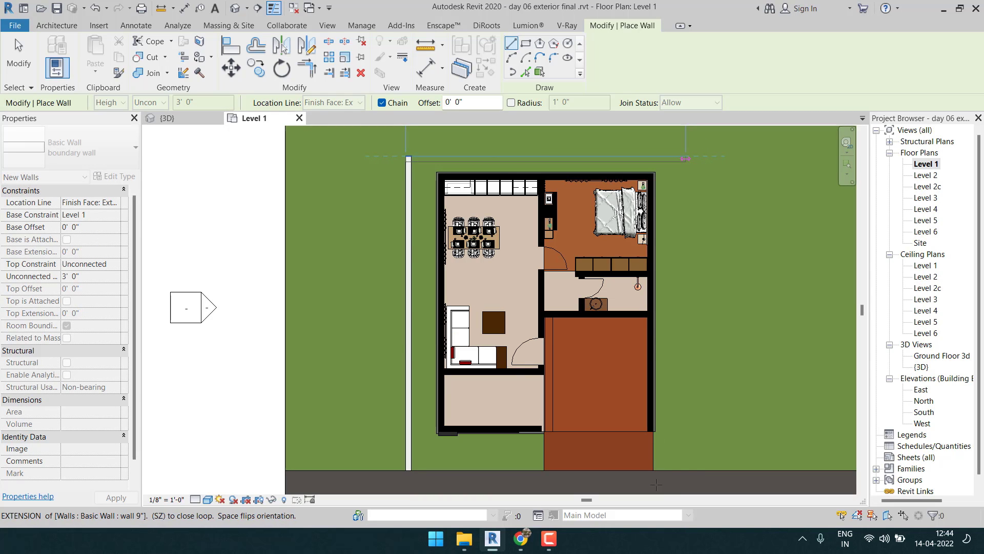
{"action": "left_click", "coordinate": [686, 158]}
{"action": "left_click", "coordinate": [685, 470]}
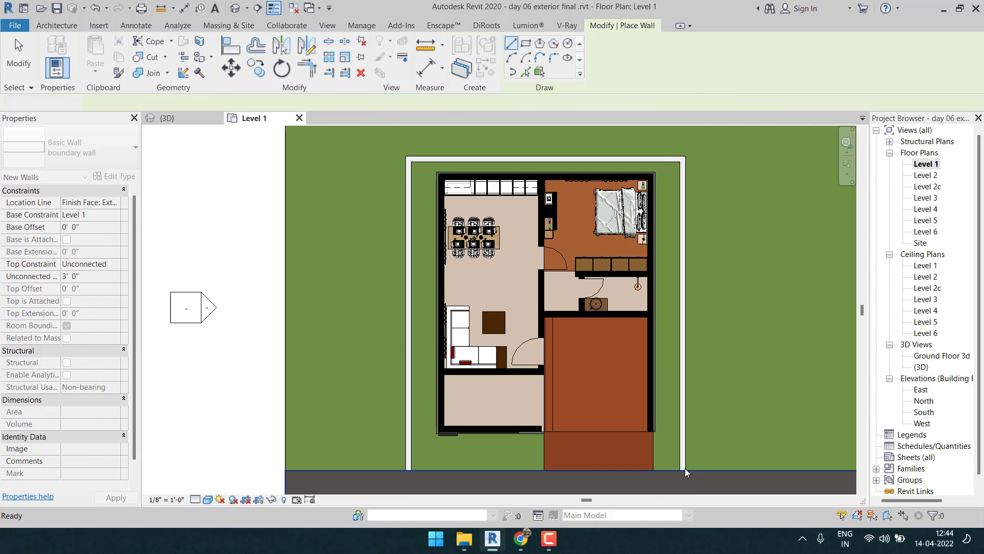
{"action": "key", "text": "Escape"}
{"action": "key", "text": "Escape"}
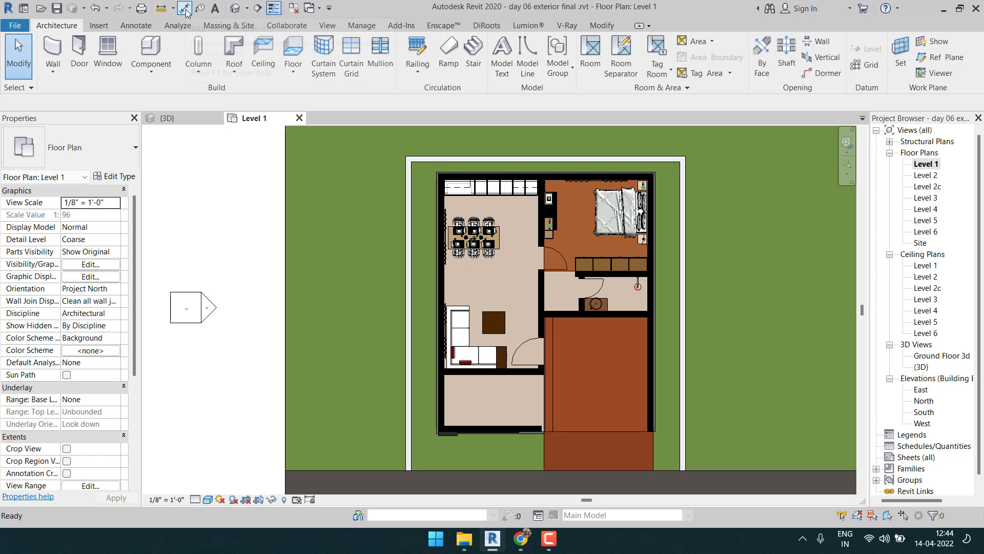
Add an aligned dimension, referencing wall faces, between the left boundary wall's inner face and the house's outer wall.
{"action": "left_click", "coordinate": [186, 12]}
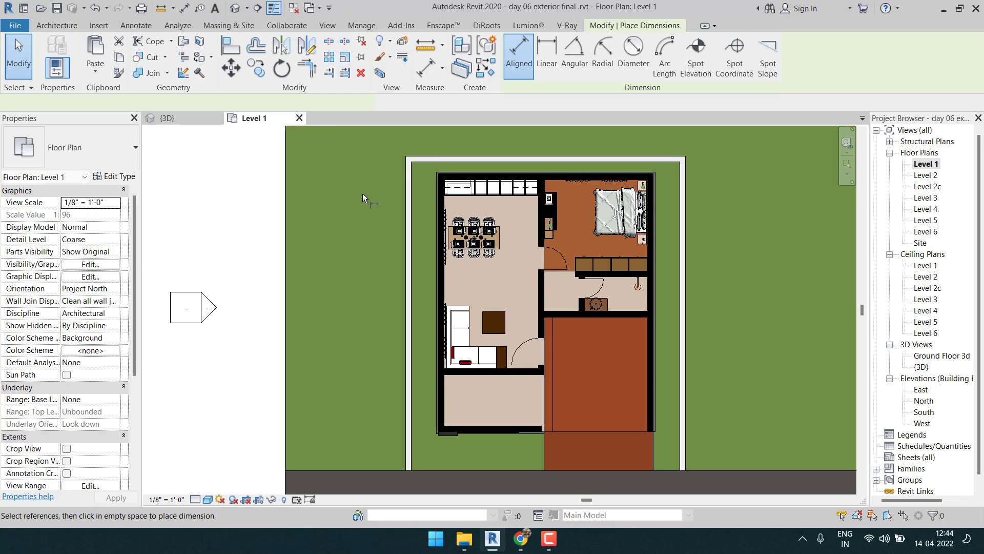
{"action": "left_click", "coordinate": [153, 103]}
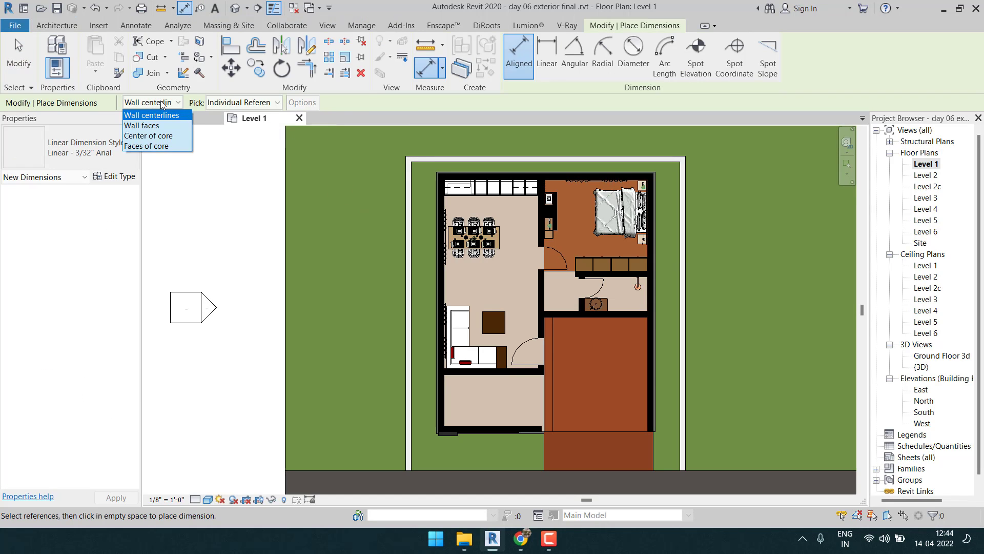
{"action": "left_click", "coordinate": [159, 129]}
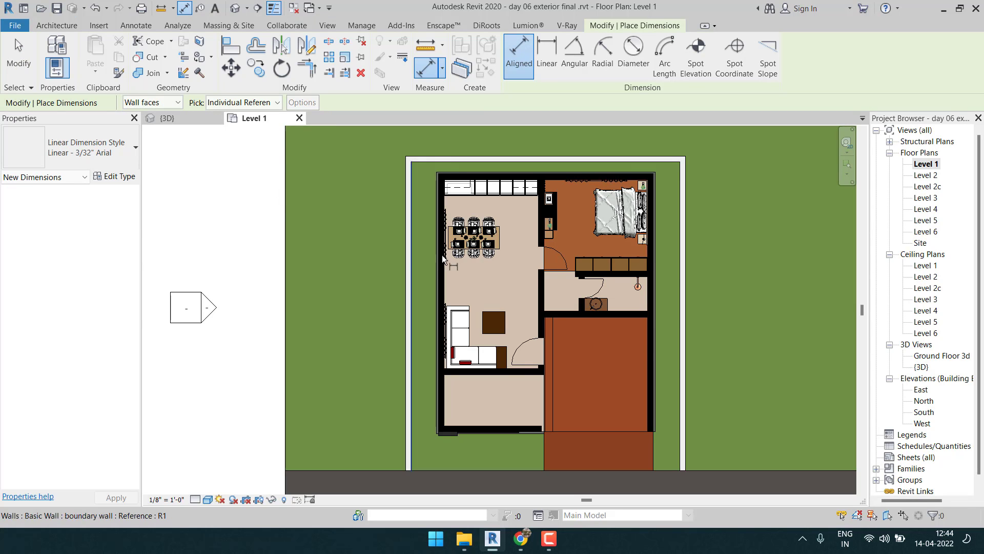
{"action": "scroll", "coordinate": [411, 238], "scroll_direction": "up", "scroll_amount": 5}
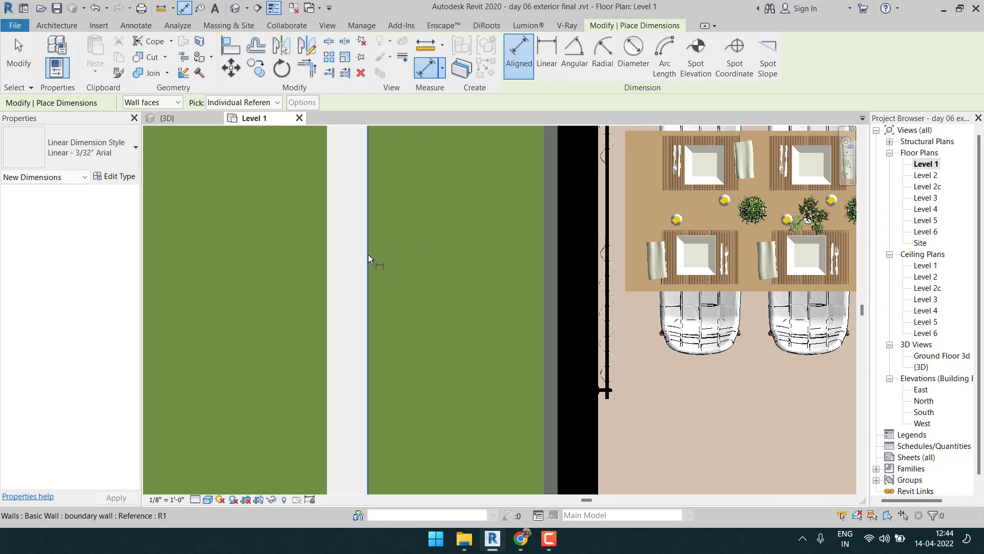
{"action": "left_click", "coordinate": [558, 280]}
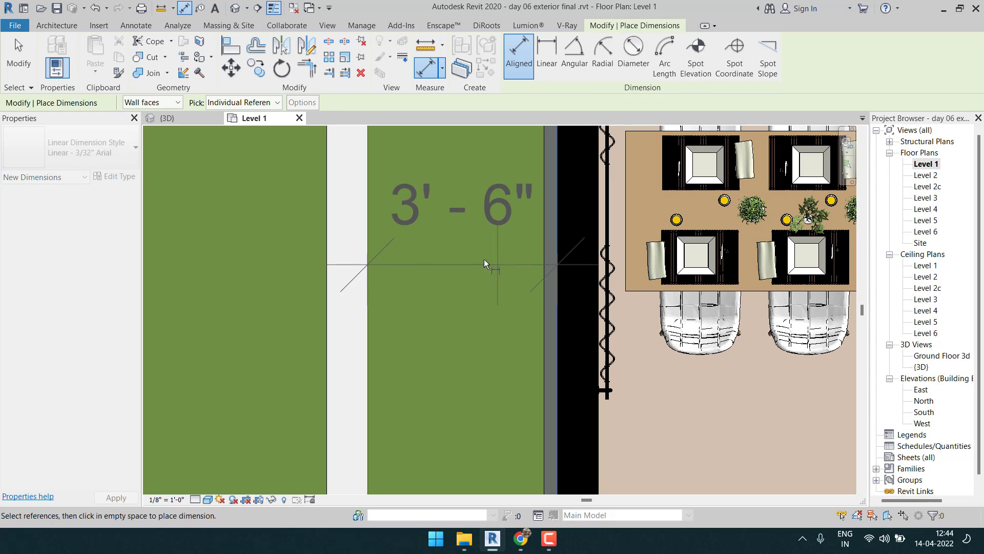
{"action": "left_click", "coordinate": [485, 256]}
Add an aligned dimension between the house's rear wall face and the inner face of the rear boundary wall.
{"action": "scroll", "coordinate": [502, 309], "scroll_direction": "down", "scroll_amount": 2}
{"action": "middle_click_drag", "start_coordinate": [580, 146], "coordinate": [461, 348]}
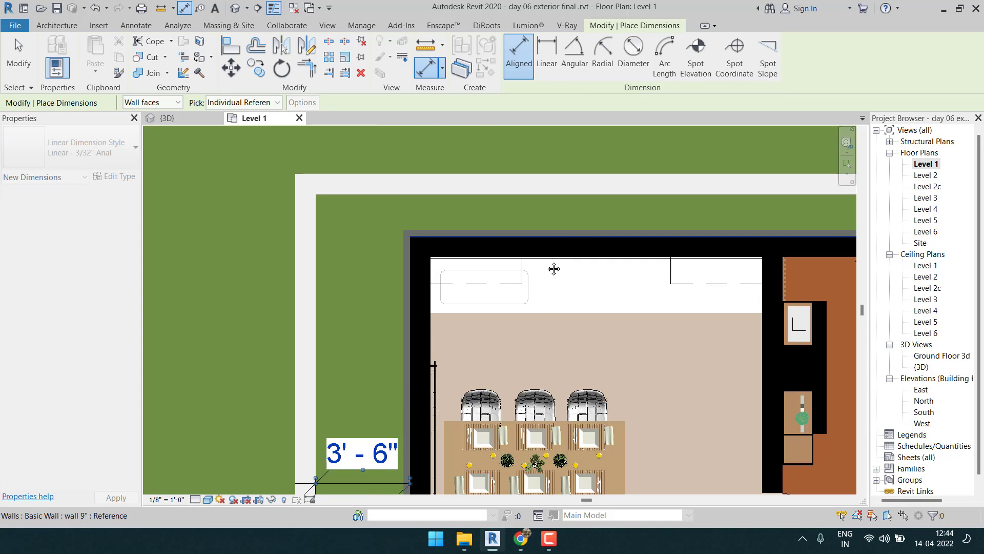
{"action": "middle_click_drag", "start_coordinate": [554, 268], "coordinate": [496, 337]}
{"action": "scroll", "coordinate": [523, 303], "scroll_direction": "up", "scroll_amount": 1}
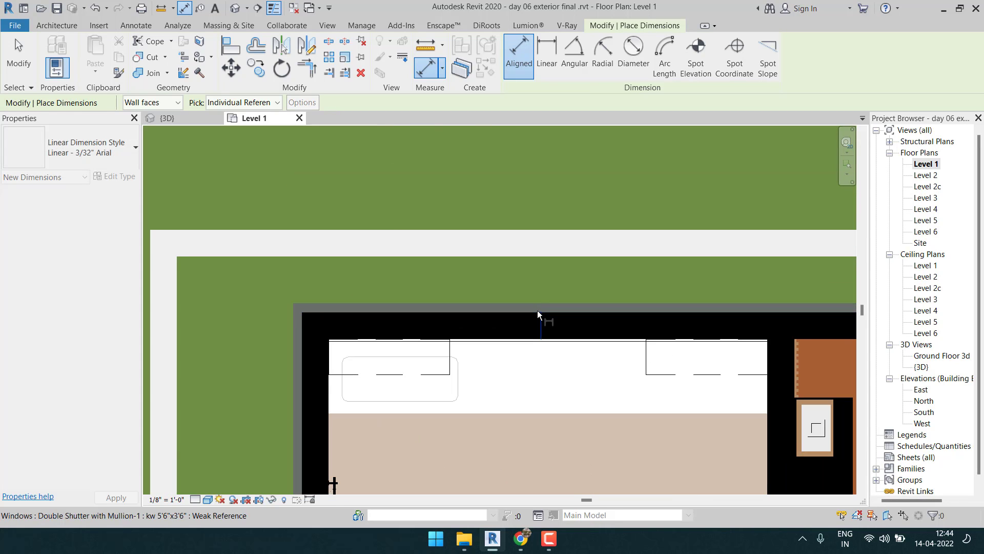
{"action": "key", "text": "Escape"}
{"action": "key", "text": "Escape"}
{"action": "key", "text": "d"}
{"action": "key", "text": "i"}
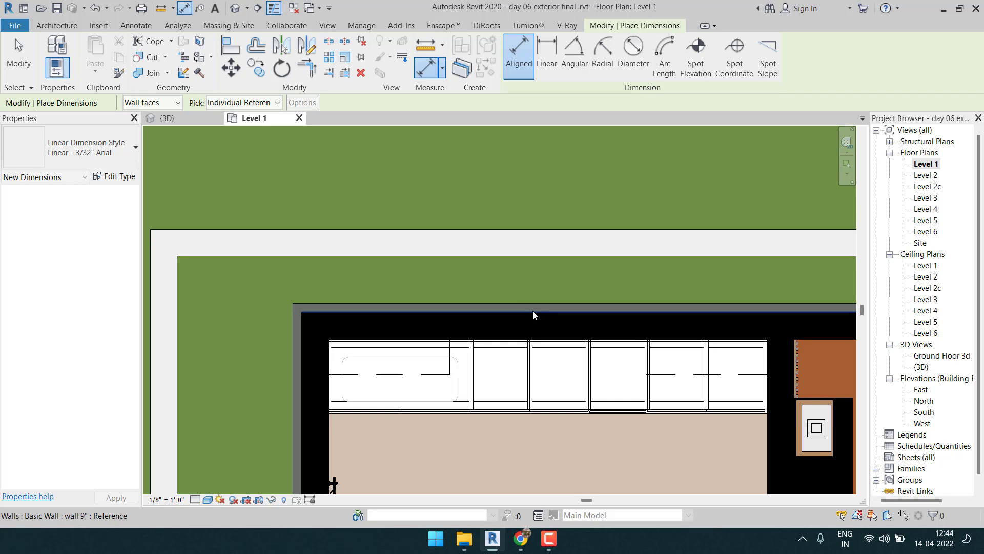
{"action": "left_click", "coordinate": [534, 311]}
{"action": "left_click", "coordinate": [530, 257]}
{"action": "left_click", "coordinate": [558, 269]}
Add an aligned dimension between the house's right wall face and the right boundary wall's inner face, and finish dimensioning.
{"action": "middle_click_drag", "start_coordinate": [610, 283], "coordinate": [199, 225]}
{"action": "middle_click_drag", "start_coordinate": [499, 254], "coordinate": [210, 241]}
{"action": "left_click", "coordinate": [552, 260]}
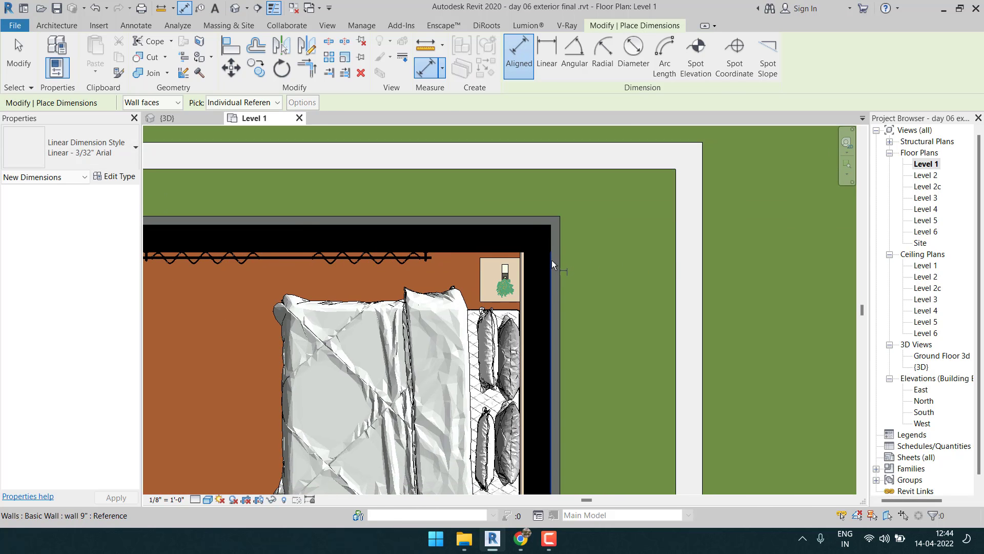
{"action": "left_click", "coordinate": [674, 279]}
{"action": "left_click", "coordinate": [658, 308]}
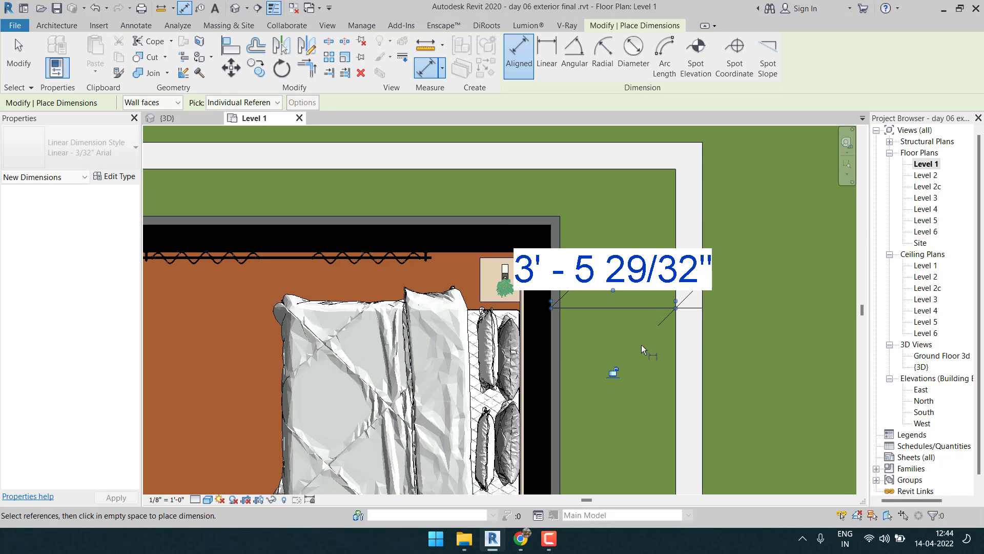
{"action": "scroll", "coordinate": [641, 344], "scroll_direction": "down", "scroll_amount": 2}
{"action": "scroll", "coordinate": [641, 344], "scroll_direction": "down", "scroll_amount": 3}
{"action": "middle_click_drag", "start_coordinate": [638, 361], "coordinate": [661, 262]}
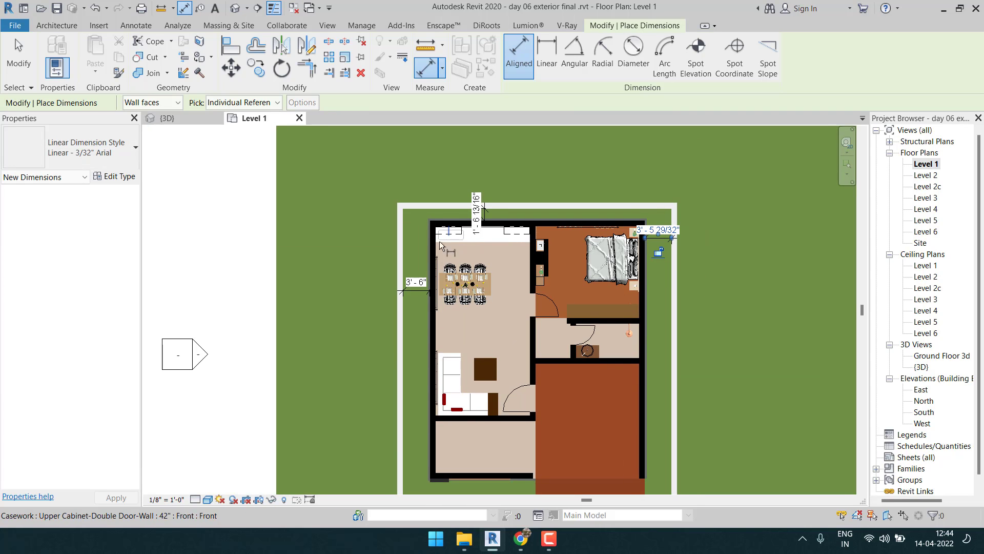
{"action": "key", "text": "Escape"}
{"action": "scroll", "coordinate": [401, 320], "scroll_direction": "up", "scroll_amount": 2}
{"action": "key", "text": "Escape"}
Set the left boundary wall's distance from the house to 3'.
{"action": "left_click", "coordinate": [397, 303]}
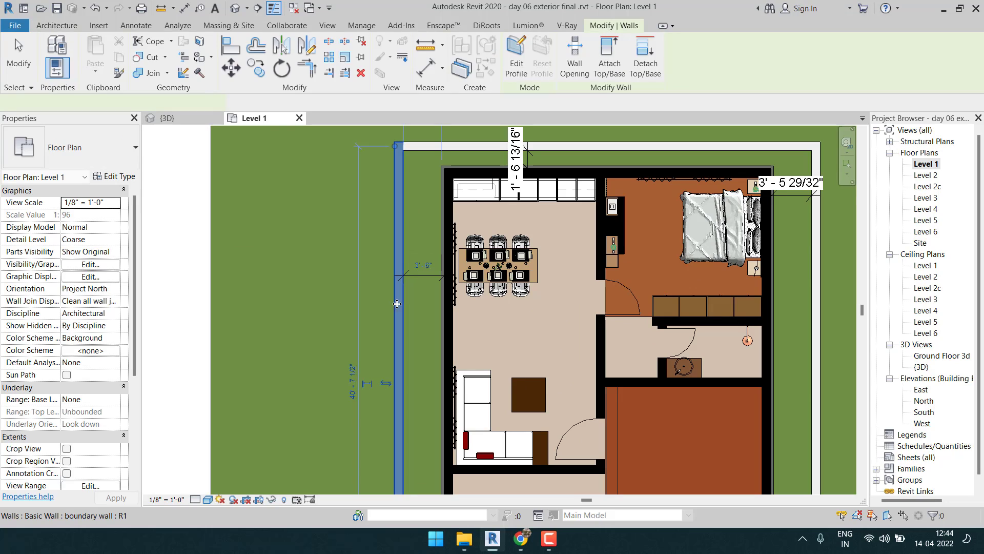
{"action": "left_click", "coordinate": [423, 266]}
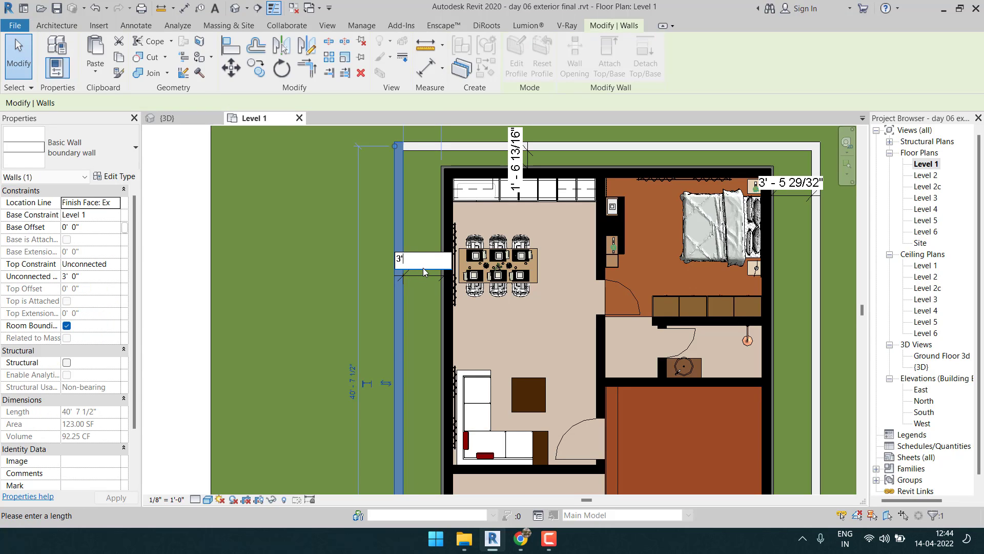
{"action": "type", "text": "3'"}
{"action": "key", "text": "Return"}
Set the rear boundary wall's distance from the house to 3'.
{"action": "left_click", "coordinate": [573, 147]}
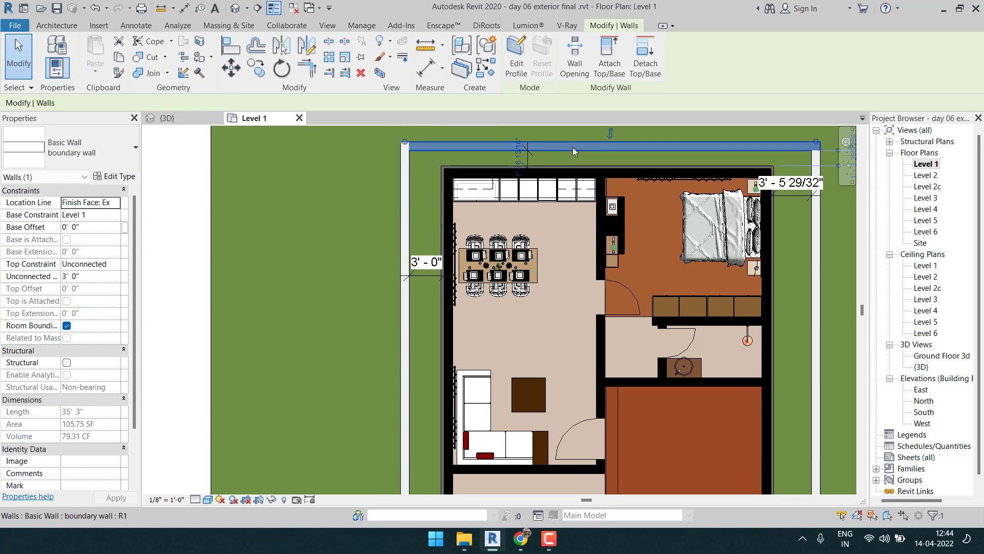
{"action": "left_click", "coordinate": [520, 156]}
{"action": "type", "text": "3"}
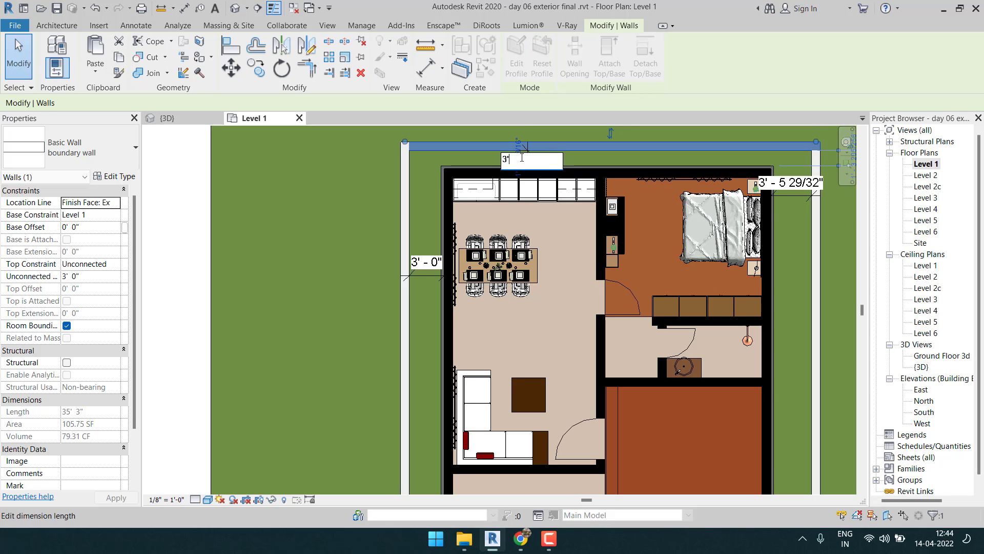
{"action": "type", "text": "'"}
{"action": "key", "text": "Return"}
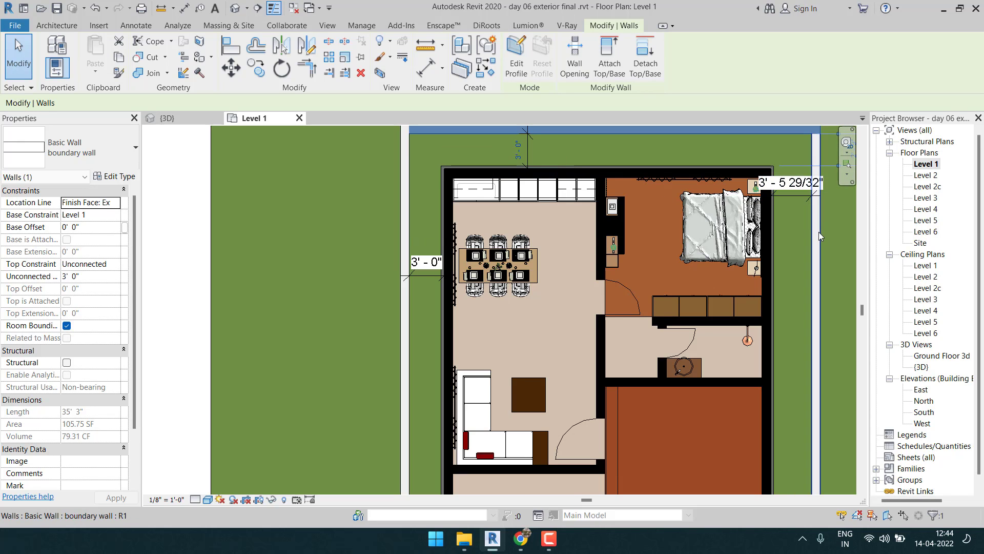
Set the right boundary wall's distance from the house to 3' and clear the selection.
{"action": "left_click", "coordinate": [813, 215]}
{"action": "left_click", "coordinate": [787, 179]}
{"action": "type", "text": "3'"}
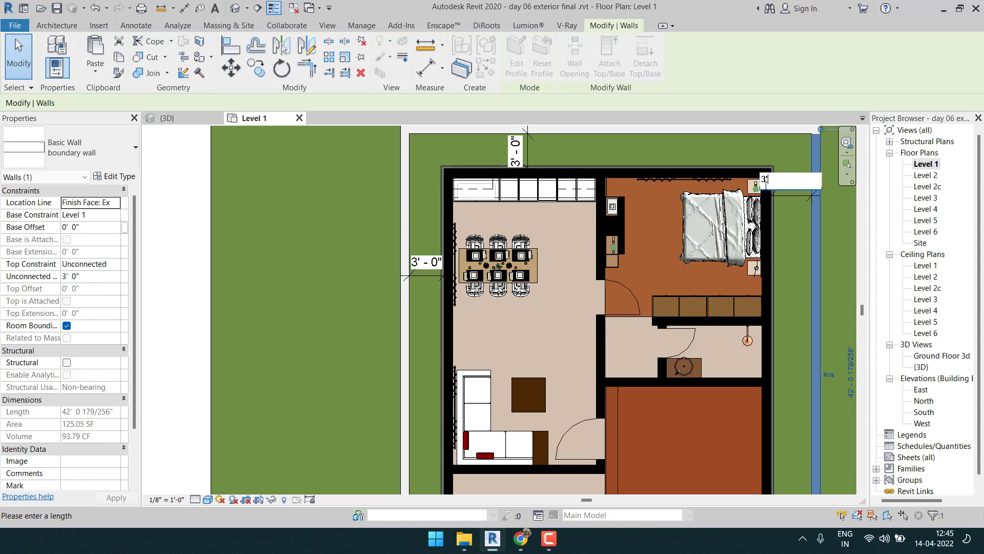
{"action": "key", "text": "Return"}
{"action": "key", "text": "Escape"}
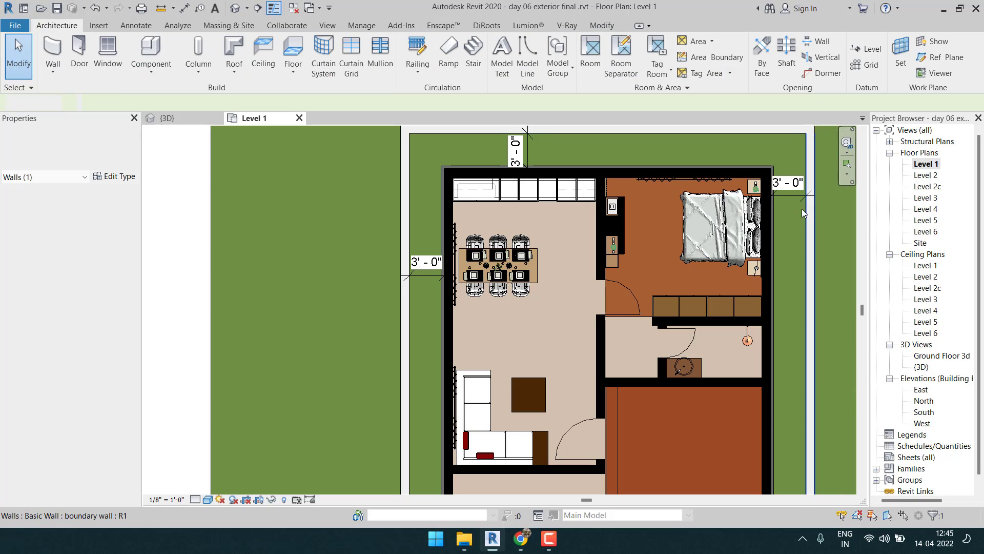
In the 3D view, set the unconnected height of all three boundary walls to 6'.
{"action": "left_click", "coordinate": [236, 9]}
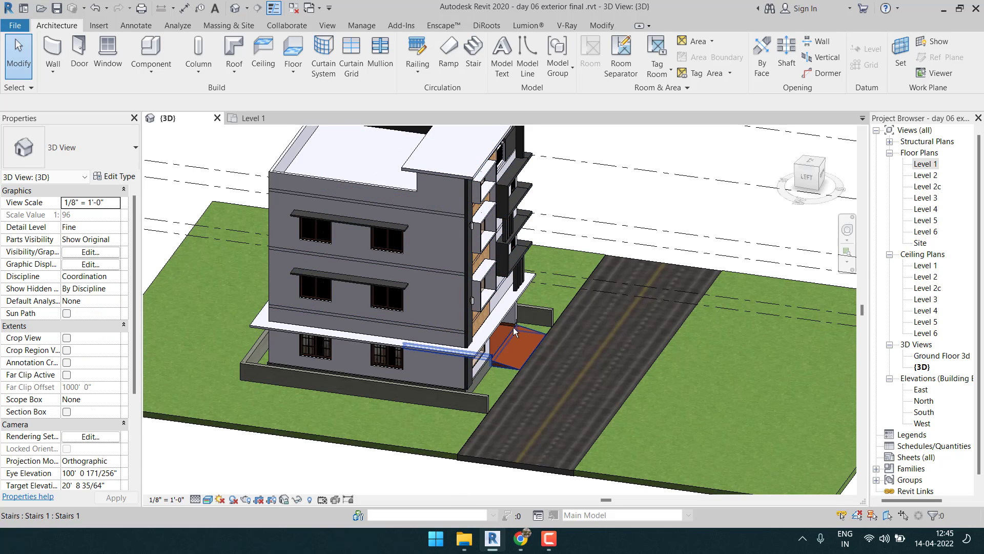
{"action": "middle_click_drag", "start_coordinate": [512, 327], "coordinate": [466, 332], "text": "shift"}
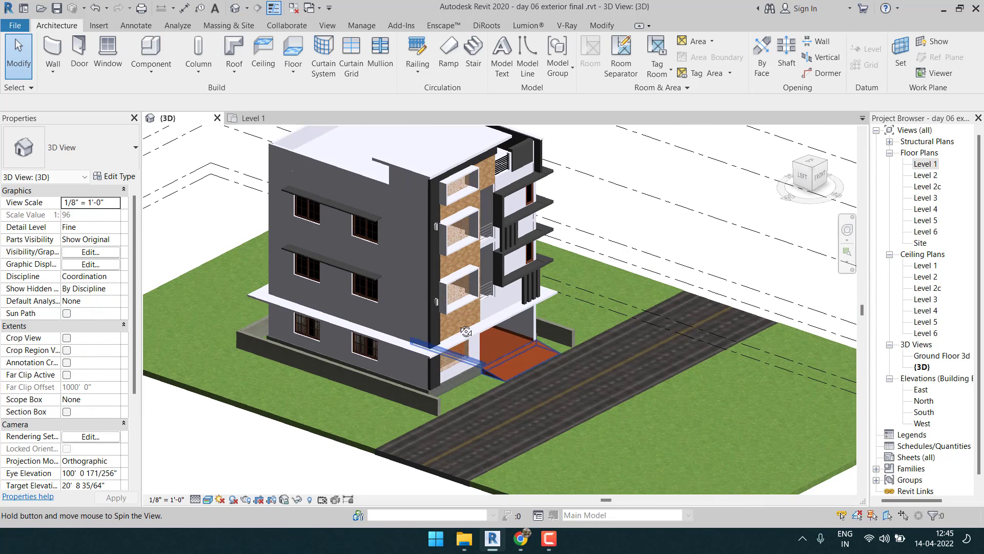
{"action": "scroll", "coordinate": [427, 395], "scroll_direction": "up", "scroll_amount": 3}
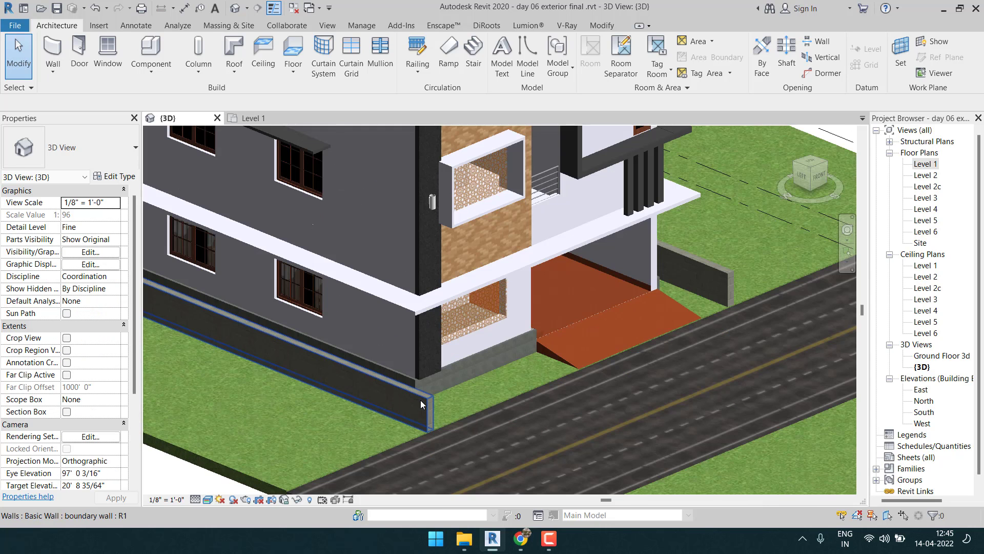
{"action": "left_click", "coordinate": [489, 389]}
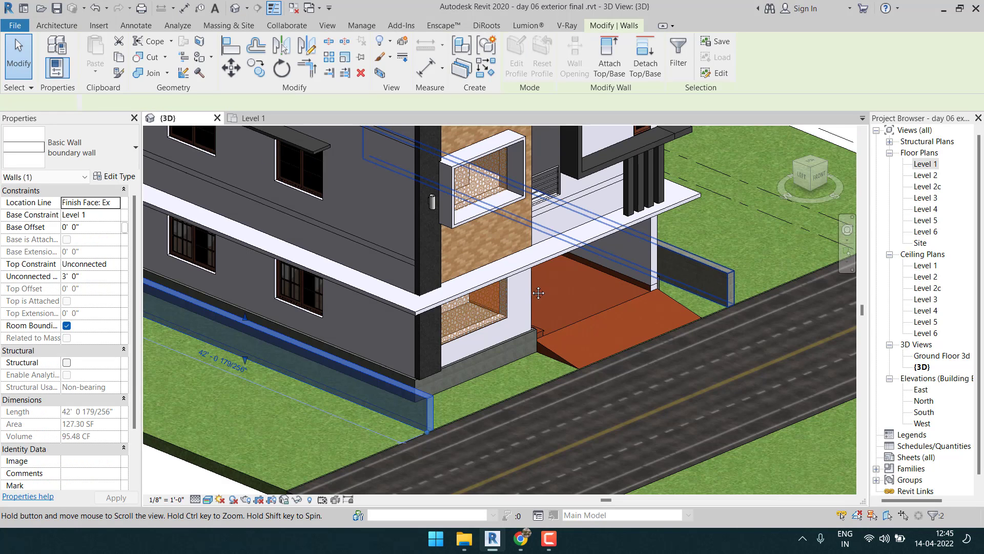
{"action": "middle_click_drag", "start_coordinate": [538, 293], "coordinate": [707, 336]}
{"action": "left_click", "coordinate": [267, 284], "text": "ctrl"}
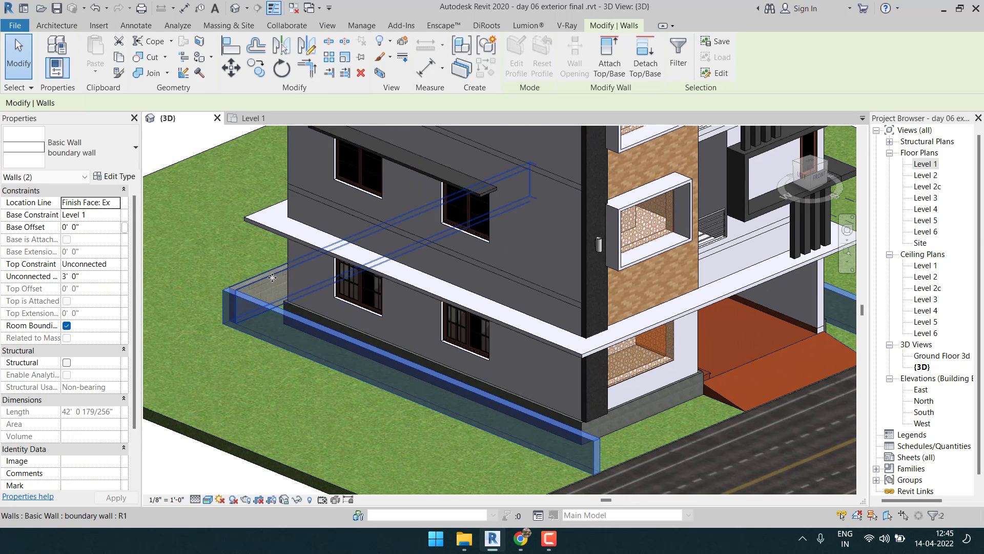
{"action": "left_click", "coordinate": [273, 277], "text": "ctrl"}
{"action": "left_click", "coordinate": [97, 277]}
{"action": "type", "text": "6"}
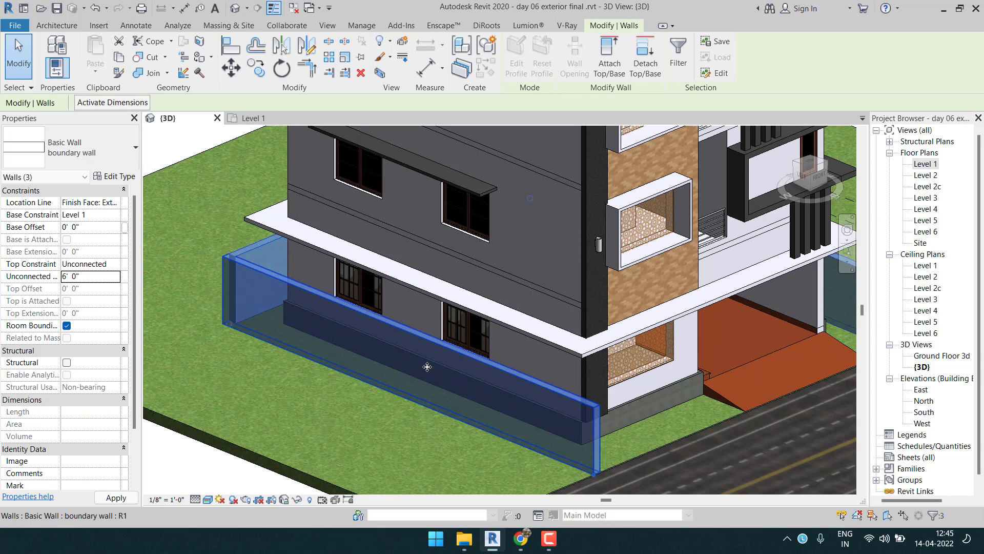
{"action": "scroll", "coordinate": [428, 366], "scroll_direction": "down", "scroll_amount": 3}
{"action": "middle_click_drag", "start_coordinate": [660, 374], "coordinate": [682, 362]}
{"action": "key", "text": "Escape"}
Open the Level 1 floor plan and change its visual style to a line display without material colours.
{"action": "double_click", "coordinate": [925, 164]}
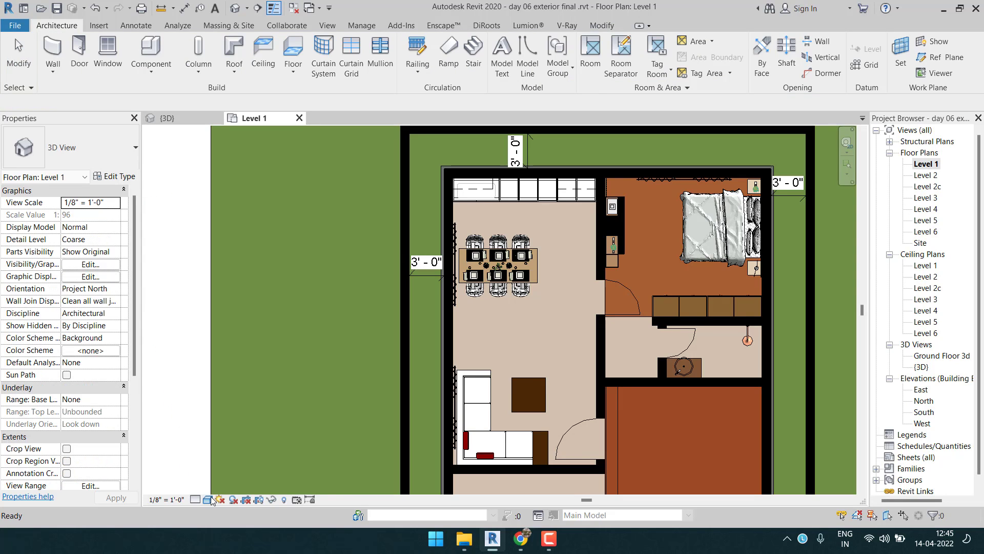
{"action": "left_click", "coordinate": [211, 500]}
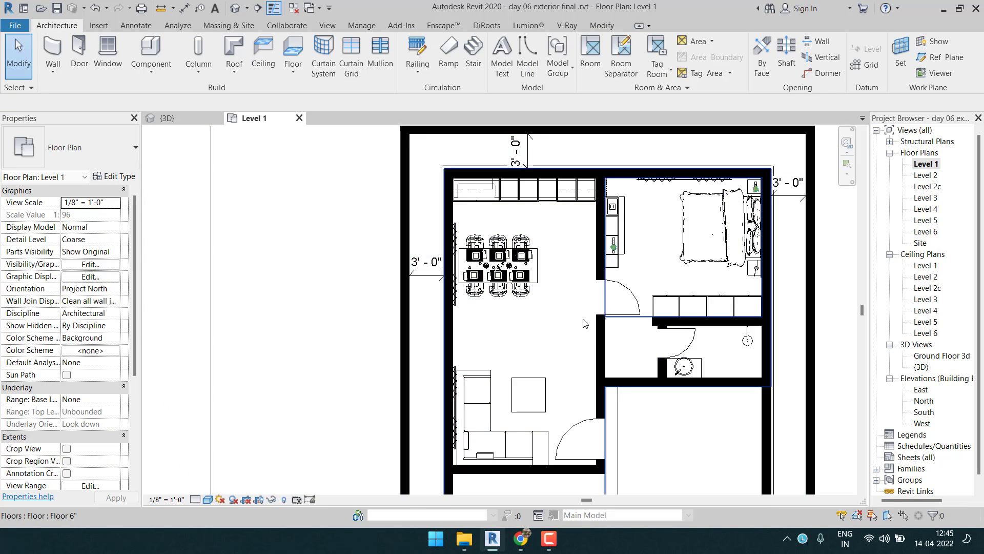
{"action": "left_click", "coordinate": [225, 432]}
Examine the open area in front of the house in plan and the low wall along the front base in 3D.
{"action": "middle_click_drag", "start_coordinate": [588, 306], "coordinate": [584, 178]}
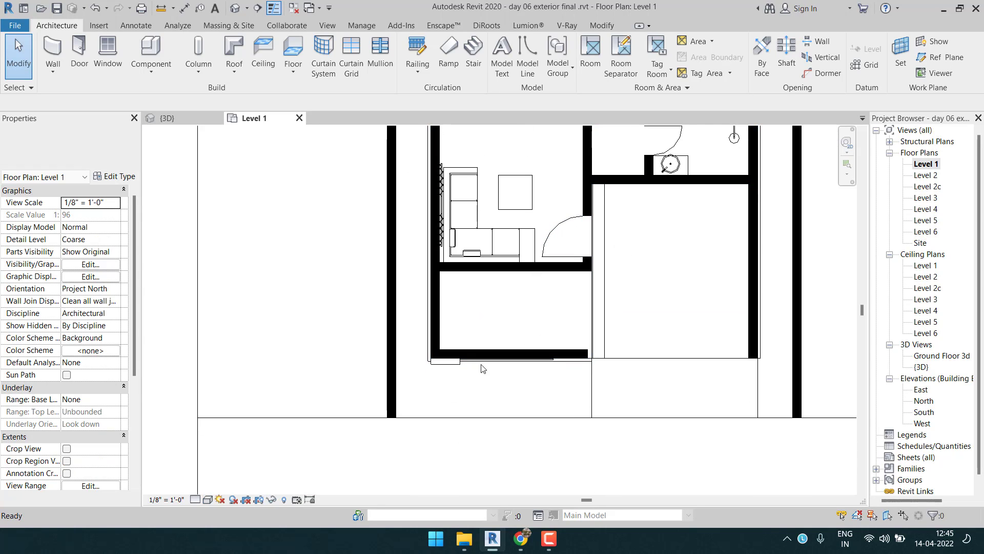
{"action": "scroll", "coordinate": [472, 383], "scroll_direction": "up", "scroll_amount": 5}
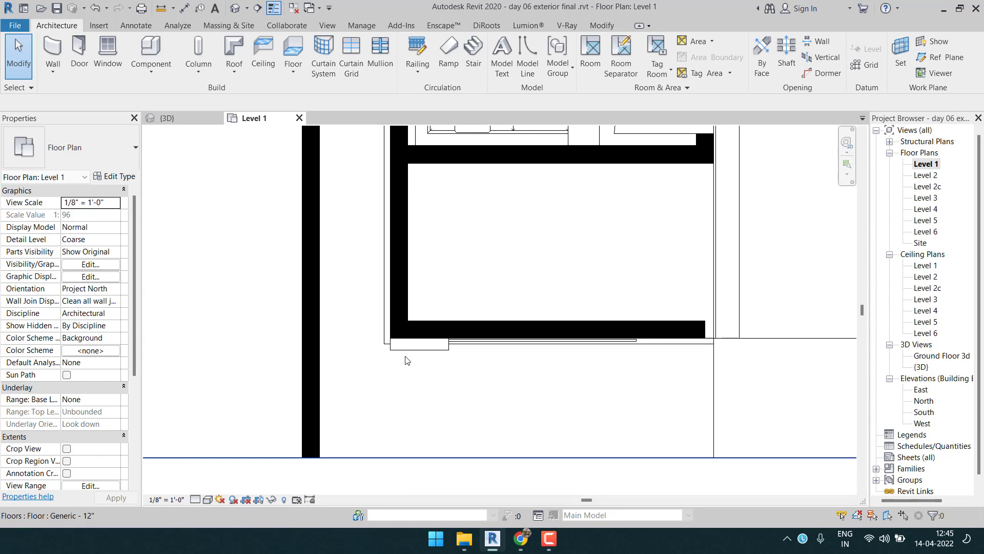
{"action": "left_click_drag", "start_coordinate": [398, 351], "coordinate": [712, 458]}
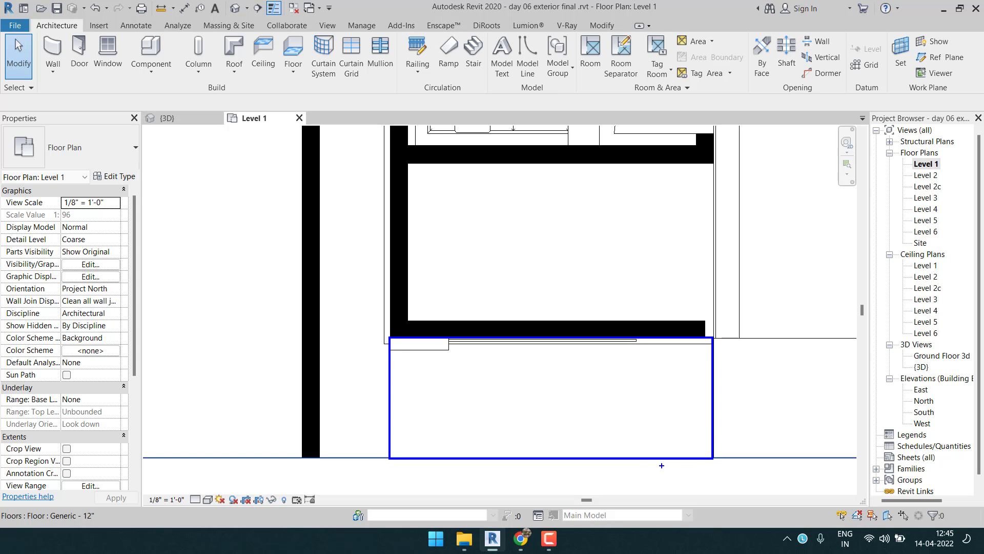
{"action": "left_click", "coordinate": [235, 7]}
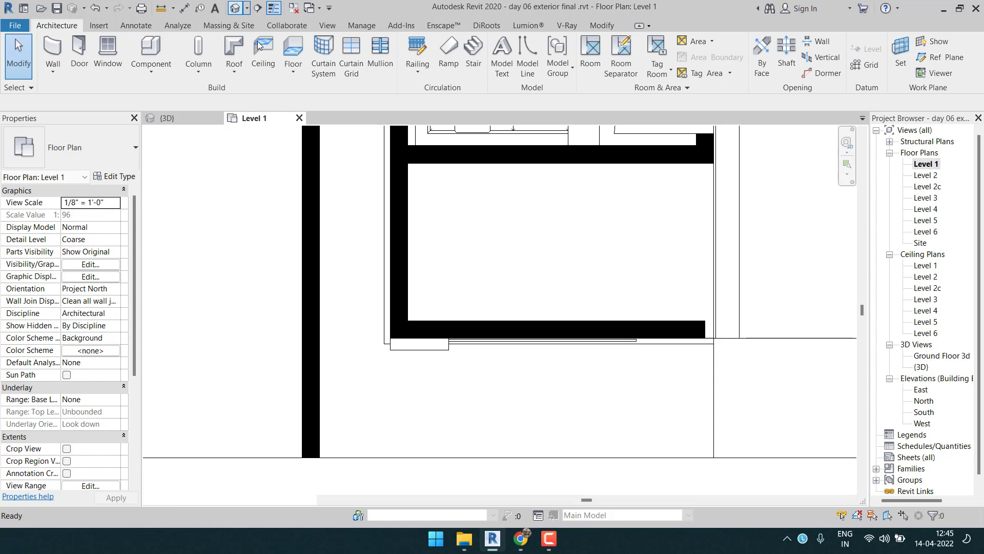
{"action": "scroll", "coordinate": [387, 402], "scroll_direction": "up", "scroll_amount": 4}
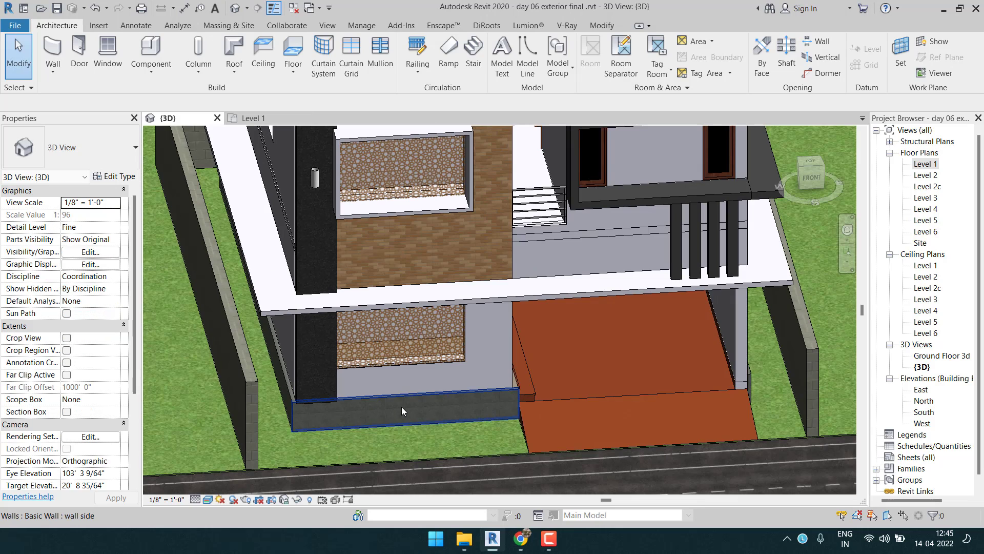
{"action": "left_click", "coordinate": [460, 419]}
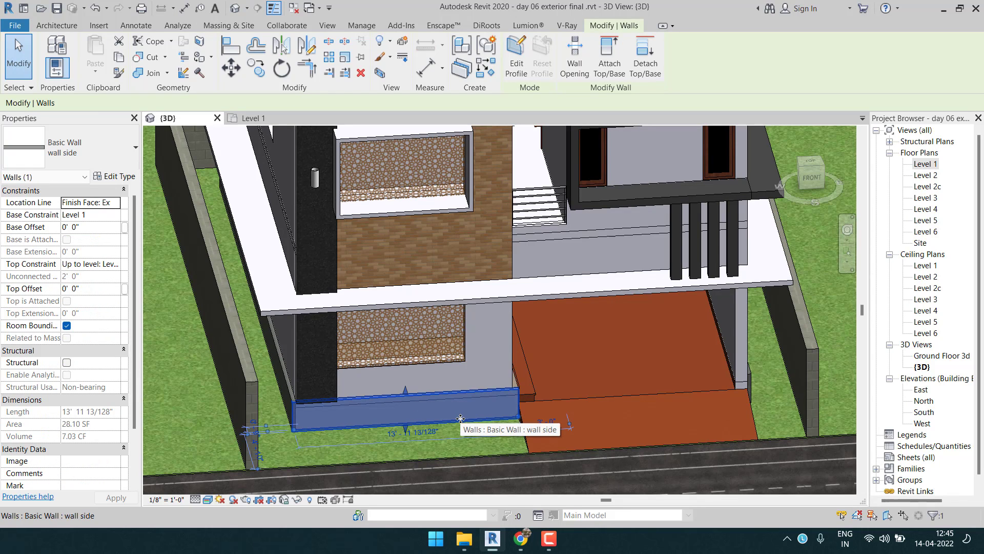
{"action": "key", "text": "Escape"}
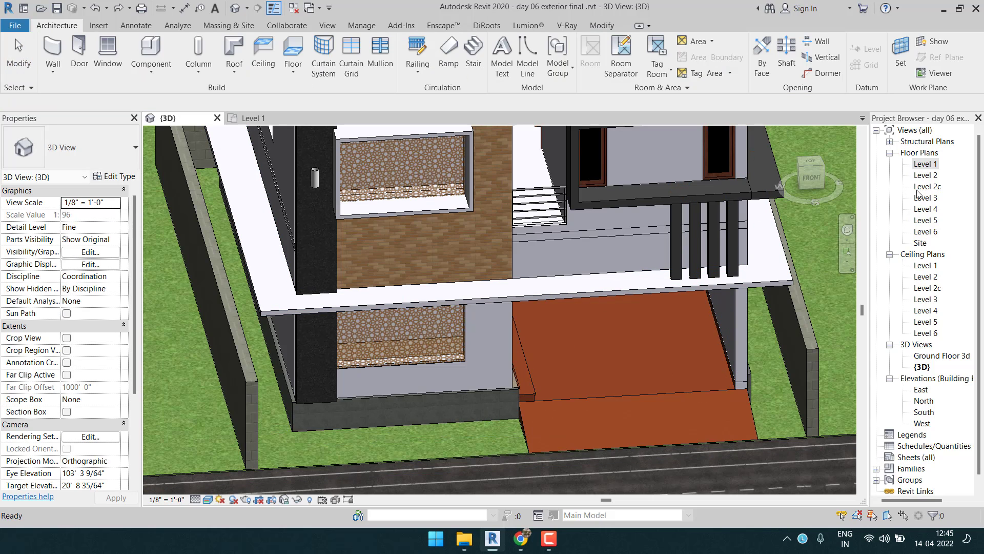
In the Level 1 plan, draw three walls matching the front base wall's "wall side" type, enclosing a planter about 14' 1" long out to the road edge.
{"action": "double_click", "coordinate": [927, 164]}
{"action": "left_click", "coordinate": [481, 363]}
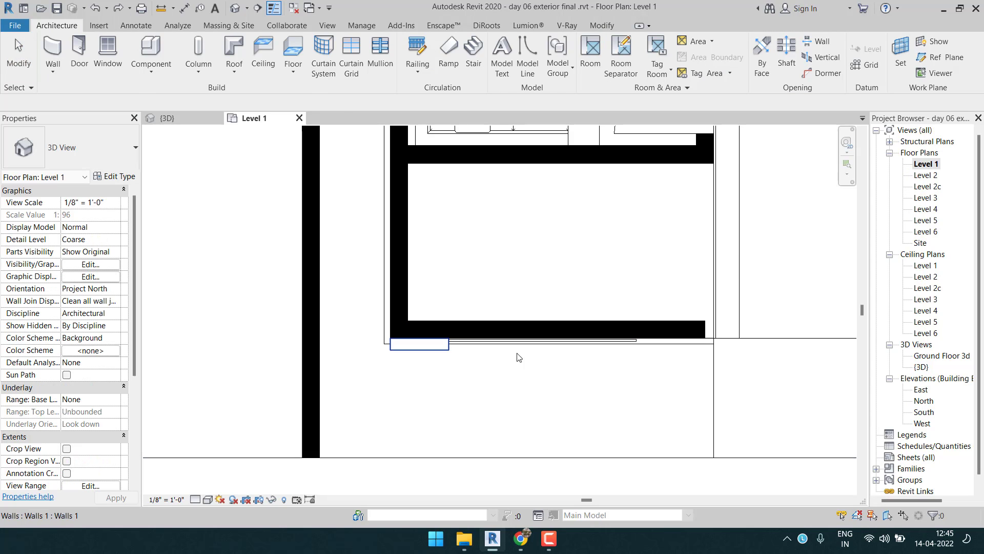
{"action": "scroll", "coordinate": [518, 356], "scroll_direction": "up", "scroll_amount": 3}
{"action": "left_click", "coordinate": [655, 339]}
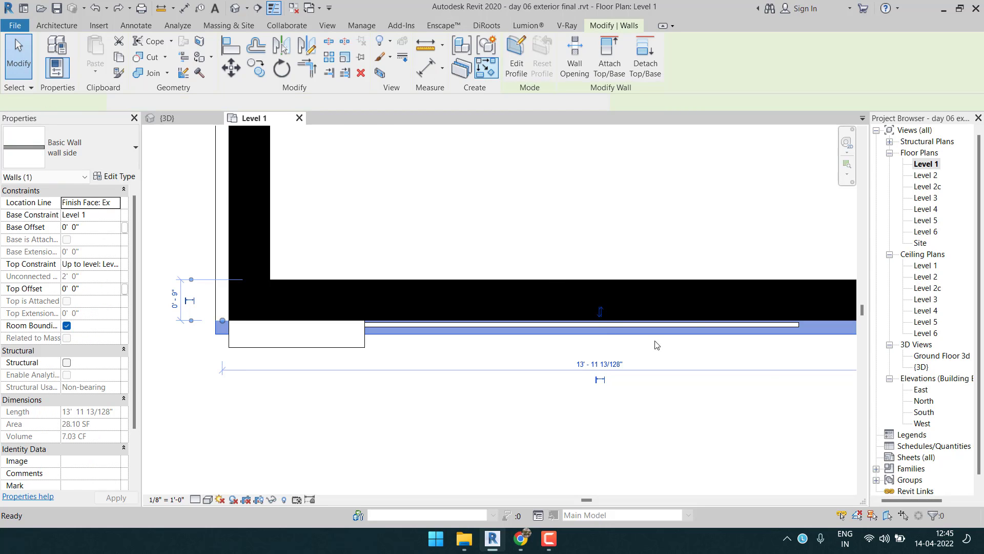
{"action": "key", "text": "c"}
{"action": "key", "text": "s"}
{"action": "scroll", "coordinate": [666, 343], "scroll_direction": "down", "scroll_amount": 3}
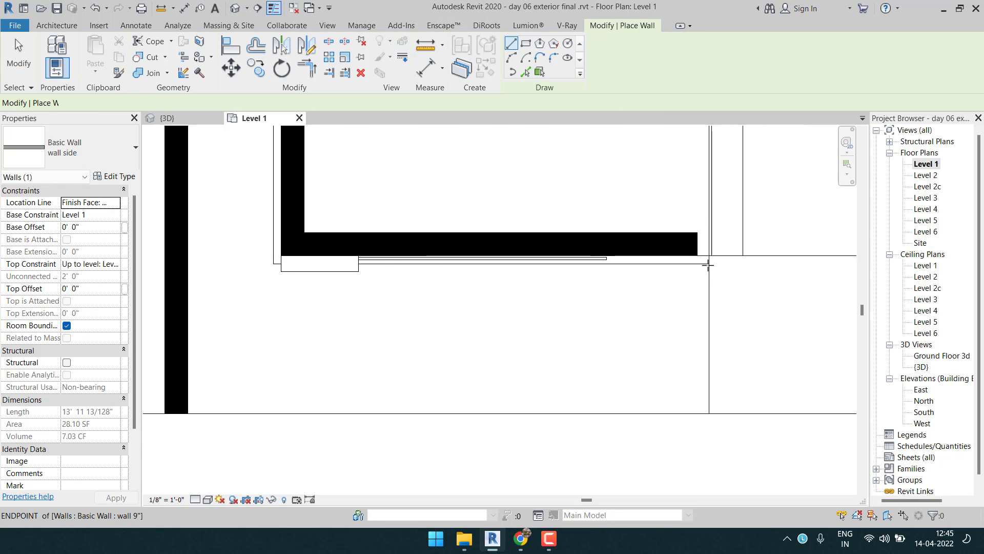
{"action": "left_click", "coordinate": [708, 264]}
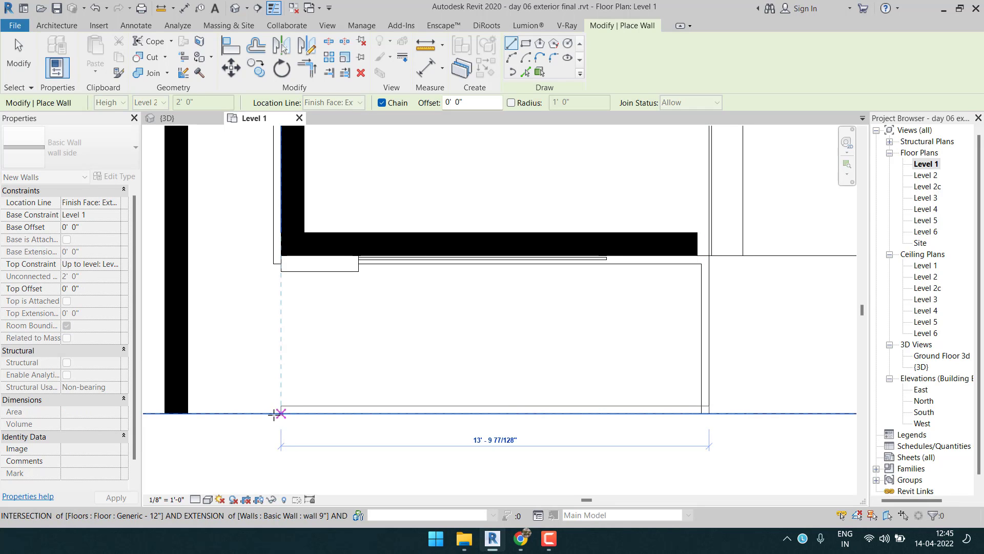
{"action": "left_click", "coordinate": [273, 413]}
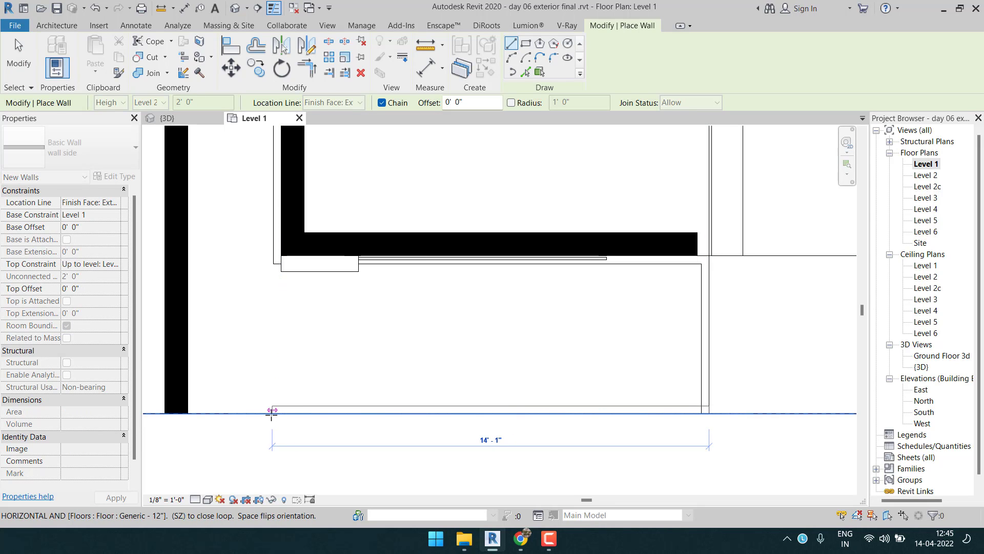
{"action": "left_click", "coordinate": [275, 263]}
{"action": "key", "text": "Escape"}
{"action": "key", "text": "Escape"}
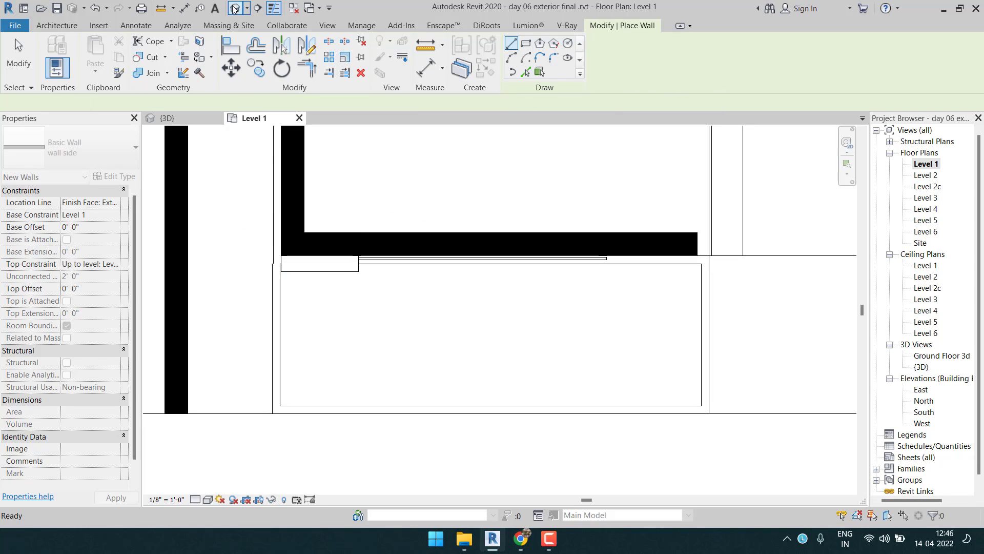
In the 3D view, align the outer face of the planter's side wall with the outer face of the house's adjoining base wall.
{"action": "key", "text": "ctrl+Tab"}
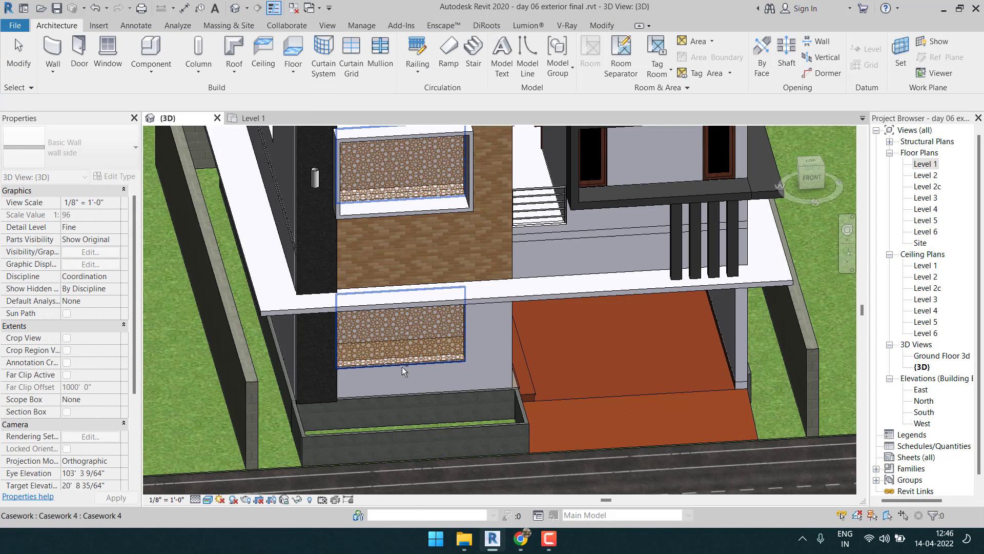
{"action": "scroll", "coordinate": [402, 367], "scroll_direction": "up", "scroll_amount": 6}
{"action": "middle_click_drag", "start_coordinate": [420, 400], "coordinate": [460, 433], "text": "shift"}
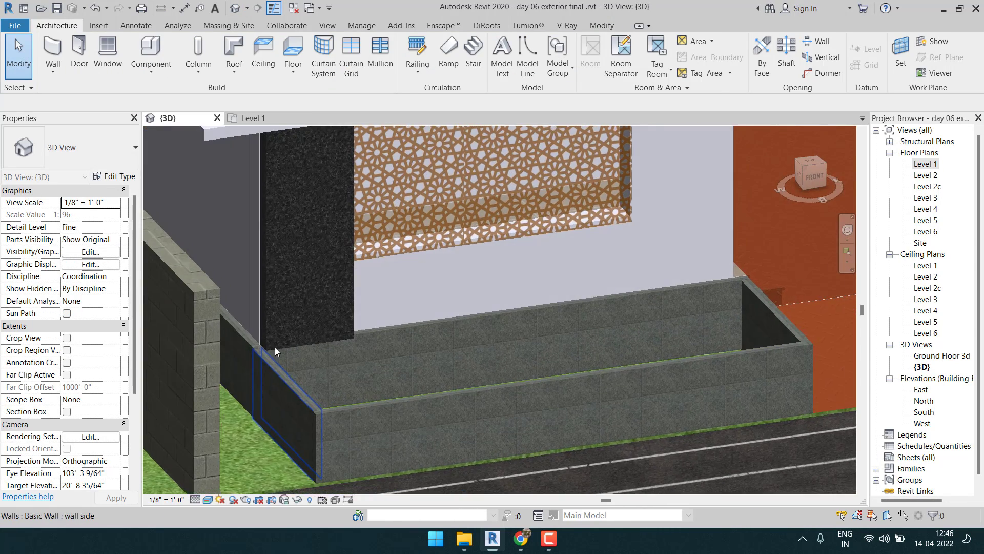
{"action": "scroll", "coordinate": [378, 374], "scroll_direction": "up", "scroll_amount": 5}
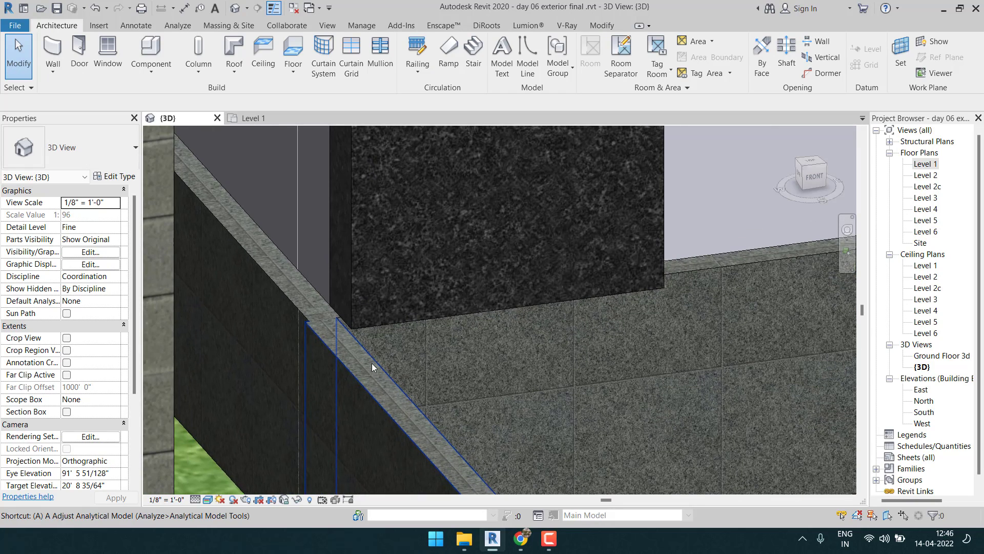
{"action": "key", "text": "a"}
{"action": "key", "text": "l"}
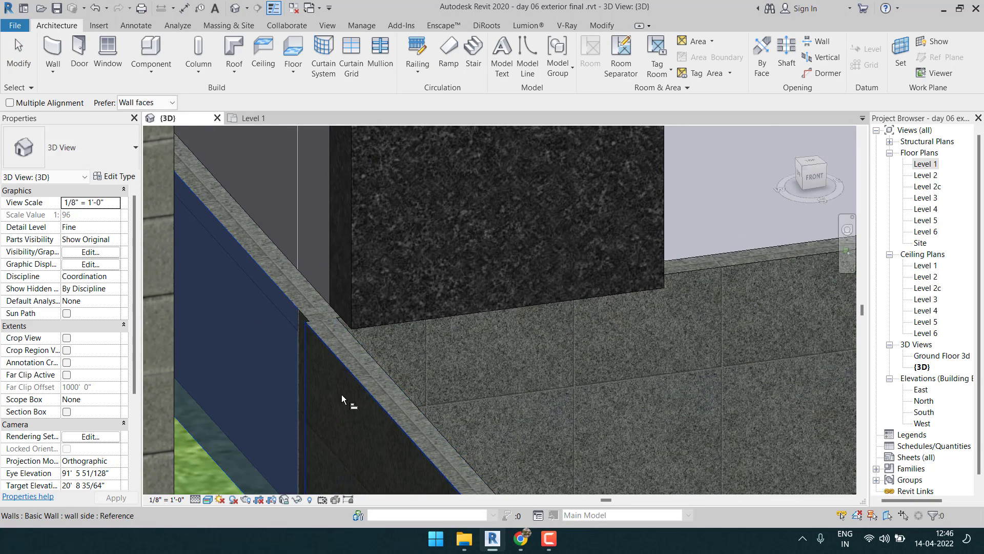
{"action": "left_click", "coordinate": [341, 395]}
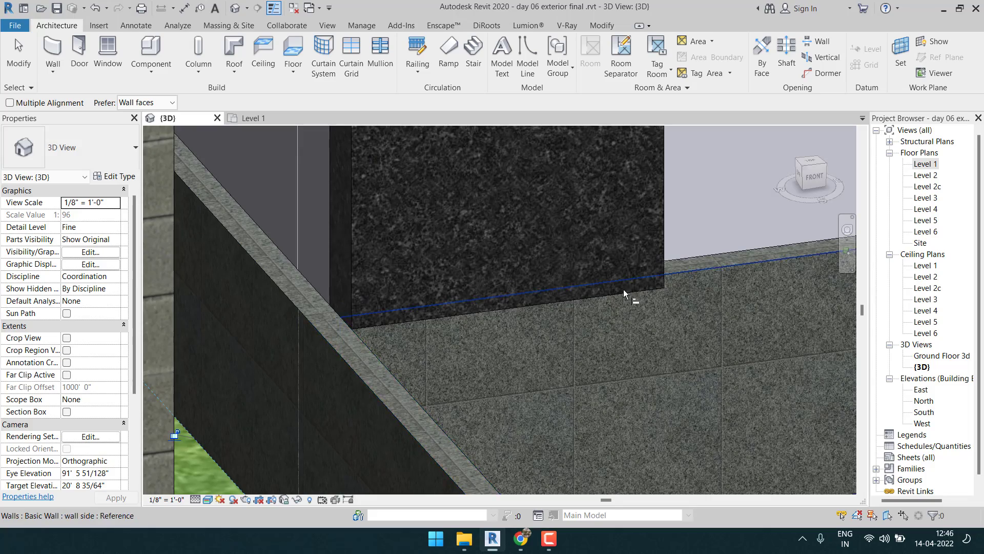
Examine the planter's corner at the black column and the enclosed planter in front of the house from several angles.
{"action": "scroll", "coordinate": [626, 297], "scroll_direction": "up", "scroll_amount": 4}
{"action": "middle_click_drag", "start_coordinate": [567, 318], "coordinate": [830, 303], "text": "shift"}
{"action": "scroll", "coordinate": [410, 324], "scroll_direction": "down", "scroll_amount": 1}
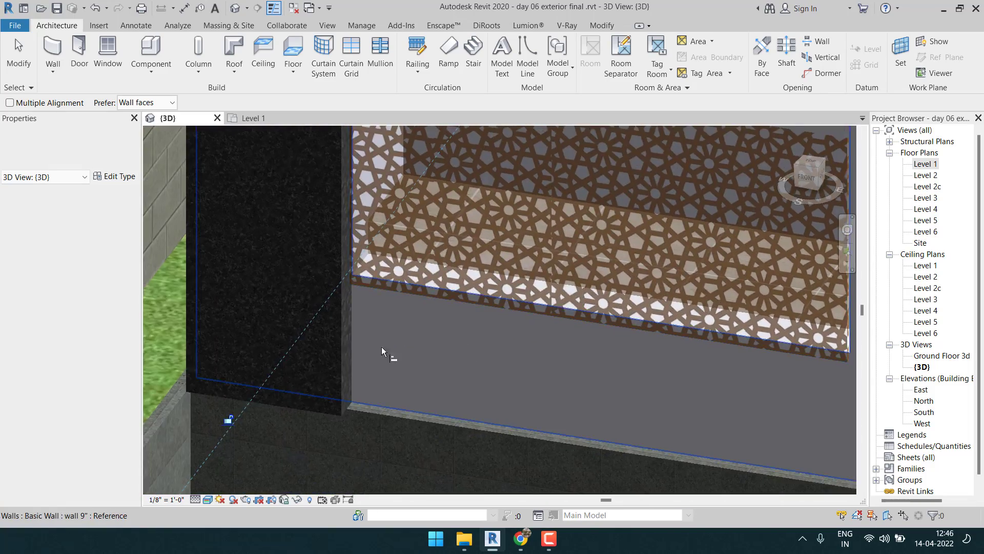
{"action": "middle_click_drag", "start_coordinate": [385, 352], "coordinate": [503, 256]}
{"action": "left_click", "coordinate": [286, 445]}
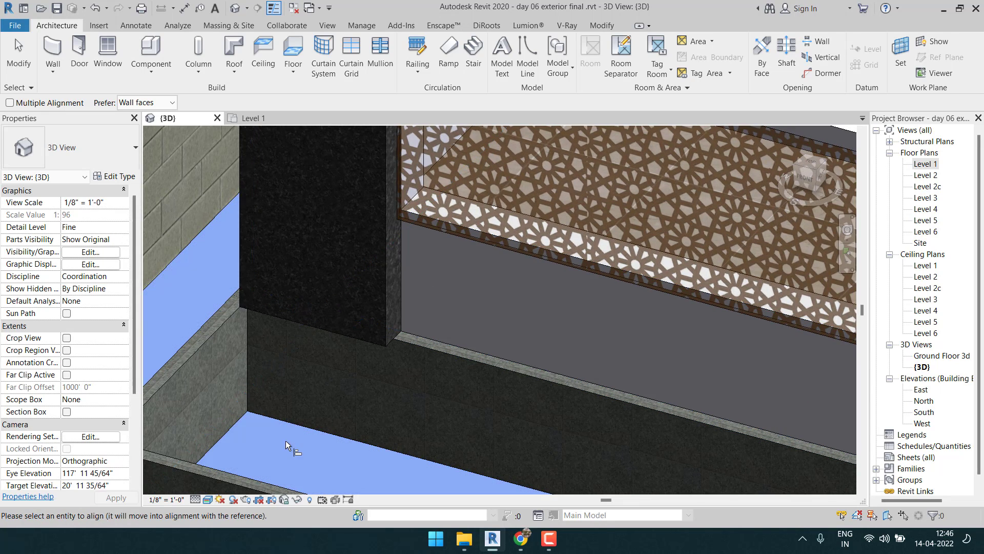
{"action": "left_click", "coordinate": [410, 392]}
{"action": "key", "text": "Escape"}
{"action": "key", "text": "Escape"}
{"action": "scroll", "coordinate": [400, 370], "scroll_direction": "down", "scroll_amount": 6}
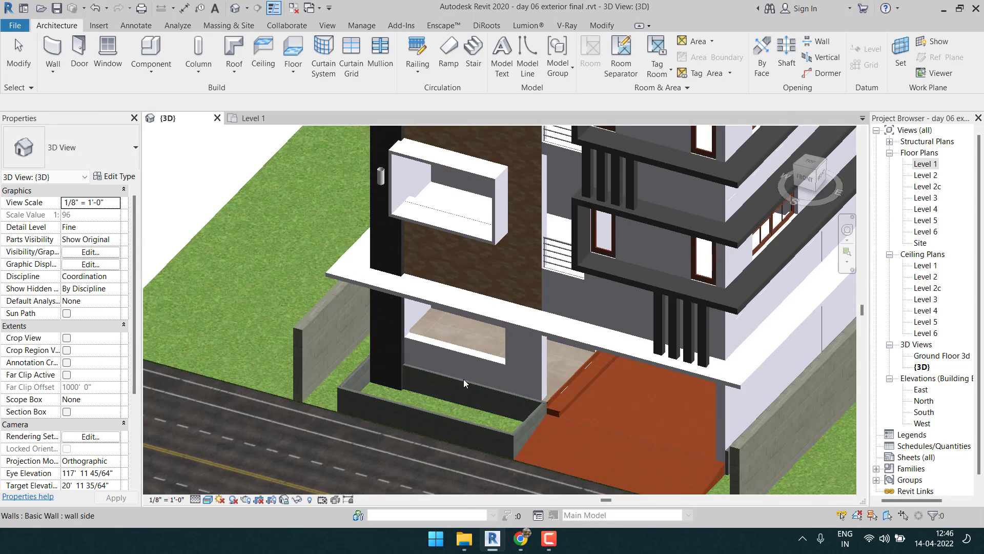
{"action": "middle_click_drag", "start_coordinate": [463, 379], "coordinate": [576, 402], "text": "shift"}
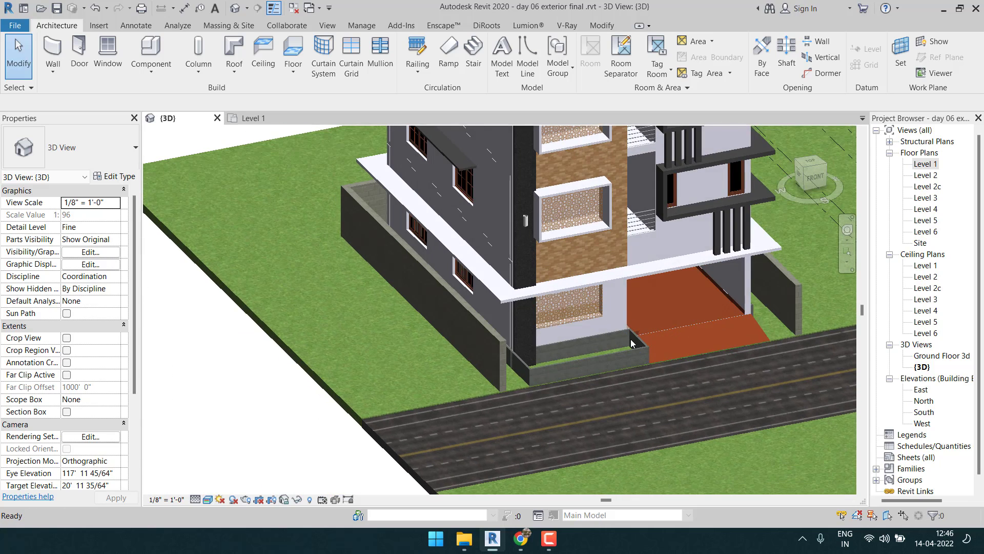
{"action": "scroll", "coordinate": [631, 344], "scroll_direction": "up", "scroll_amount": 5}
From the Level 1 plan, start an in-place model in the Site category and begin an extrusion.
{"action": "double_click", "coordinate": [925, 163]}
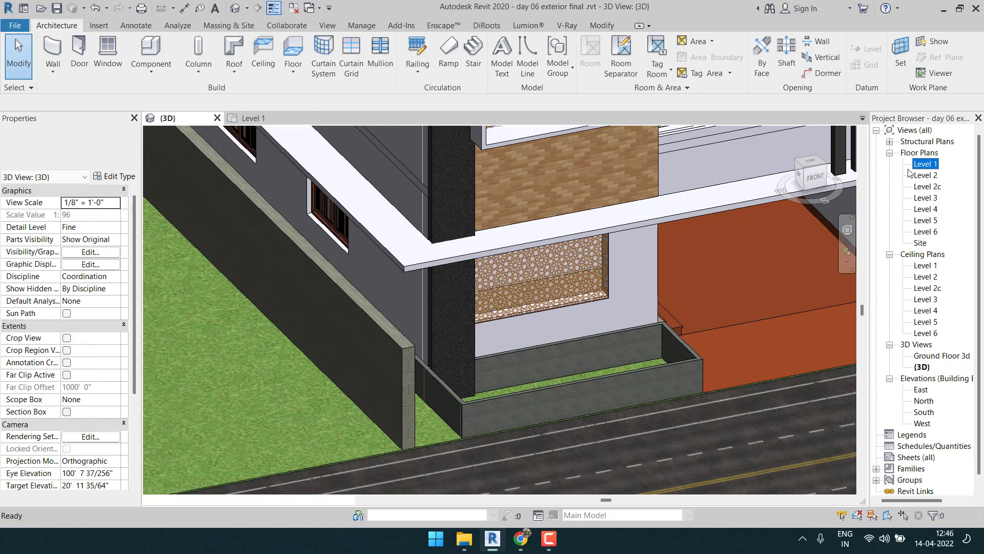
{"action": "left_click", "coordinate": [150, 69]}
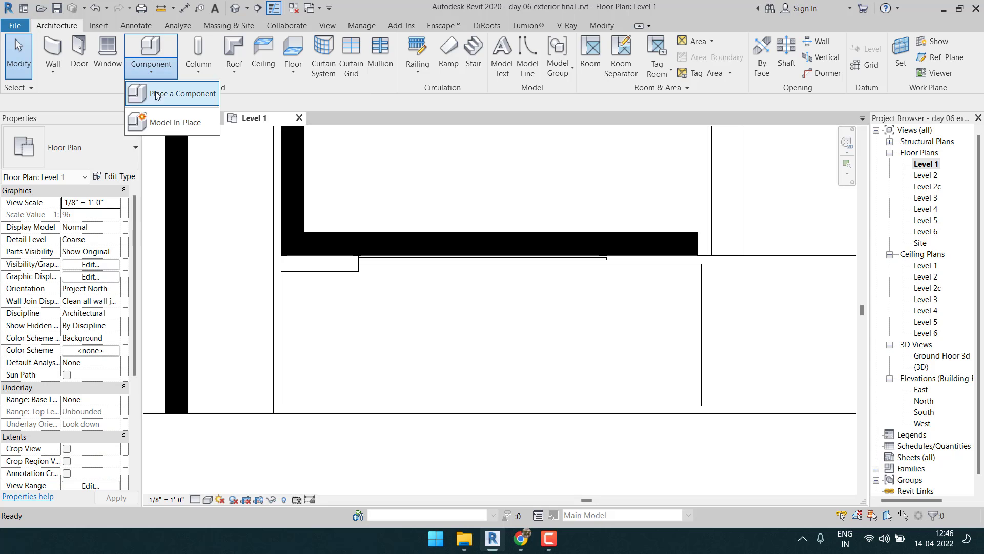
{"action": "left_click", "coordinate": [167, 121]}
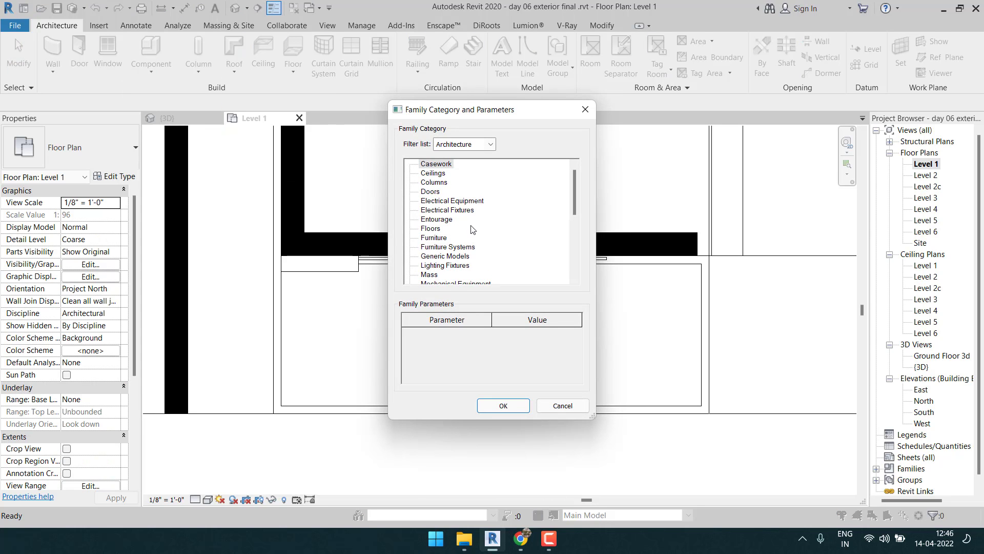
{"action": "scroll", "coordinate": [472, 230], "scroll_direction": "down", "scroll_amount": 2}
{"action": "scroll", "coordinate": [472, 232], "scroll_direction": "down", "scroll_amount": 1}
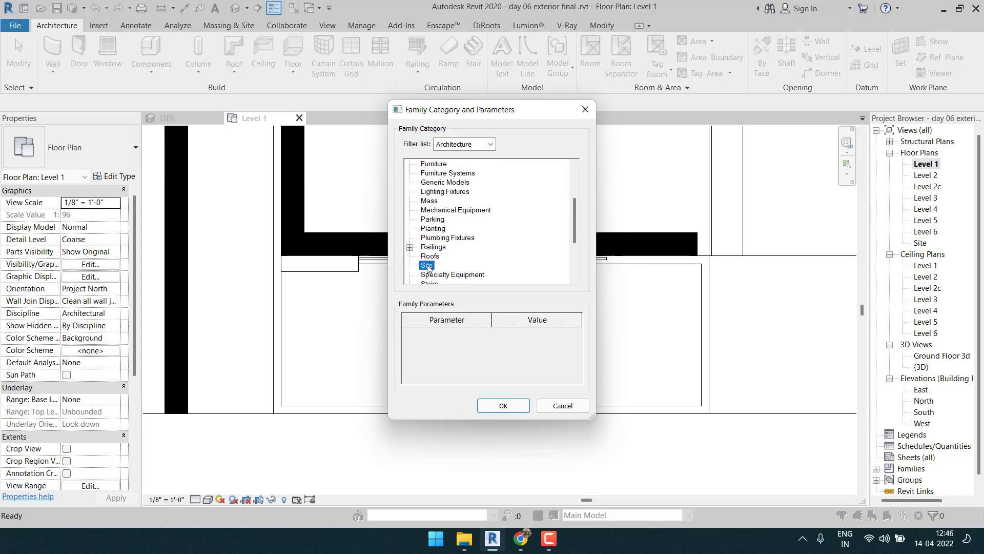
{"action": "left_click", "coordinate": [503, 406]}
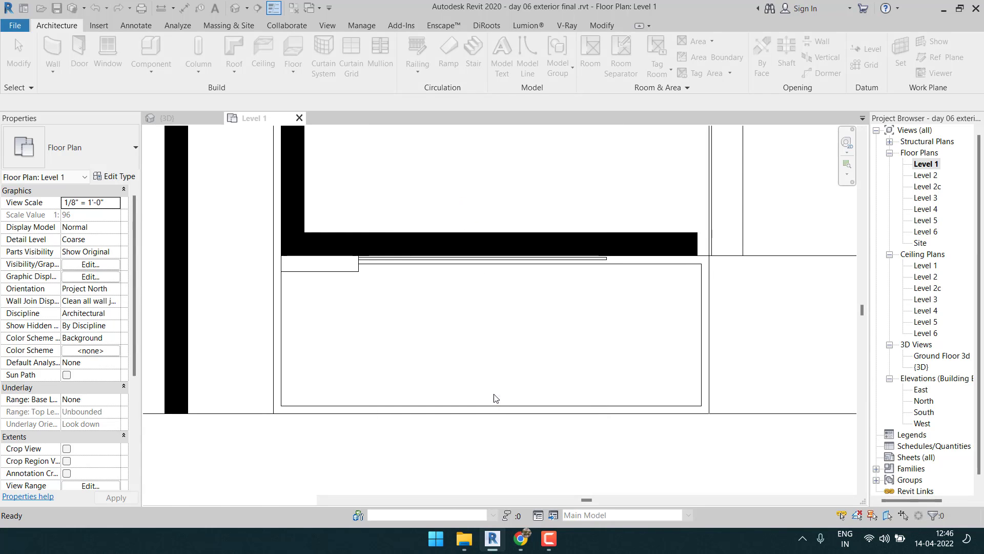
{"action": "left_click", "coordinate": [492, 290]}
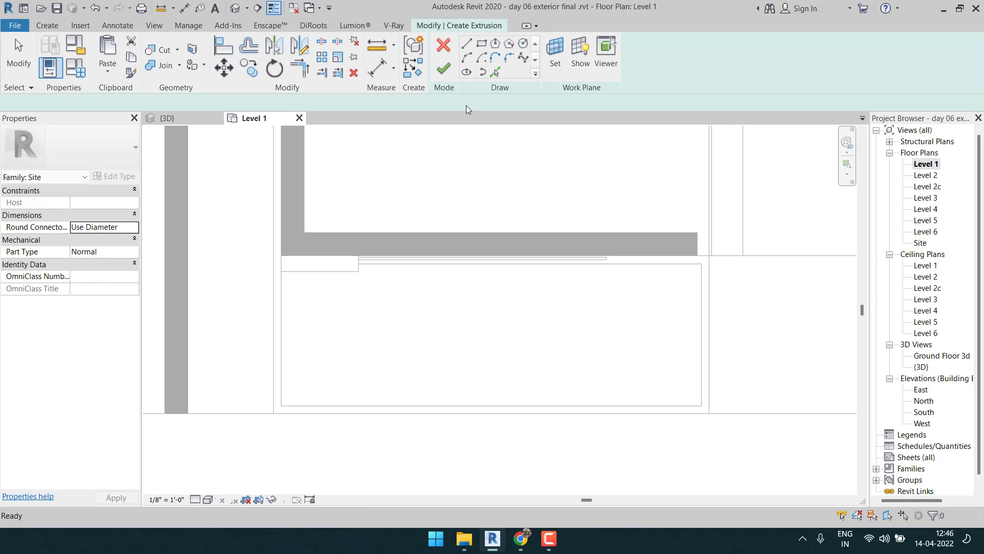
Sketch a rectangle for the extrusion along the inner faces of the planter walls.
{"action": "left_click", "coordinate": [483, 46]}
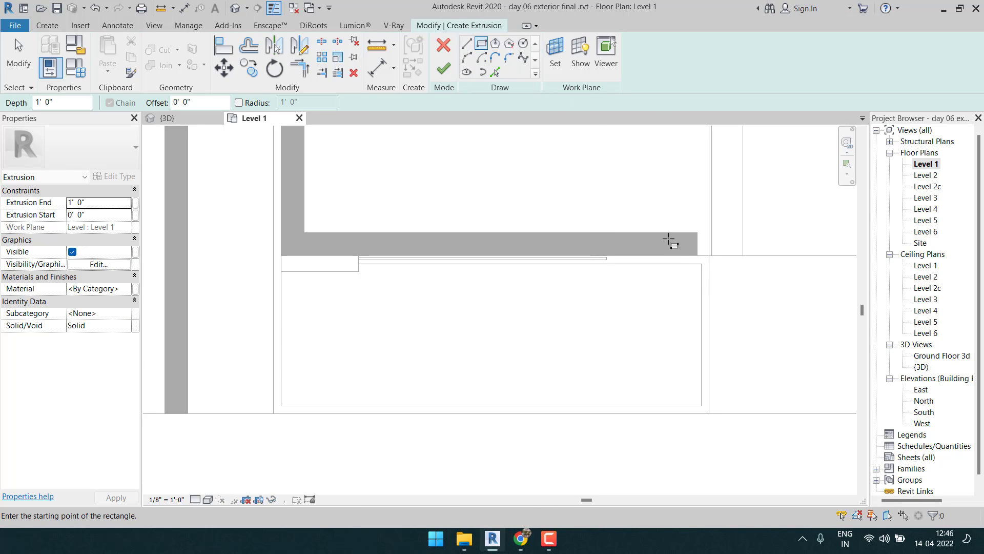
{"action": "left_click", "coordinate": [701, 264]}
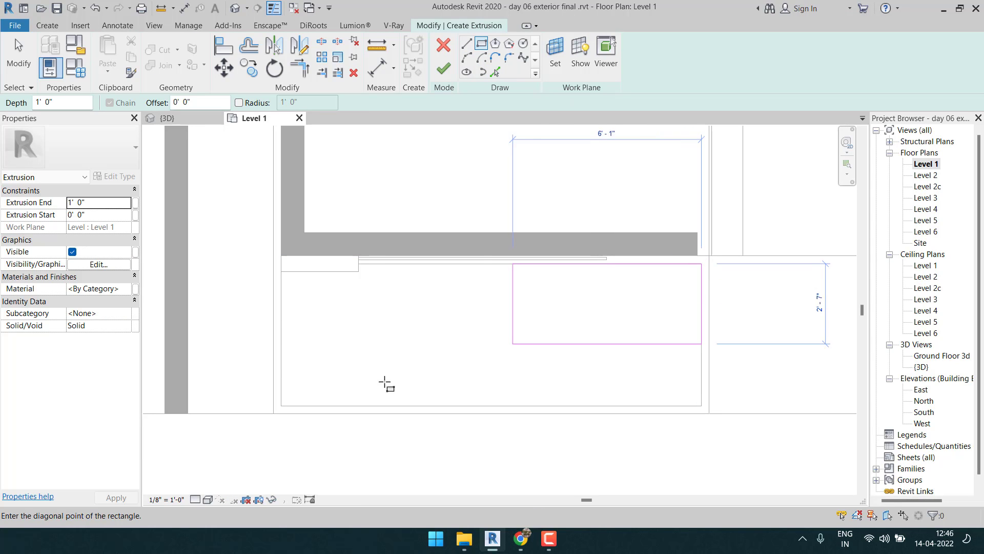
{"action": "left_click", "coordinate": [283, 405]}
Notch the extrusion sketch around the column at the planter's corner, trim the lines into a closed outline and finish the extrusion.
{"action": "scroll", "coordinate": [373, 260], "scroll_direction": "up", "scroll_amount": 3}
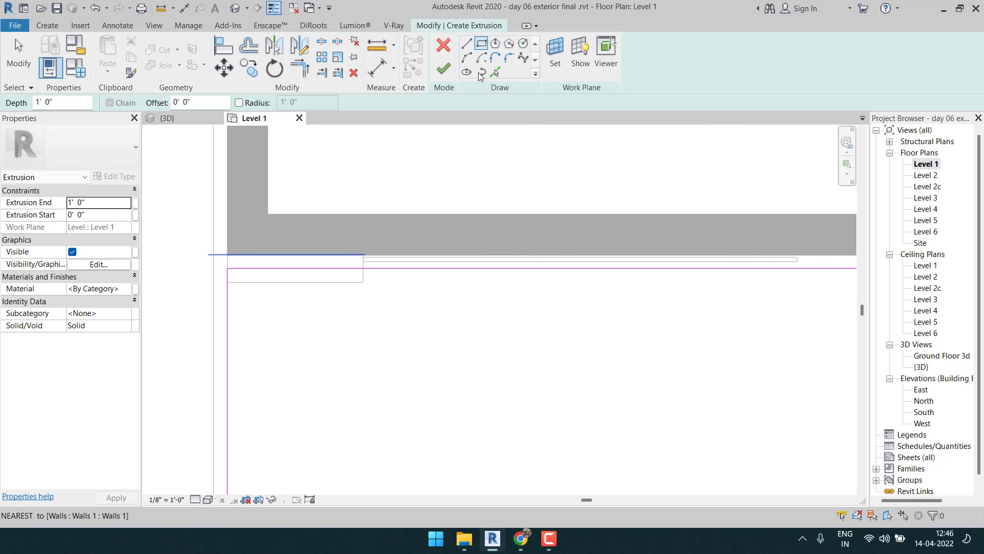
{"action": "left_click", "coordinate": [466, 43]}
{"action": "left_click", "coordinate": [364, 255]}
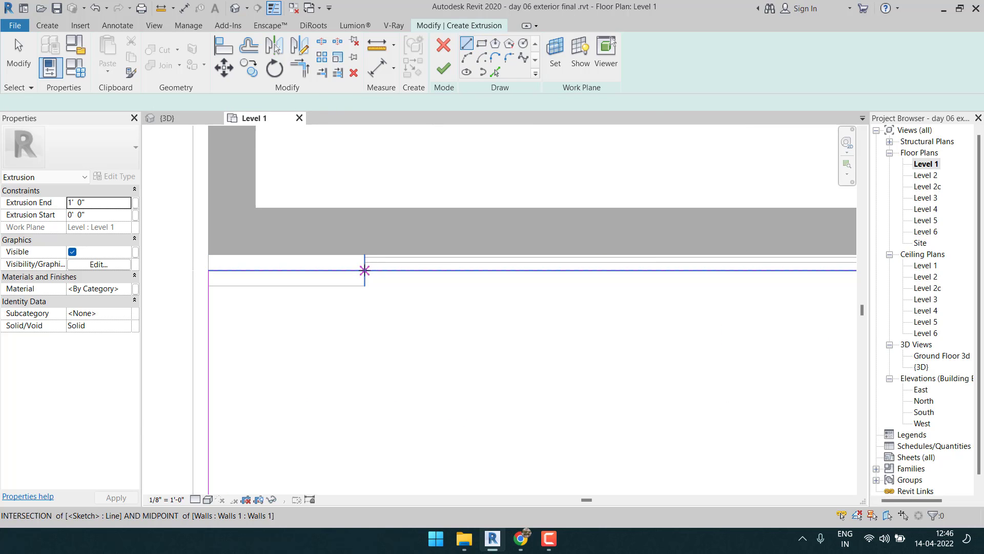
{"action": "left_click", "coordinate": [209, 286]}
{"action": "key", "text": "t"}
{"action": "key", "text": "r"}
{"action": "left_click", "coordinate": [372, 271]}
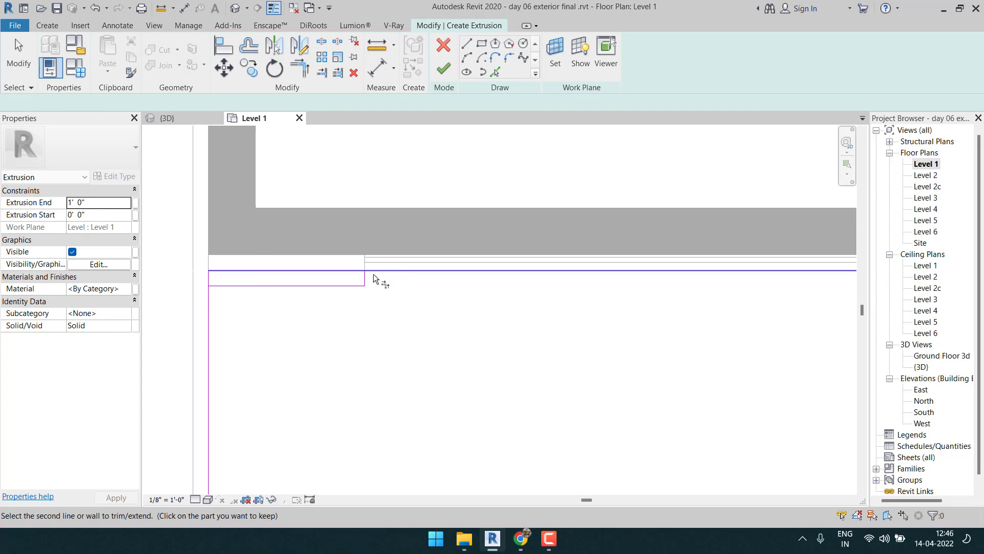
{"action": "left_click", "coordinate": [365, 278]}
{"action": "left_click", "coordinate": [226, 284]}
{"action": "left_click", "coordinate": [207, 298]}
{"action": "key", "text": "Escape"}
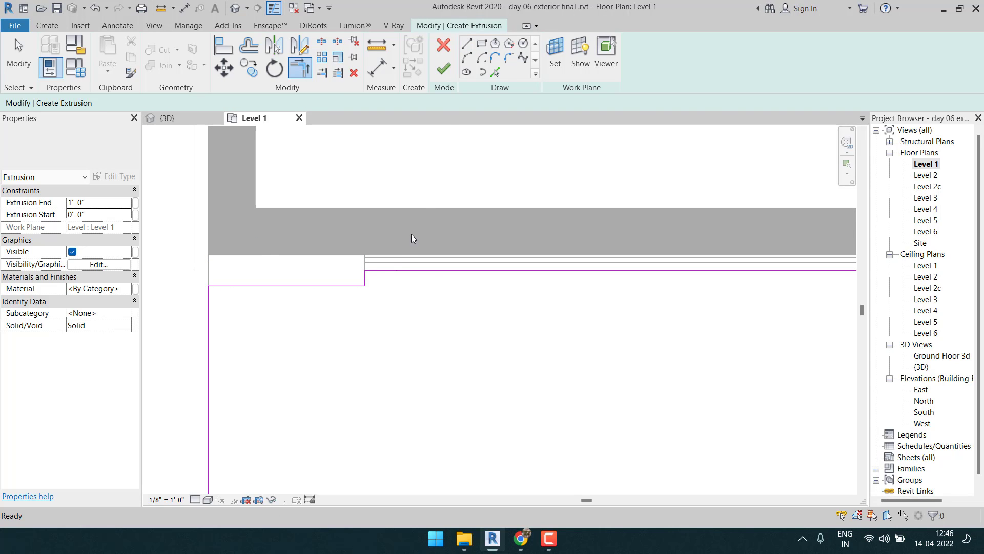
{"action": "left_click", "coordinate": [444, 69]}
In the 3D view, use a line display without colours and align the extrusion's top face with the top of the planter walls.
{"action": "left_click", "coordinate": [235, 9]}
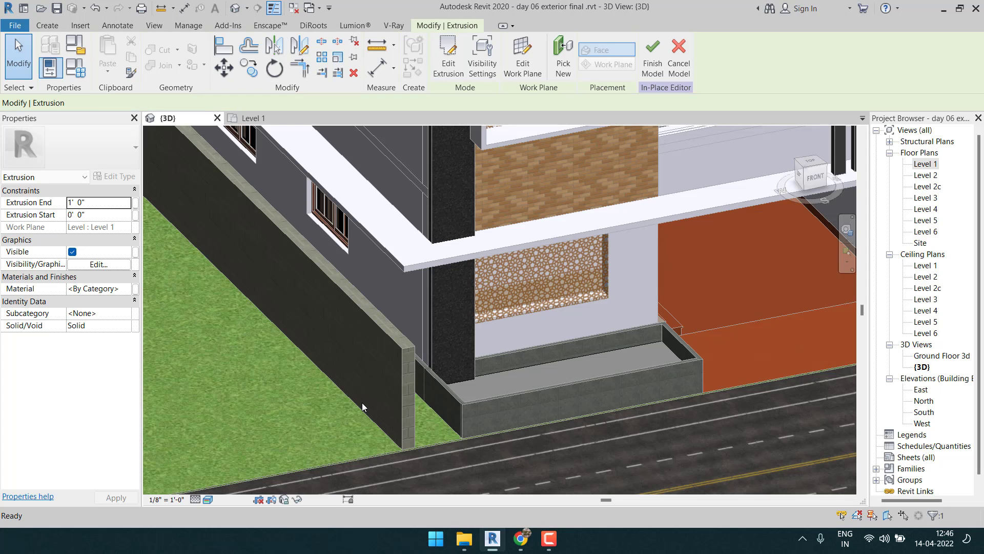
{"action": "left_click", "coordinate": [362, 402]}
{"action": "left_click", "coordinate": [209, 498]}
{"action": "left_click", "coordinate": [236, 437]}
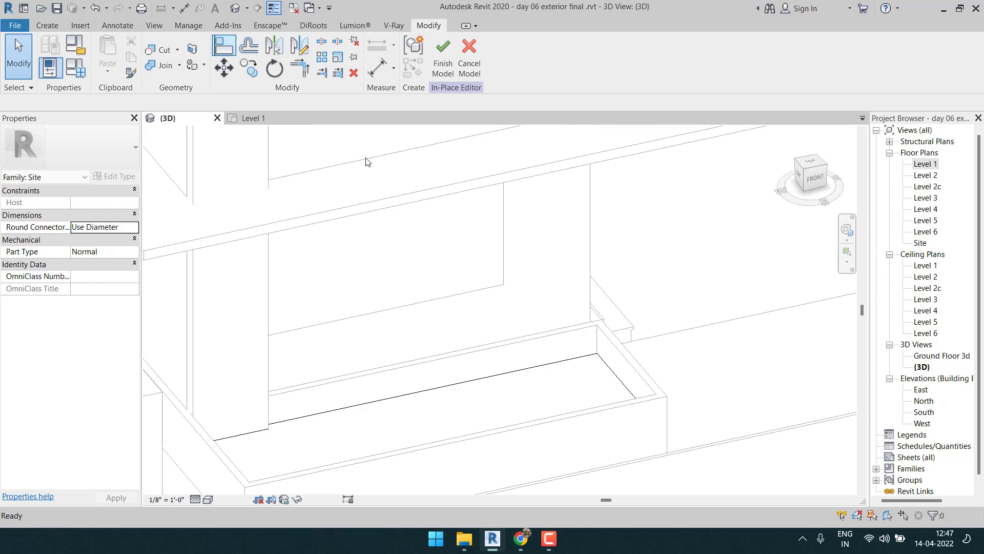
{"action": "scroll", "coordinate": [601, 319], "scroll_direction": "up", "scroll_amount": 3}
{"action": "key", "text": "a"}
{"action": "key", "text": "l"}
{"action": "left_click", "coordinate": [602, 316]}
{"action": "left_click", "coordinate": [542, 442]}
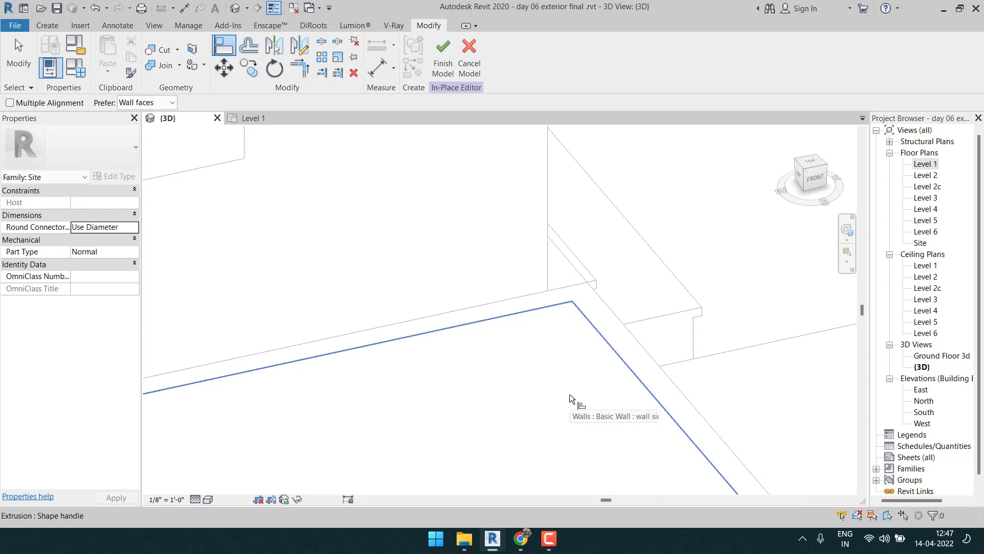
{"action": "scroll", "coordinate": [559, 383], "scroll_direction": "down", "scroll_amount": 5}
{"action": "key", "text": "Escape"}
{"action": "key", "text": "Escape"}
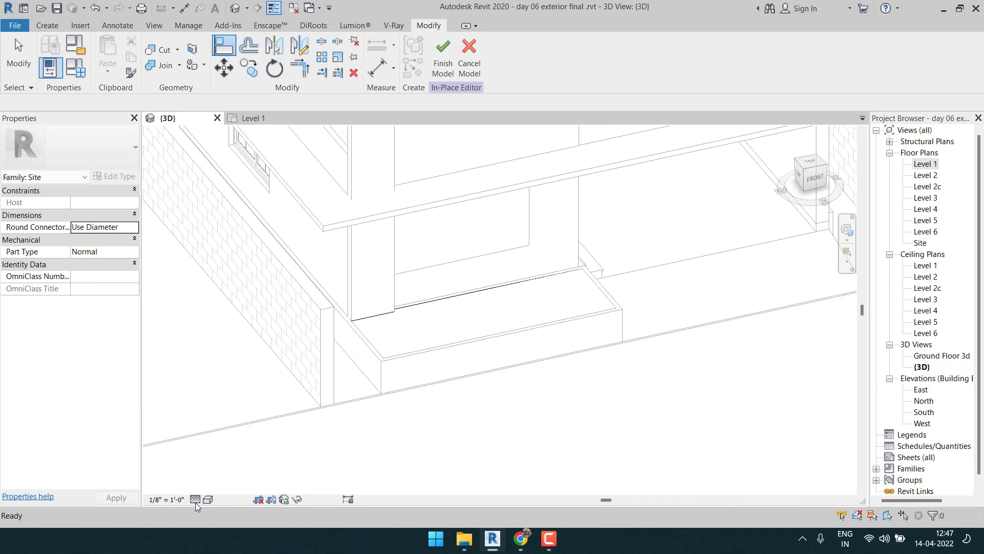
Switch the 3D view back to a coloured display and paint the extrusion's top face with the .07 grass material.
{"action": "left_click", "coordinate": [208, 499]}
{"action": "left_click", "coordinate": [237, 448]}
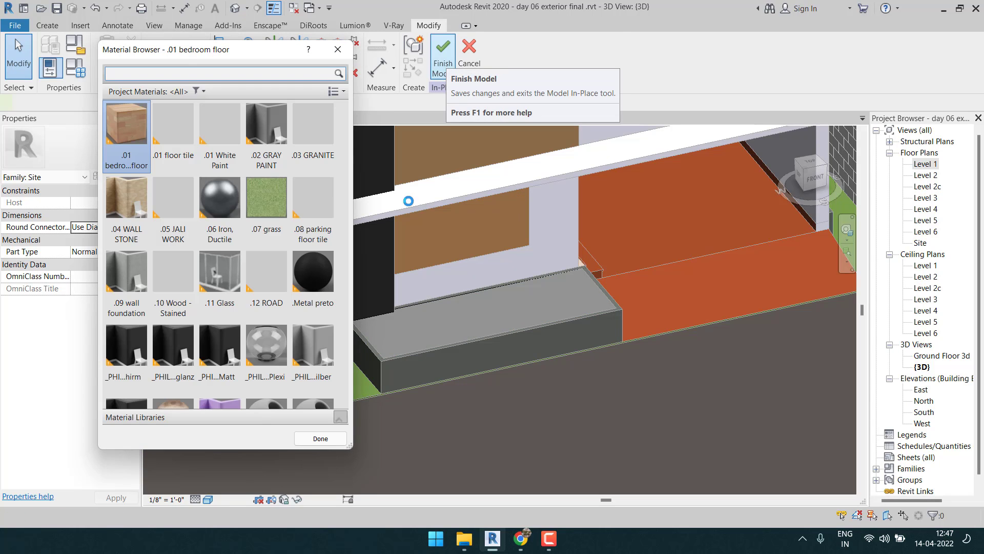
{"action": "left_click", "coordinate": [266, 204]}
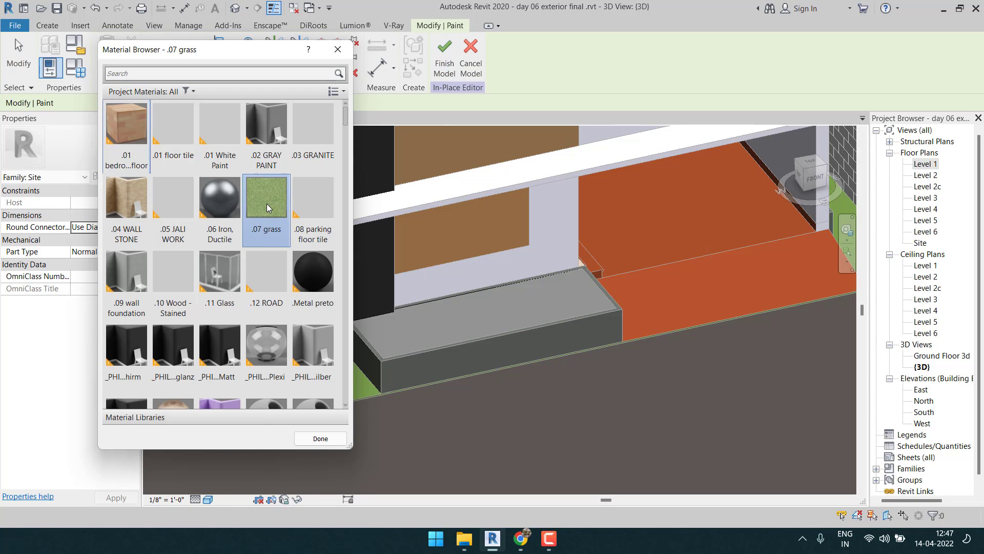
{"action": "left_click", "coordinate": [520, 309]}
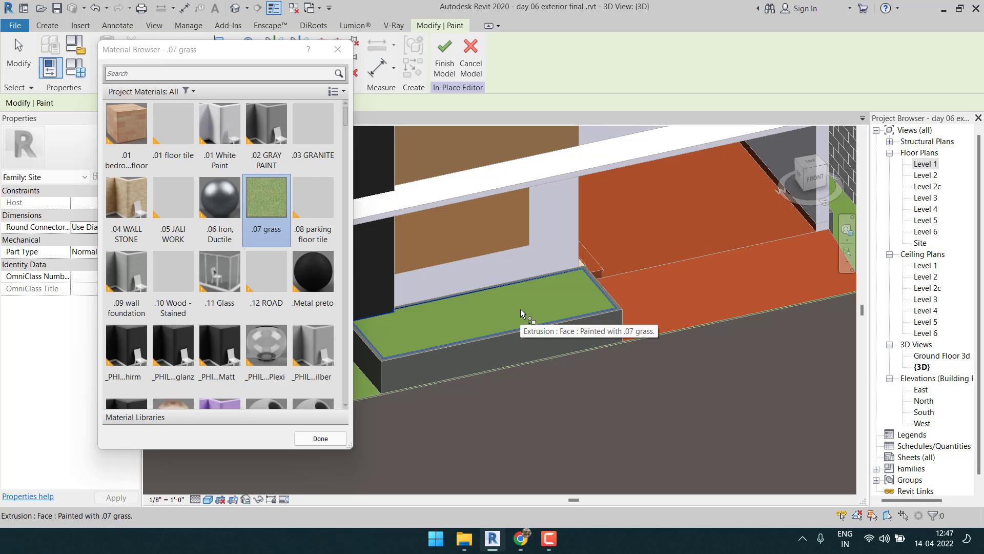
{"action": "left_click", "coordinate": [342, 57]}
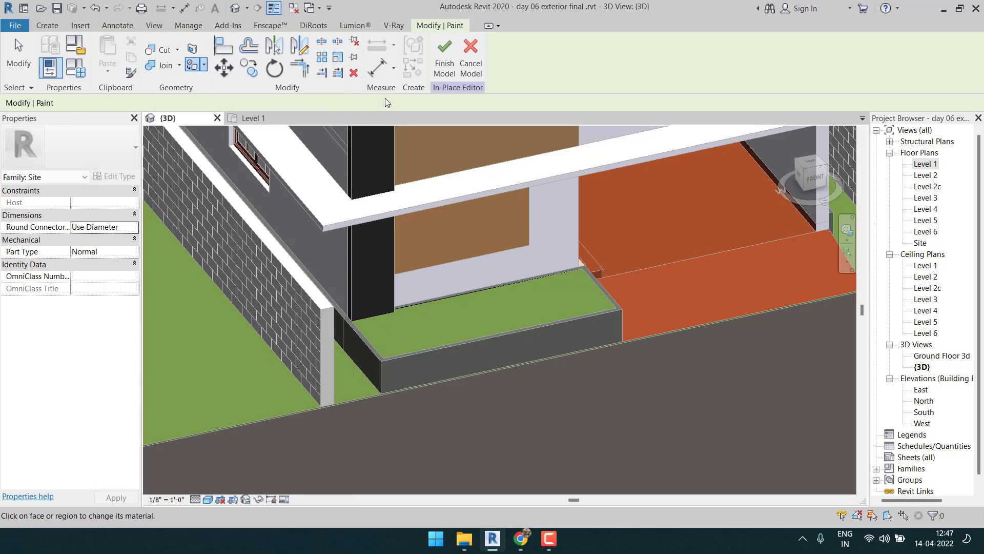
Set the planter fill's extrusion end to 1' 10" and finish the in-place model.
{"action": "left_click", "coordinate": [498, 306]}
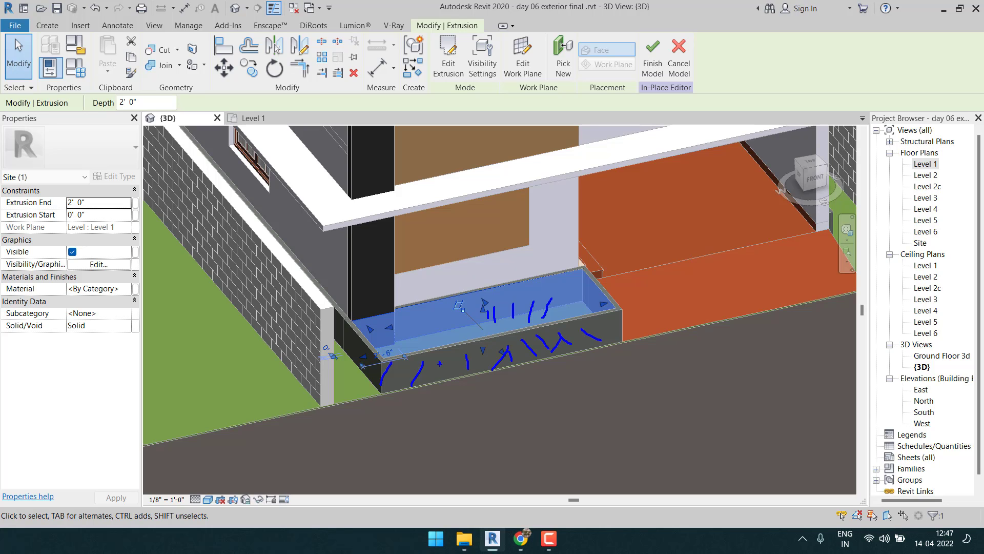
{"action": "key", "text": "Escape"}
{"action": "key", "text": "Escape"}
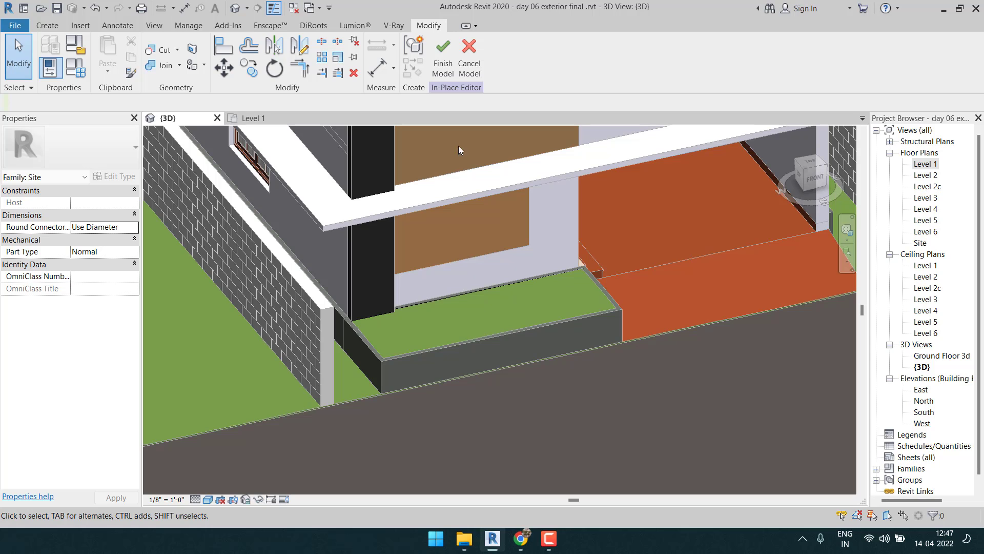
{"action": "scroll", "coordinate": [576, 285], "scroll_direction": "up", "scroll_amount": 5}
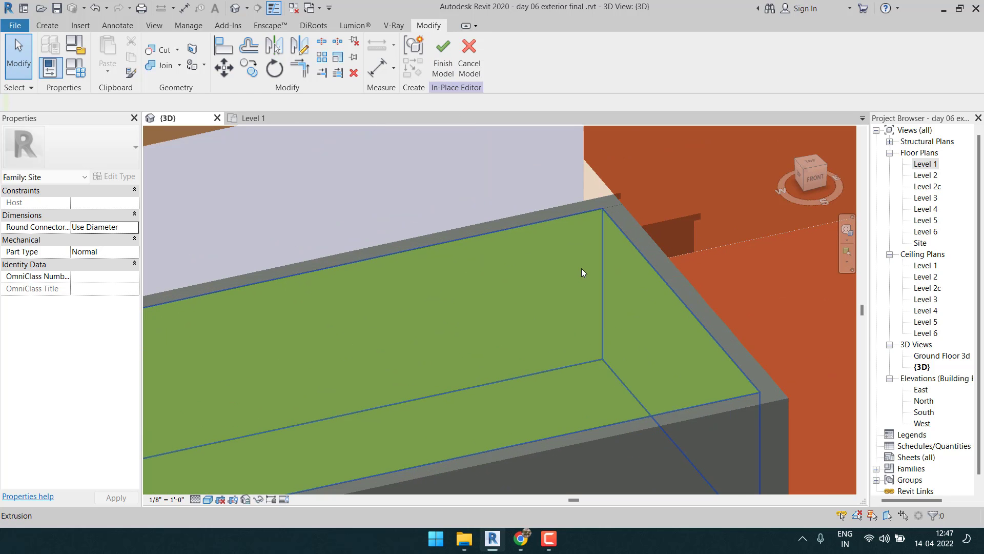
{"action": "left_click", "coordinate": [423, 262]}
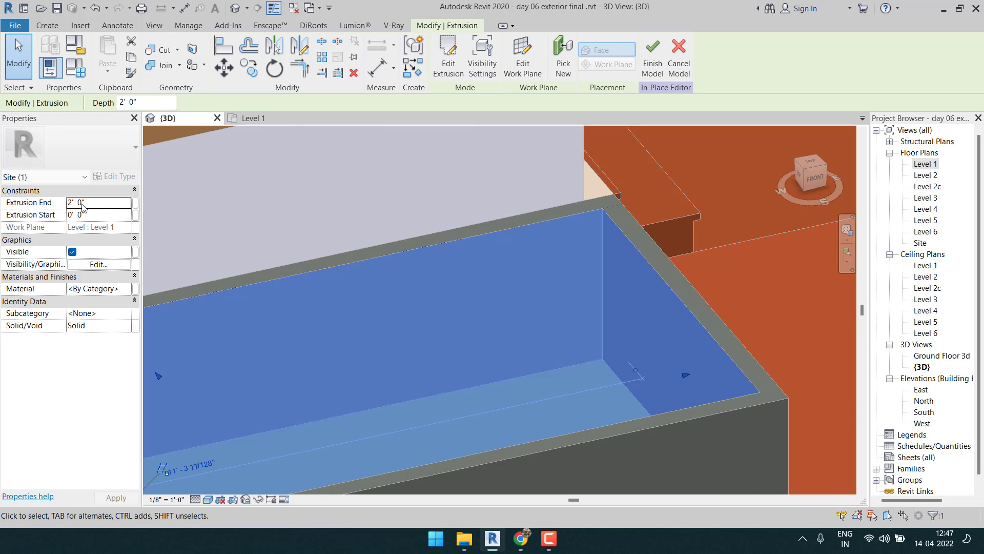
{"action": "left_click", "coordinate": [105, 202]}
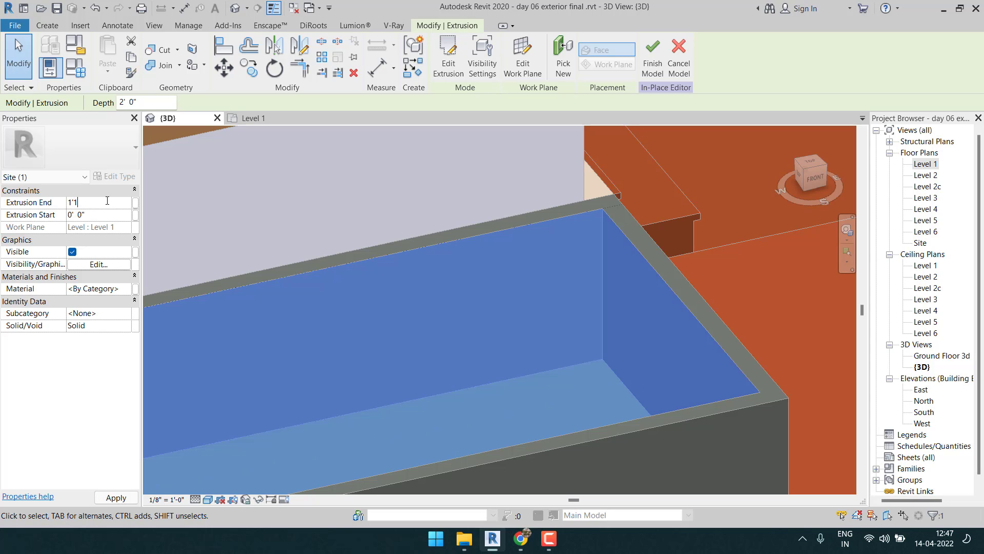
{"action": "key", "text": "Return"}
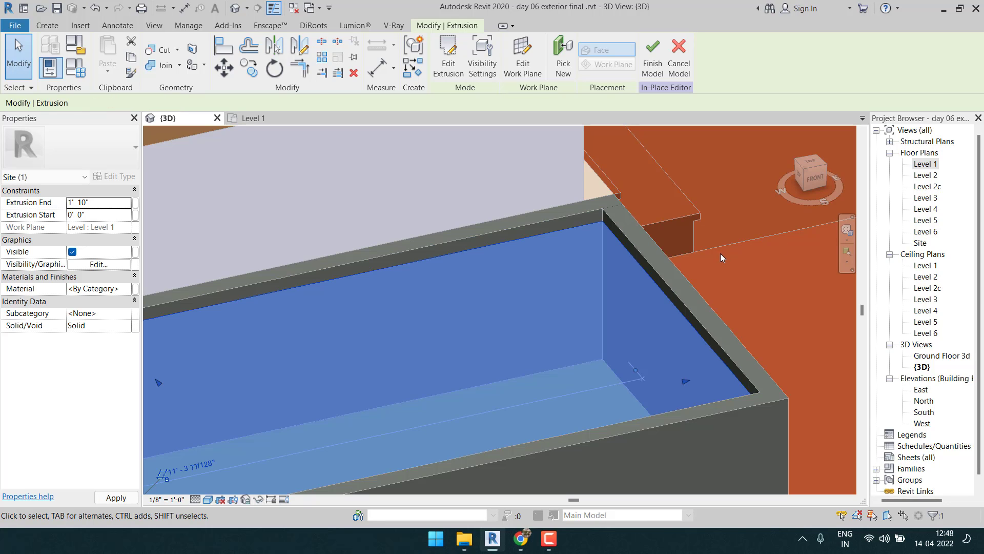
{"action": "left_click", "coordinate": [717, 255]}
{"action": "scroll", "coordinate": [548, 239], "scroll_direction": "down", "scroll_amount": 5}
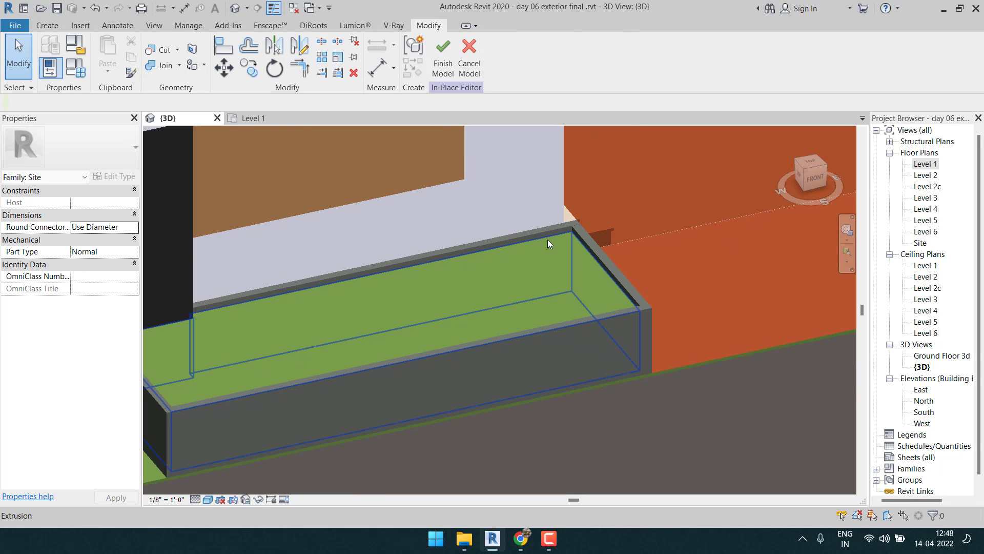
{"action": "scroll", "coordinate": [500, 232], "scroll_direction": "down", "scroll_amount": 5}
{"action": "middle_click_drag", "start_coordinate": [605, 269], "coordinate": [513, 295]}
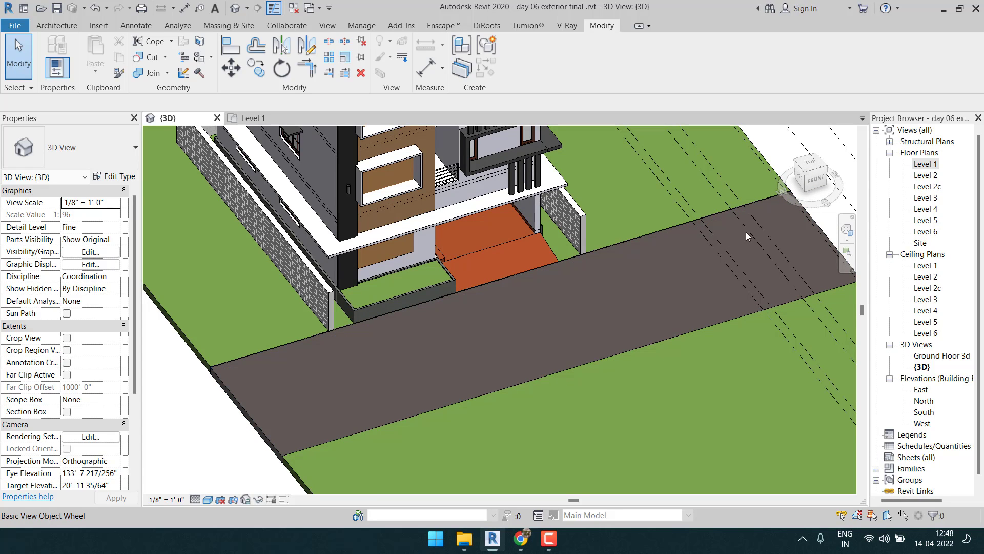
On the Level 1 plan, edit the boundary of the floor under the house and move its west edge far outward.
{"action": "middle_click_drag", "start_coordinate": [643, 303], "coordinate": [582, 293], "text": "shift"}
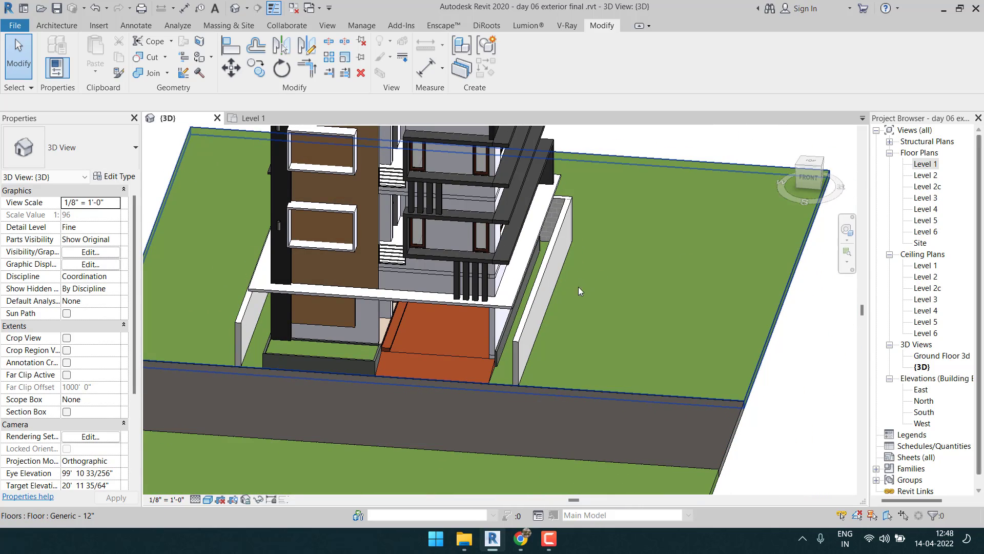
{"action": "scroll", "coordinate": [578, 288], "scroll_direction": "down", "scroll_amount": 2}
{"action": "middle_click_drag", "start_coordinate": [578, 329], "coordinate": [609, 331], "text": "shift"}
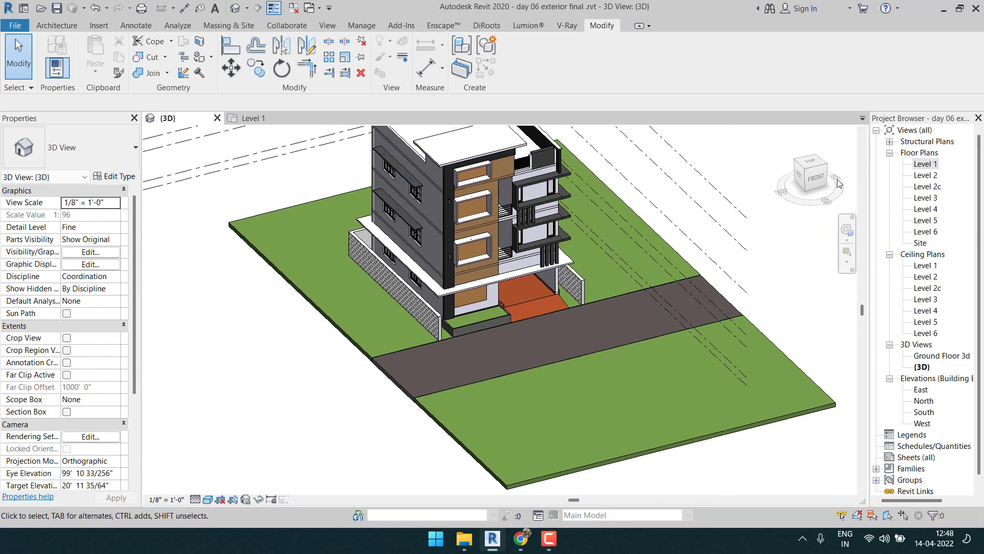
{"action": "double_click", "coordinate": [921, 163]}
{"action": "scroll", "coordinate": [620, 232], "scroll_direction": "down", "scroll_amount": 3}
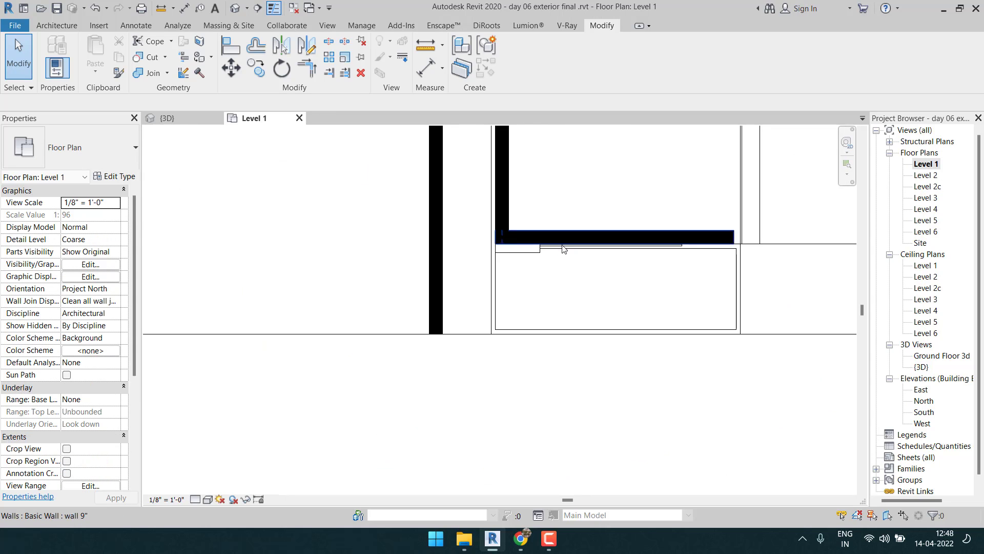
{"action": "scroll", "coordinate": [564, 249], "scroll_direction": "down", "scroll_amount": 5}
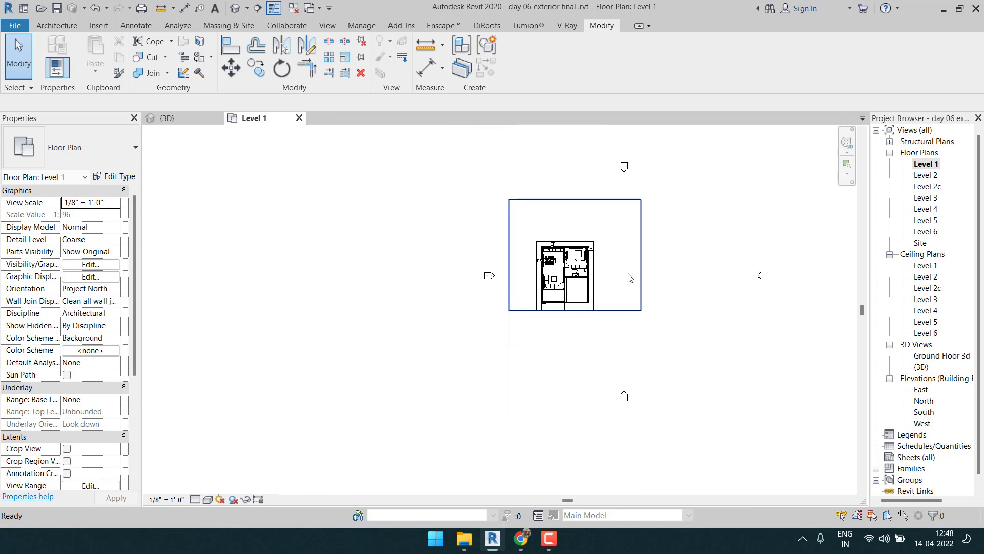
{"action": "scroll", "coordinate": [606, 291], "scroll_direction": "up", "scroll_amount": 1}
{"action": "left_click", "coordinate": [634, 273]}
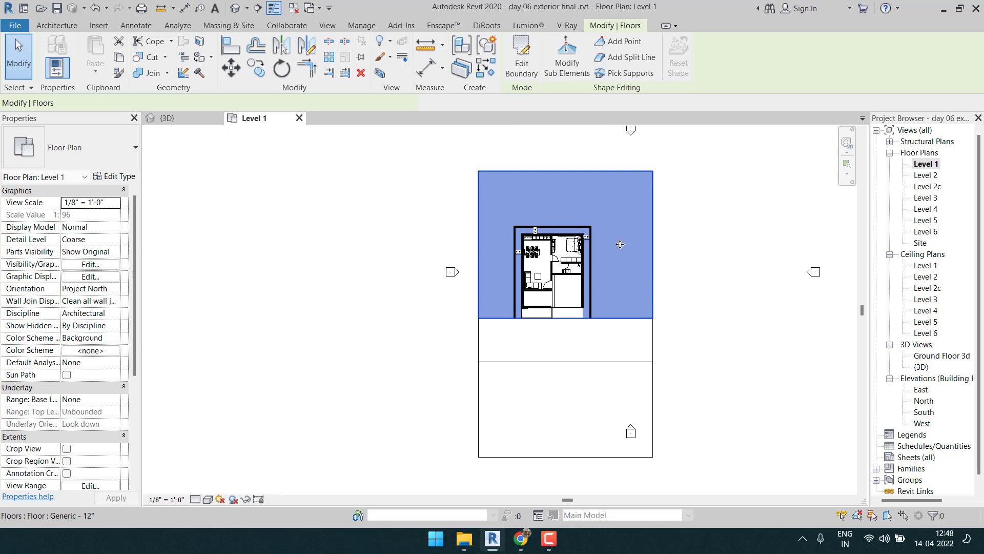
{"action": "left_click", "coordinate": [519, 57]}
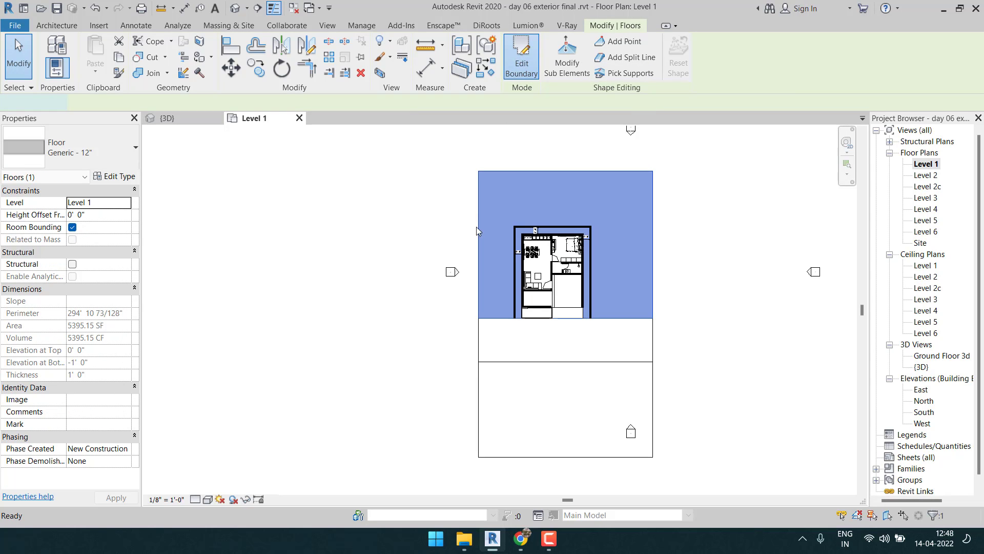
{"action": "left_click", "coordinate": [479, 251]}
{"action": "left_click_drag", "start_coordinate": [480, 250], "coordinate": [156, 238]}
Move the house floor's east edge outward so the floor is about 363' 6" long and finish the boundary.
{"action": "left_click", "coordinate": [653, 252]}
{"action": "left_click_drag", "start_coordinate": [740, 272], "coordinate": [835, 268]}
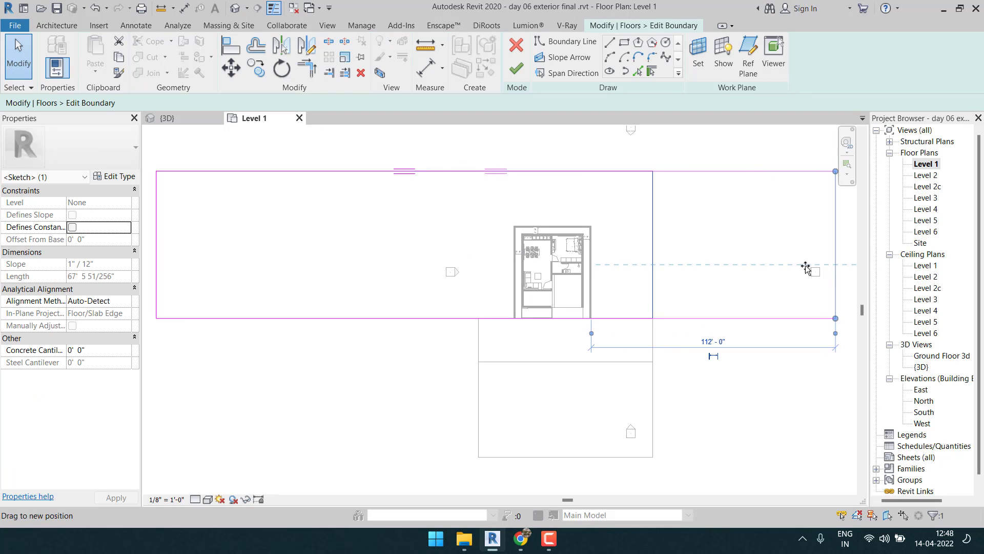
{"action": "scroll", "coordinate": [744, 251], "scroll_direction": "down", "scroll_amount": 3}
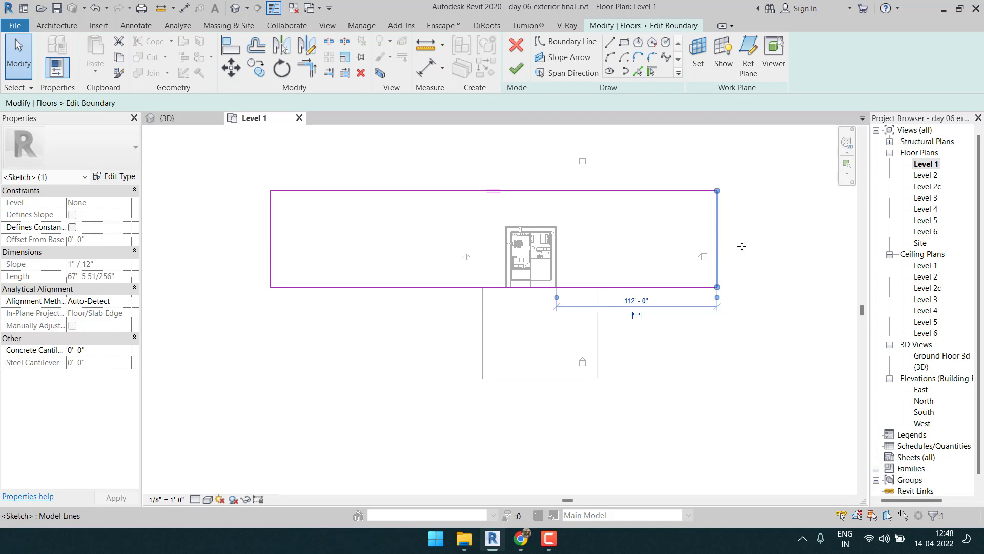
{"action": "left_click_drag", "start_coordinate": [742, 246], "coordinate": [789, 253]}
{"action": "key", "text": "Escape"}
{"action": "left_click", "coordinate": [524, 71]}
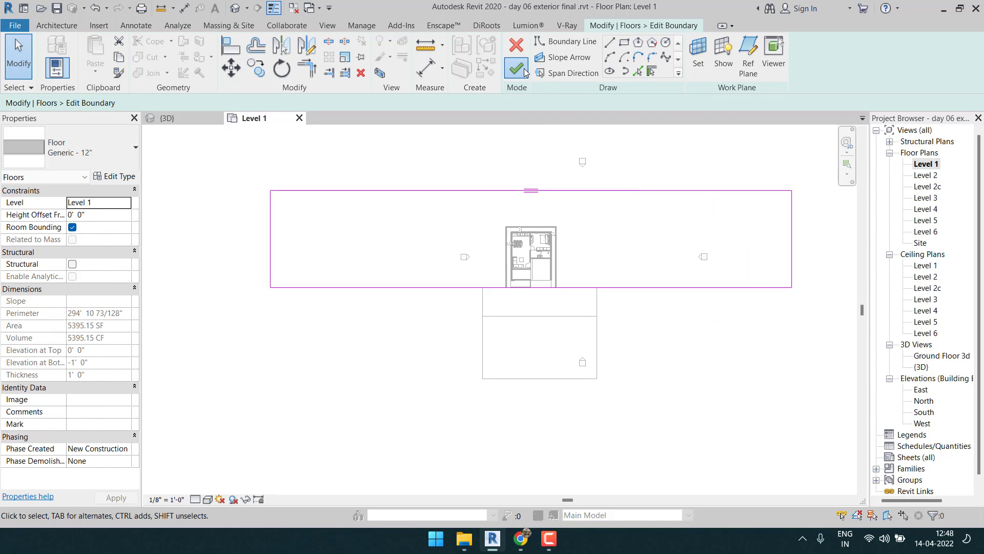
Edit the boundary of the floor across the road, aligning its east and west edges with the house floor's edges.
{"action": "left_click", "coordinate": [561, 342]}
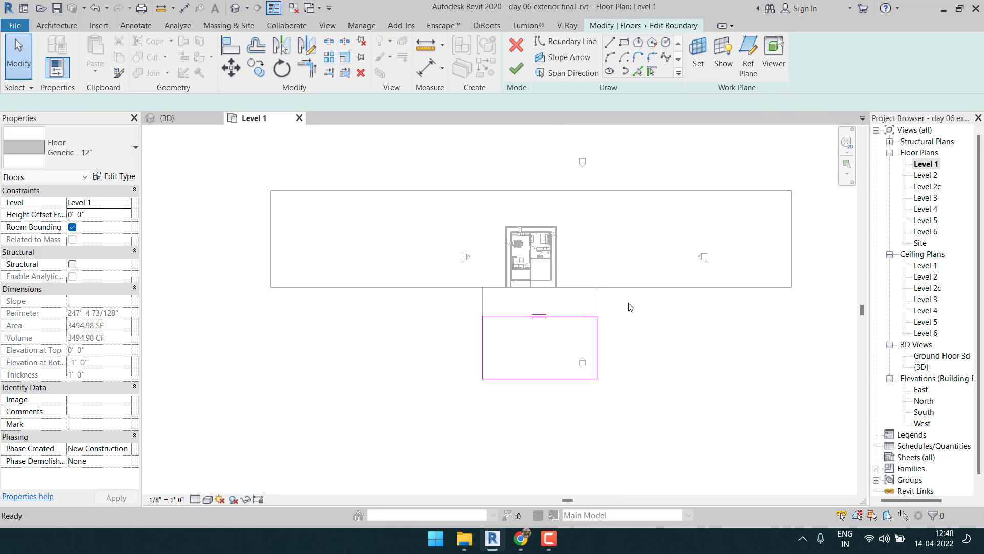
{"action": "left_click", "coordinate": [774, 251]}
{"action": "left_click", "coordinate": [595, 353]}
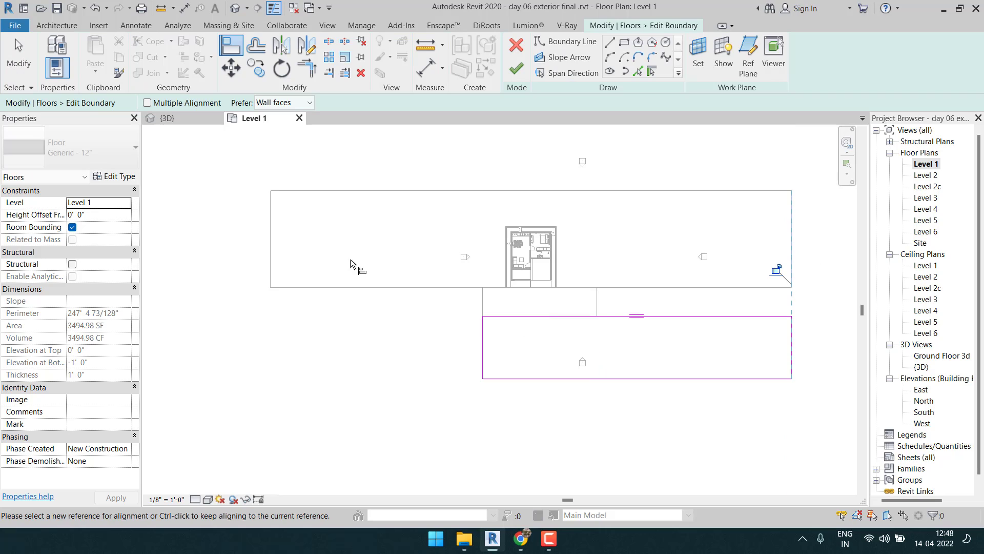
{"action": "left_click", "coordinate": [271, 256]}
{"action": "left_click", "coordinate": [482, 332]}
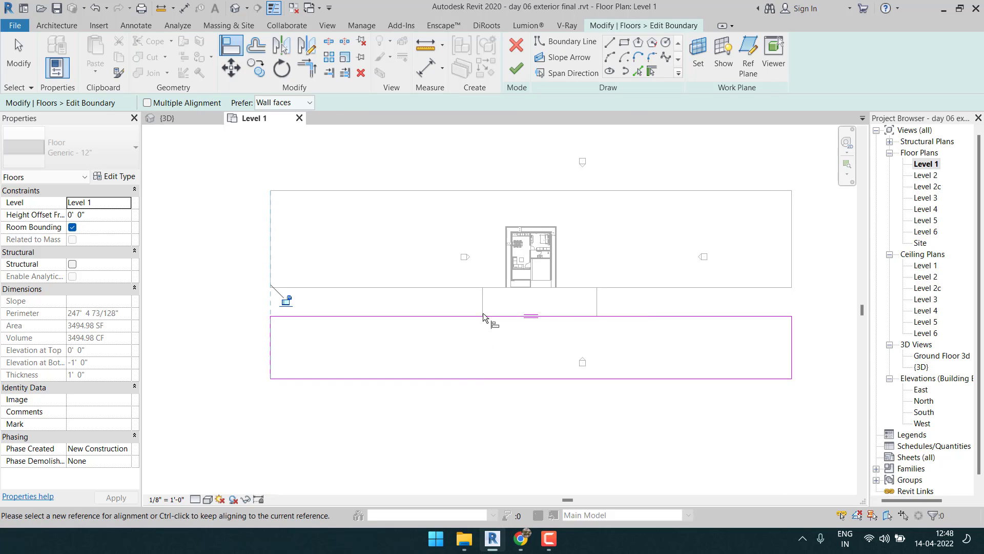
{"action": "left_click", "coordinate": [517, 68]}
Edit the road floor's boundary, aligning its west and east edges with the house floor's edges, and finish it.
{"action": "left_click", "coordinate": [500, 299]}
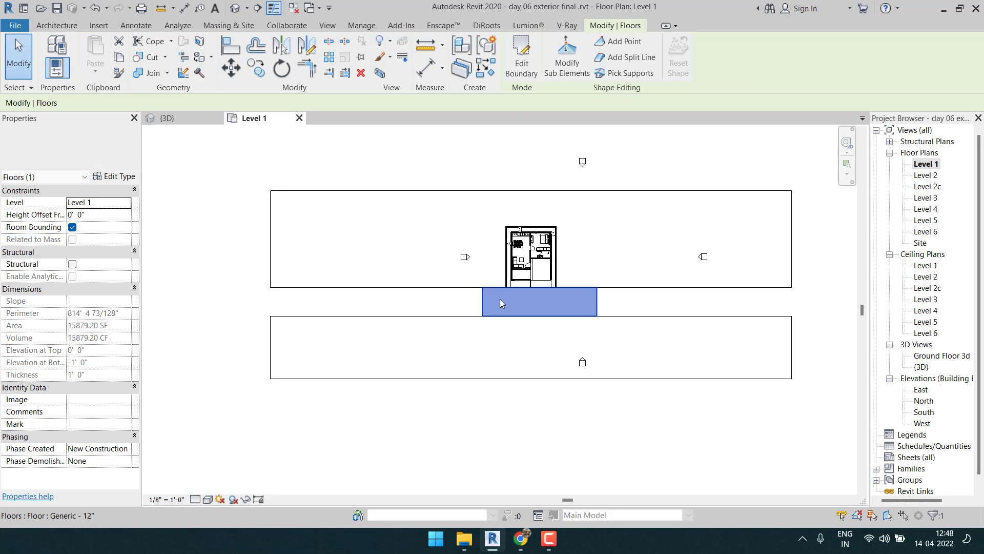
{"action": "left_click", "coordinate": [522, 71]}
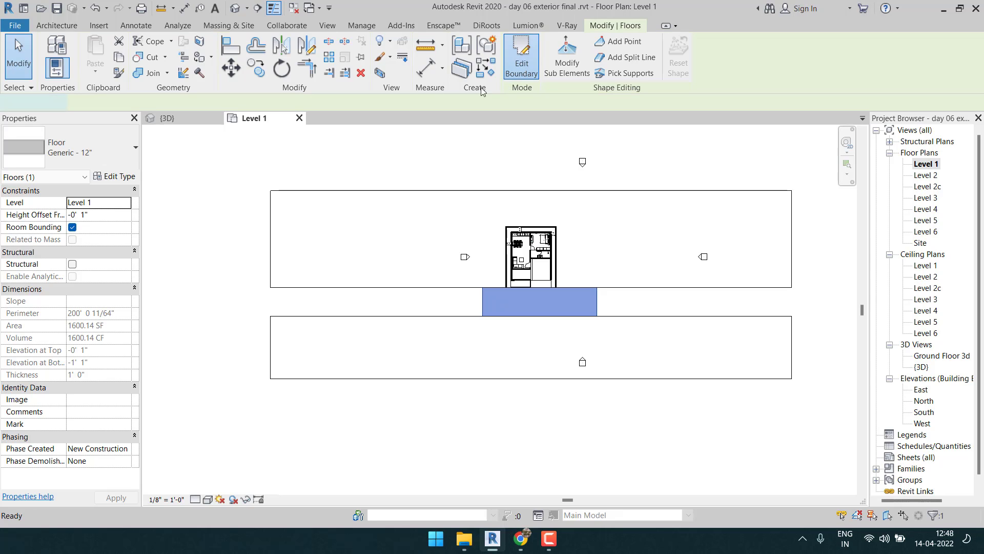
{"action": "left_click", "coordinate": [230, 46]}
{"action": "left_click", "coordinate": [271, 239]}
{"action": "left_click", "coordinate": [483, 307]}
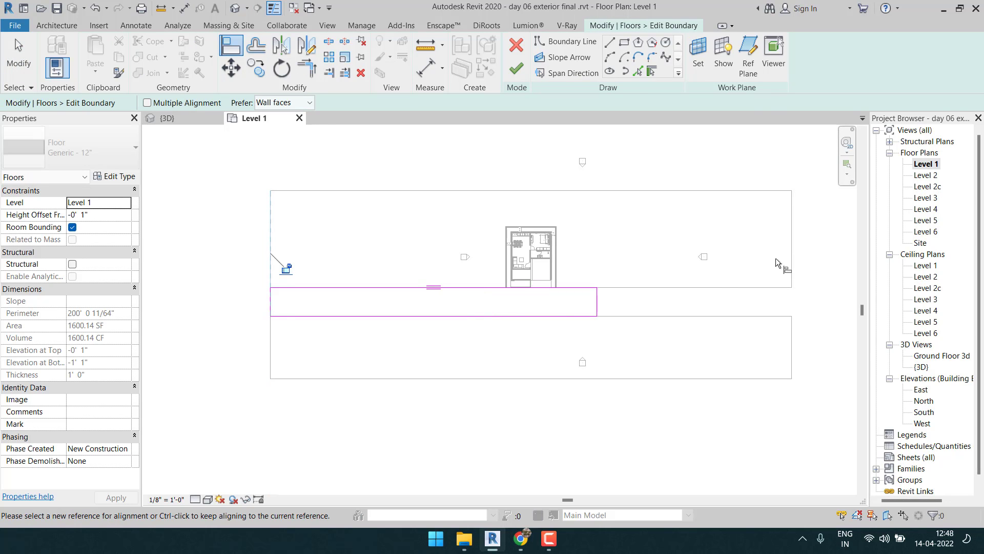
{"action": "left_click", "coordinate": [598, 308]}
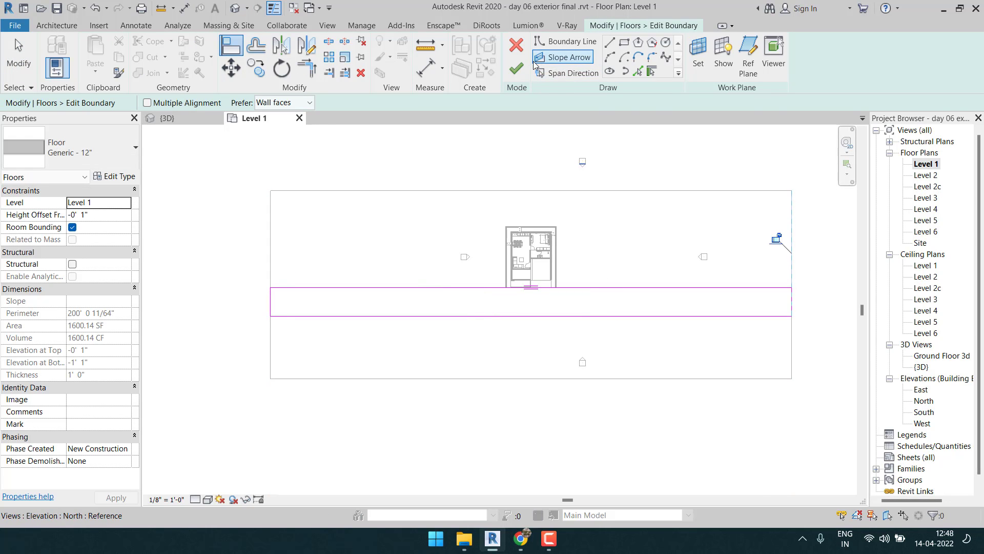
{"action": "left_click", "coordinate": [517, 68]}
Move the south edge of the floor across the road farther outward and finish the boundary.
{"action": "left_click", "coordinate": [669, 368]}
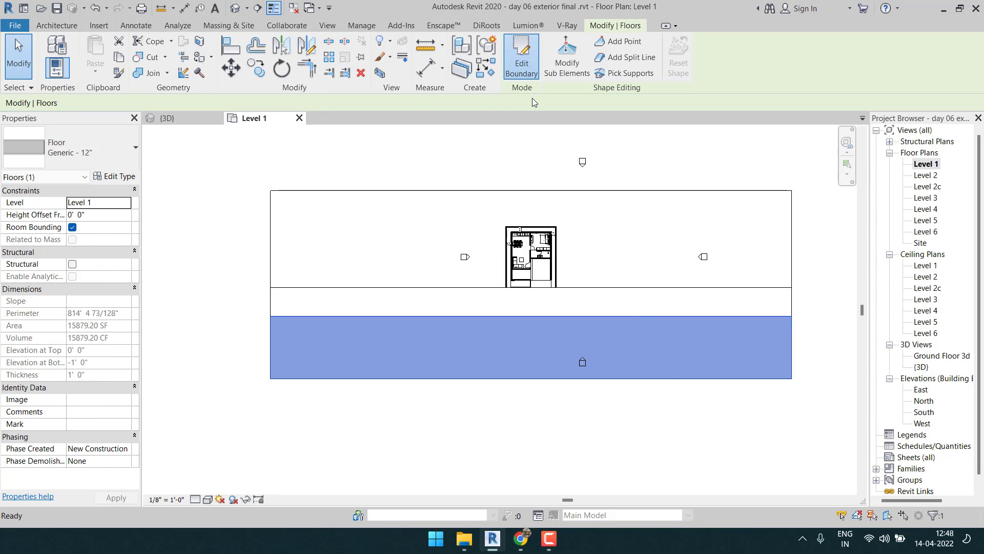
{"action": "double_click", "coordinate": [676, 380]}
{"action": "left_click_drag", "start_coordinate": [692, 379], "coordinate": [694, 458]}
{"action": "left_click", "coordinate": [517, 68]}
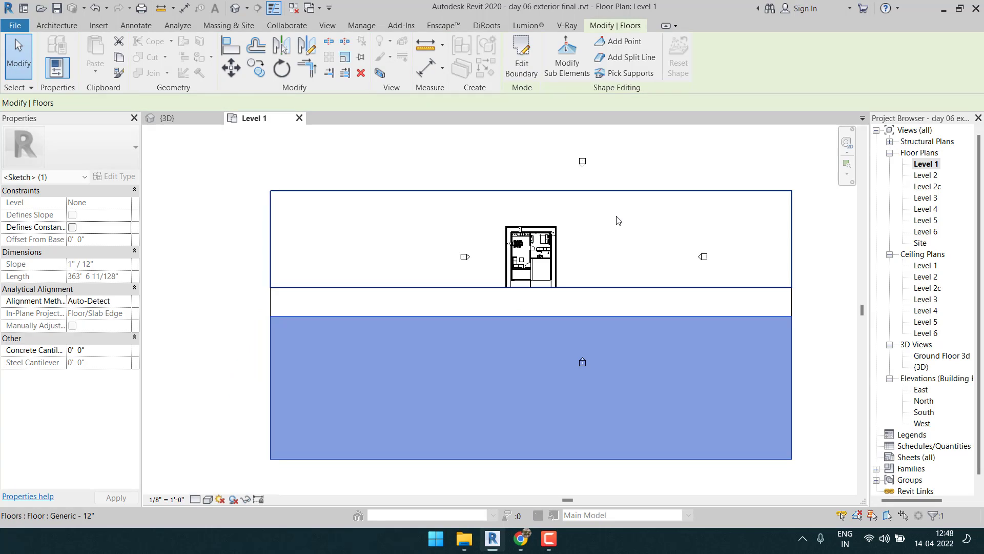
Move the house floor's north edge outward to give about 56,138 SF, finish the boundary and view the site in 3D.
{"action": "double_click", "coordinate": [620, 236]}
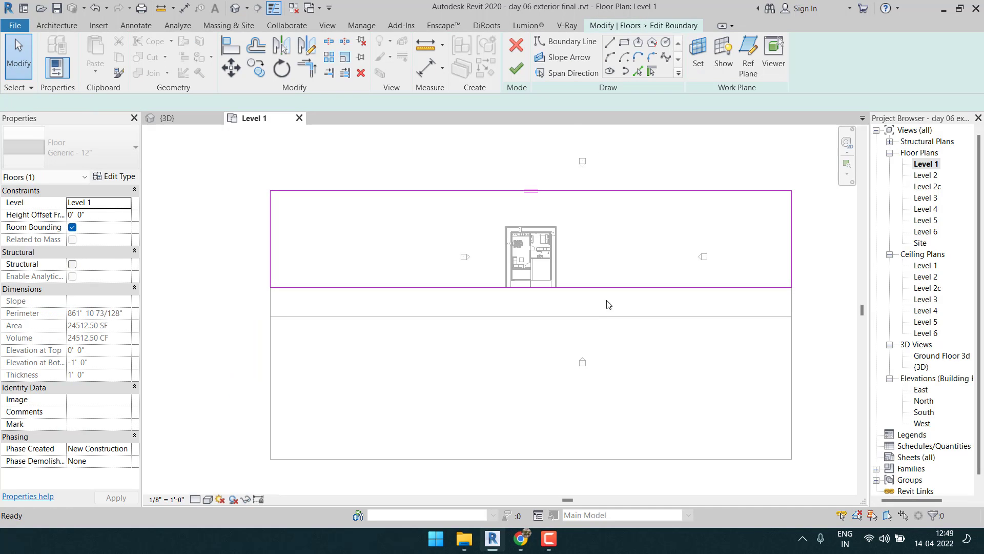
{"action": "left_click", "coordinate": [636, 190]}
{"action": "middle_click_drag", "start_coordinate": [642, 186], "coordinate": [625, 271]}
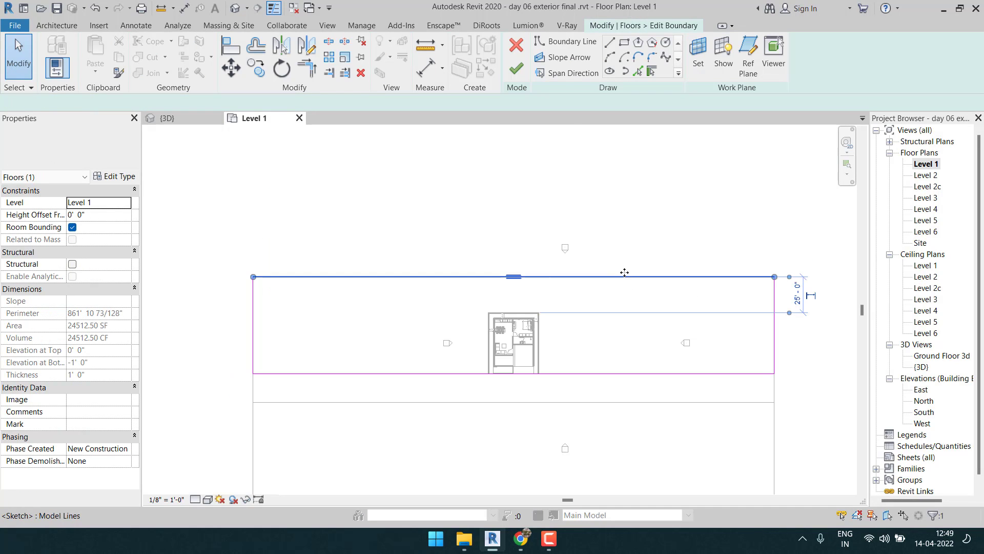
{"action": "left_click_drag", "start_coordinate": [624, 276], "coordinate": [630, 151]}
{"action": "left_click", "coordinate": [648, 220]}
{"action": "left_click", "coordinate": [516, 68]}
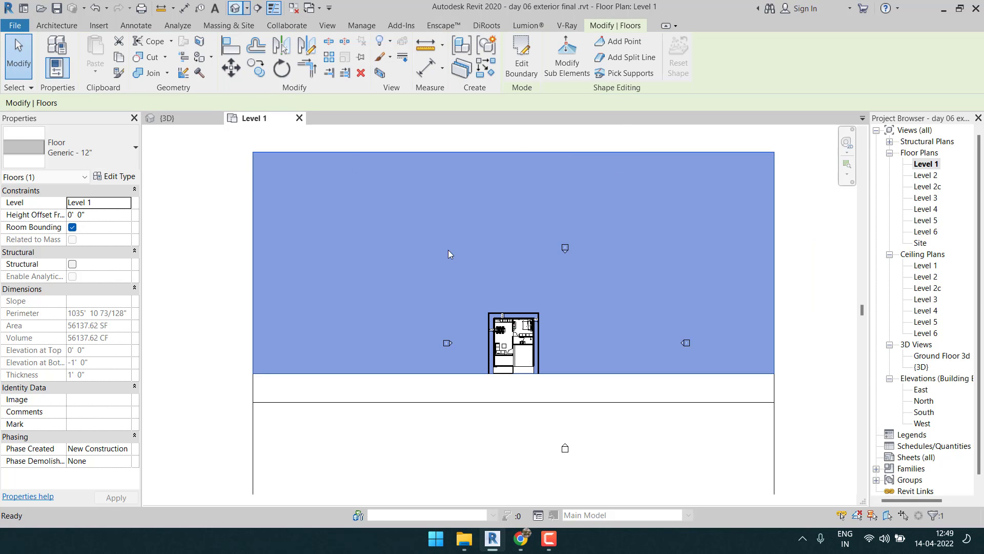
{"action": "key", "text": "ctrl+Tab"}
{"action": "key", "text": "Escape"}
{"action": "middle_click_drag", "start_coordinate": [625, 294], "coordinate": [623, 296], "text": "shift"}
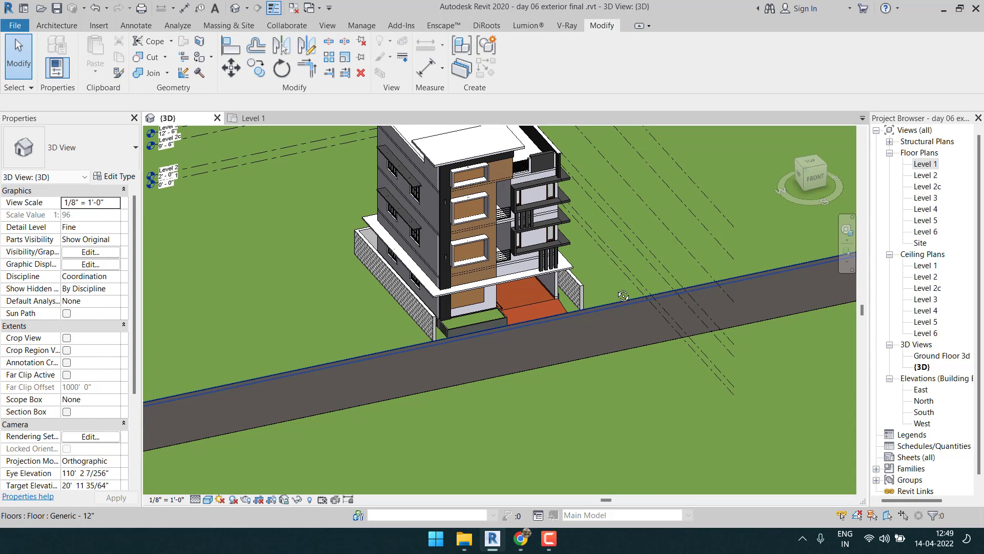
Return to the Level 1 plan around the planter and bring up the Enscape tools.
{"action": "double_click", "coordinate": [926, 164]}
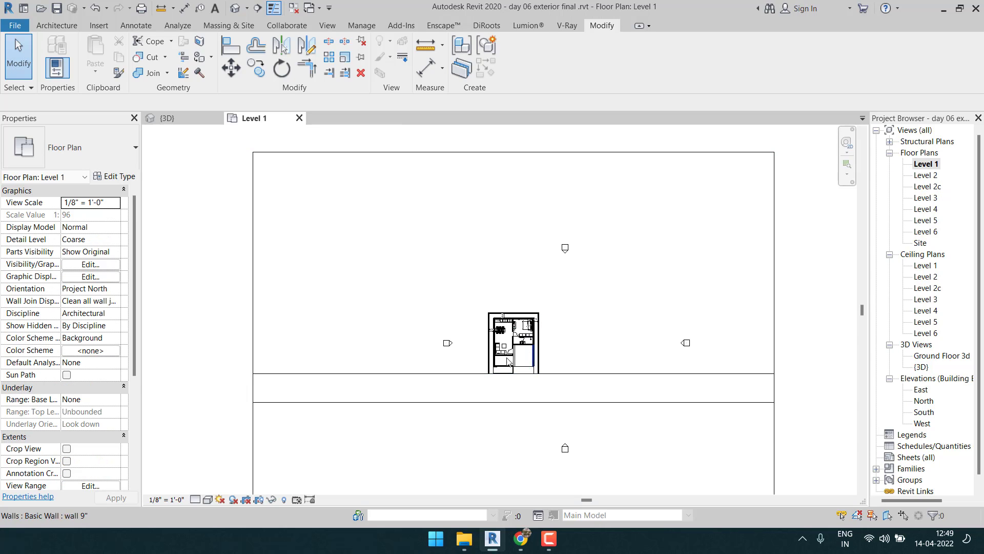
{"action": "scroll", "coordinate": [507, 382], "scroll_direction": "up", "scroll_amount": 5}
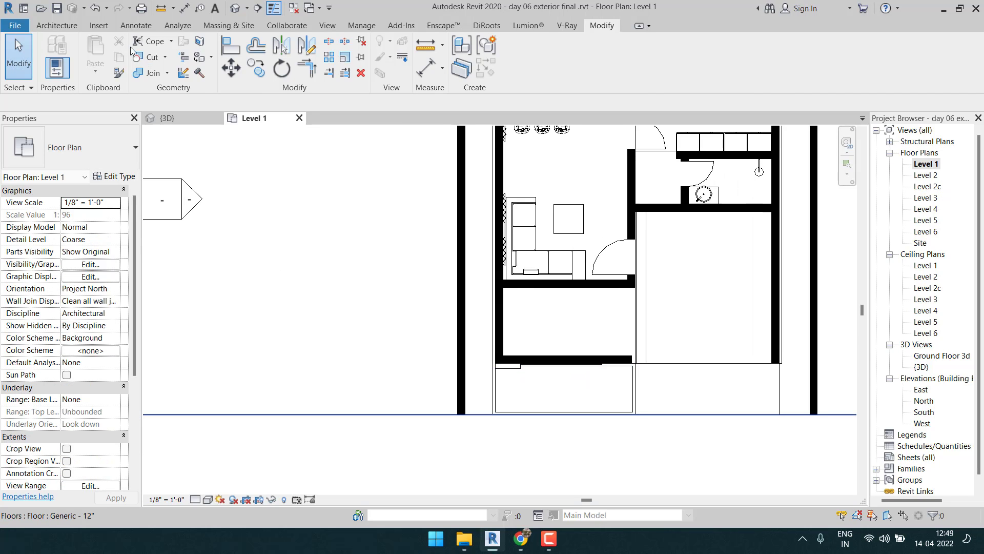
{"action": "left_click", "coordinate": [441, 26]}
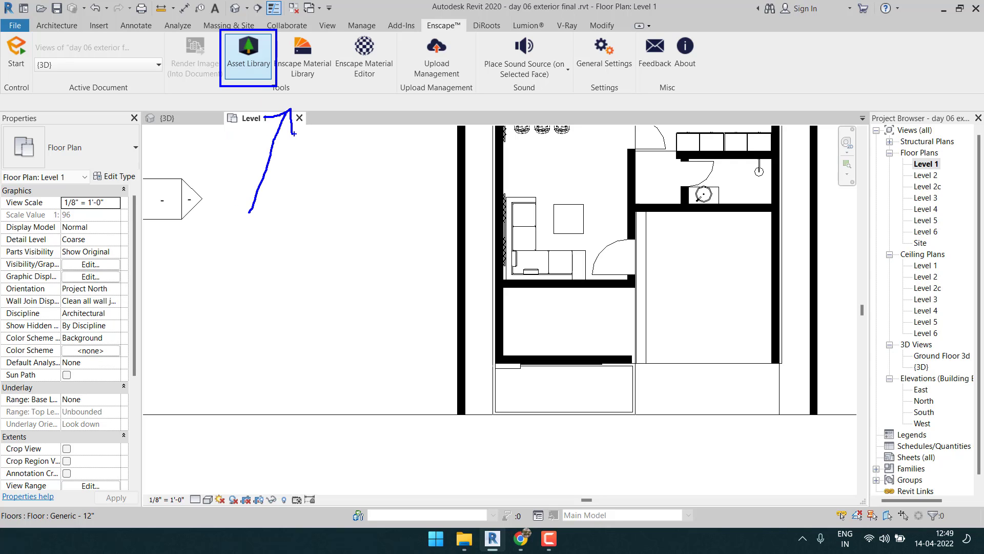
{"action": "left_click_drag", "start_coordinate": [278, 244], "coordinate": [315, 222]}
{"action": "mouse_move", "coordinate": [302, 229]}
{"action": "left_mouse_down"}
{"action": "mouse_move", "coordinate": [303, 274]}
{"action": "mouse_move", "coordinate": [333, 279]}
{"action": "left_mouse_up"}
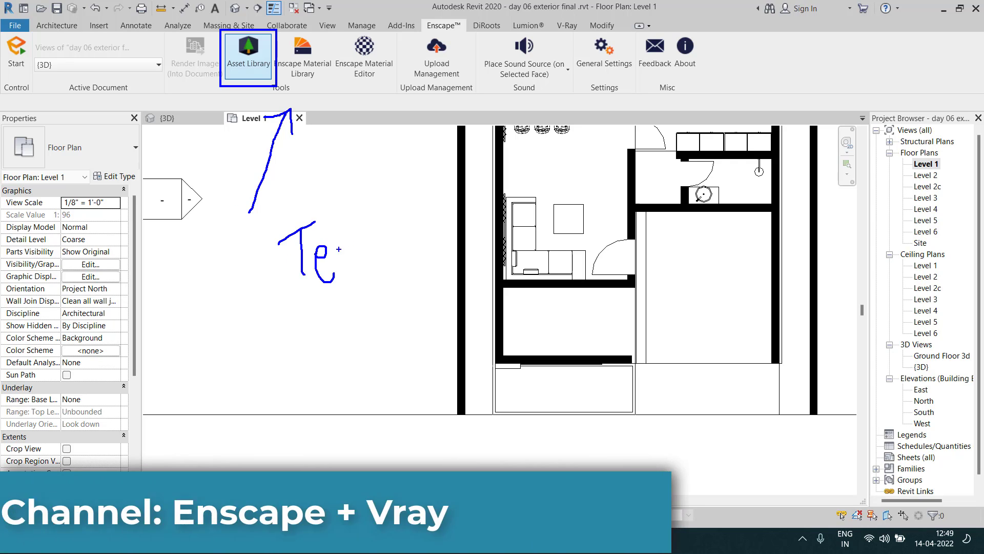
{"action": "left_click_drag", "start_coordinate": [334, 222], "coordinate": [348, 275]}
{"action": "mouse_move", "coordinate": [358, 244]}
{"action": "left_mouse_down"}
{"action": "mouse_move", "coordinate": [359, 256]}
{"action": "mouse_move", "coordinate": [388, 270]}
{"action": "mouse_move", "coordinate": [394, 300]}
{"action": "left_mouse_up"}
{"action": "mouse_move", "coordinate": [392, 226]}
{"action": "left_mouse_down"}
{"action": "mouse_move", "coordinate": [414, 231]}
{"action": "mouse_move", "coordinate": [455, 208]}
{"action": "left_mouse_up"}
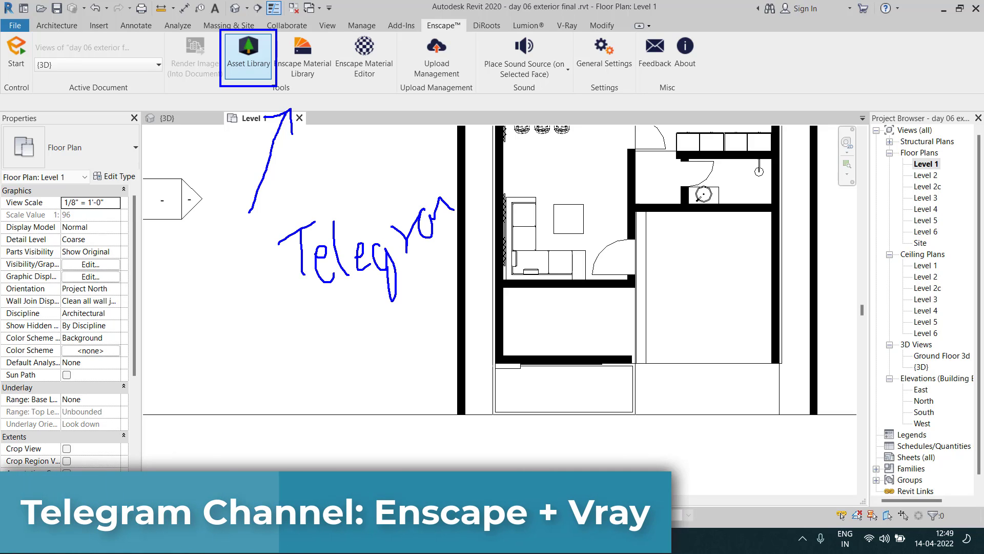
{"action": "left_click", "coordinate": [326, 302]}
{"action": "left_click_drag", "start_coordinate": [326, 303], "coordinate": [393, 282]}
{"action": "mouse_move", "coordinate": [332, 344]}
{"action": "left_mouse_down"}
{"action": "mouse_move", "coordinate": [351, 377]}
{"action": "mouse_move", "coordinate": [348, 337]}
{"action": "mouse_move", "coordinate": [396, 354]}
{"action": "mouse_move", "coordinate": [426, 342]}
{"action": "mouse_move", "coordinate": [461, 352]}
{"action": "left_mouse_up"}
{"action": "left_click", "coordinate": [366, 348]}
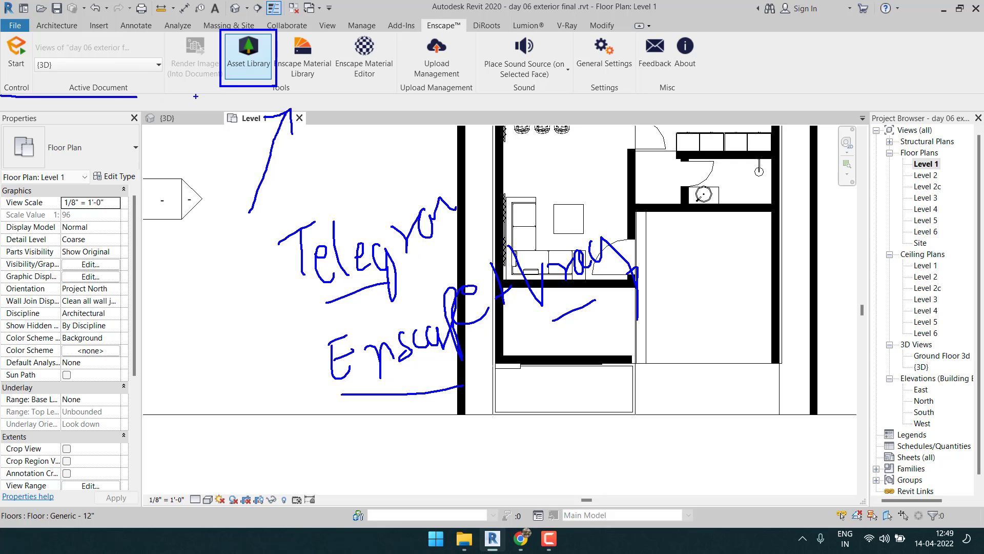
Place a Bush 132: Rose of Sharon from the Enscape Asset Library's vegetation at the west end of the front planter.
{"action": "left_click", "coordinate": [254, 59]}
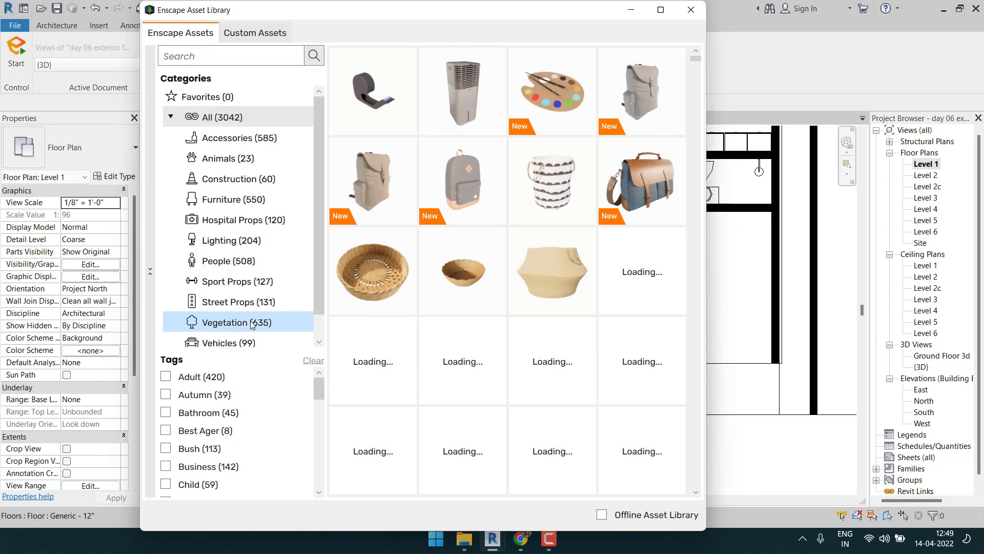
{"action": "left_click", "coordinate": [236, 323]}
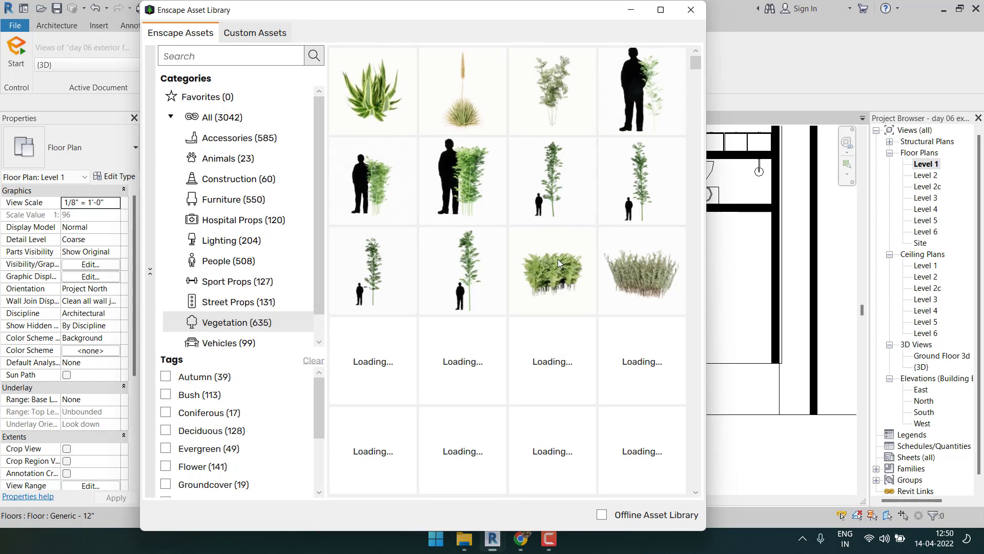
{"action": "scroll", "coordinate": [558, 264], "scroll_direction": "down", "scroll_amount": 1}
{"action": "scroll", "coordinate": [559, 264], "scroll_direction": "down", "scroll_amount": 1}
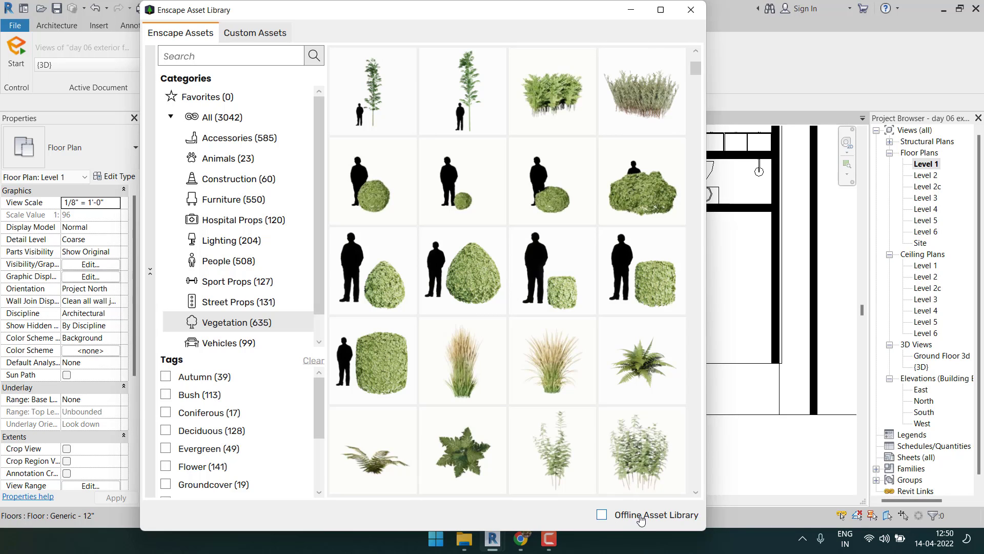
{"action": "scroll", "coordinate": [630, 410], "scroll_direction": "down", "scroll_amount": 10}
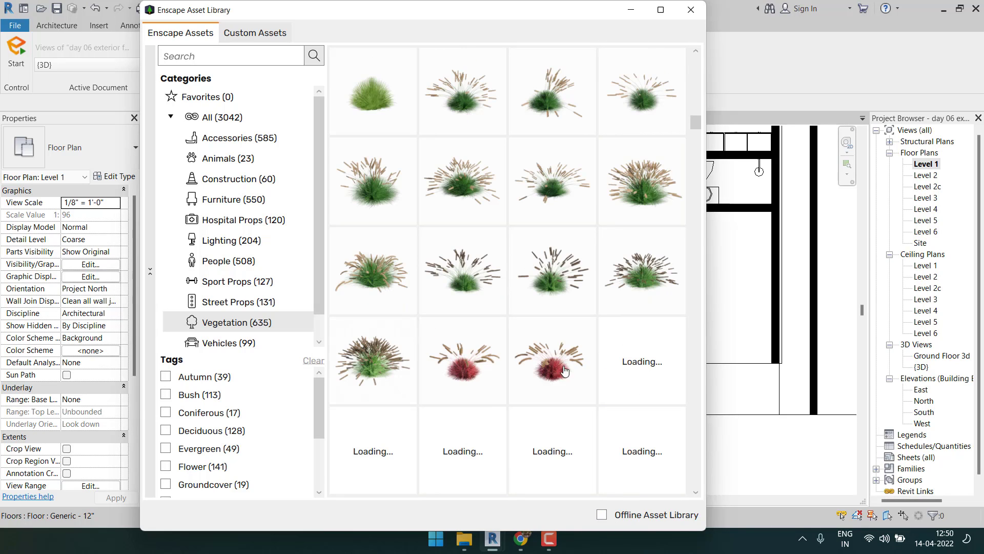
{"action": "scroll", "coordinate": [589, 373], "scroll_direction": "down", "scroll_amount": 1}
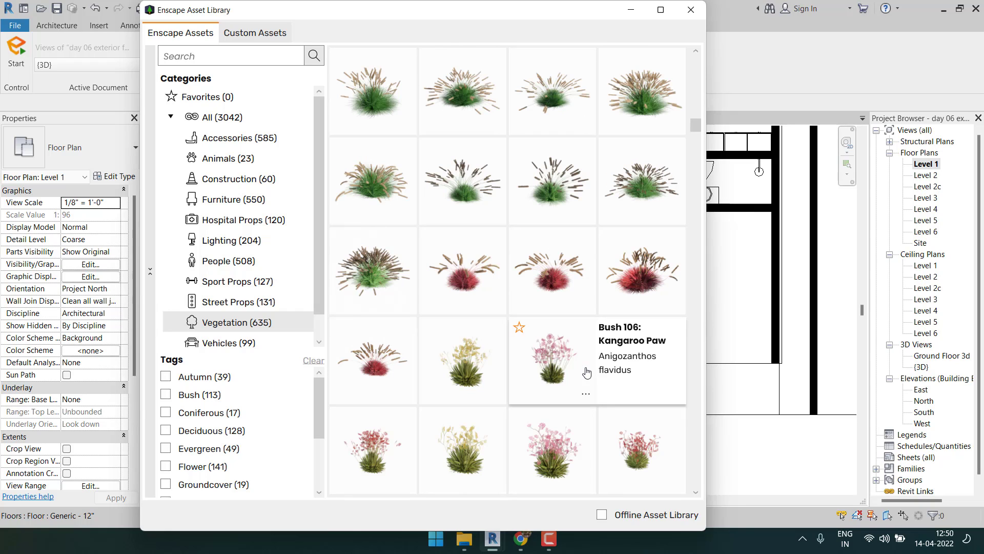
{"action": "scroll", "coordinate": [587, 372], "scroll_direction": "down", "scroll_amount": 5}
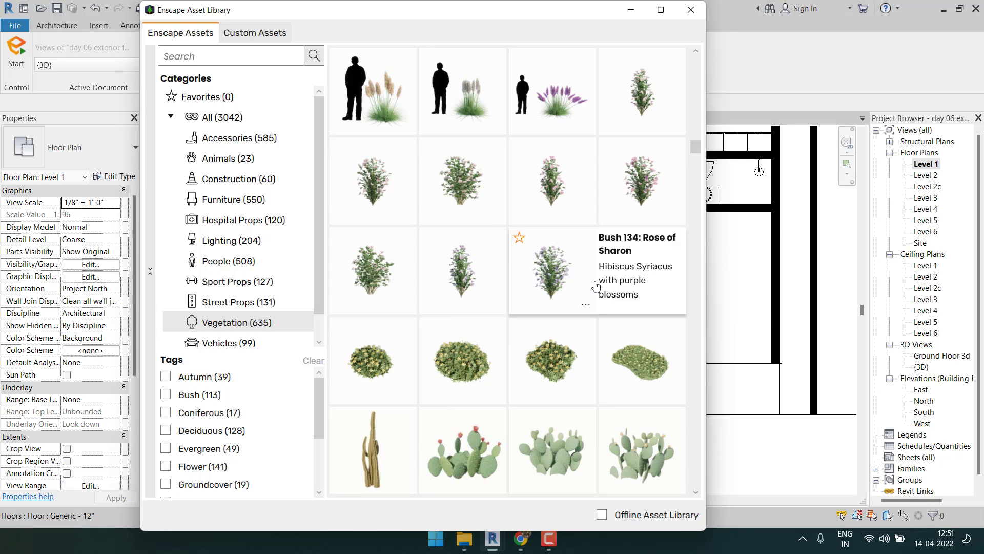
{"action": "left_click", "coordinate": [372, 277]}
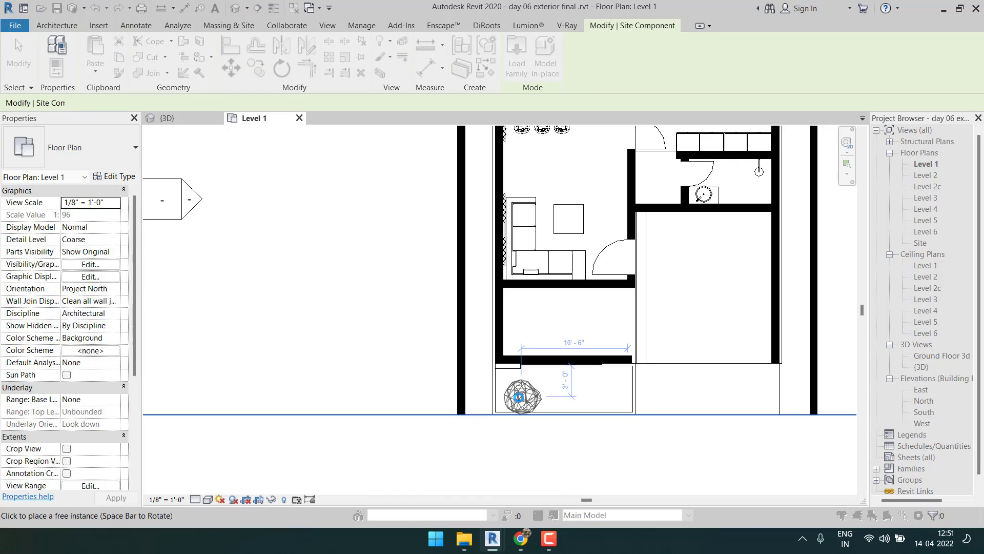
{"action": "scroll", "coordinate": [517, 390], "scroll_direction": "up", "scroll_amount": 5}
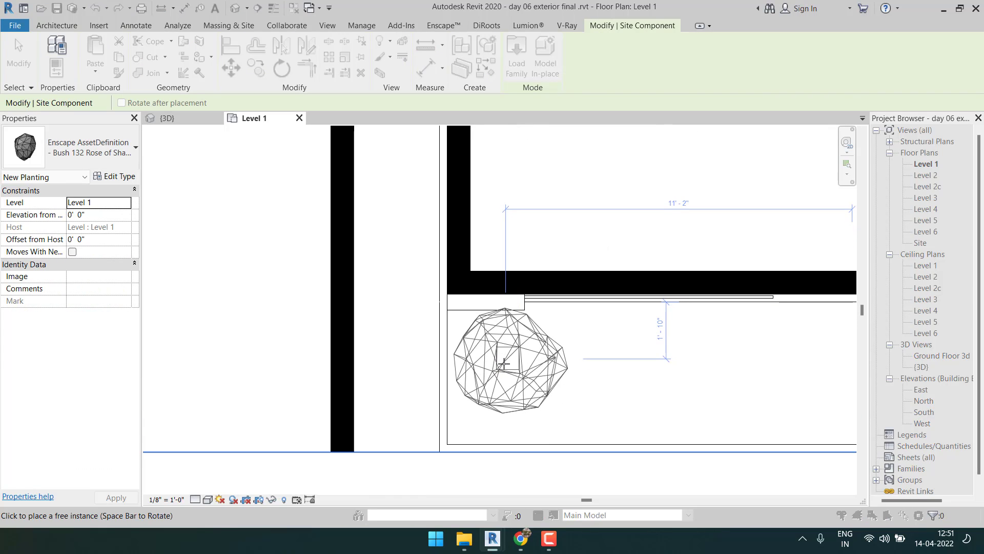
{"action": "left_click", "coordinate": [503, 364]}
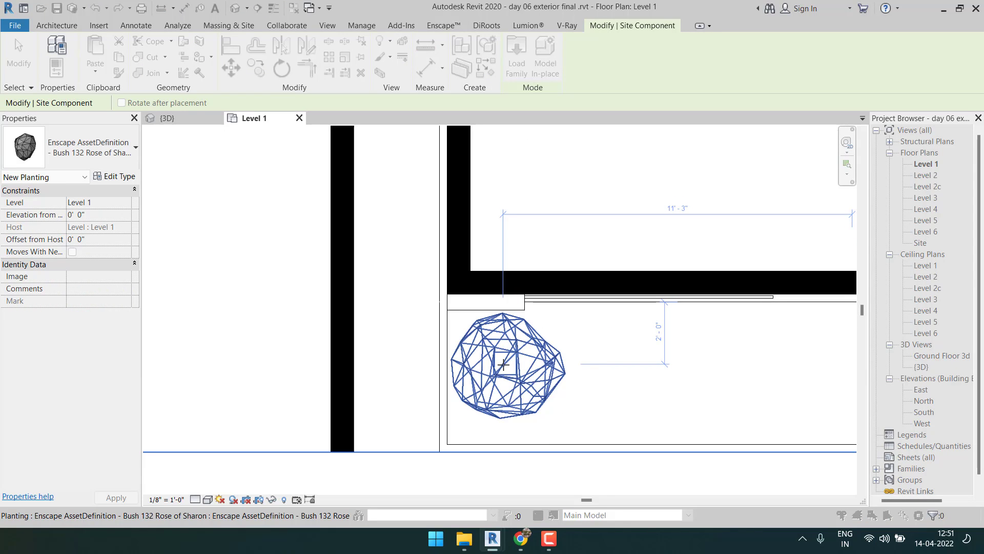
{"action": "key", "text": "Escape"}
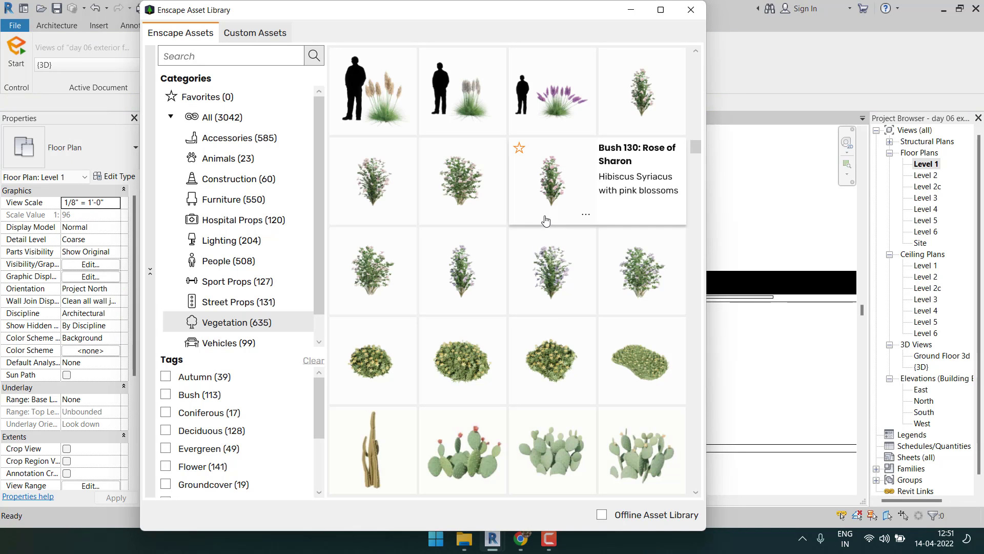
Place a Bush 129: Rose of Sharon in the planter, directly east of the first bush.
{"action": "mouse_move", "coordinate": [467, 204]}
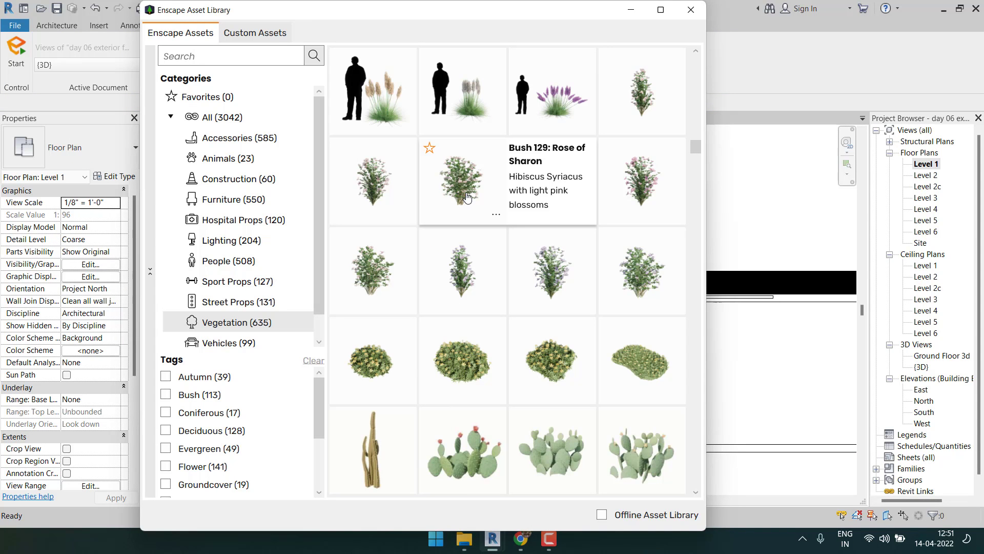
{"action": "left_click", "coordinate": [467, 198]}
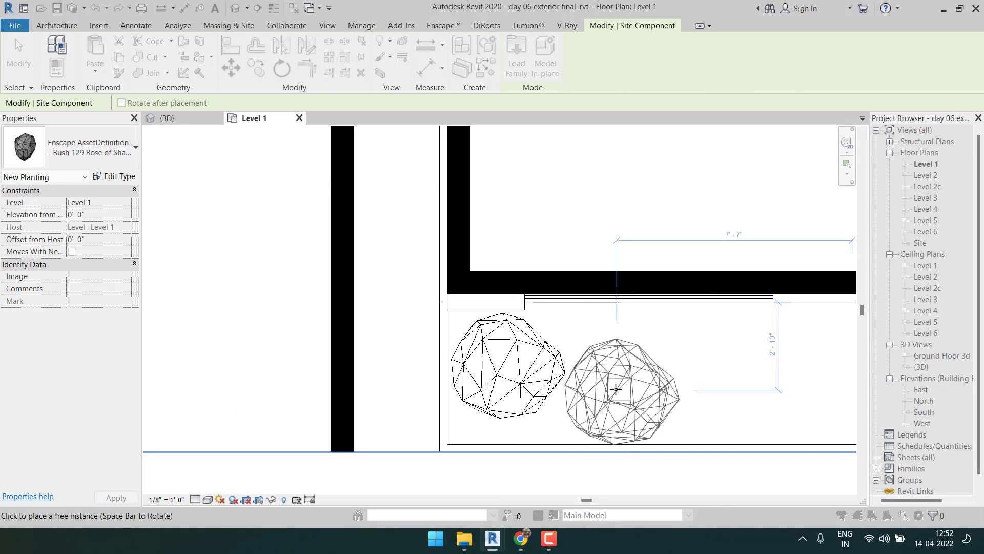
{"action": "left_click", "coordinate": [615, 388]}
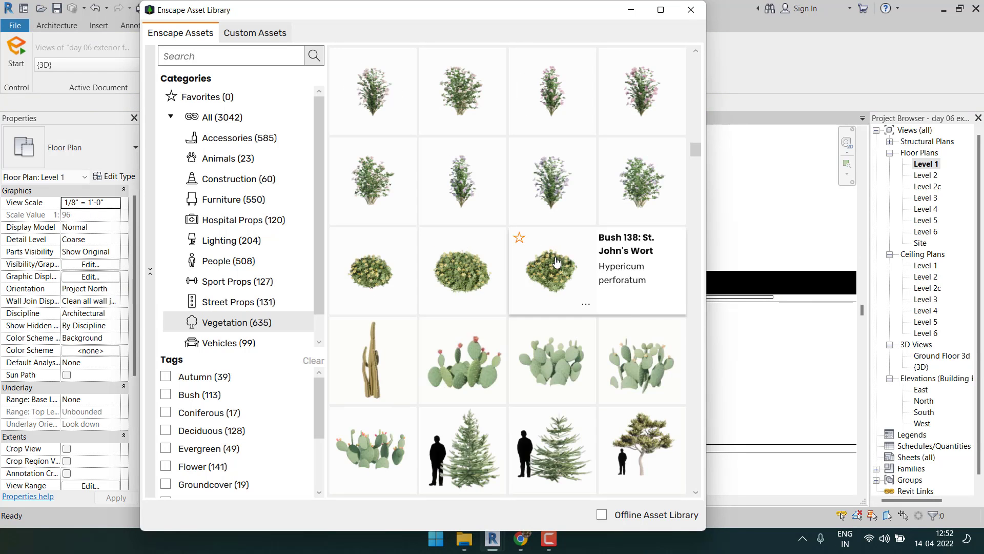
Place a Deciduous Tree 020: Cut Leaf European Beech on the house floor's west edge, north of the house, and a Deciduous Tree 026: Elm southeast of it.
{"action": "scroll", "coordinate": [557, 262], "scroll_direction": "down", "scroll_amount": 2}
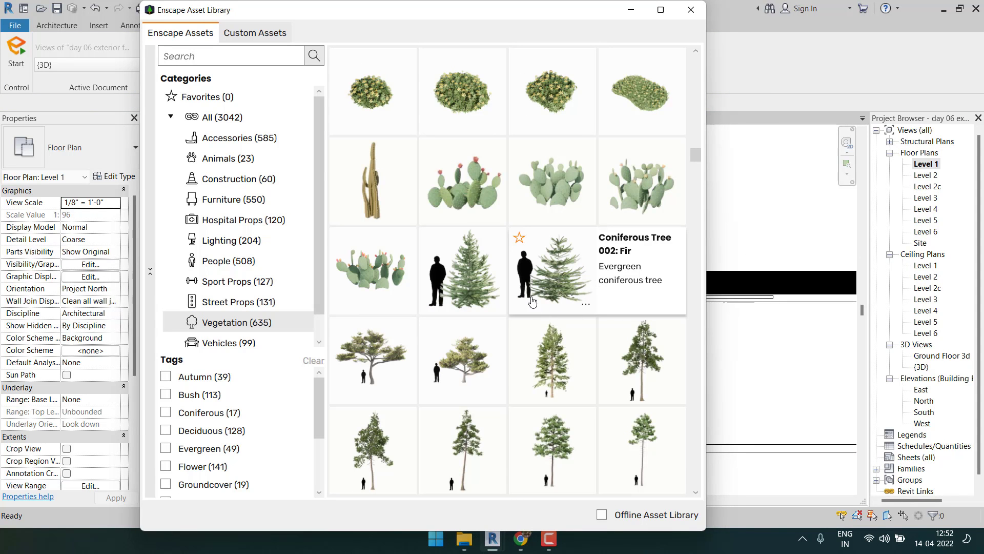
{"action": "scroll", "coordinate": [581, 317], "scroll_direction": "down", "scroll_amount": 3}
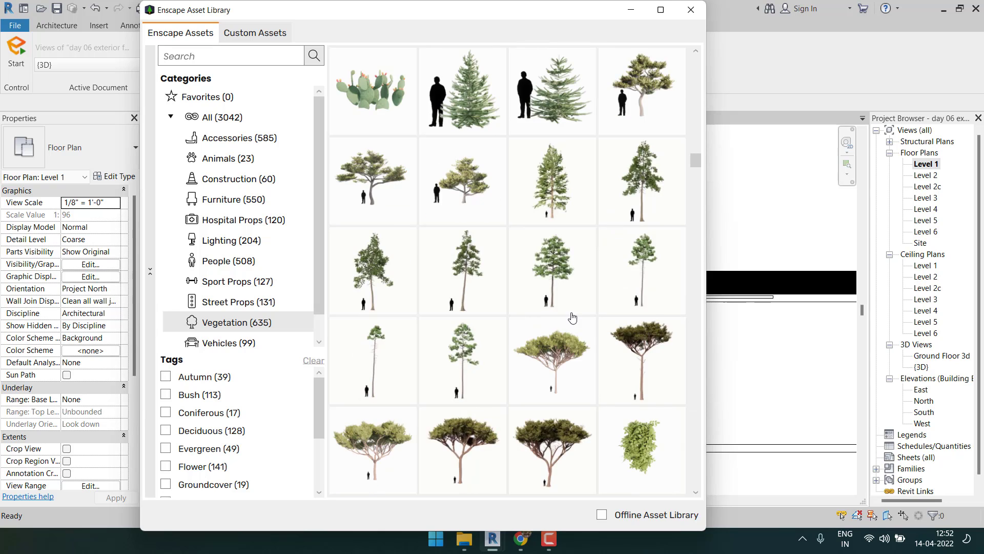
{"action": "scroll", "coordinate": [564, 315], "scroll_direction": "down", "scroll_amount": 2}
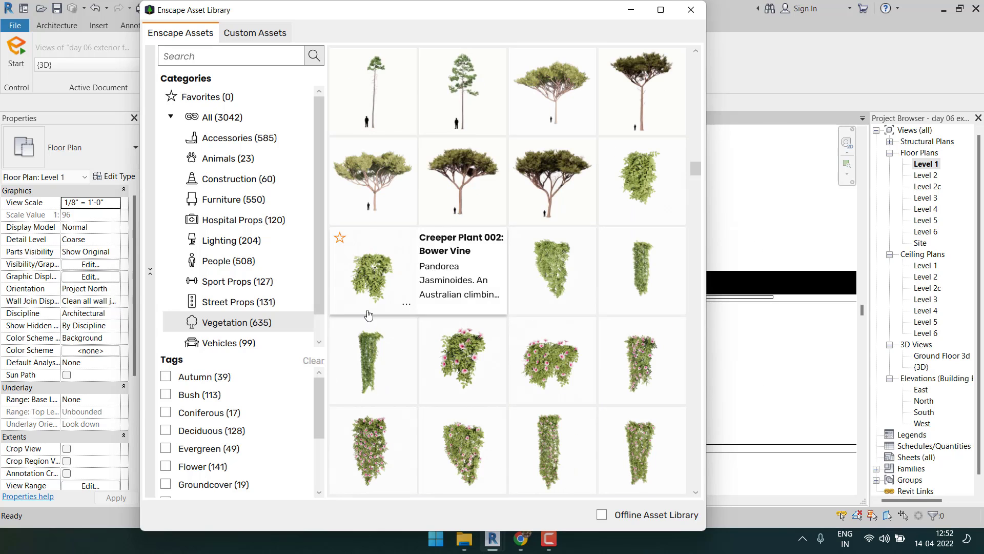
{"action": "scroll", "coordinate": [581, 386], "scroll_direction": "down", "scroll_amount": 4}
{"action": "scroll", "coordinate": [564, 377], "scroll_direction": "down", "scroll_amount": 2}
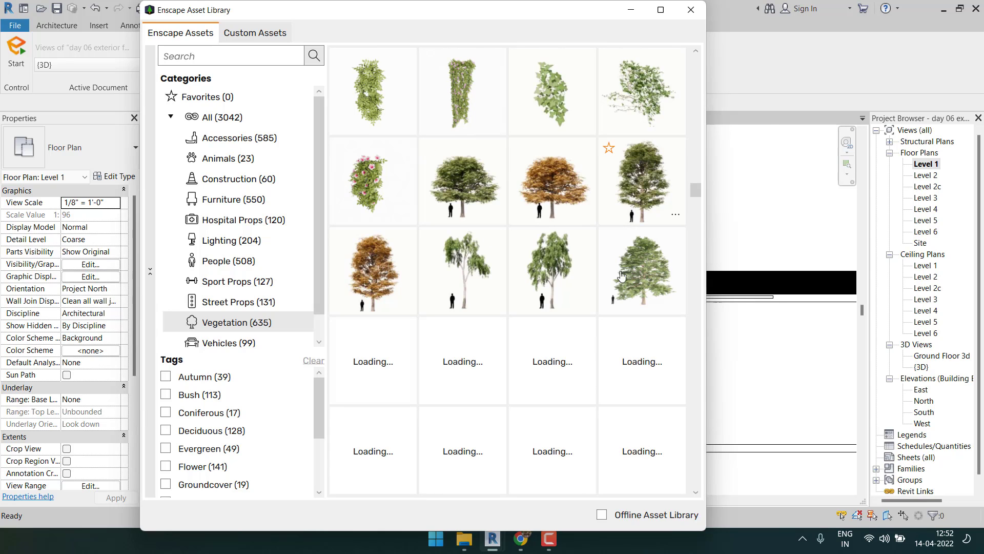
{"action": "scroll", "coordinate": [540, 337], "scroll_direction": "down", "scroll_amount": 2}
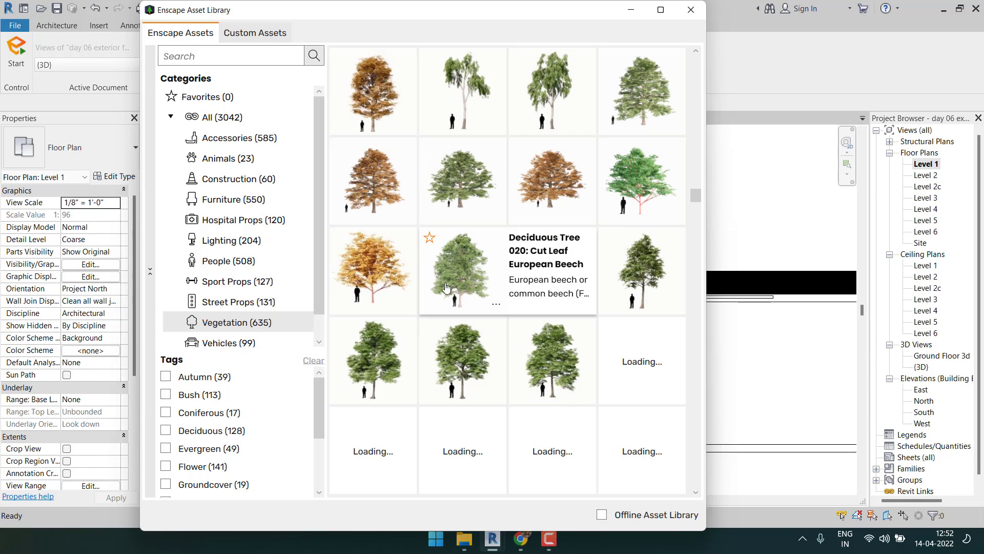
{"action": "left_click", "coordinate": [462, 280]}
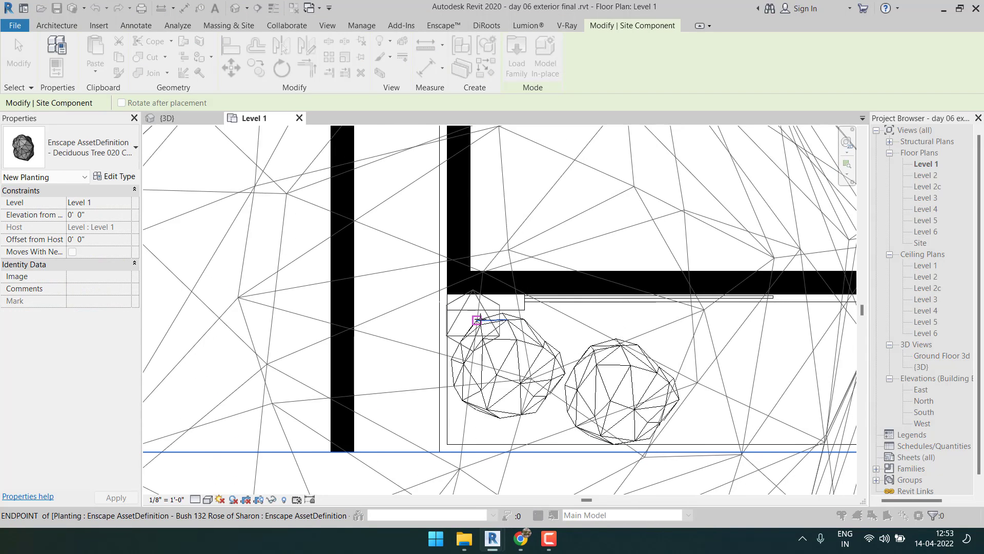
{"action": "scroll", "coordinate": [481, 322], "scroll_direction": "down", "scroll_amount": 4}
{"action": "scroll", "coordinate": [389, 270], "scroll_direction": "down", "scroll_amount": 6}
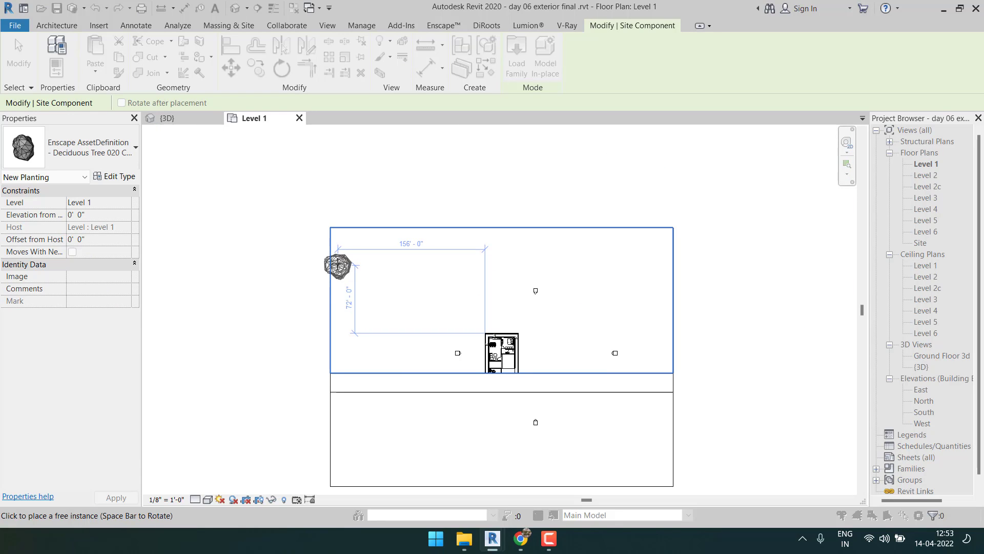
{"action": "left_click", "coordinate": [338, 264]}
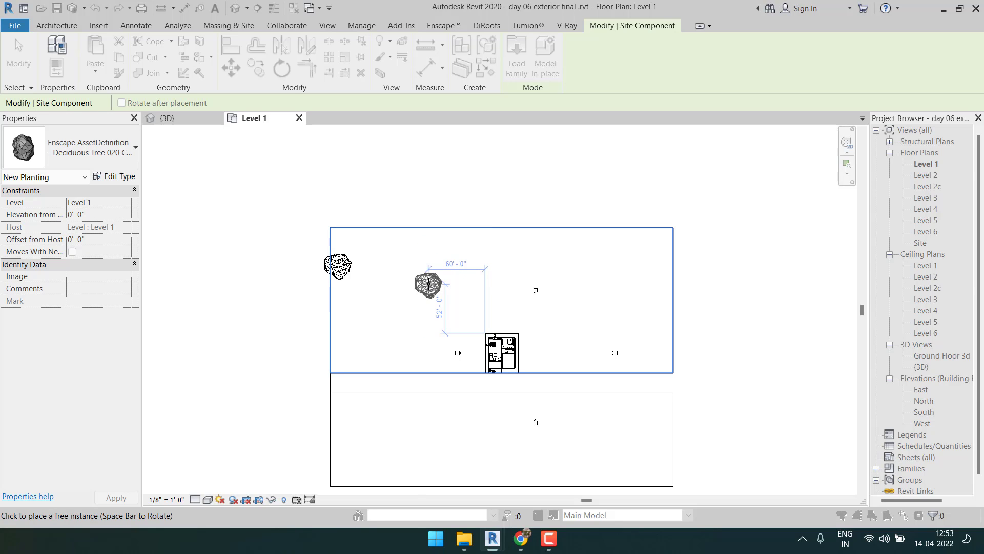
{"action": "key", "text": "Escape"}
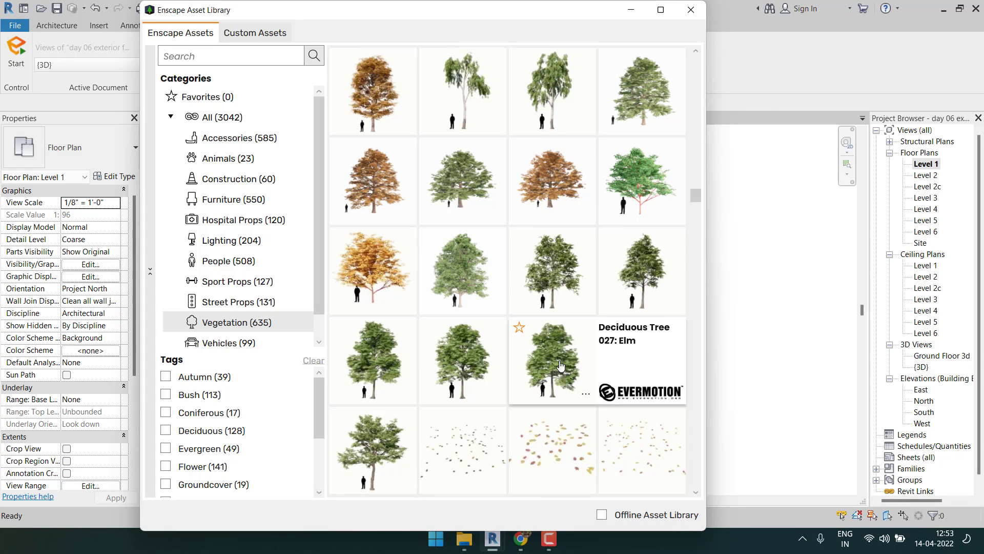
{"action": "left_click", "coordinate": [474, 376]}
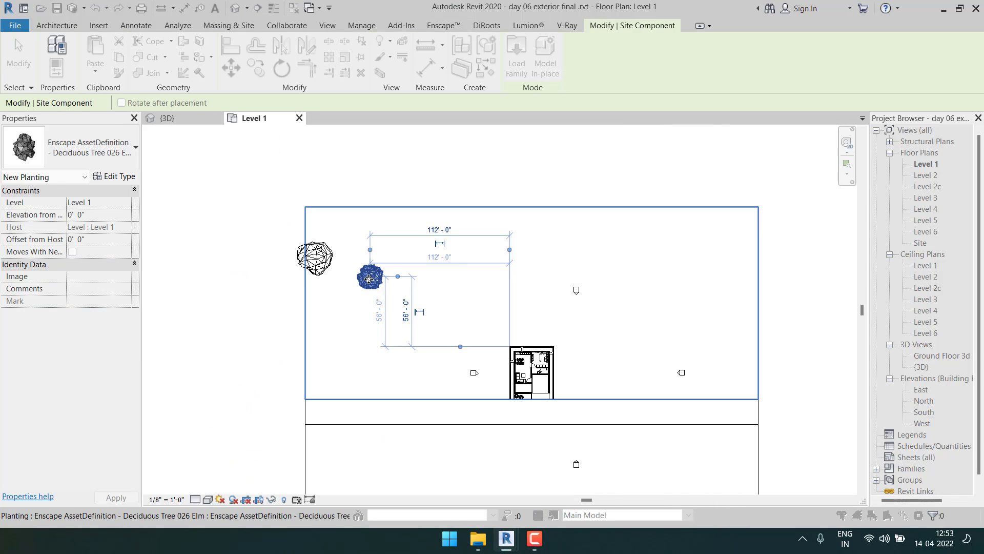
{"action": "left_click", "coordinate": [369, 278]}
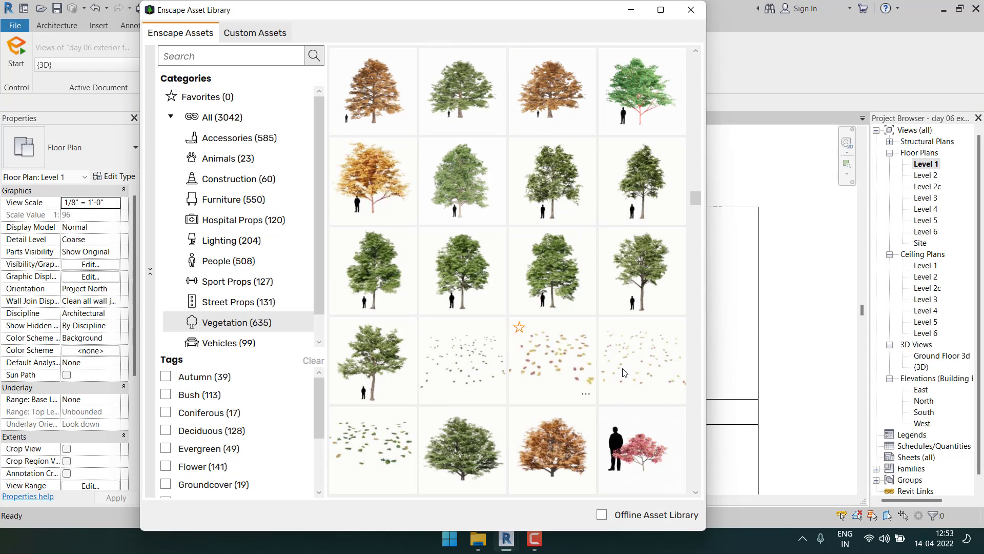
Place a Deciduous Tree 076: Rowan beside the house, about 7'-6" outside the west boundary wall.
{"action": "scroll", "coordinate": [446, 364], "scroll_direction": "down", "scroll_amount": 2}
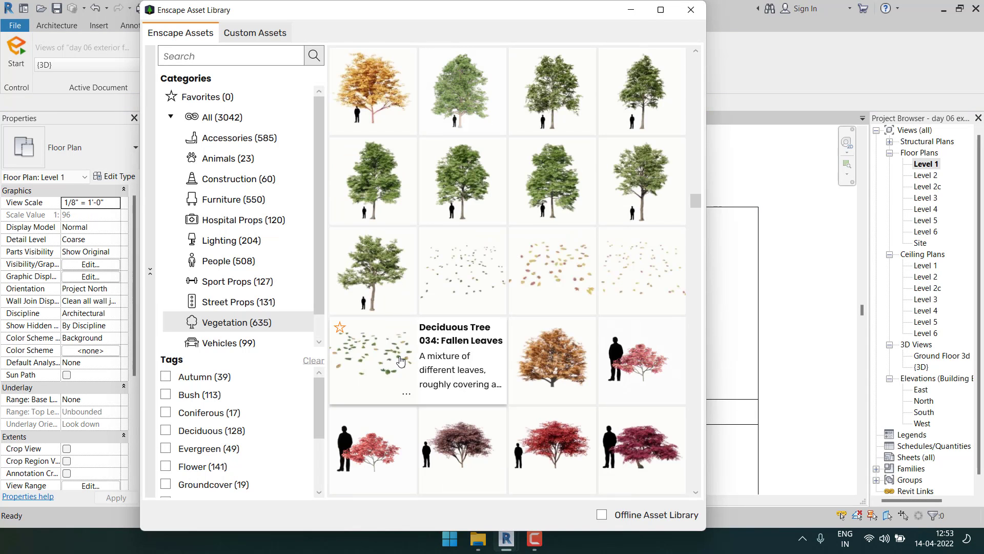
{"action": "scroll", "coordinate": [600, 328], "scroll_direction": "down", "scroll_amount": 2}
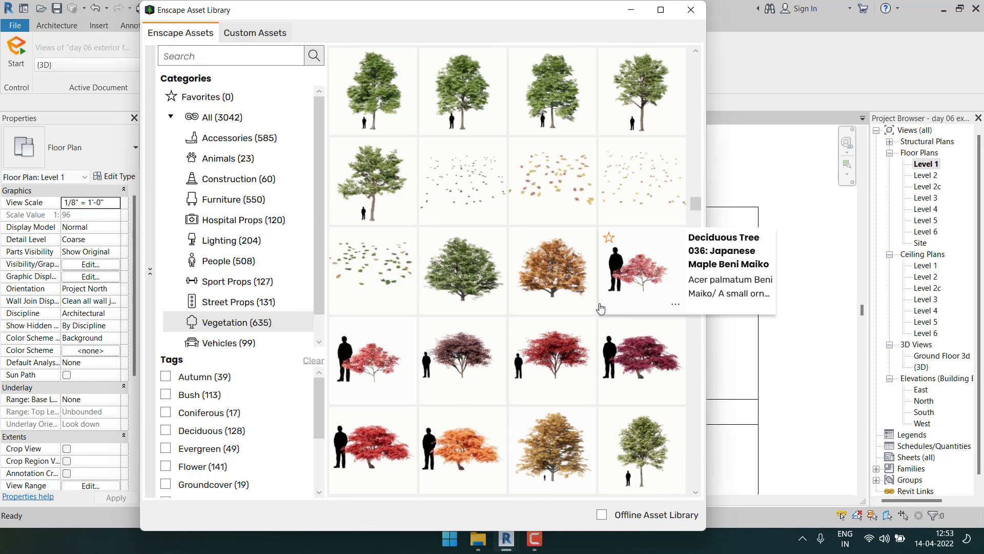
{"action": "scroll", "coordinate": [626, 318], "scroll_direction": "down", "scroll_amount": 8}
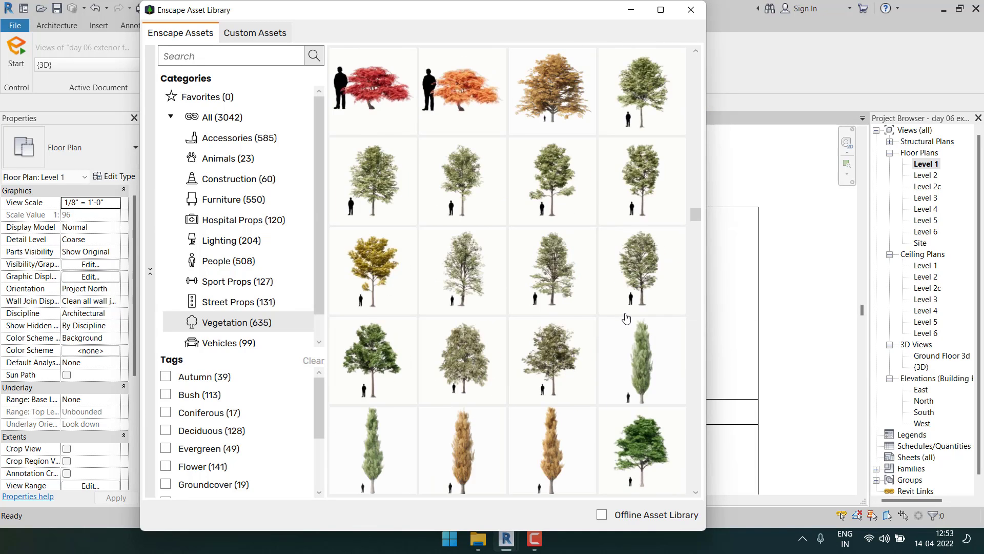
{"action": "scroll", "coordinate": [626, 318], "scroll_direction": "down", "scroll_amount": 8}
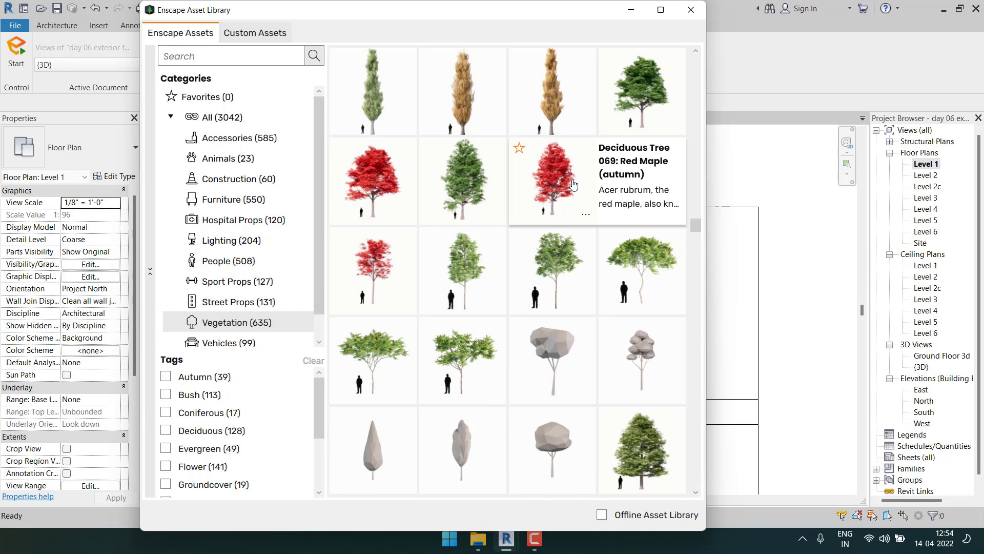
{"action": "left_click", "coordinate": [554, 300]}
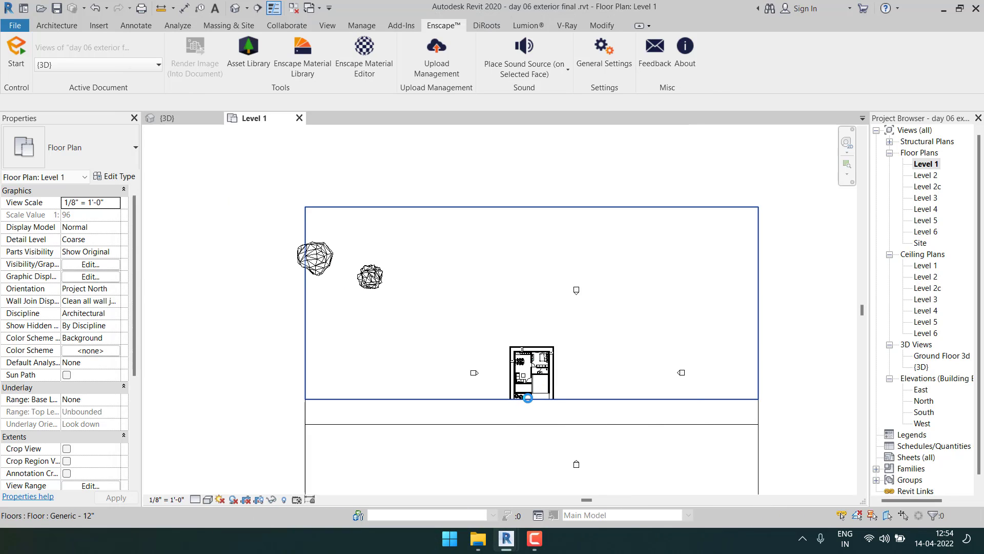
{"action": "scroll", "coordinate": [528, 398], "scroll_direction": "up", "scroll_amount": 6}
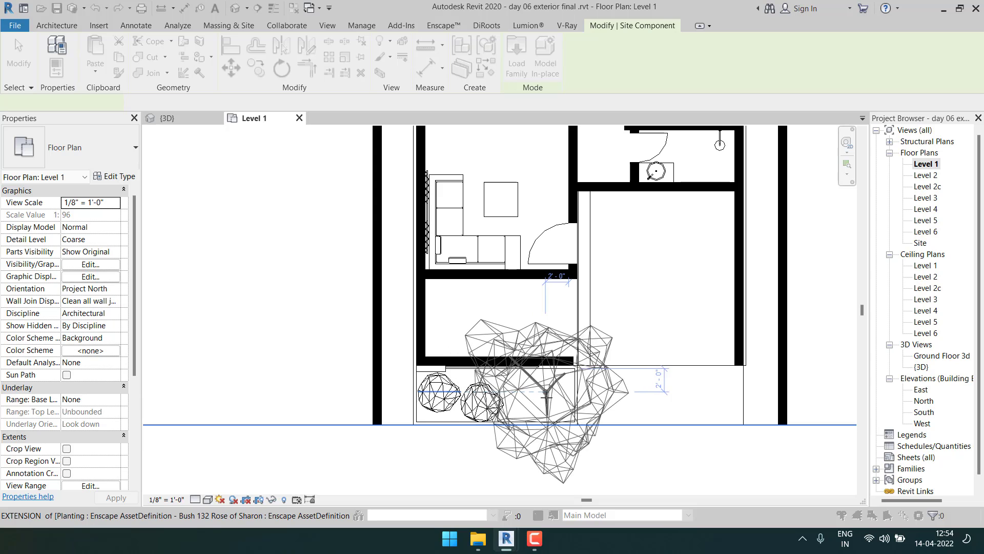
{"action": "scroll", "coordinate": [512, 369], "scroll_direction": "down", "scroll_amount": 3}
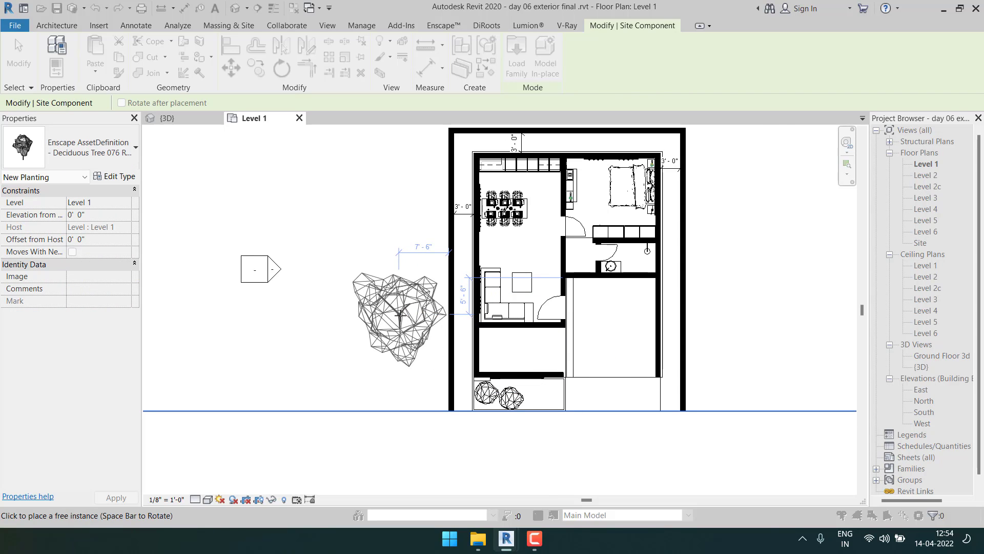
{"action": "left_click", "coordinate": [400, 314]}
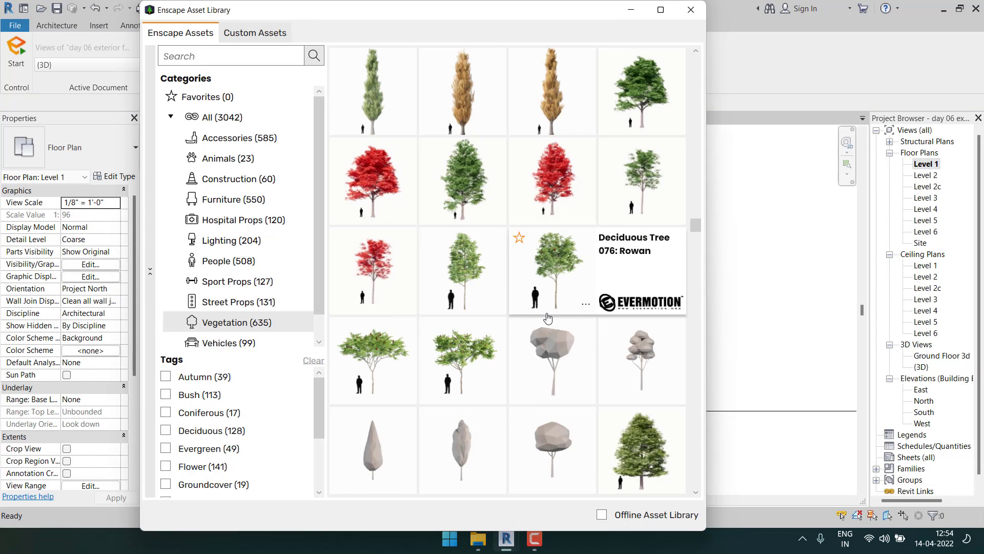
Browse the Enscape vegetation assets from the deciduous trees through the flowers to the green walls.
{"action": "scroll", "coordinate": [582, 318], "scroll_direction": "down", "scroll_amount": 6}
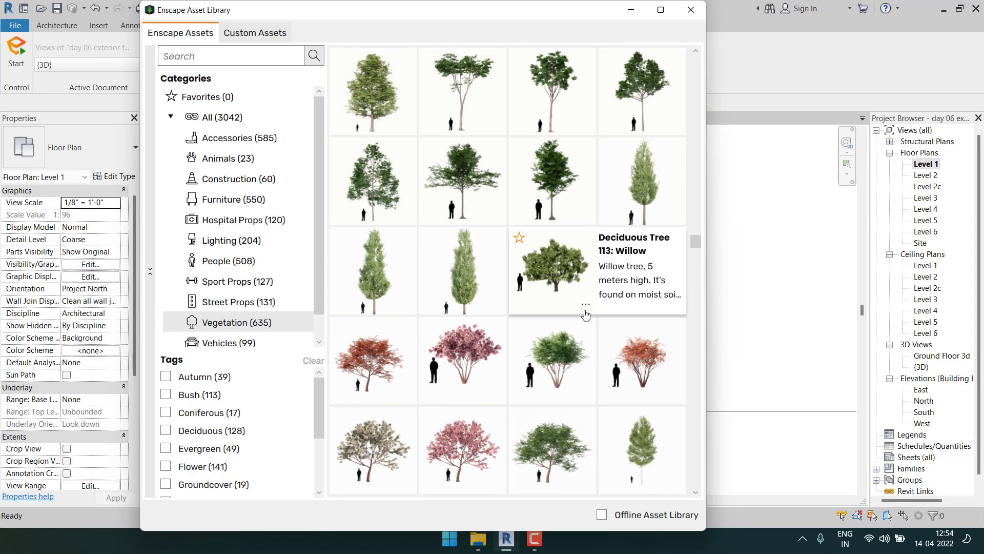
{"action": "scroll", "coordinate": [557, 300], "scroll_direction": "down", "scroll_amount": 10}
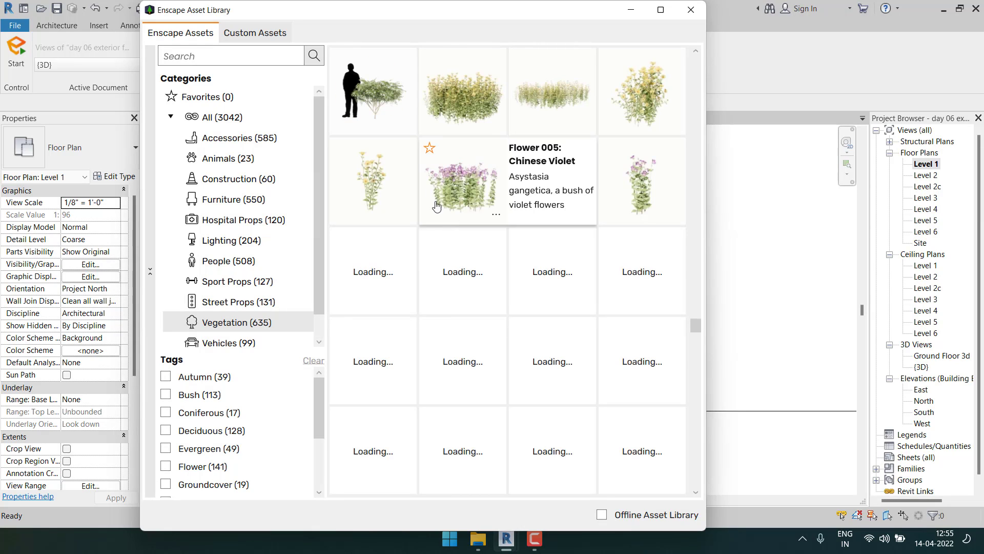
{"action": "mouse_move", "coordinate": [381, 106]}
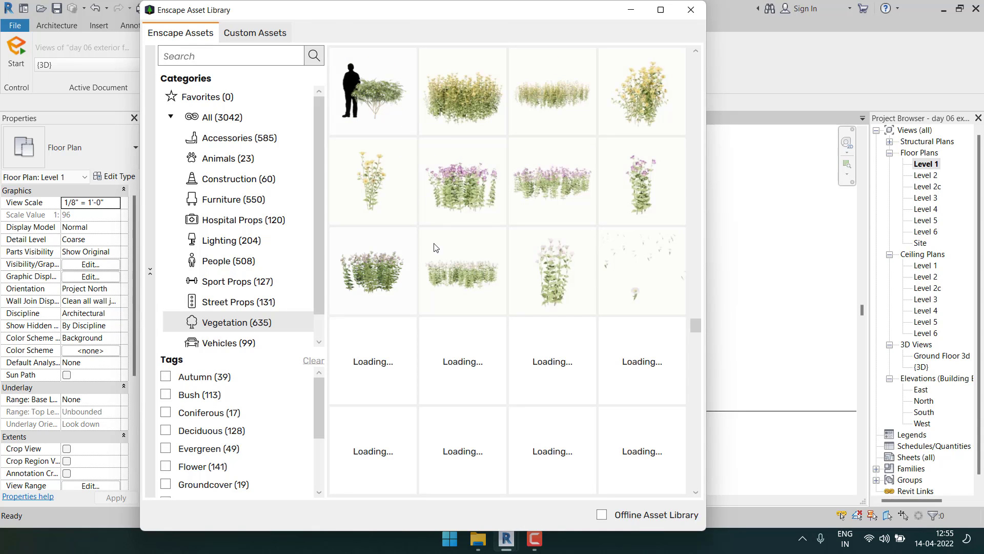
{"action": "scroll", "coordinate": [465, 333], "scroll_direction": "down", "scroll_amount": 2}
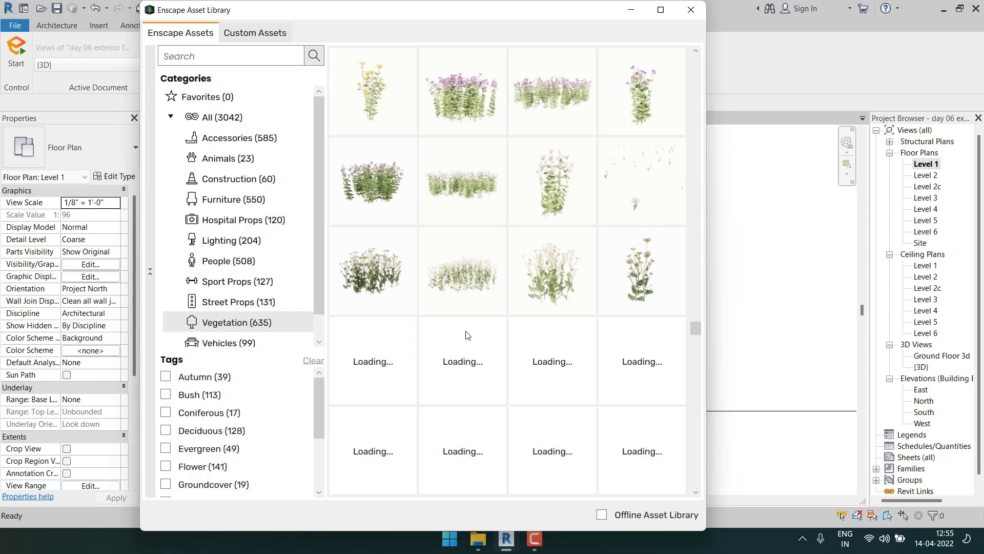
{"action": "scroll", "coordinate": [468, 335], "scroll_direction": "down", "scroll_amount": 1}
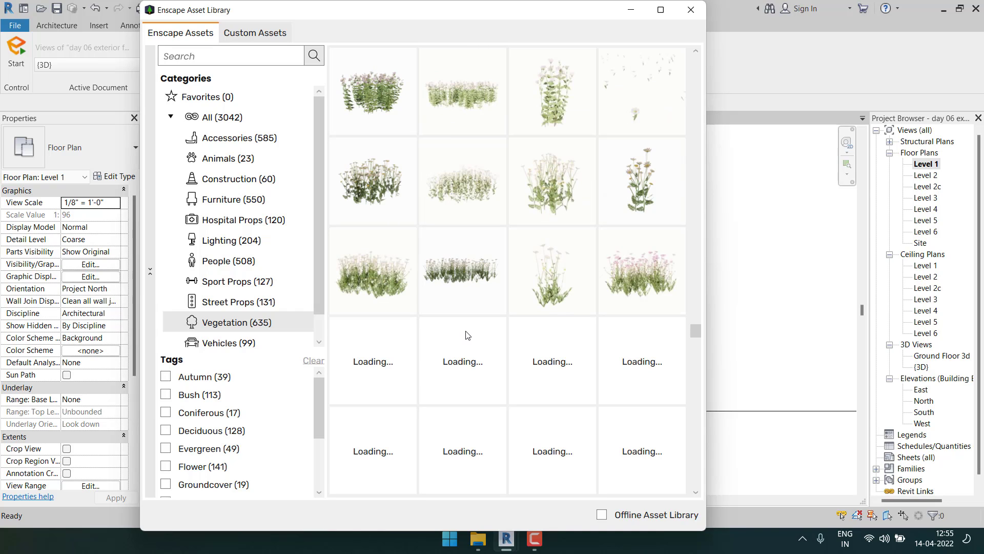
{"action": "scroll", "coordinate": [468, 335], "scroll_direction": "down", "scroll_amount": 1}
{"action": "scroll", "coordinate": [468, 335], "scroll_direction": "down", "scroll_amount": 1}
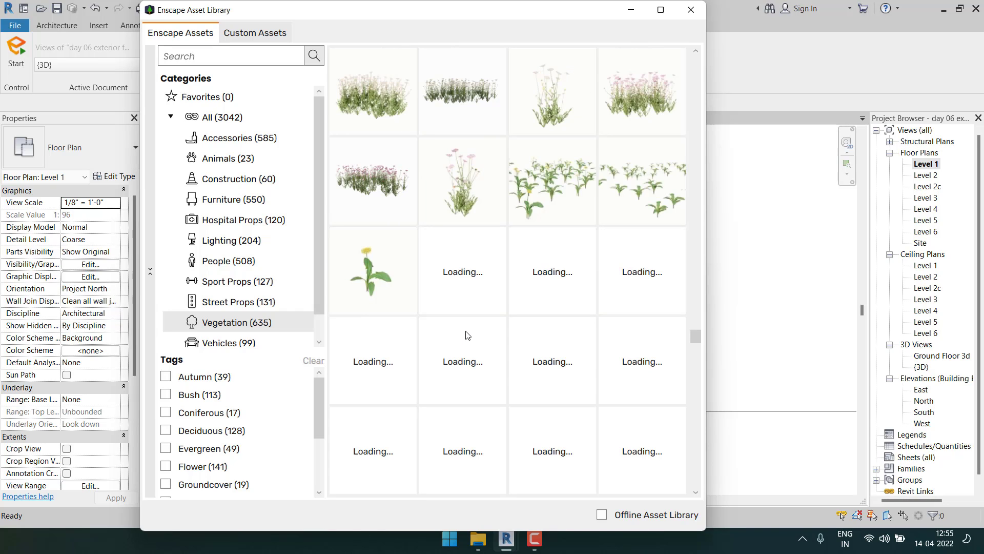
{"action": "scroll", "coordinate": [467, 336], "scroll_direction": "down", "scroll_amount": 3}
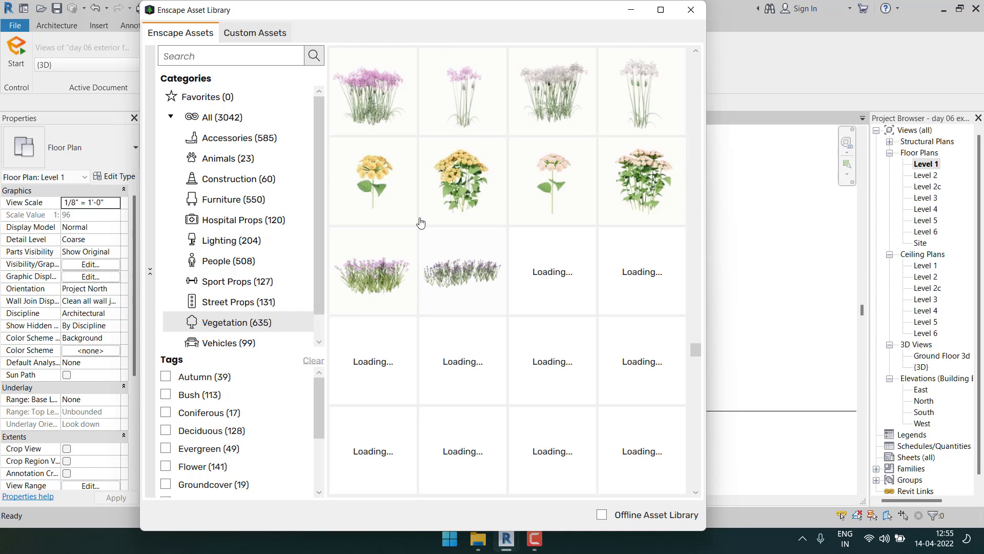
{"action": "mouse_move", "coordinate": [617, 210]}
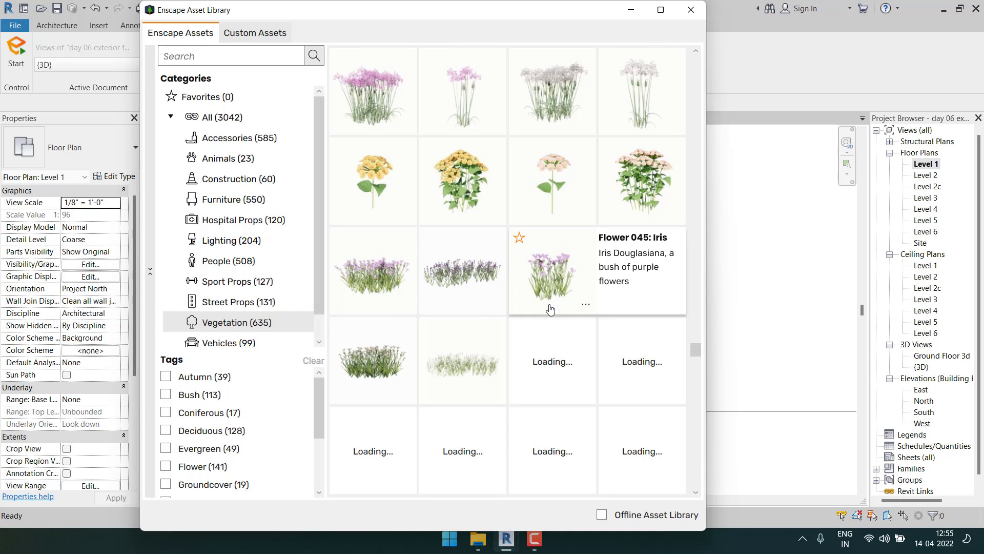
{"action": "scroll", "coordinate": [549, 318], "scroll_direction": "down", "scroll_amount": 1}
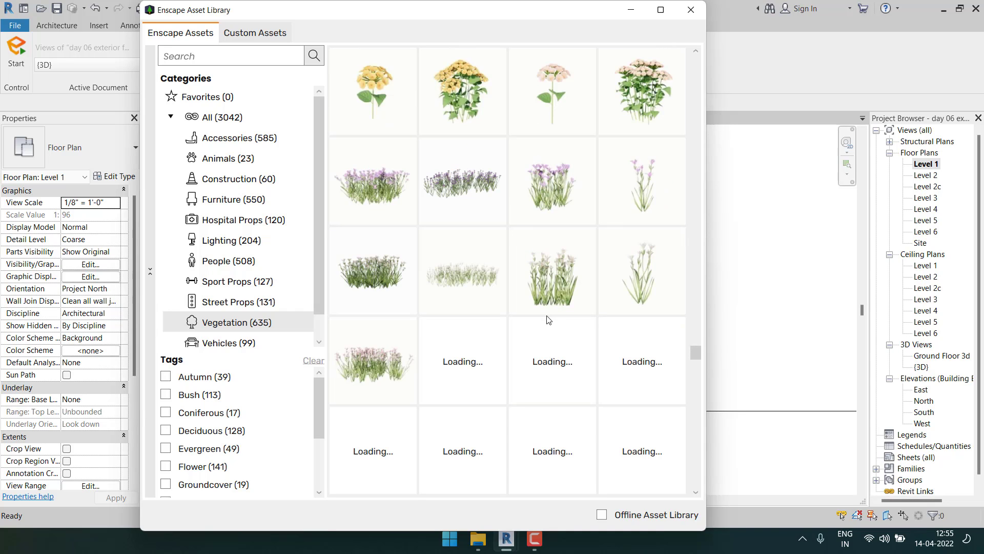
{"action": "scroll", "coordinate": [549, 319], "scroll_direction": "down", "scroll_amount": 4}
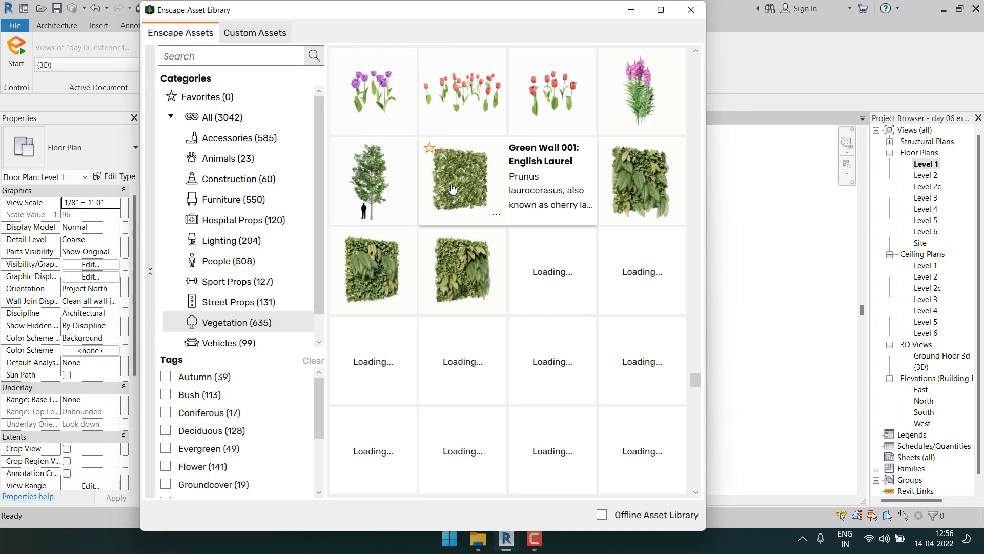
Place a Hedge 002: English Laurel outside the west boundary wall at its south end, centred about 3'-4" from the wall.
{"action": "mouse_move", "coordinate": [600, 280]}
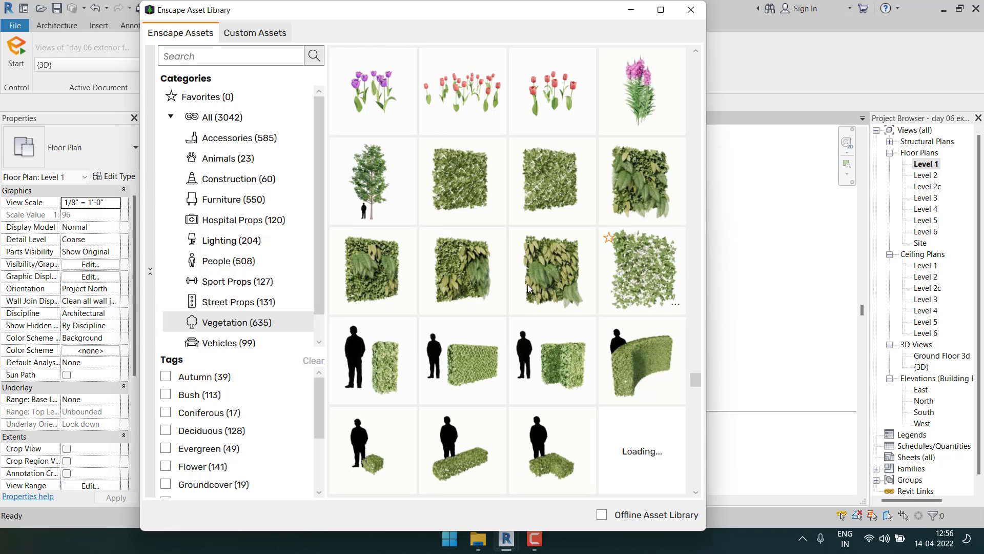
{"action": "mouse_move", "coordinate": [529, 288]}
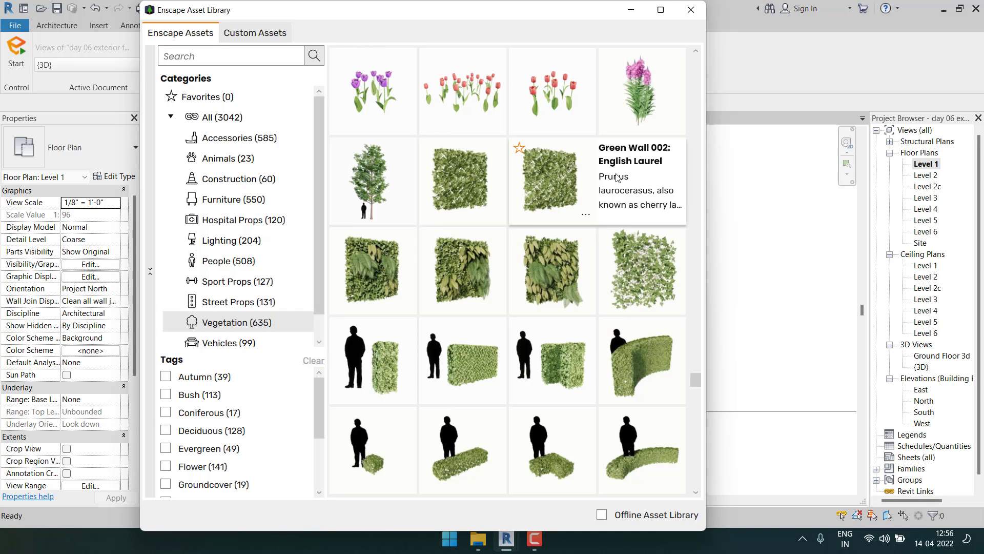
{"action": "mouse_move", "coordinate": [568, 255]}
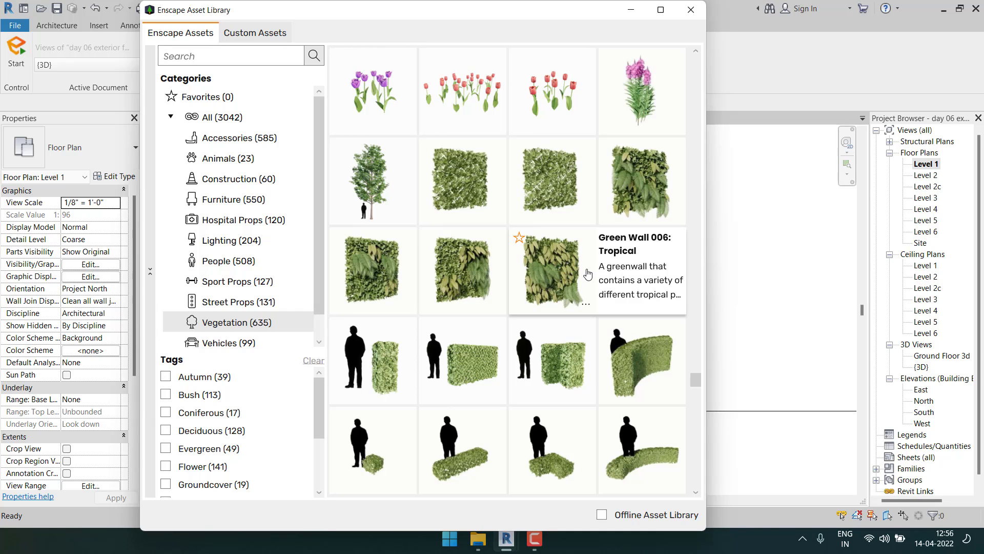
{"action": "scroll", "coordinate": [588, 275], "scroll_direction": "down", "scroll_amount": 1}
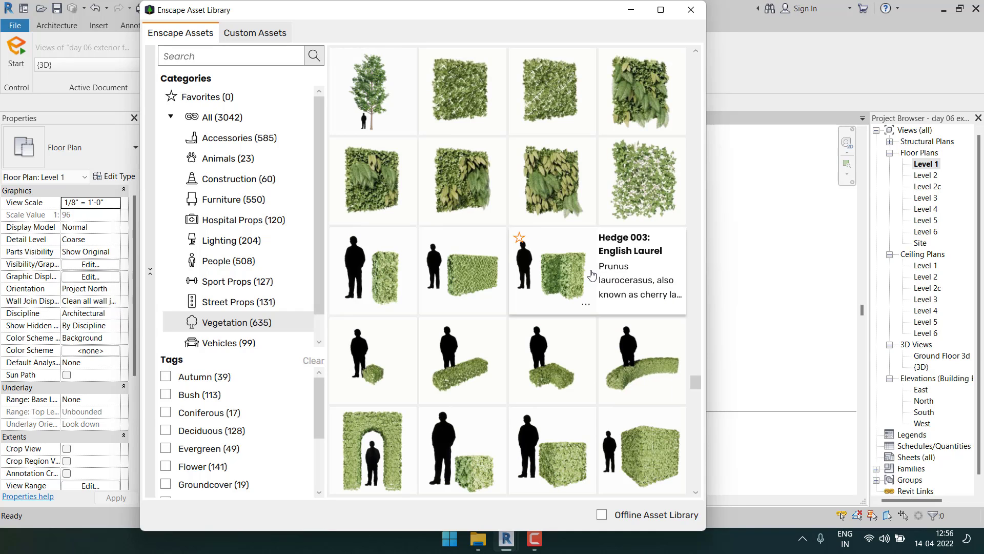
{"action": "left_click", "coordinate": [463, 270]}
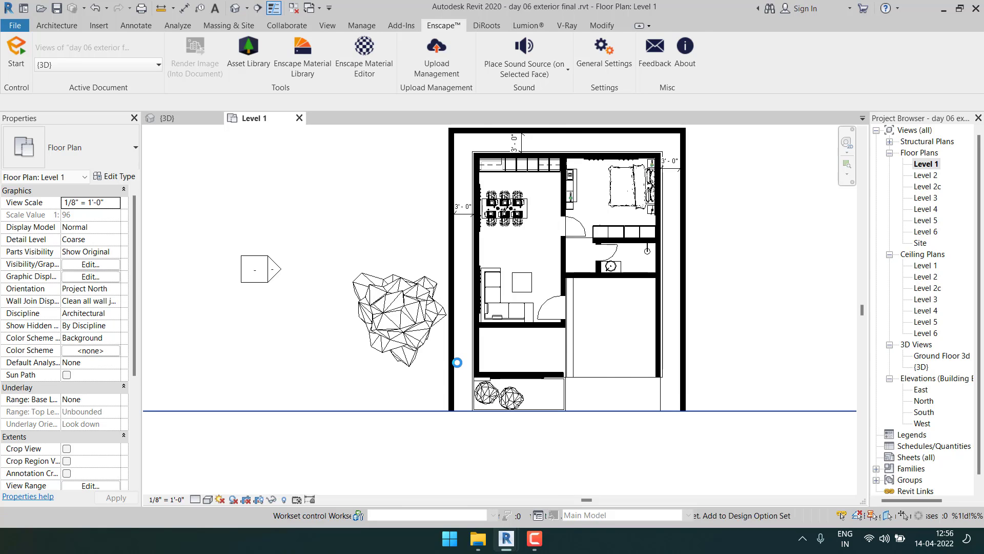
{"action": "scroll", "coordinate": [431, 400], "scroll_direction": "up", "scroll_amount": 5}
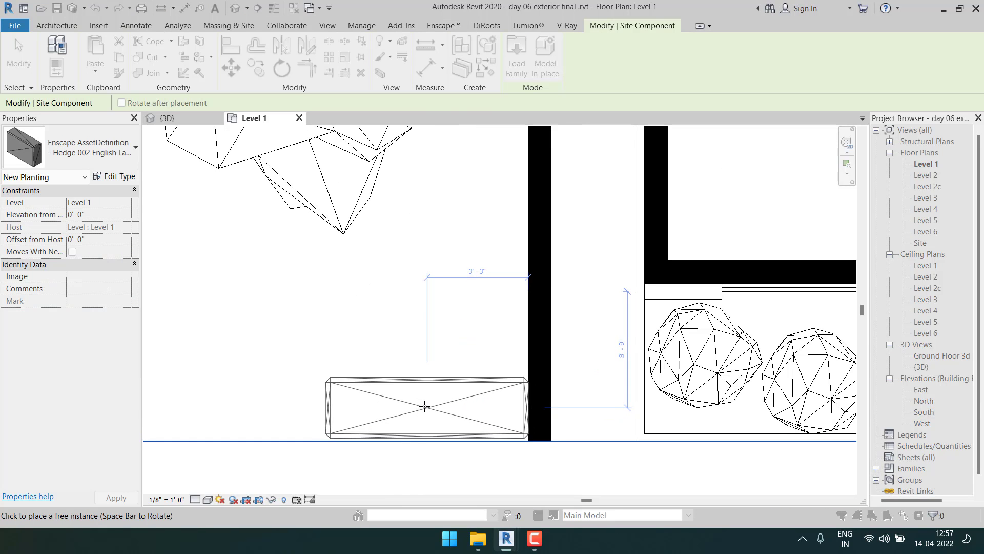
{"action": "left_click", "coordinate": [424, 407]}
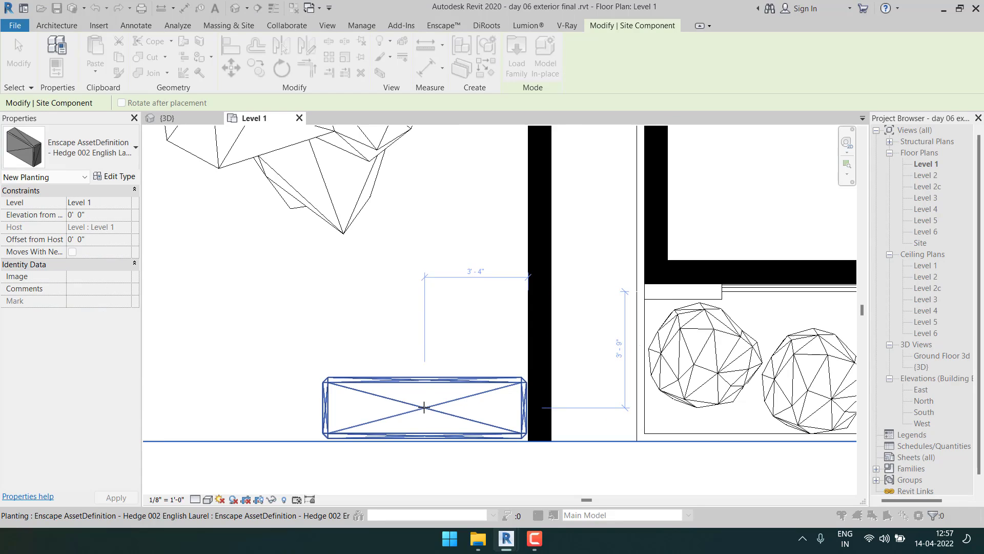
{"action": "key", "text": "Escape"}
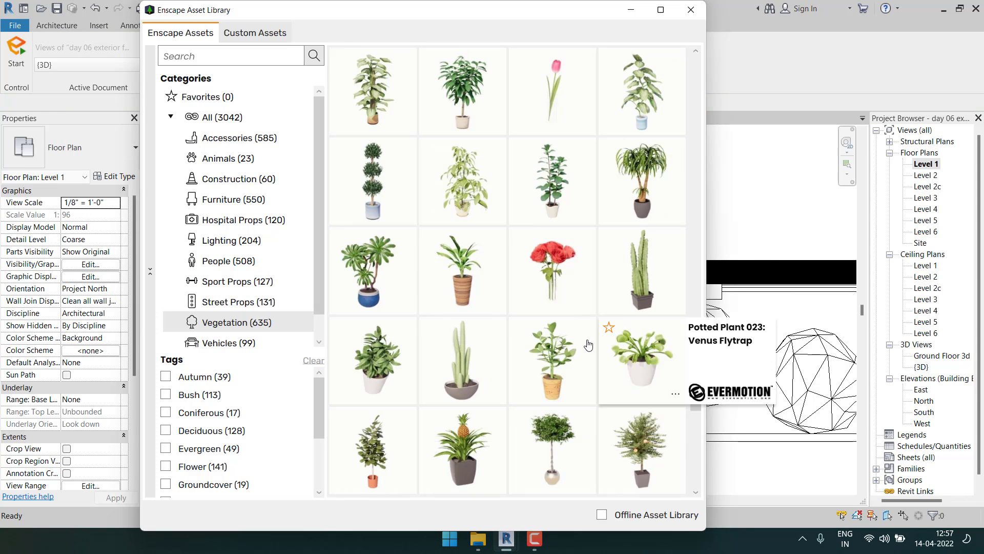
Place a Car 038 from the Enscape vehicle assets lengthwise in the garage, centred about 3'-0" from the east wall.
{"action": "scroll", "coordinate": [638, 359], "scroll_direction": "down", "scroll_amount": 3}
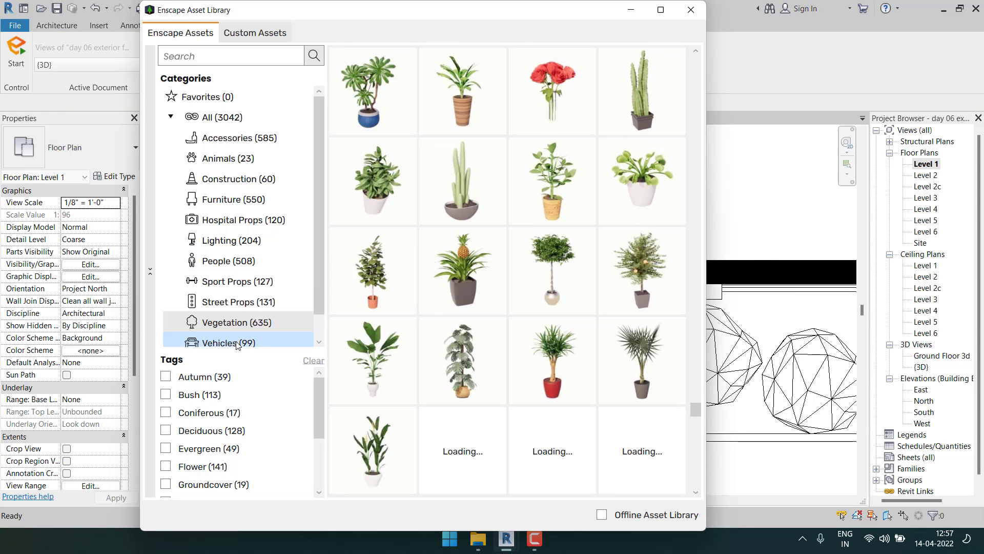
{"action": "left_click", "coordinate": [504, 223]}
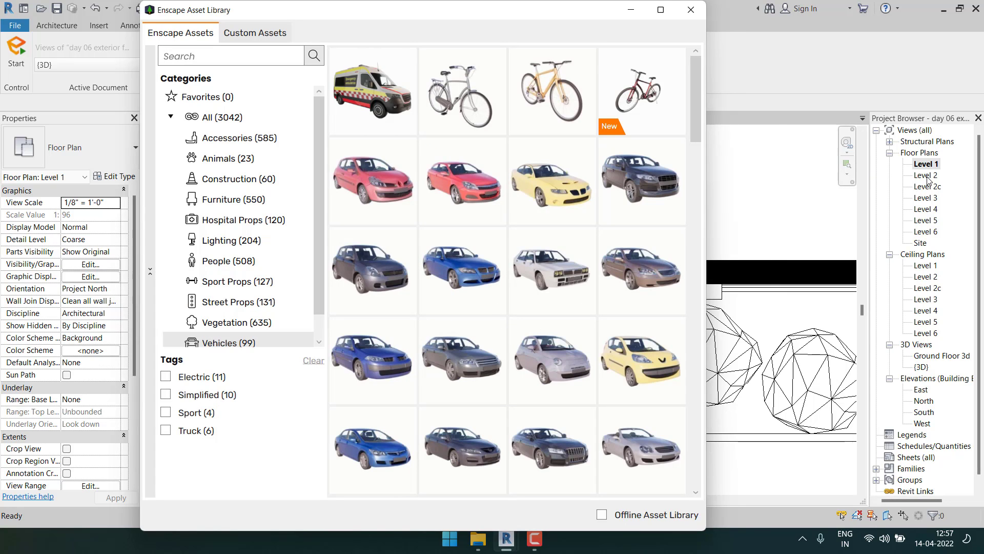
{"action": "scroll", "coordinate": [577, 301], "scroll_direction": "down", "scroll_amount": 10}
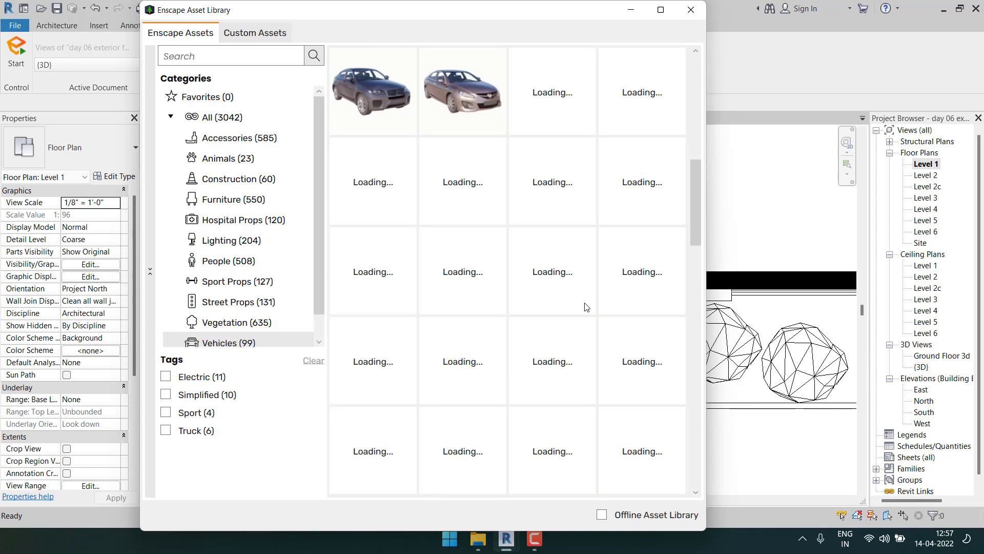
{"action": "scroll", "coordinate": [766, 301], "scroll_direction": "down", "scroll_amount": 5}
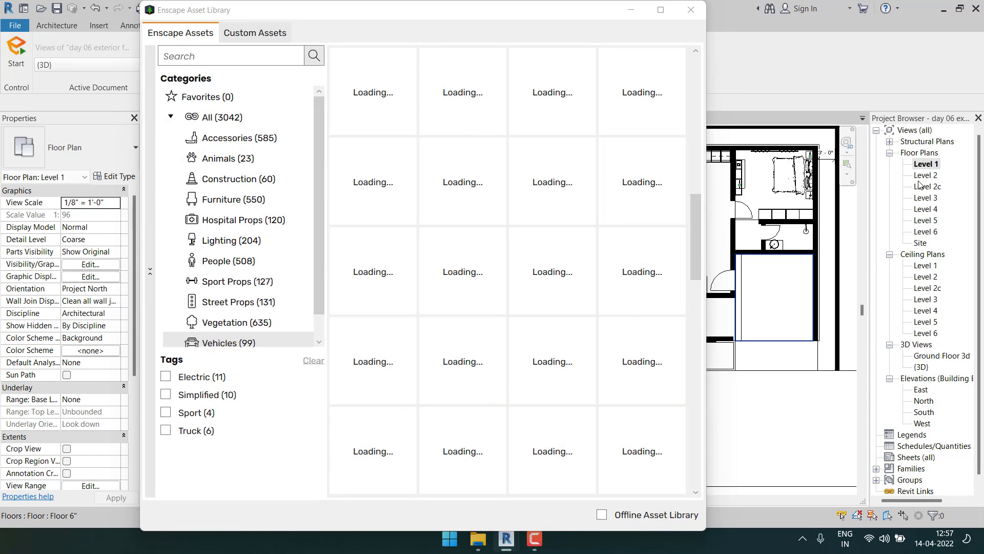
{"action": "scroll", "coordinate": [549, 241], "scroll_direction": "up", "scroll_amount": 5}
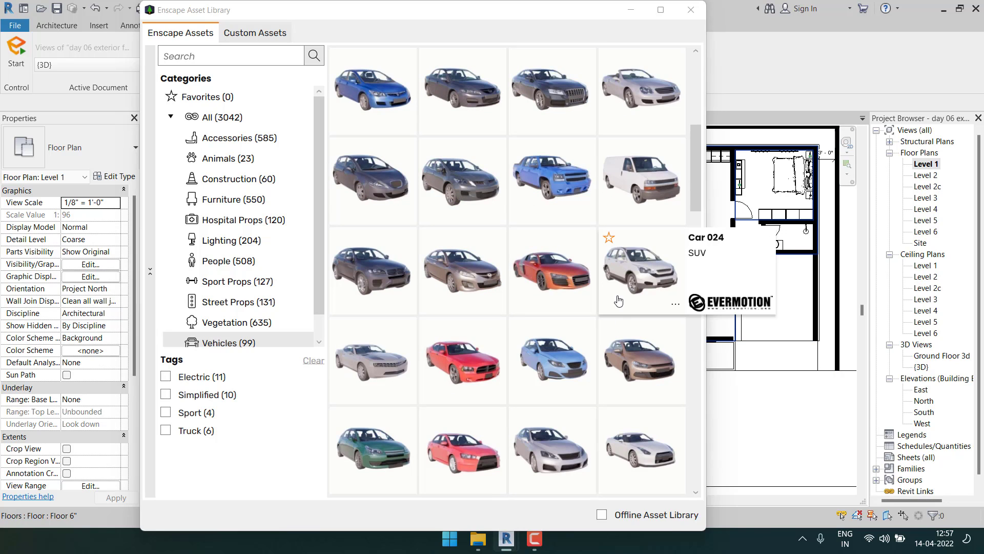
{"action": "scroll", "coordinate": [617, 299], "scroll_direction": "down", "scroll_amount": 1}
{"action": "scroll", "coordinate": [618, 299], "scroll_direction": "down", "scroll_amount": 1}
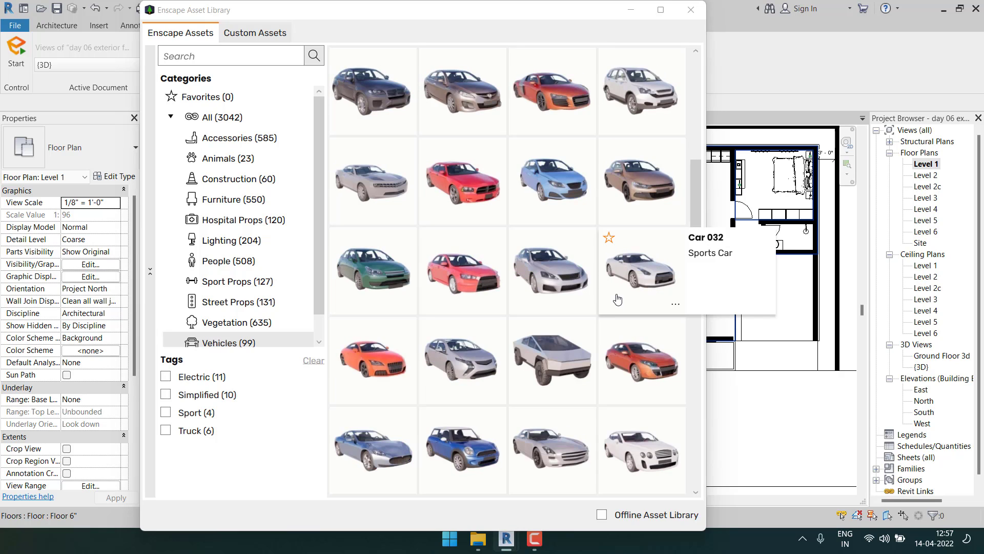
{"action": "left_click", "coordinate": [480, 442]}
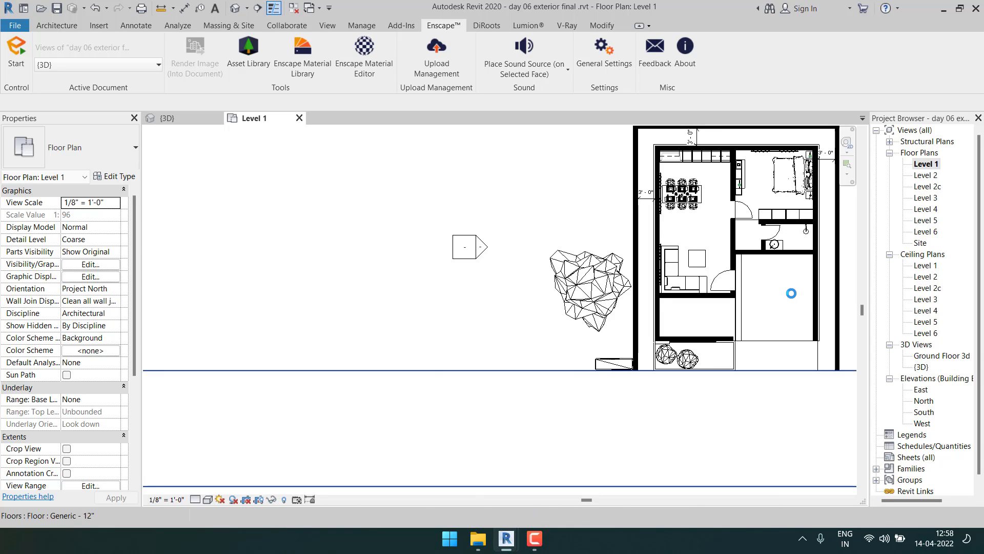
{"action": "scroll", "coordinate": [796, 296], "scroll_direction": "up", "scroll_amount": 3}
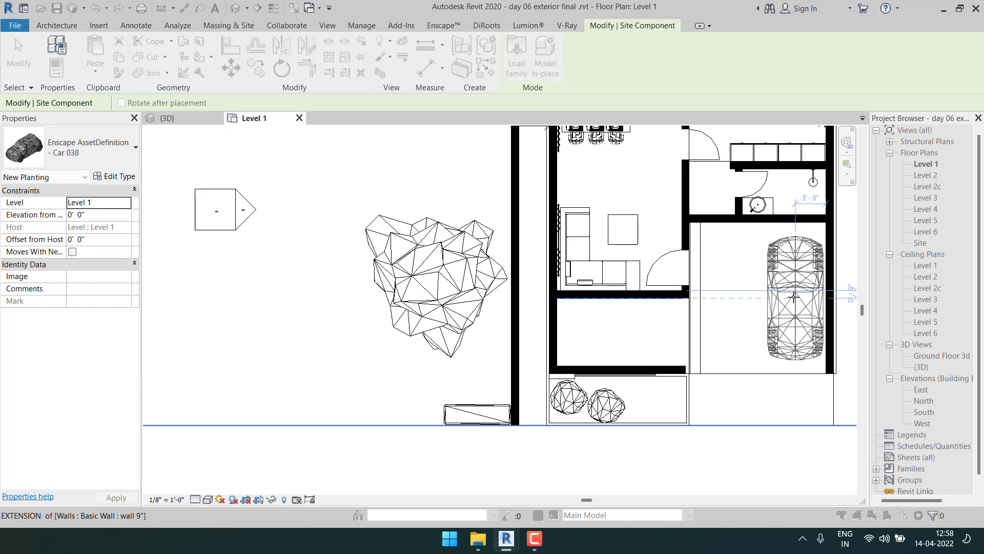
{"action": "left_click", "coordinate": [793, 296]}
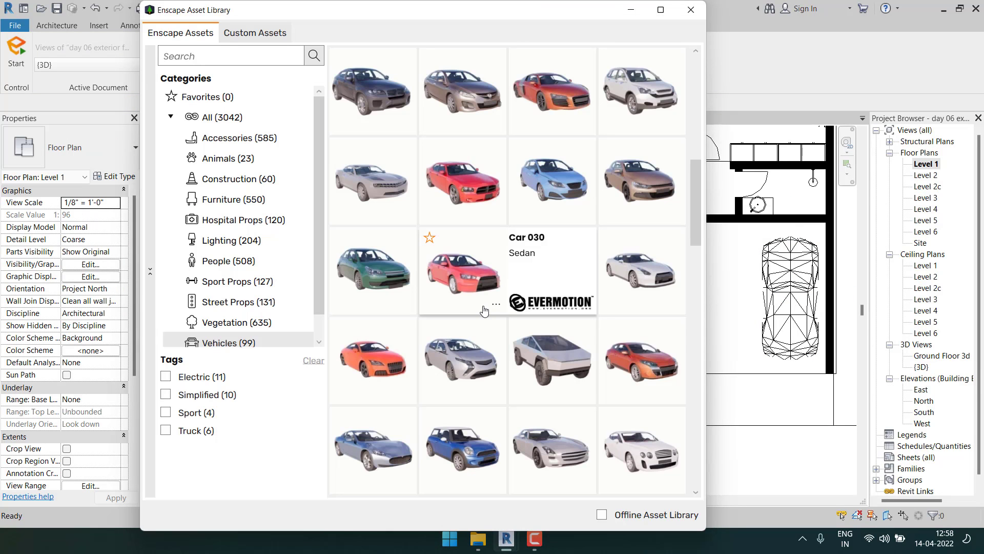
Place a dark grey car, rotated 90 degrees, along the road near the southwest boundary corner, about 4'-6" south of the road's north edge.
{"action": "scroll", "coordinate": [535, 313], "scroll_direction": "down", "scroll_amount": 5}
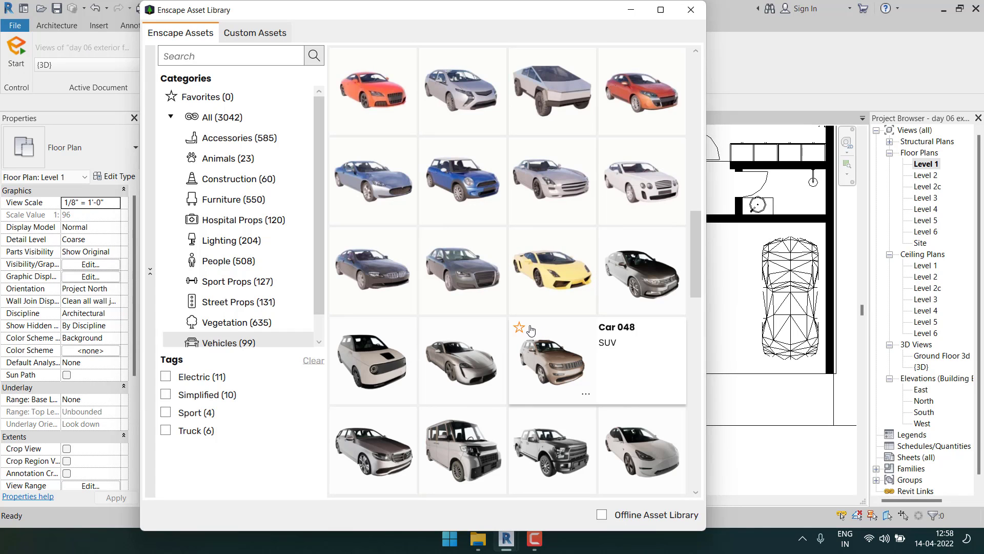
{"action": "left_click", "coordinate": [373, 275]}
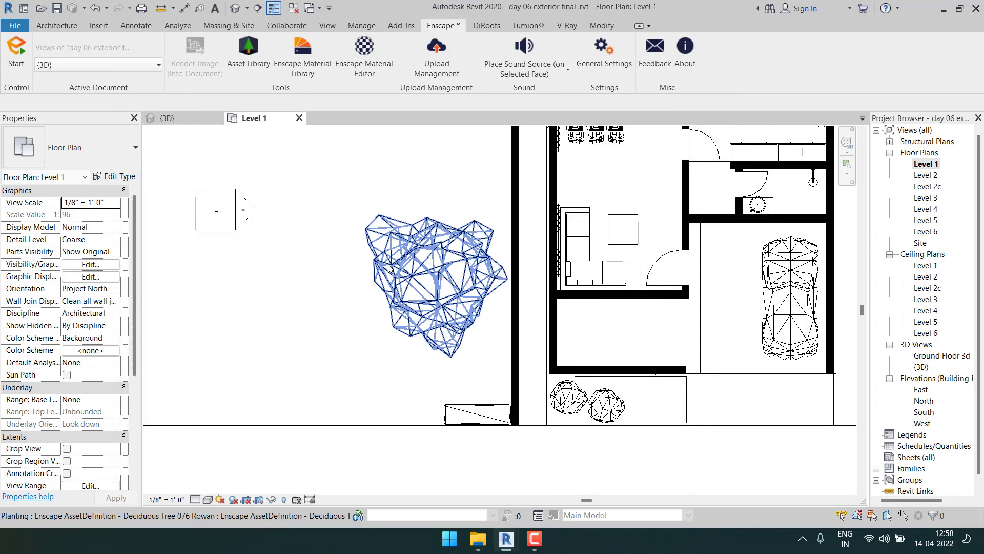
{"action": "scroll", "coordinate": [540, 353], "scroll_direction": "down", "scroll_amount": 3}
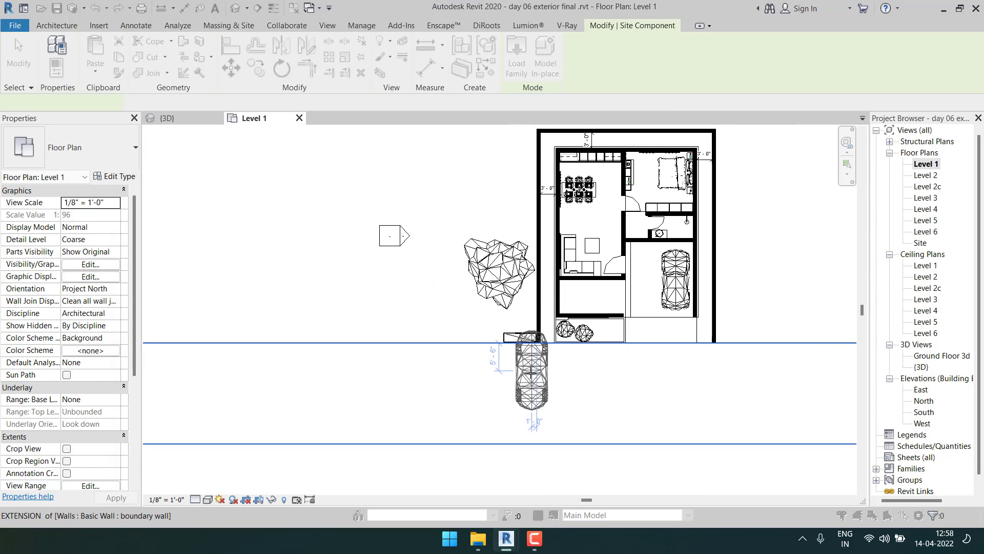
{"action": "key", "text": "space"}
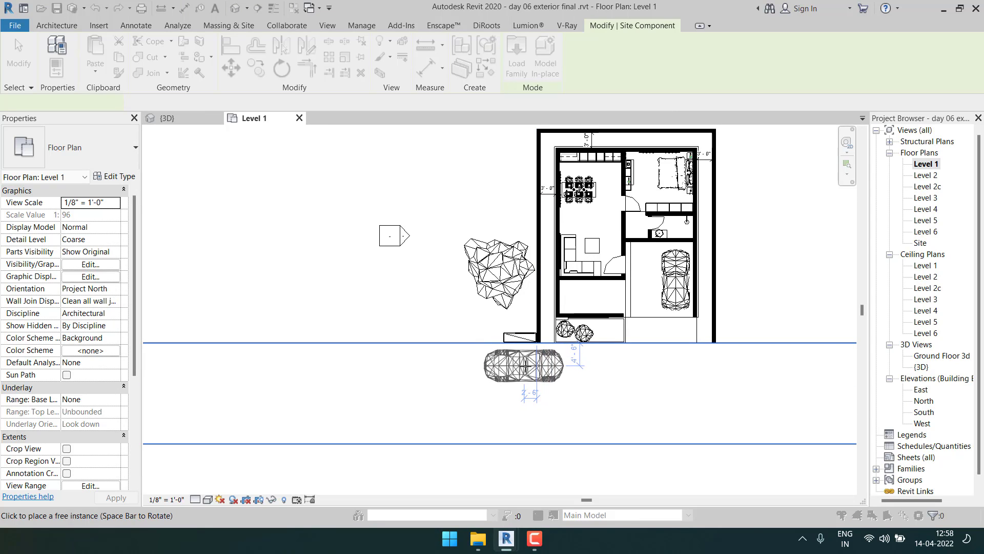
{"action": "left_click", "coordinate": [519, 366]}
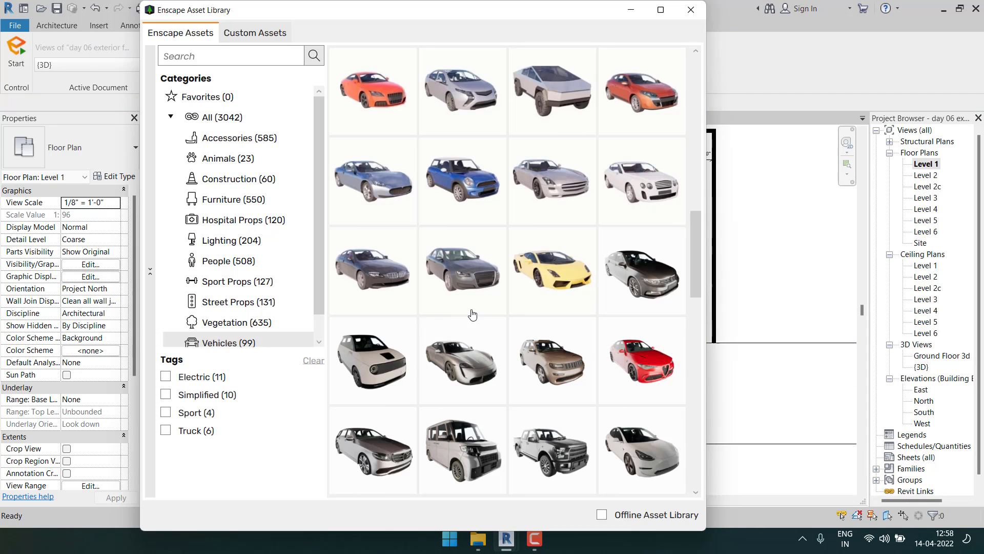
Place a Car 030 sedan along the road in line with the east boundary wall, about 15'-6" south of the road's north edge.
{"action": "scroll", "coordinate": [513, 321], "scroll_direction": "down", "scroll_amount": 5}
{"action": "scroll", "coordinate": [513, 317], "scroll_direction": "down", "scroll_amount": 5}
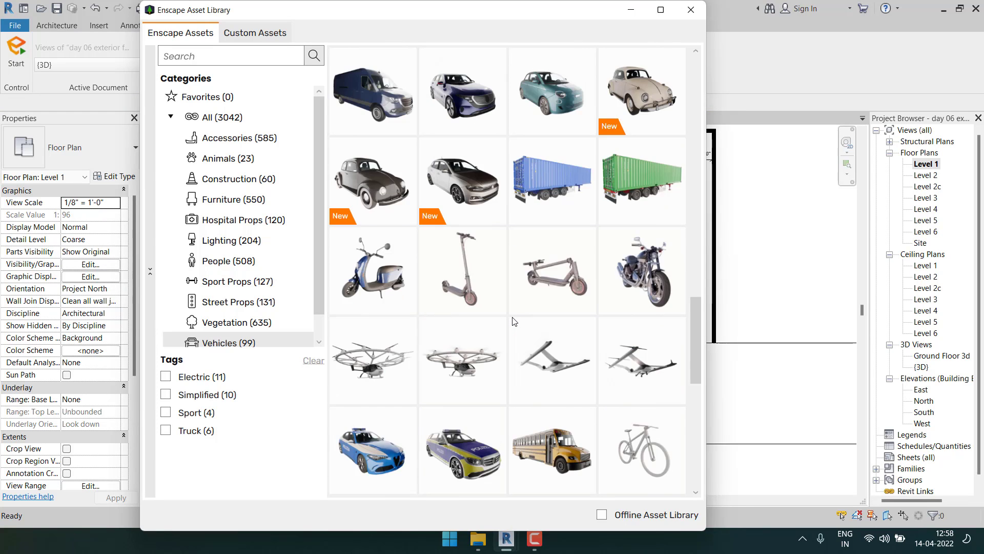
{"action": "scroll", "coordinate": [485, 285], "scroll_direction": "up", "scroll_amount": 10}
{"action": "left_click", "coordinate": [478, 281]}
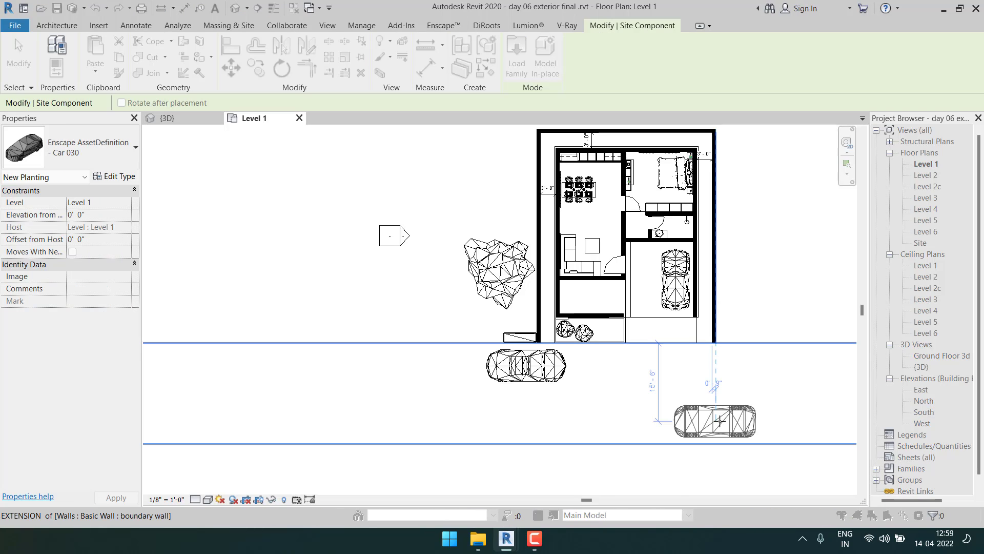
{"action": "left_click", "coordinate": [720, 420]}
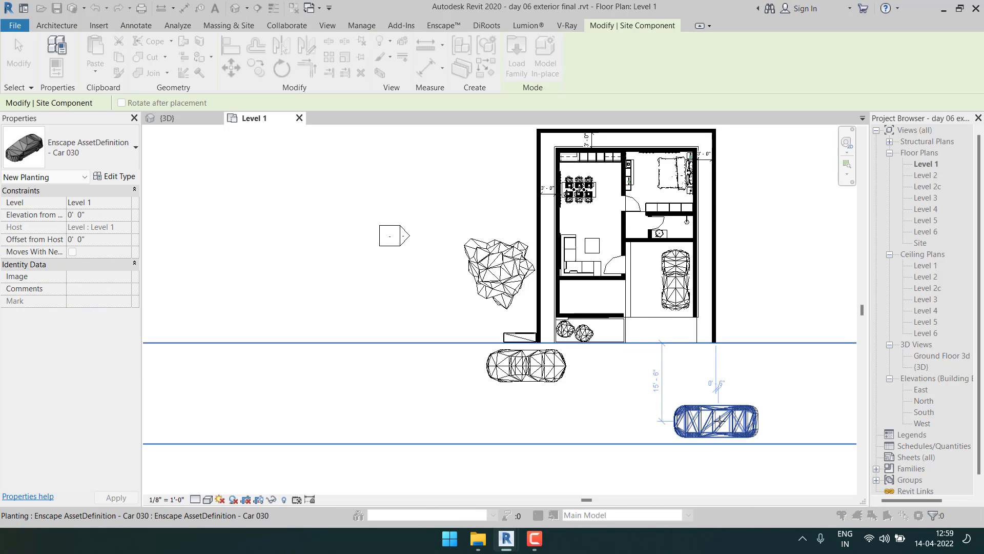
Finish placing cars, put the Enscape asset library out of the way and open the default 3D view.
{"action": "key", "text": "Escape"}
{"action": "key", "text": "Escape"}
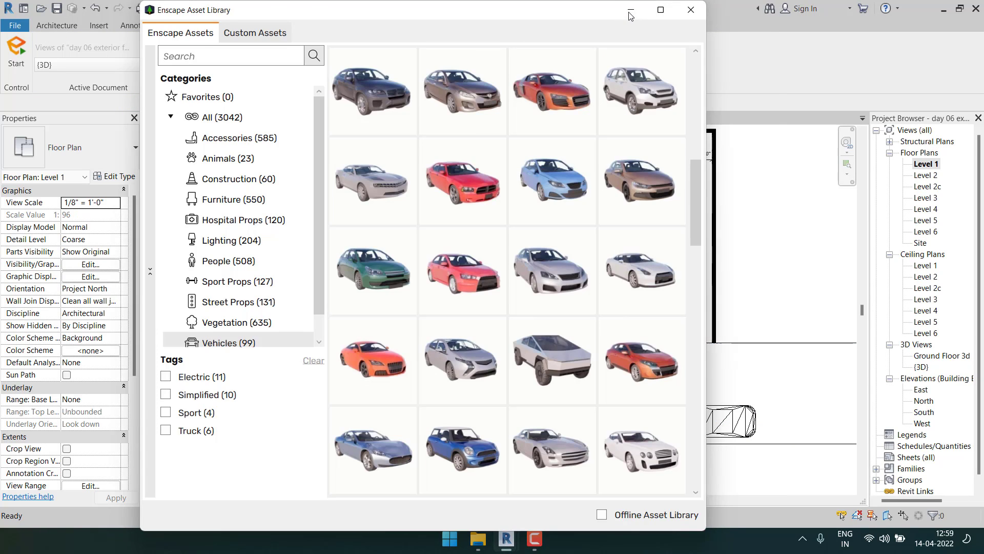
{"action": "left_click", "coordinate": [631, 12]}
{"action": "scroll", "coordinate": [558, 256], "scroll_direction": "down", "scroll_amount": 5}
{"action": "middle_click_drag", "start_coordinate": [582, 252], "coordinate": [514, 362]}
{"action": "left_click", "coordinate": [235, 7]}
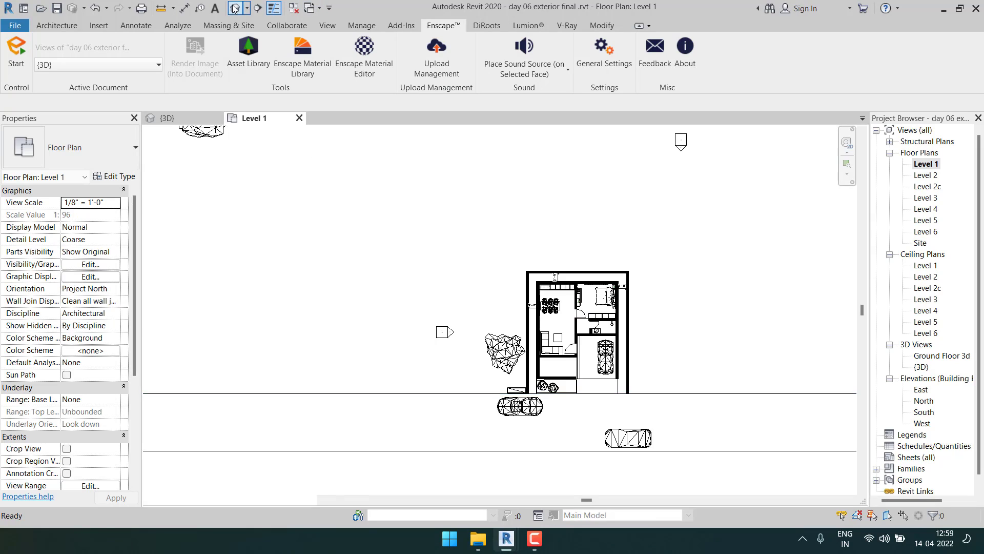
Select both bushes in the front planter and set their level to Level 2.
{"action": "scroll", "coordinate": [456, 310], "scroll_direction": "up", "scroll_amount": 5}
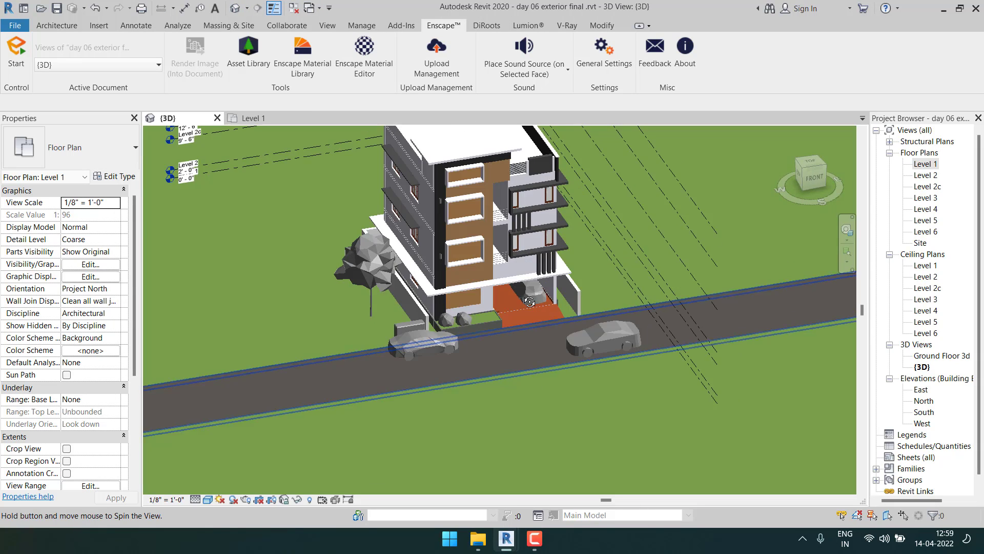
{"action": "scroll", "coordinate": [454, 318], "scroll_direction": "up", "scroll_amount": 4}
{"action": "left_click", "coordinate": [460, 318]}
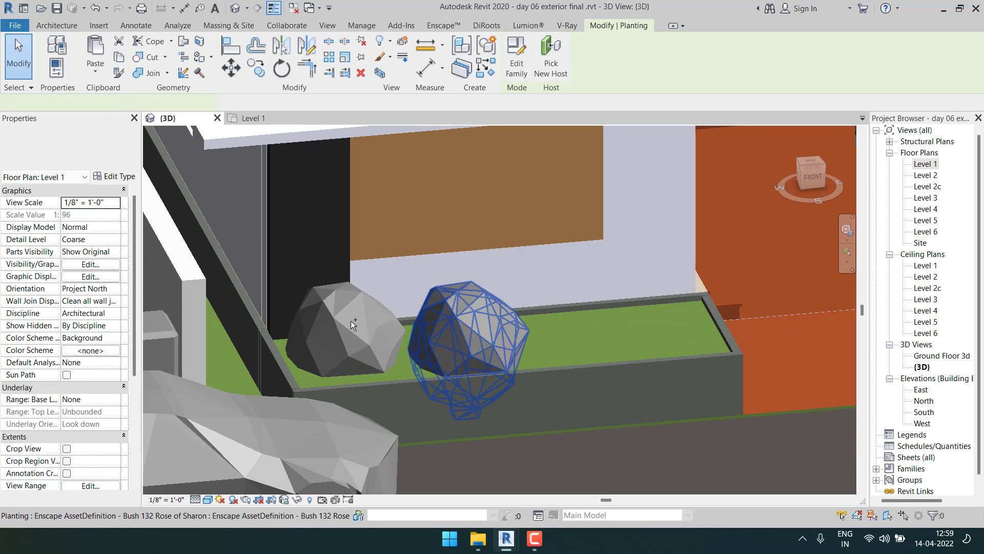
{"action": "left_click", "coordinate": [350, 321], "text": "ctrl"}
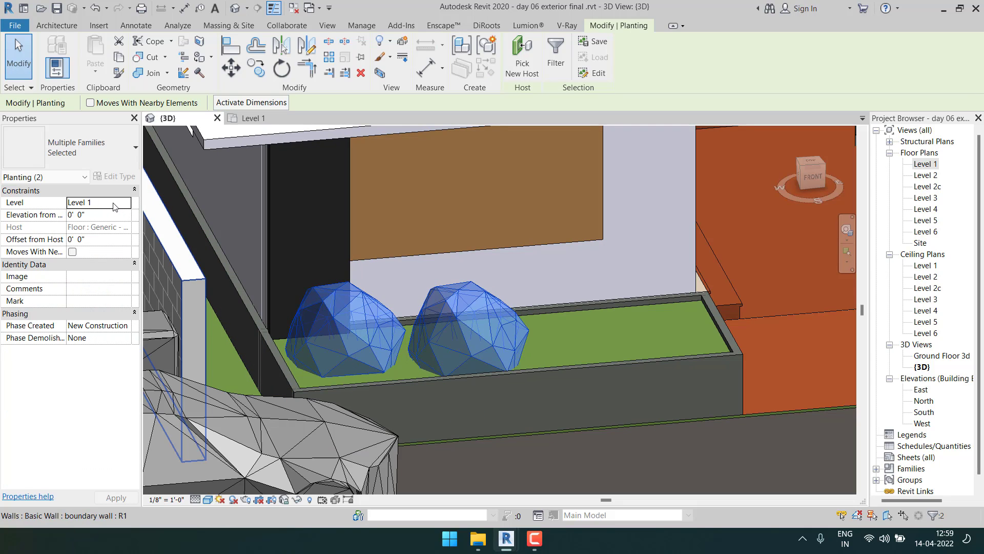
{"action": "left_click", "coordinate": [117, 203]}
{"action": "left_click", "coordinate": [125, 203]}
{"action": "left_click", "coordinate": [84, 224]}
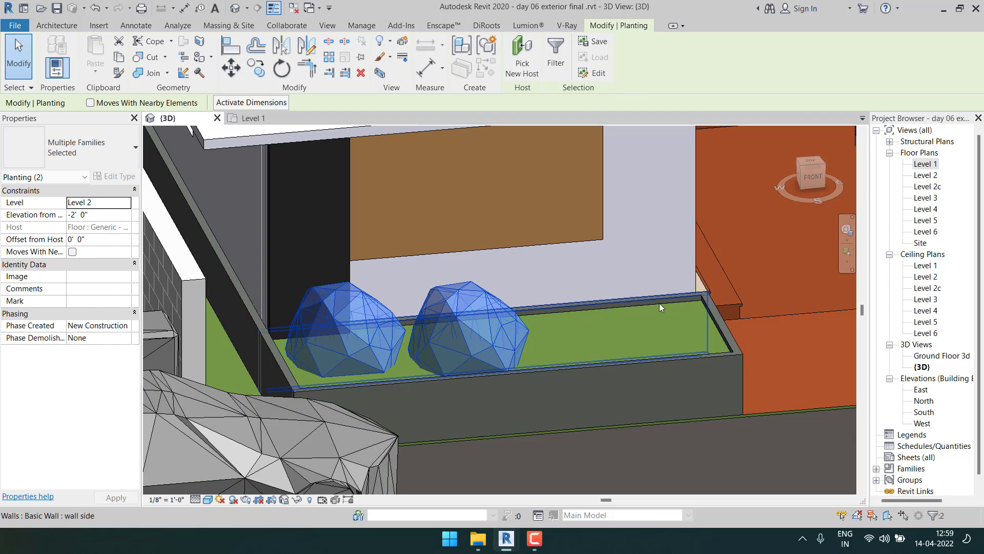
Set the two planter bushes' elevation from Level 2 to 0' 0".
{"action": "middle_click_drag", "start_coordinate": [727, 332], "coordinate": [666, 328], "text": "shift"}
{"action": "left_click", "coordinate": [108, 217]}
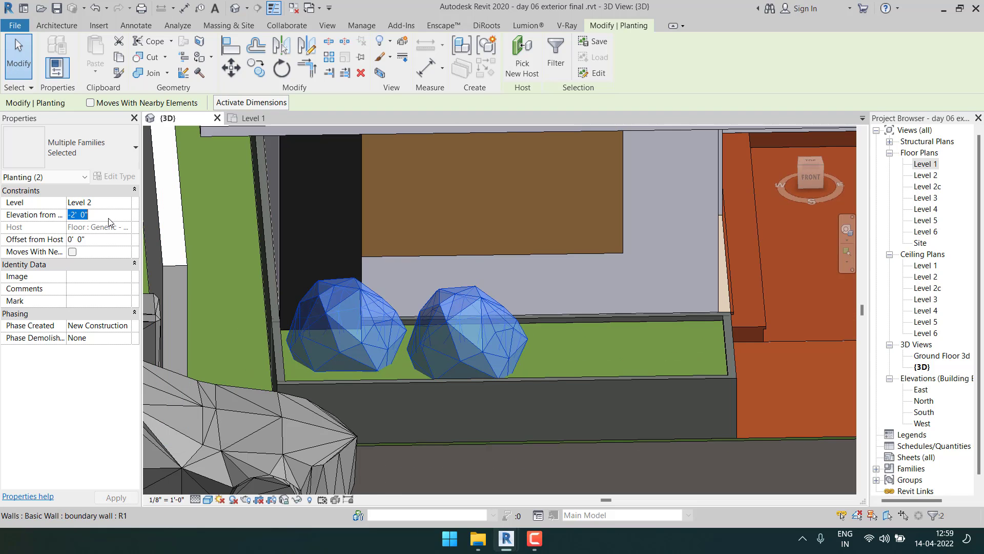
{"action": "type", "text": "0"}
{"action": "key", "text": "Return"}
Lower the two planter bushes to an elevation of -0' 4" from Level 2.
{"action": "middle_click_drag", "start_coordinate": [561, 310], "coordinate": [423, 247], "text": "shift"}
{"action": "left_click", "coordinate": [105, 216]}
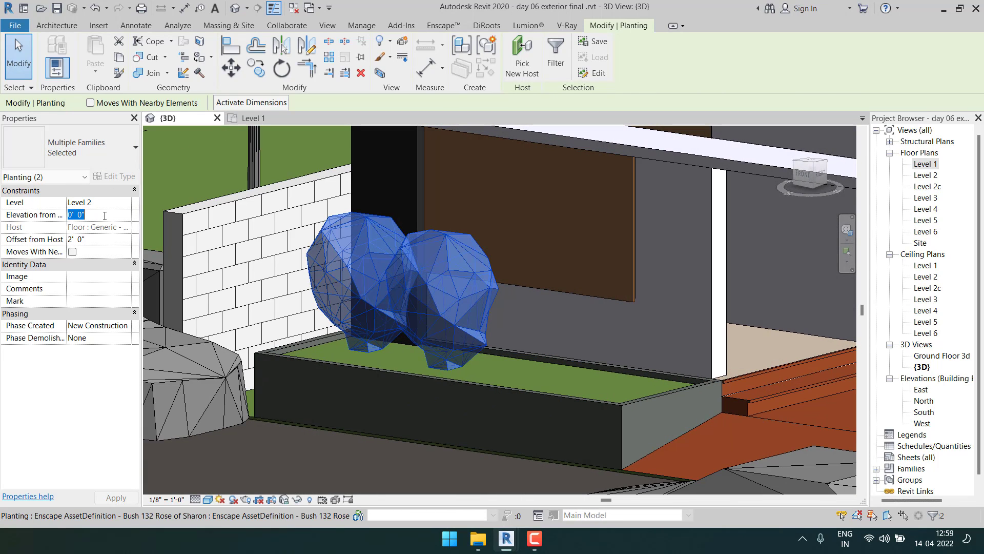
{"action": "type", "text": "-4\""}
{"action": "key", "text": "Return"}
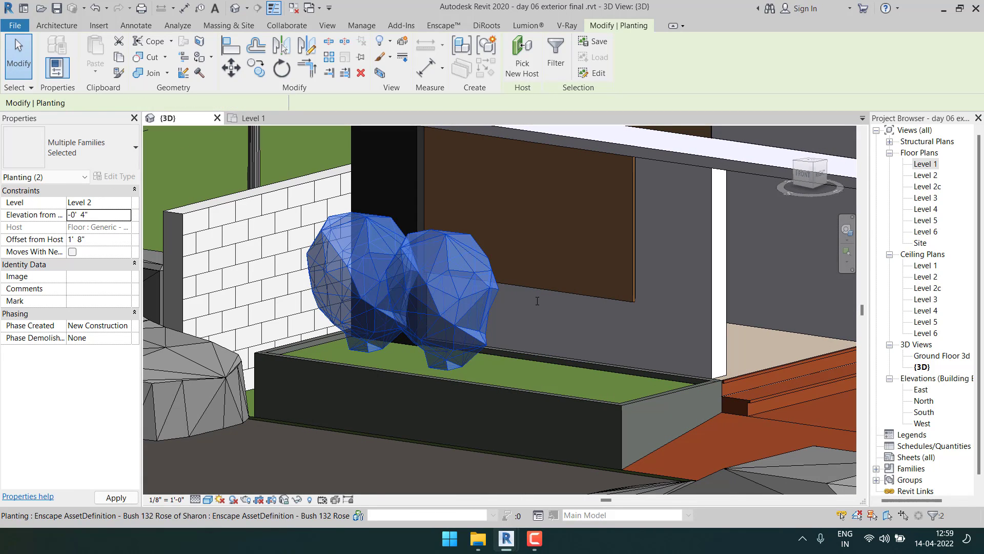
Load the Car 038 family back into the project and close it without saving the family file.
{"action": "middle_click_drag", "start_coordinate": [561, 306], "coordinate": [470, 247], "text": "shift"}
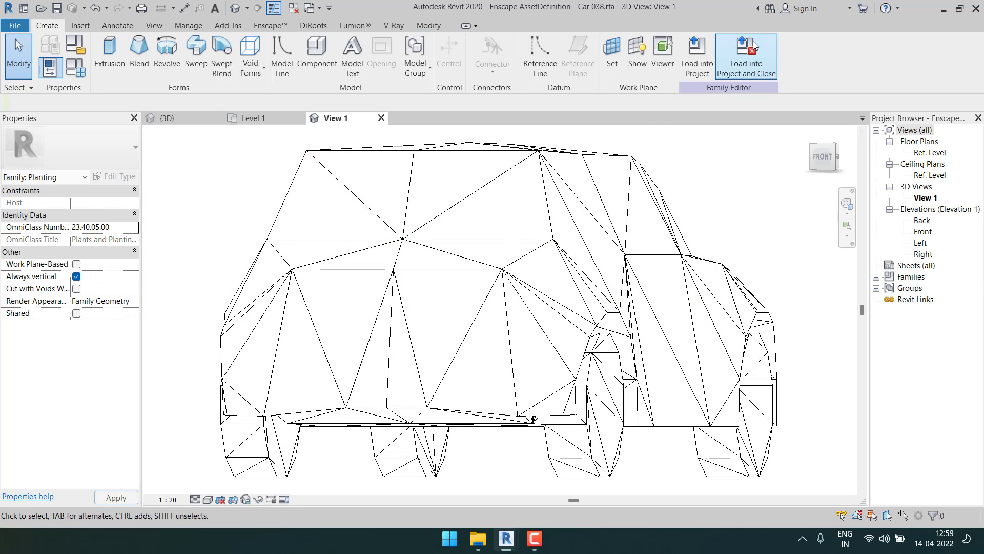
{"action": "left_click", "coordinate": [746, 57]}
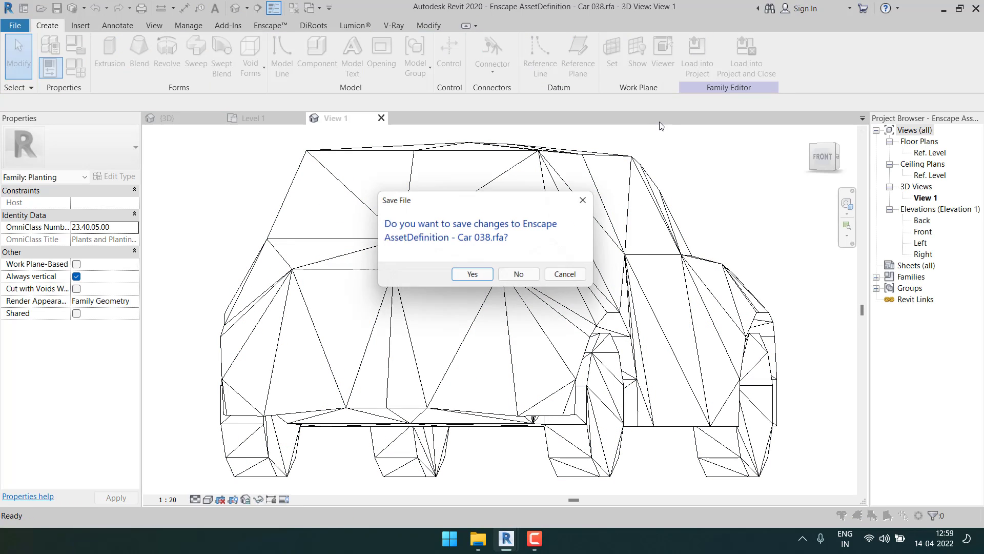
{"action": "left_click", "coordinate": [507, 272]}
{"action": "left_click", "coordinate": [526, 237]}
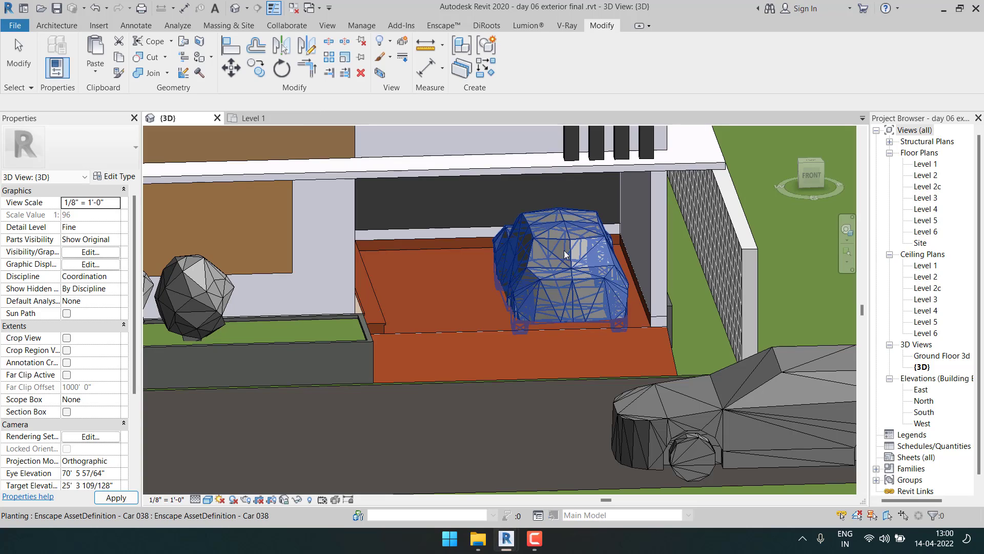
Try the garage car at 1' 6" above Level 1, set its elevation to 1' 0" and check its wheels against the floor.
{"action": "left_click", "coordinate": [565, 249]}
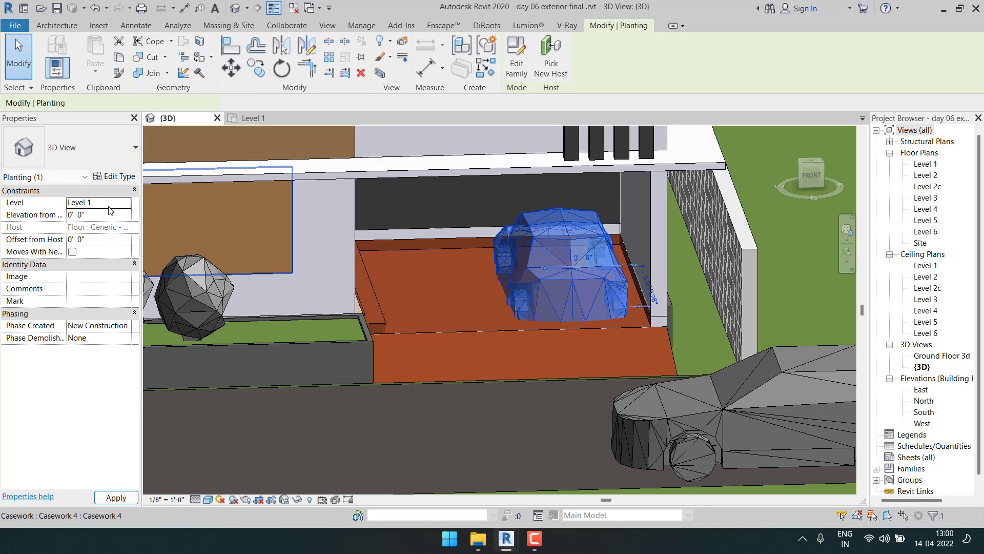
{"action": "left_click", "coordinate": [97, 214]}
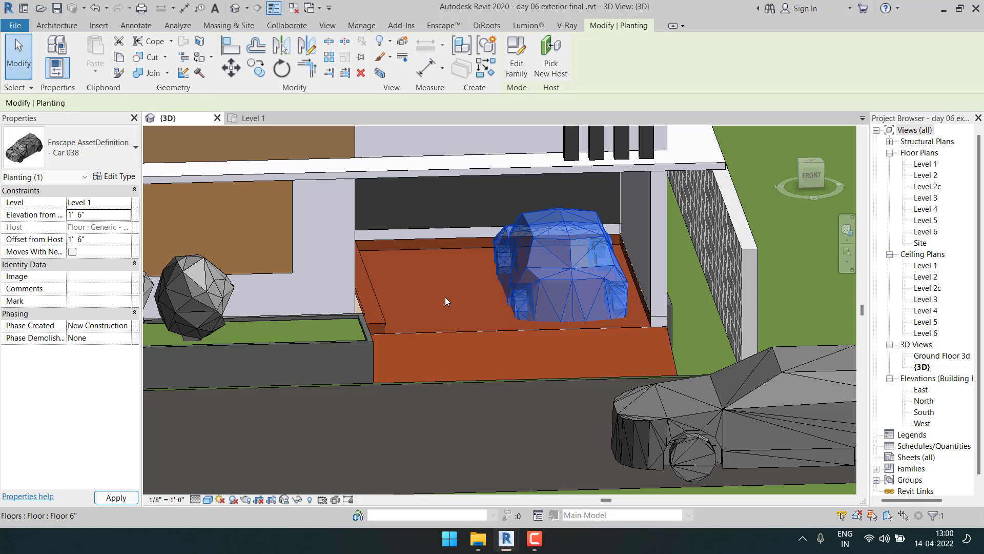
{"action": "middle_click_drag", "start_coordinate": [513, 308], "coordinate": [712, 249], "text": "shift"}
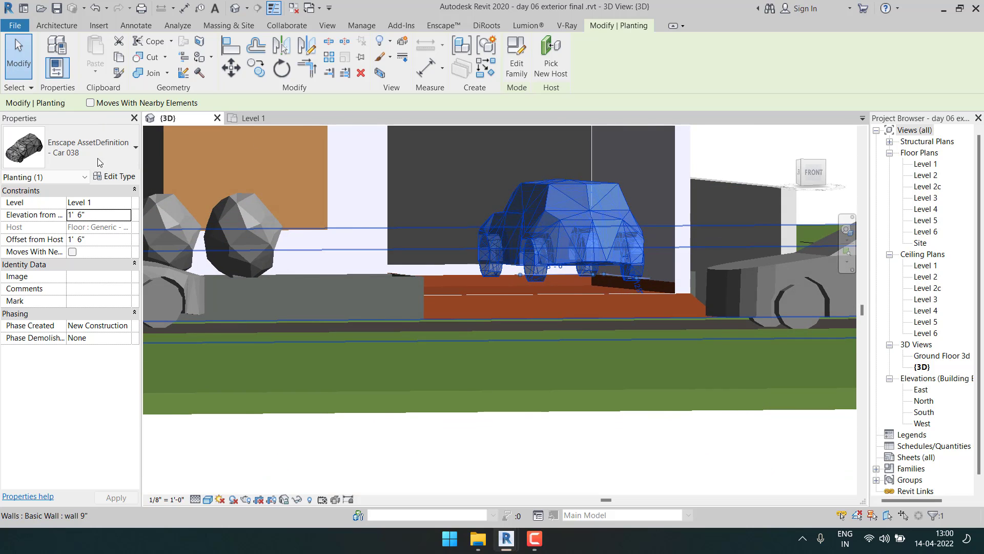
{"action": "left_click", "coordinate": [105, 220]}
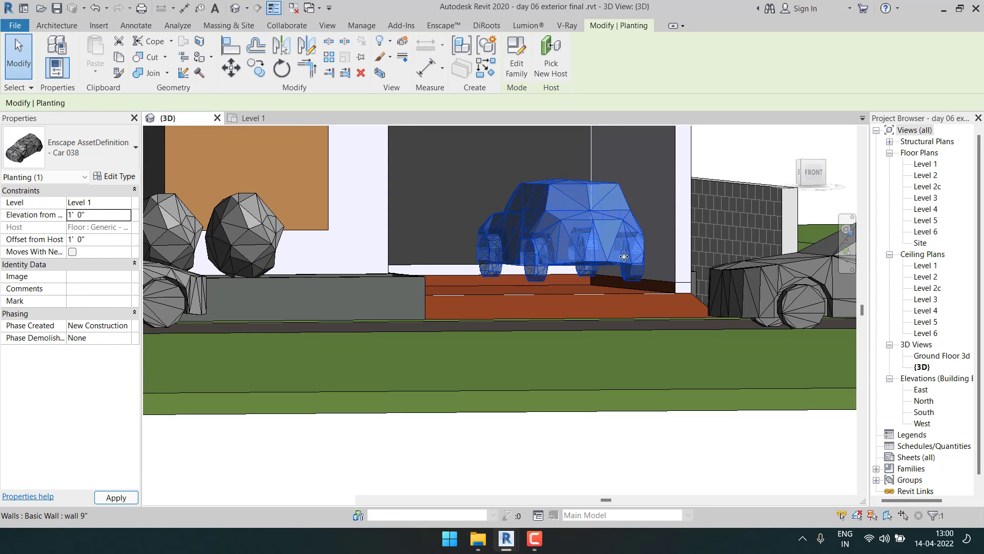
{"action": "scroll", "coordinate": [636, 292], "scroll_direction": "up", "scroll_amount": 3}
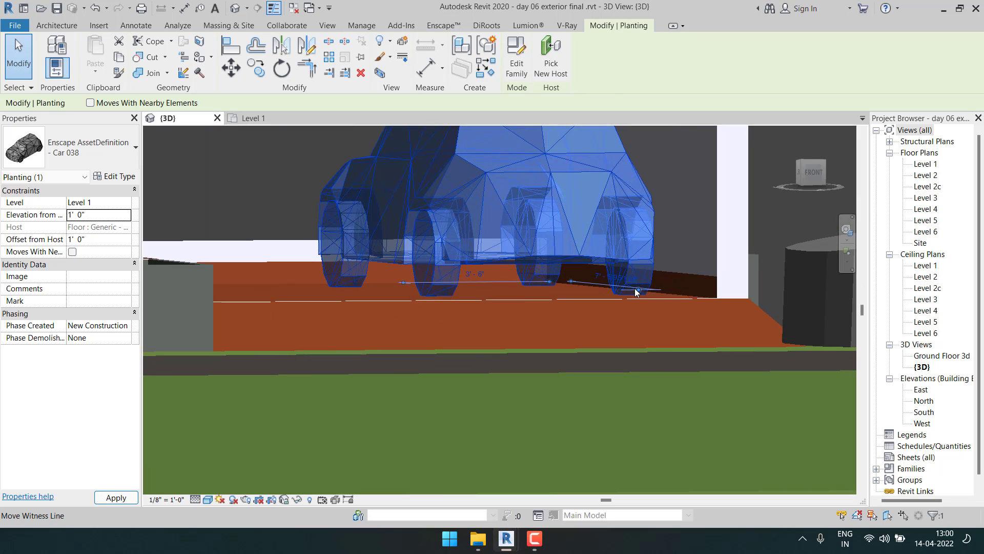
{"action": "scroll", "coordinate": [635, 288], "scroll_direction": "down", "scroll_amount": 5}
{"action": "middle_click_drag", "start_coordinate": [678, 261], "coordinate": [682, 313], "text": "shift"}
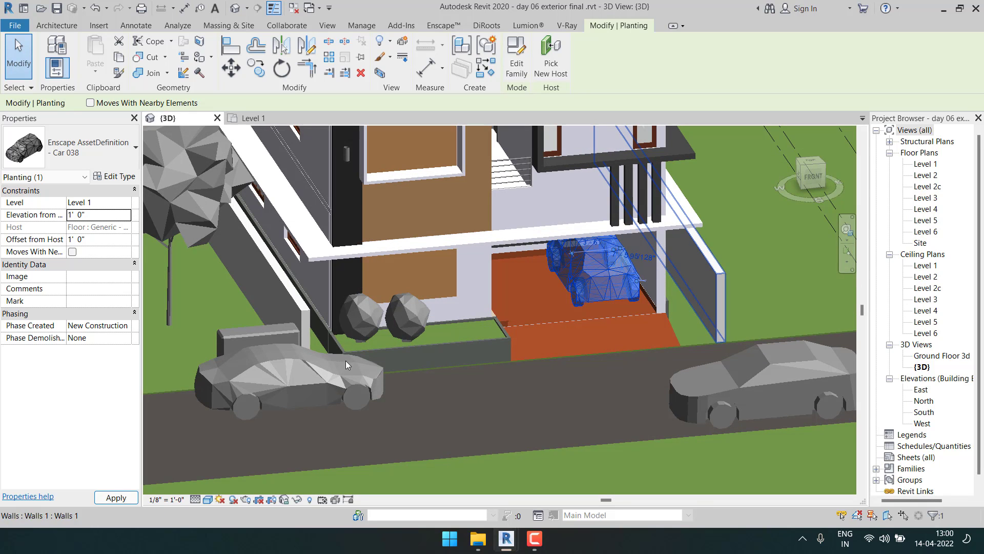
In the Level 1 plan, array the English Laurel hedge westward along the road edge at one-hedge-length spacing, with 10 items.
{"action": "left_click", "coordinate": [926, 164]}
{"action": "double_click", "coordinate": [929, 165]}
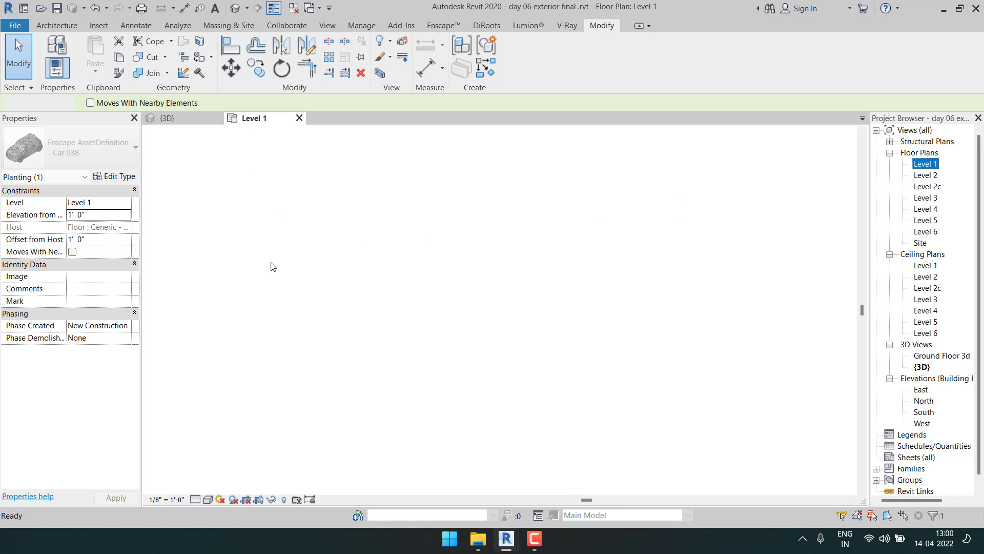
{"action": "scroll", "coordinate": [518, 394], "scroll_direction": "up", "scroll_amount": 5}
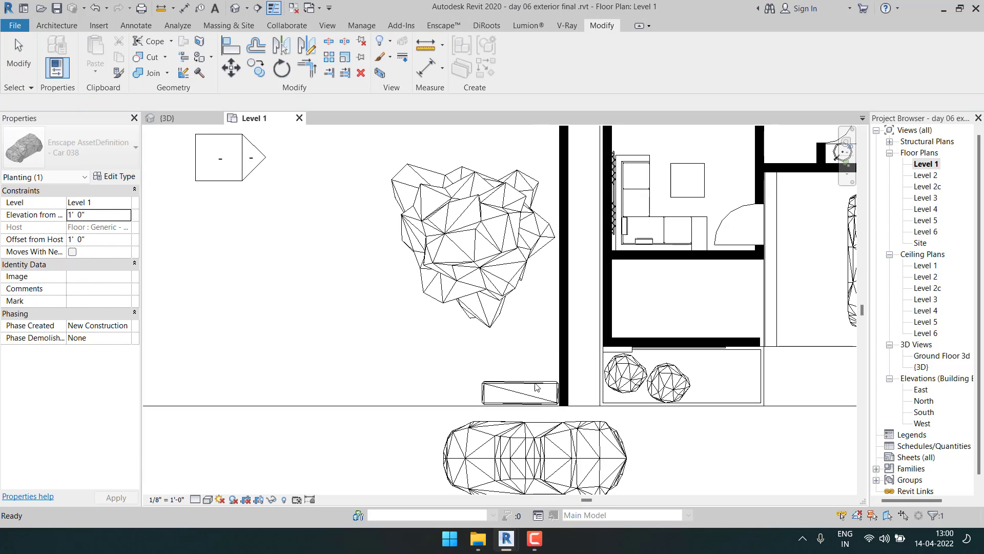
{"action": "left_click", "coordinate": [528, 392]}
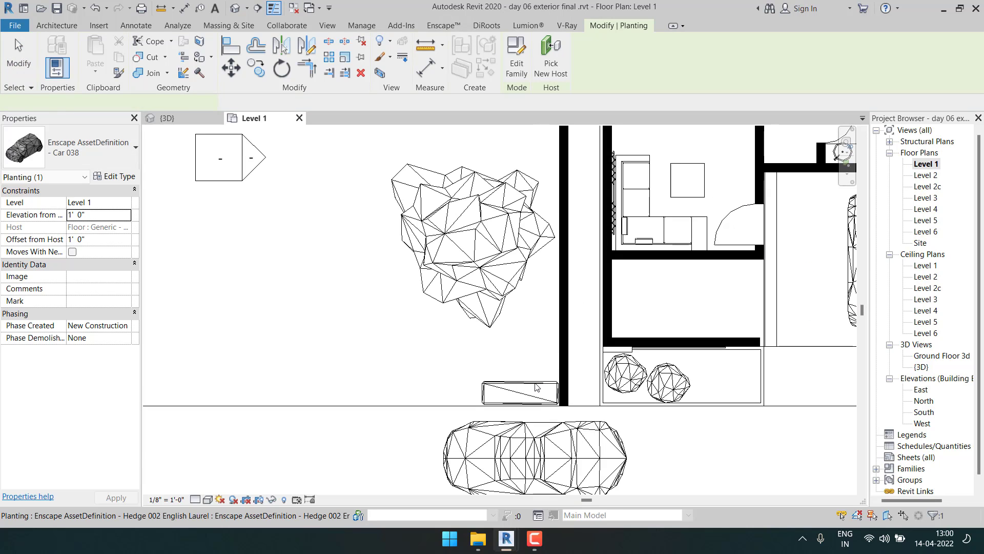
{"action": "left_click", "coordinate": [328, 57]}
{"action": "scroll", "coordinate": [538, 375], "scroll_direction": "up", "scroll_amount": 4}
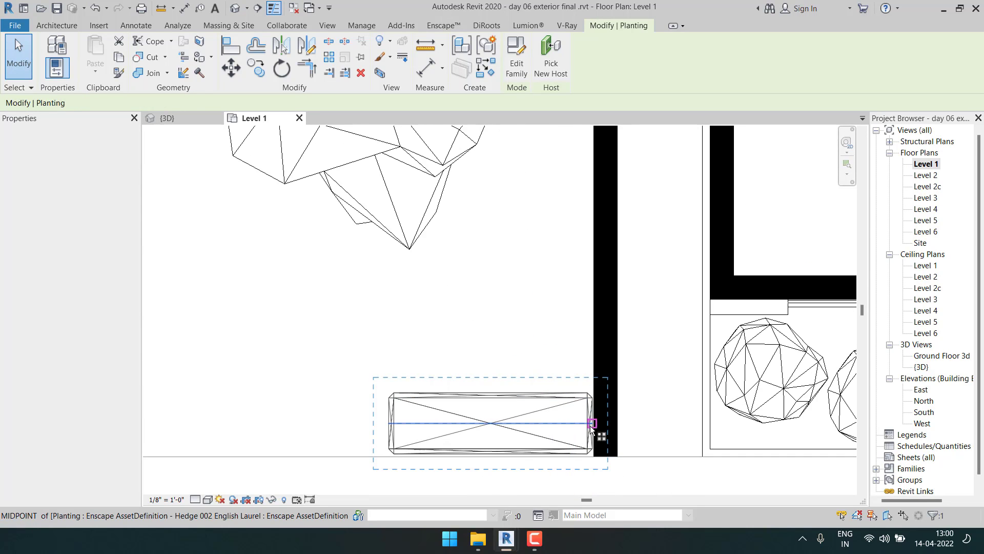
{"action": "left_click", "coordinate": [592, 423]}
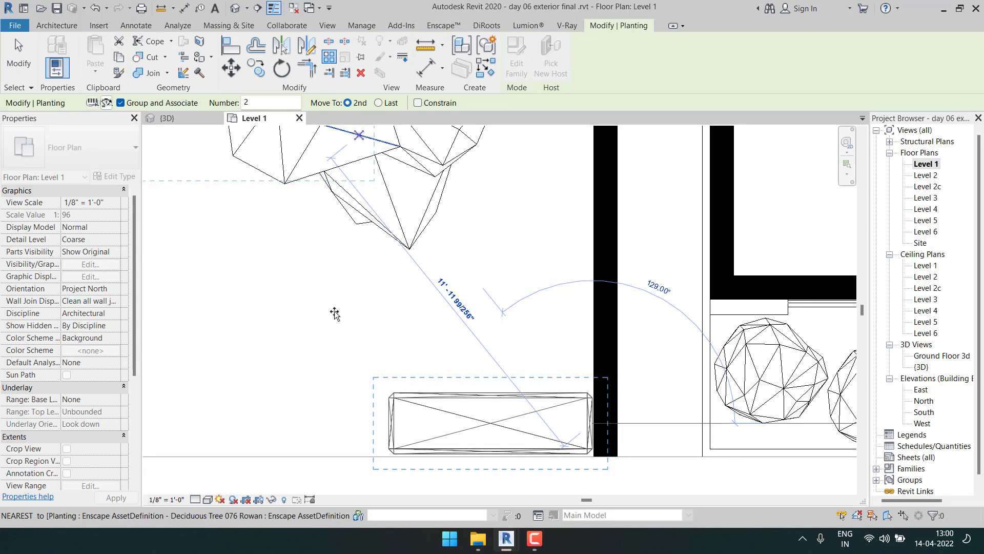
{"action": "left_click", "coordinate": [388, 424]}
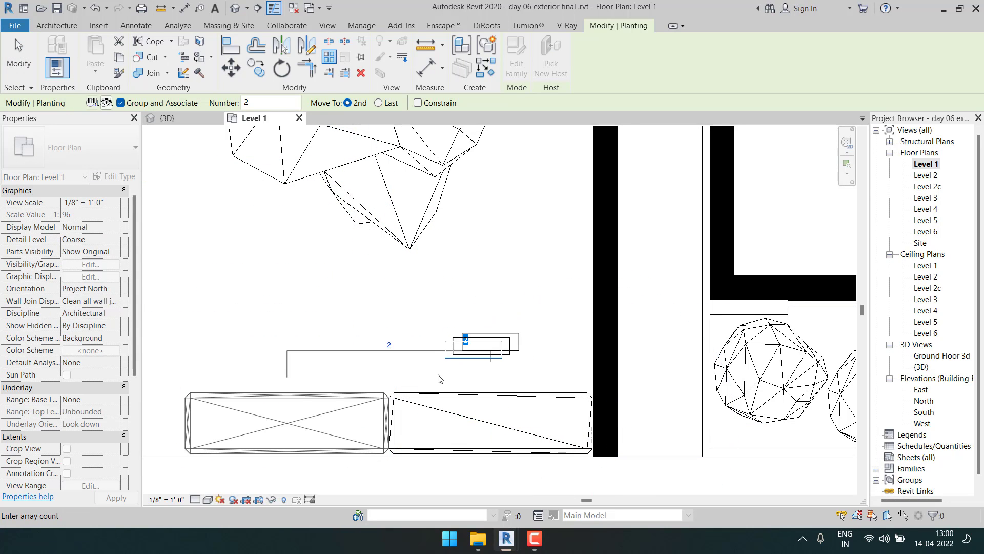
{"action": "scroll", "coordinate": [465, 372], "scroll_direction": "down", "scroll_amount": 4}
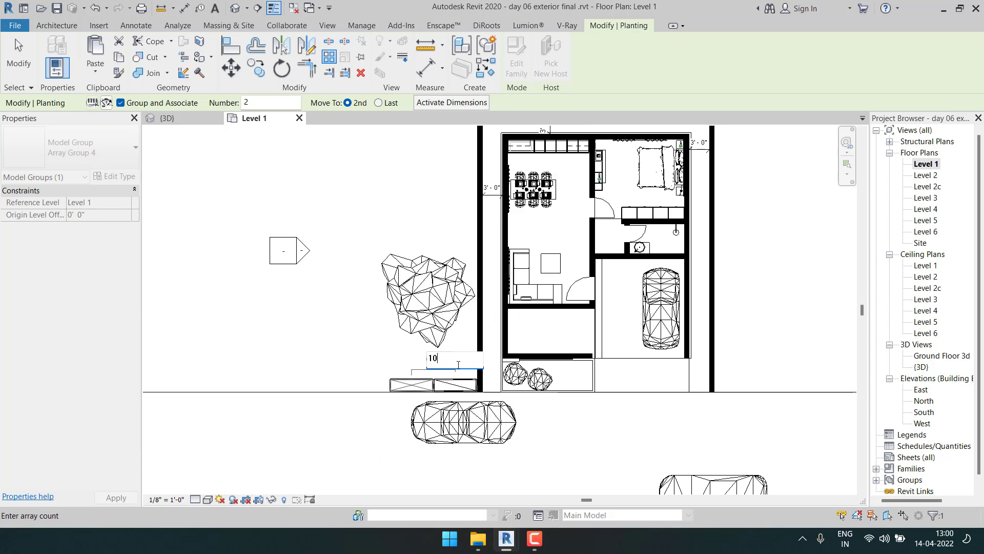
{"action": "type", "text": "10"}
{"action": "key", "text": "Return"}
Copy the whole row of ten hedges to the east side, starting at the outer face of the east boundary wall.
{"action": "scroll", "coordinate": [451, 359], "scroll_direction": "down", "scroll_amount": 4}
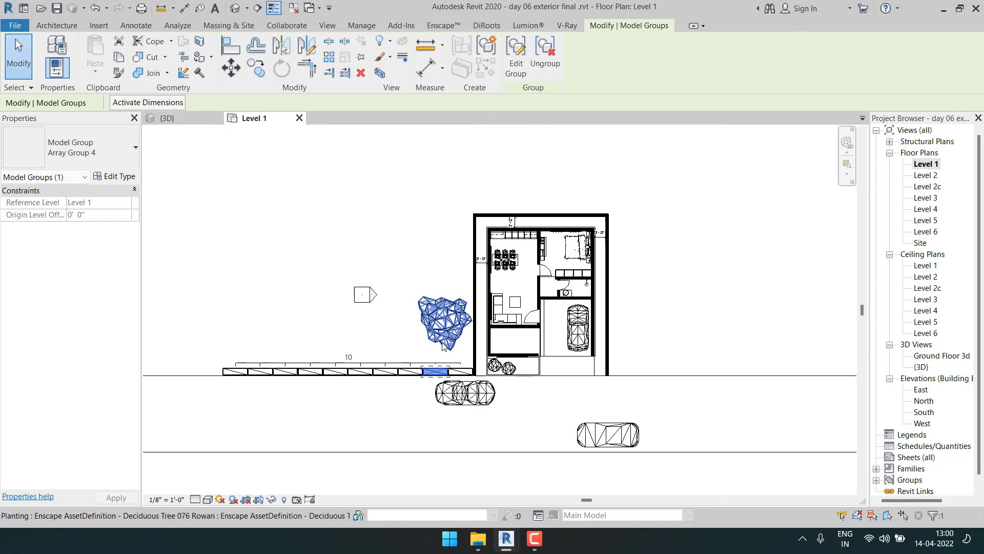
{"action": "left_click", "coordinate": [256, 67]}
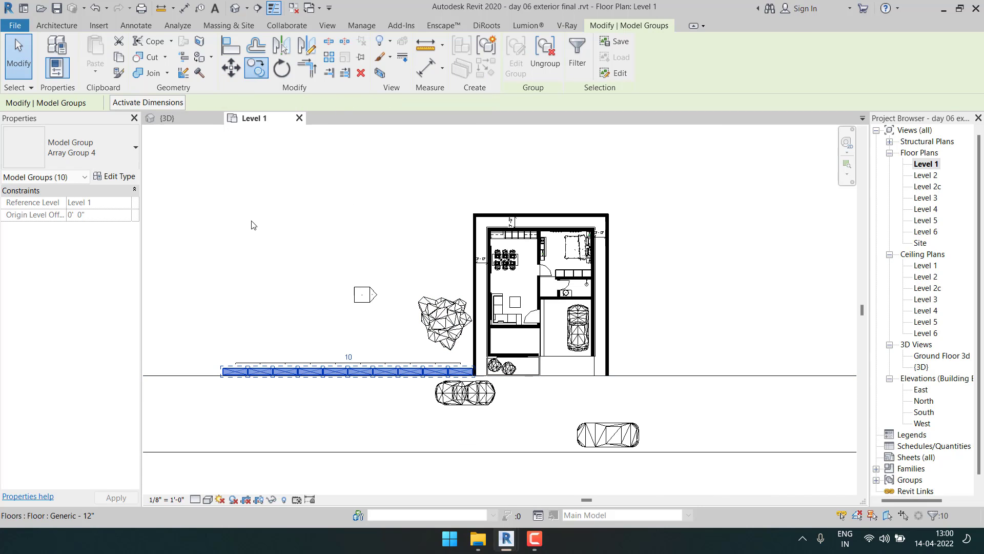
{"action": "left_click", "coordinate": [223, 369]}
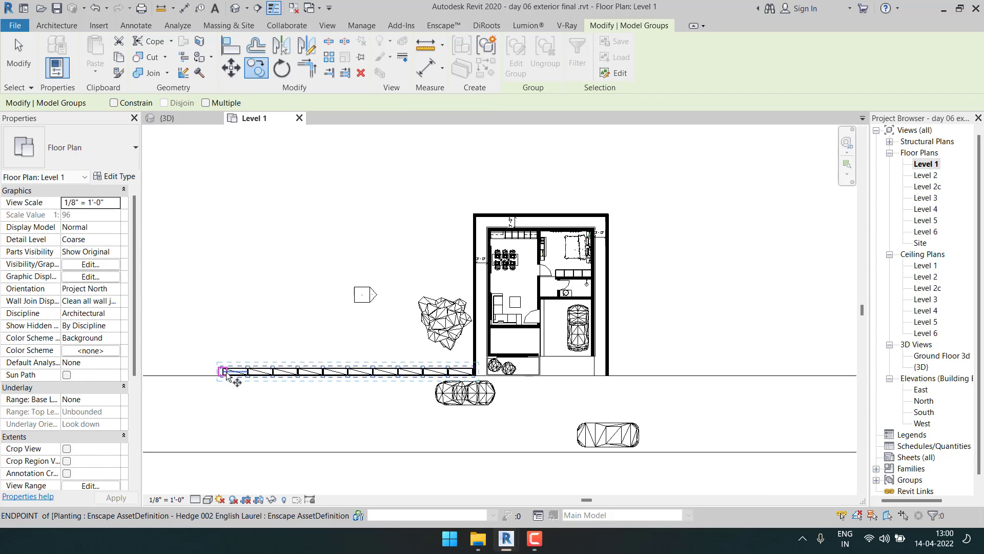
{"action": "left_click", "coordinate": [608, 371]}
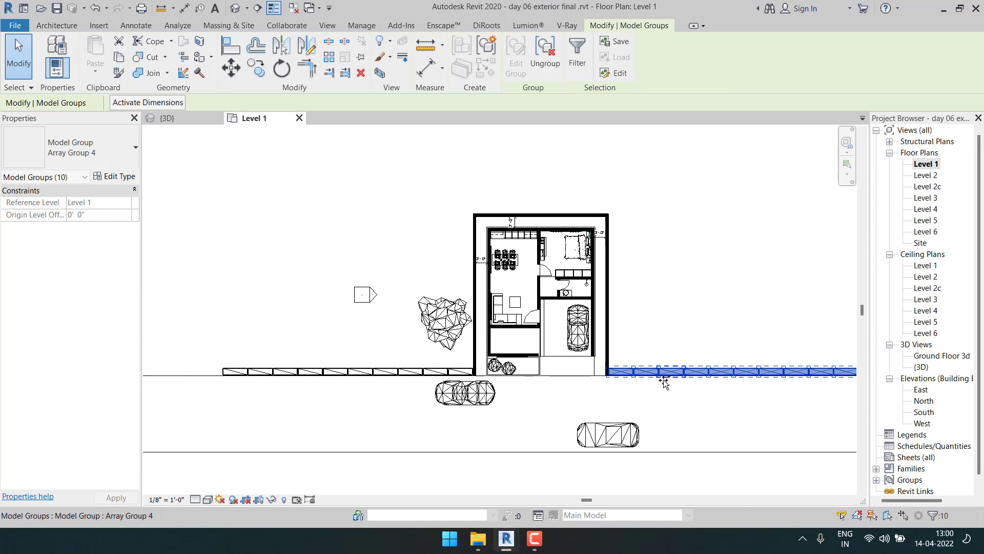
Move the deciduous tree straight down onto the hedge row beside the house's left boundary wall.
{"action": "key", "text": "Escape"}
{"action": "scroll", "coordinate": [445, 317], "scroll_direction": "up", "scroll_amount": 3}
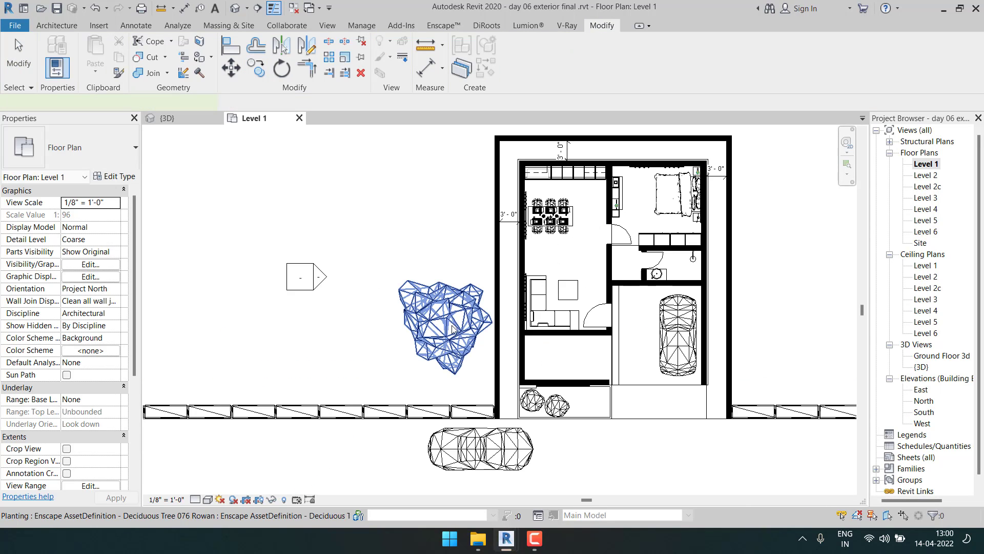
{"action": "left_click", "coordinate": [417, 309]}
{"action": "left_click", "coordinate": [445, 321]}
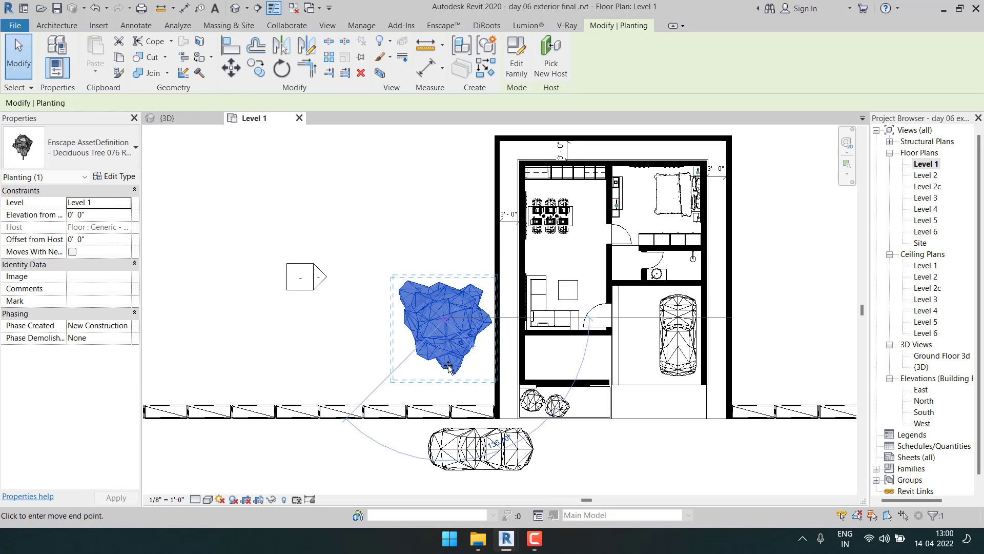
{"action": "left_click", "coordinate": [445, 383]}
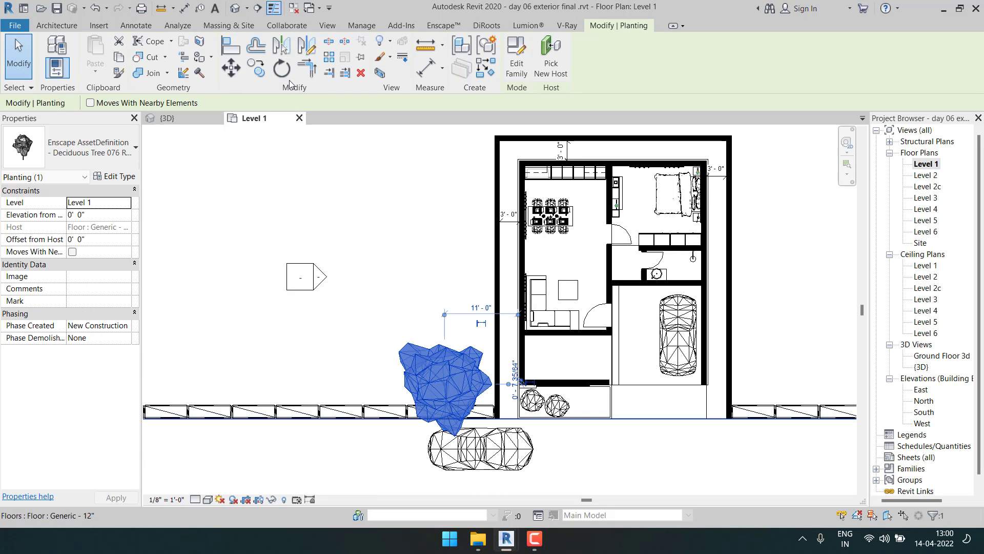
Array the tree leftward along the hedge line as 10 items spaced about 18'-6" apart.
{"action": "left_click", "coordinate": [258, 68]}
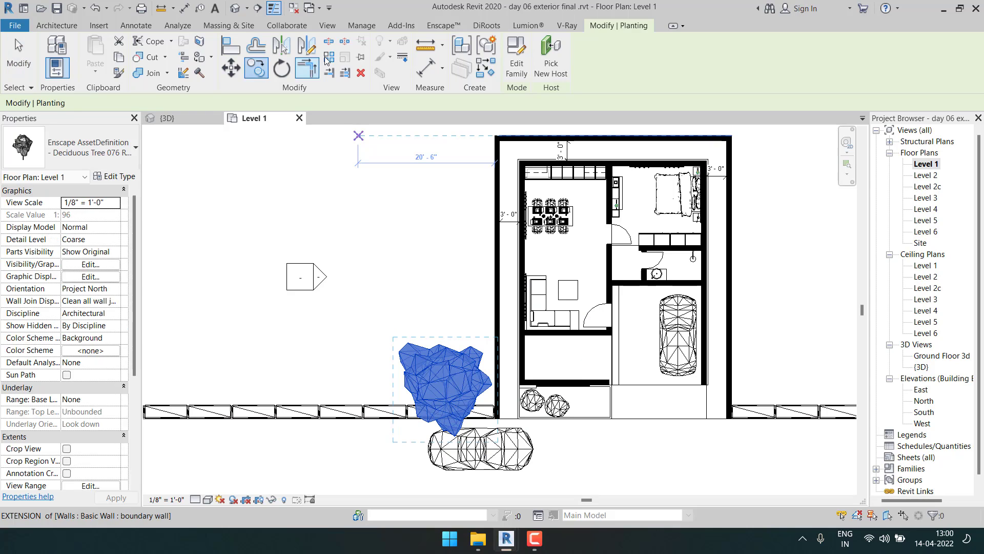
{"action": "left_click", "coordinate": [445, 382]}
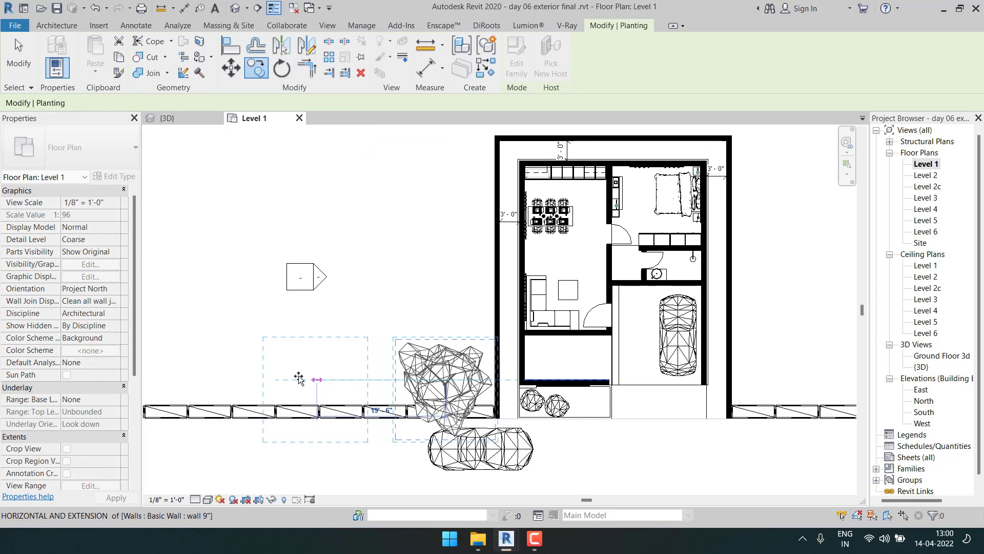
{"action": "left_click", "coordinate": [322, 379]}
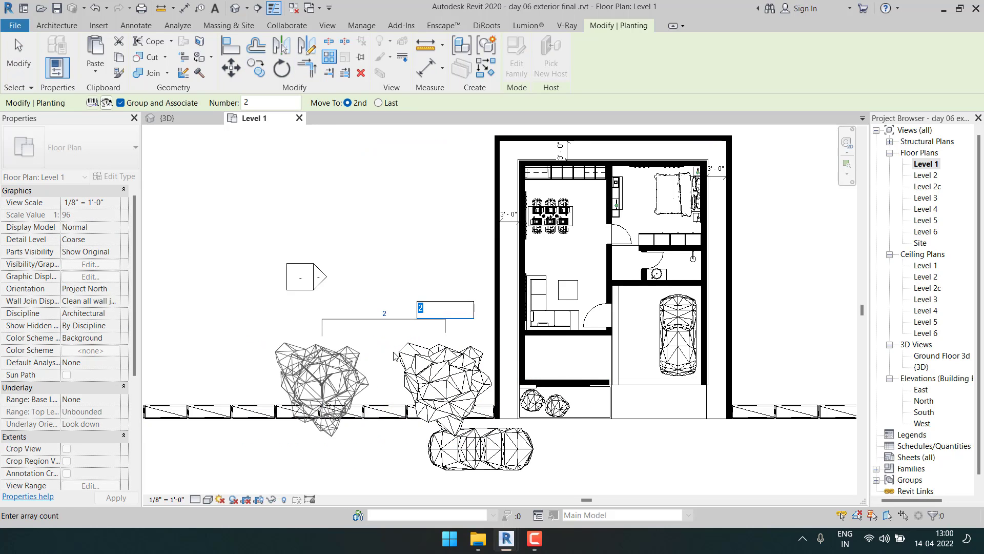
{"action": "type", "text": "10"}
{"action": "key", "text": "Return"}
{"action": "scroll", "coordinate": [395, 369], "scroll_direction": "down", "scroll_amount": 3}
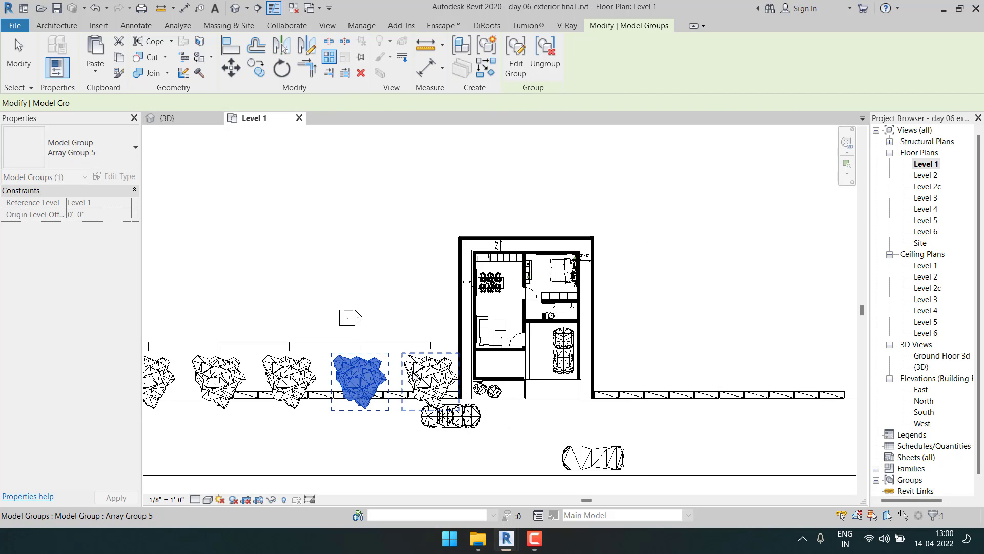
Select all instances of the arrayed tree group and ungroup them.
{"action": "scroll", "coordinate": [518, 378], "scroll_direction": "up", "scroll_amount": 2}
{"action": "key", "text": "s"}
{"action": "key", "text": "a"}
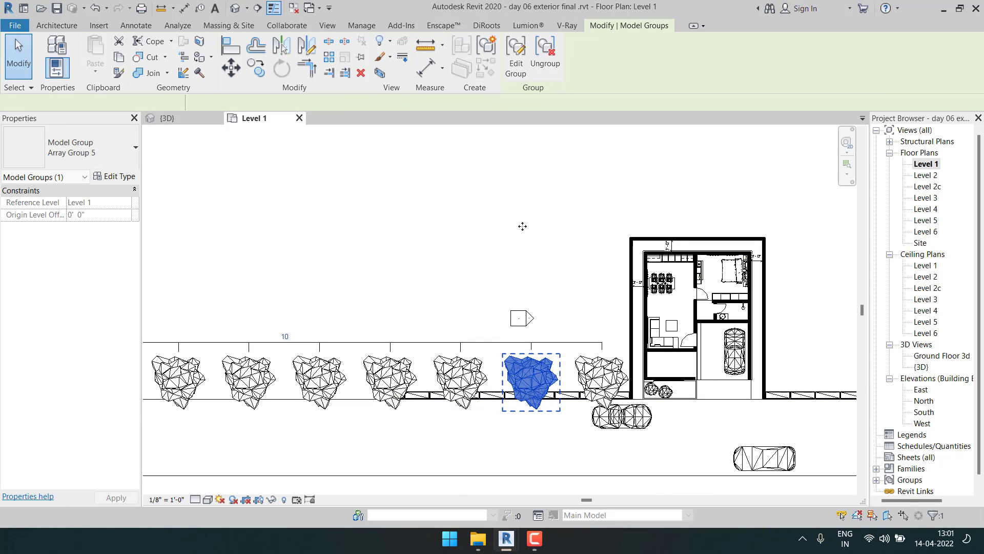
{"action": "left_click", "coordinate": [554, 56]}
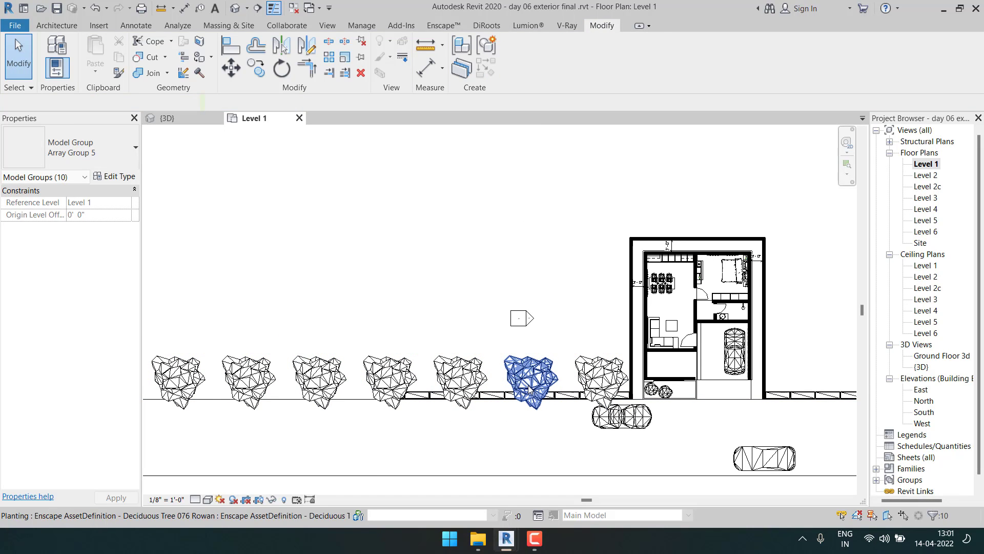
Rotate the trees left of the house individually to vary their orientations along the row.
{"action": "left_click", "coordinate": [532, 378]}
{"action": "left_click", "coordinate": [444, 377]}
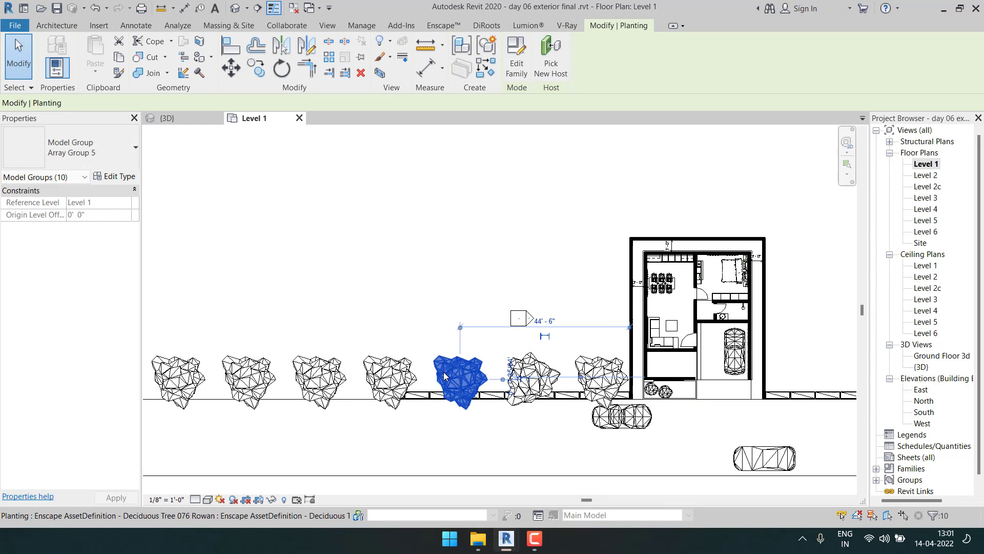
{"action": "left_click", "coordinate": [391, 381]}
{"action": "left_click", "coordinate": [319, 378]}
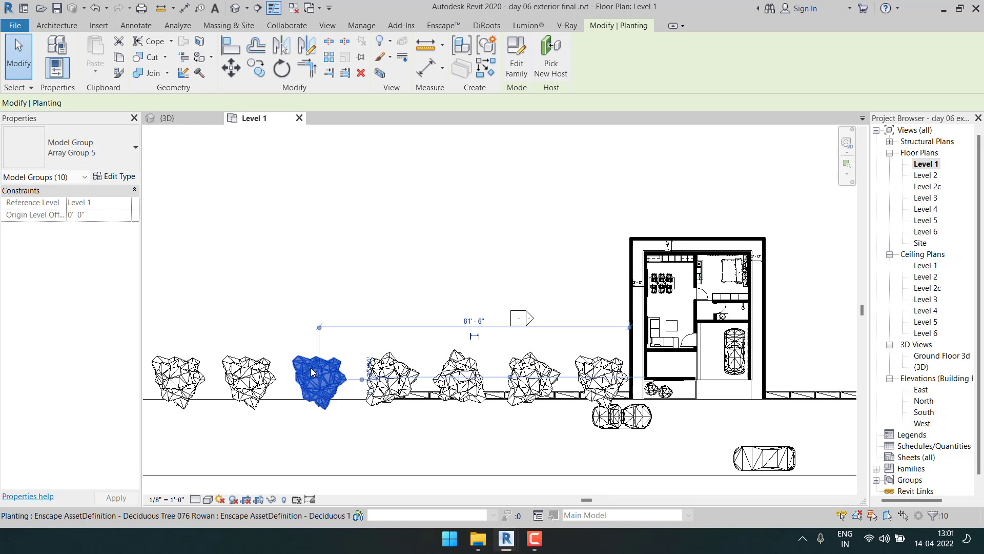
{"action": "left_click", "coordinate": [244, 370]}
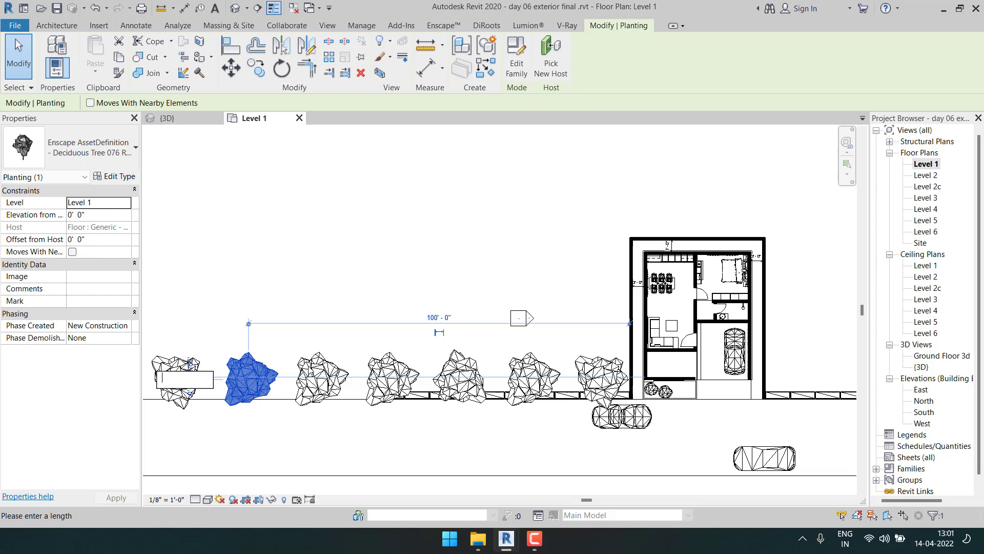
{"action": "type", "text": "18'6"}
{"action": "key", "text": "Return"}
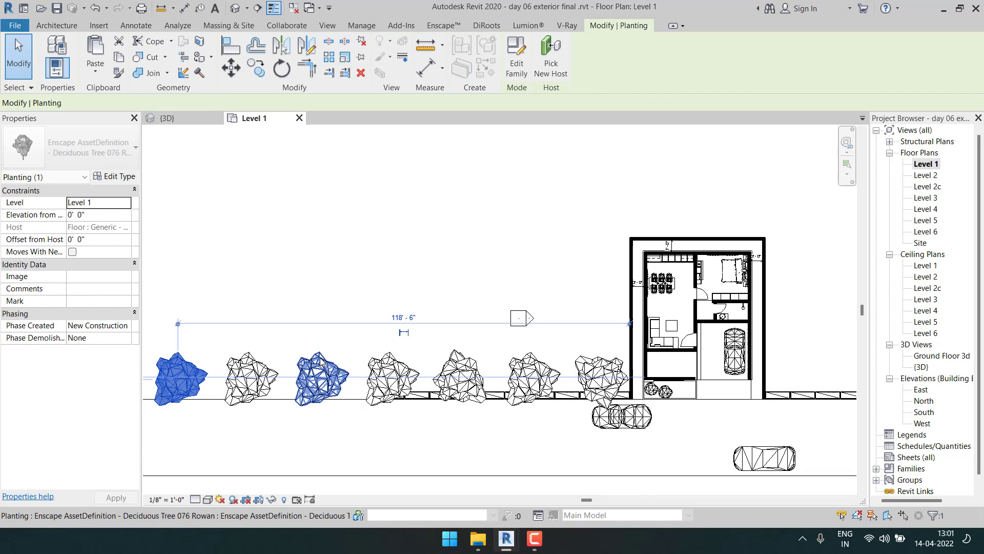
{"action": "left_click", "coordinate": [322, 361]}
{"action": "key", "text": "Escape"}
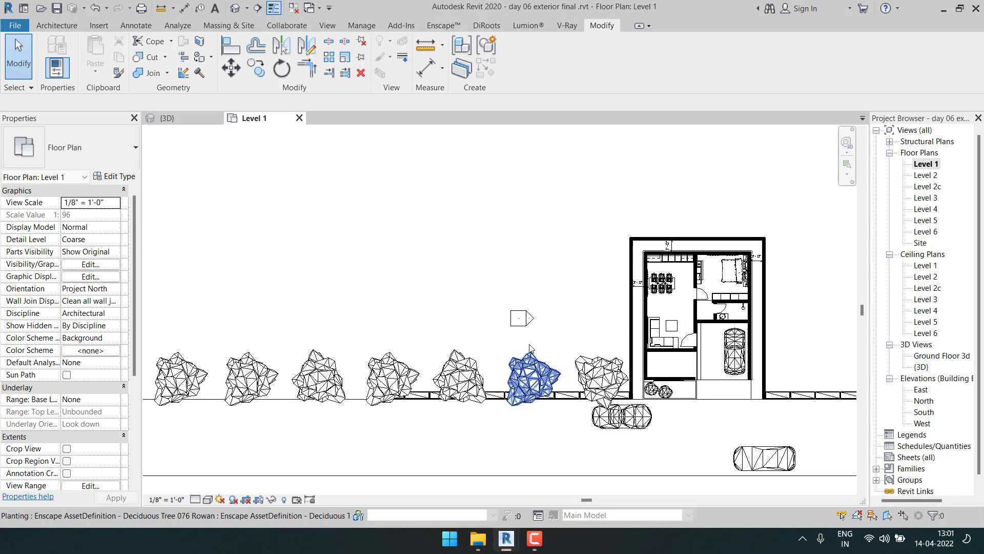
Select all ten deciduous trees and copy them horizontally toward the right side of the house.
{"action": "left_click", "coordinate": [532, 365]}
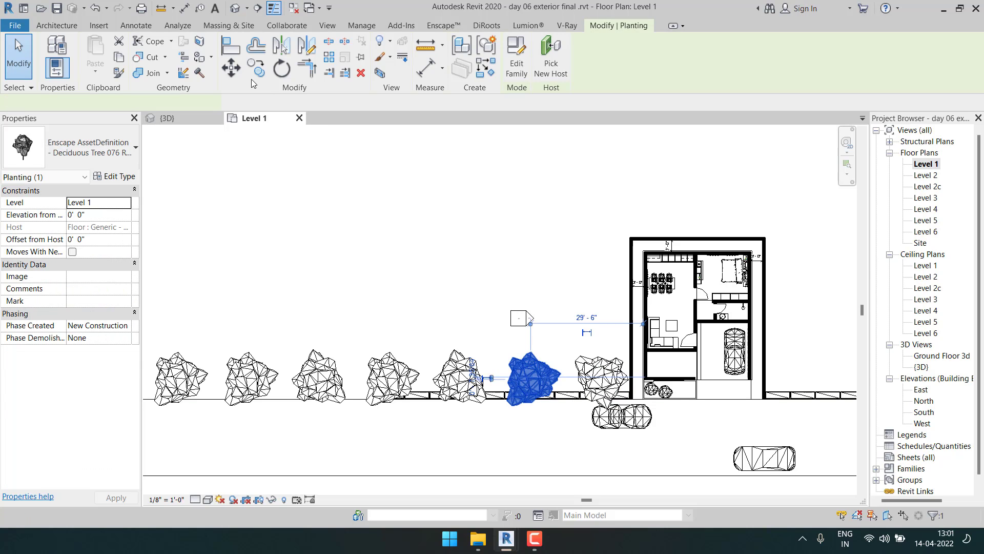
{"action": "key", "text": "s"}
{"action": "key", "text": "a"}
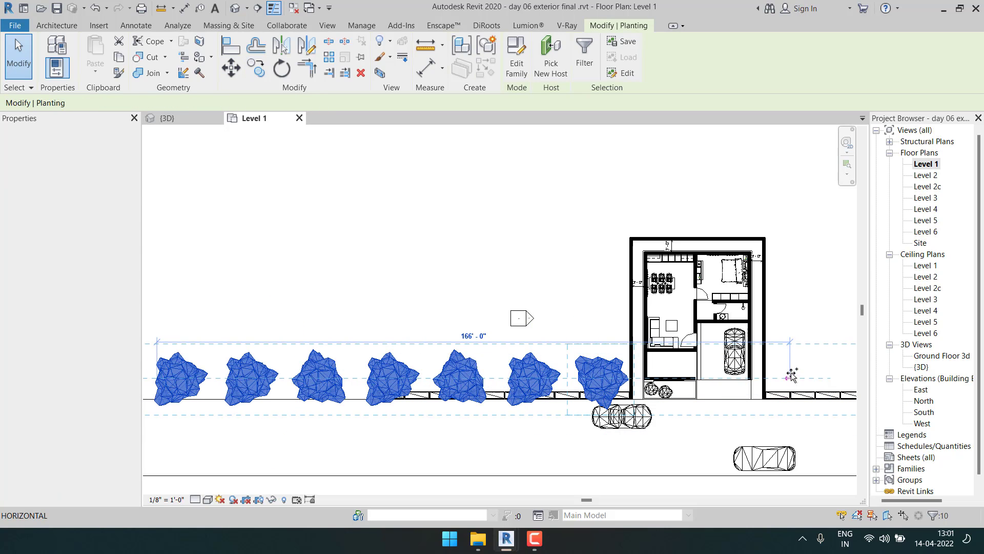
{"action": "left_click", "coordinate": [784, 372]}
{"action": "middle_click_drag", "start_coordinate": [785, 372], "coordinate": [648, 340]}
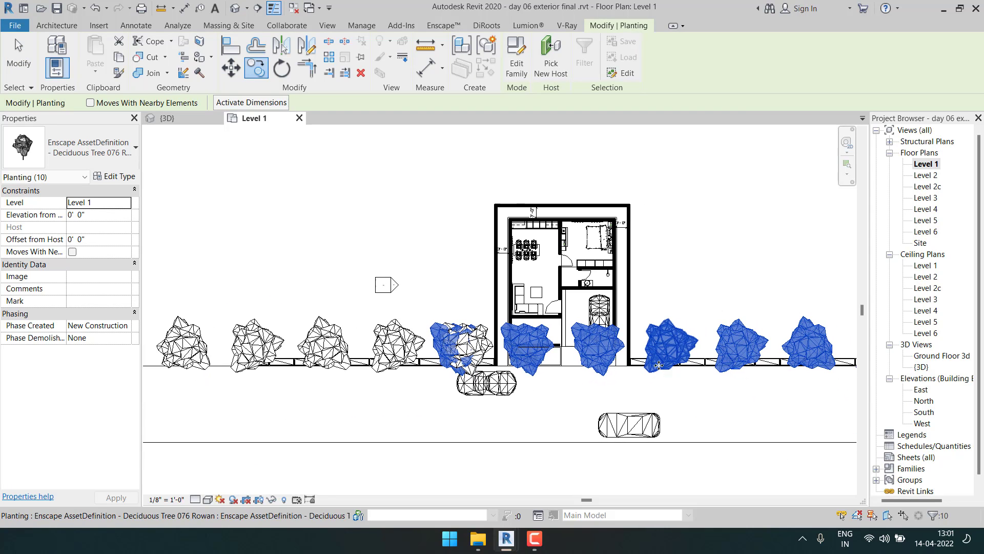
Move the copied trees horizontally so their row starts at the house's right boundary wall.
{"action": "left_click", "coordinate": [231, 68]}
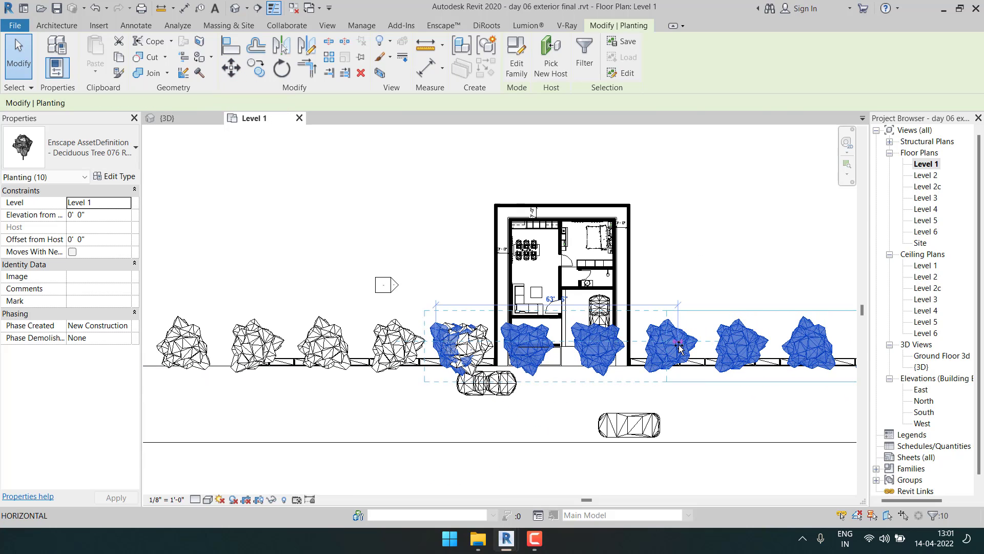
{"action": "key", "text": "Escape"}
{"action": "left_click_drag", "start_coordinate": [679, 345], "coordinate": [631, 342]}
{"action": "scroll", "coordinate": [665, 381], "scroll_direction": "down", "scroll_amount": 2}
{"action": "key", "text": "Escape"}
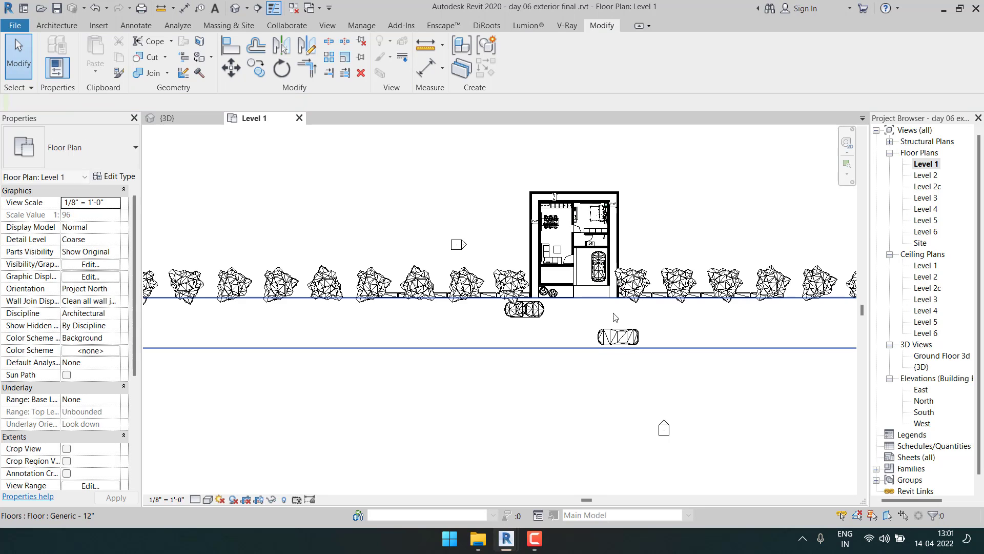
Copy all hedge groups straight down about 25'-6" to the opposite side of the road.
{"action": "scroll", "coordinate": [484, 300], "scroll_direction": "up", "scroll_amount": 2}
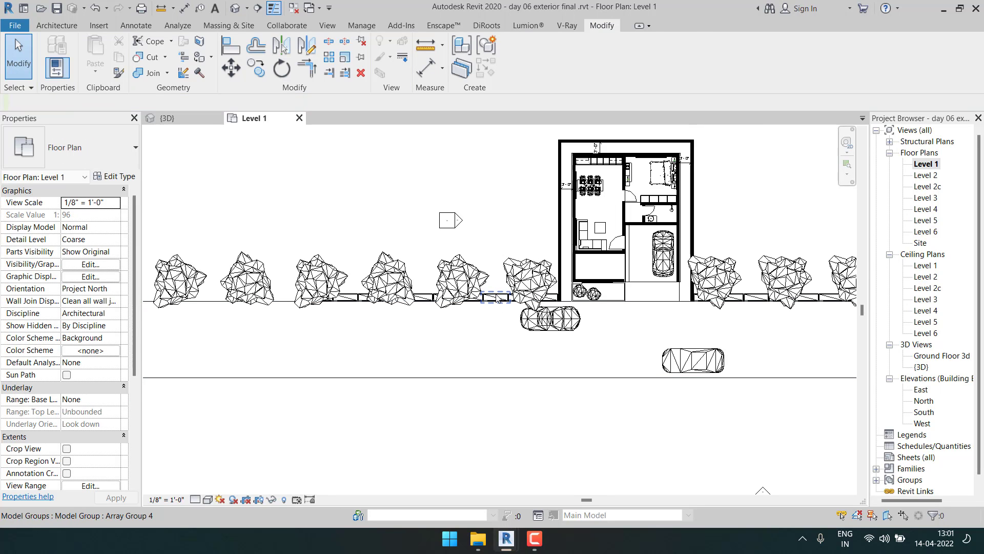
{"action": "left_click", "coordinate": [488, 295]}
{"action": "key", "text": "a"}
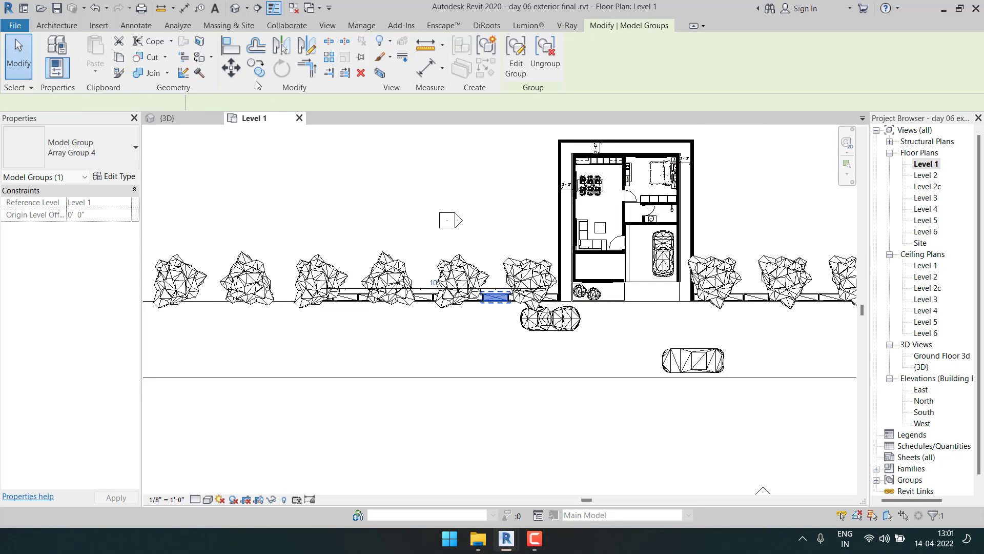
{"action": "key", "text": "m"}
{"action": "key", "text": "v"}
{"action": "left_click", "coordinate": [420, 301]}
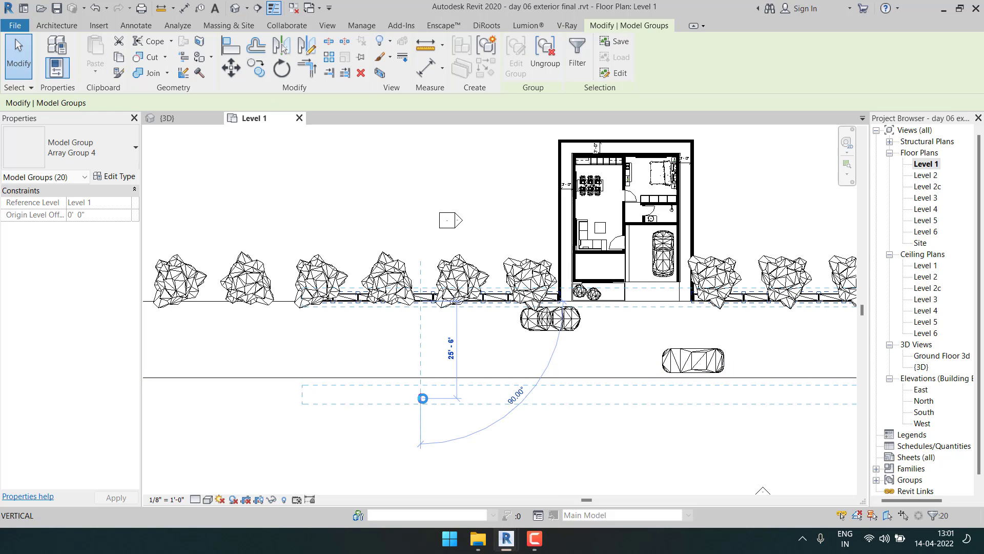
{"action": "left_click", "coordinate": [420, 398]}
{"action": "key", "text": "Escape"}
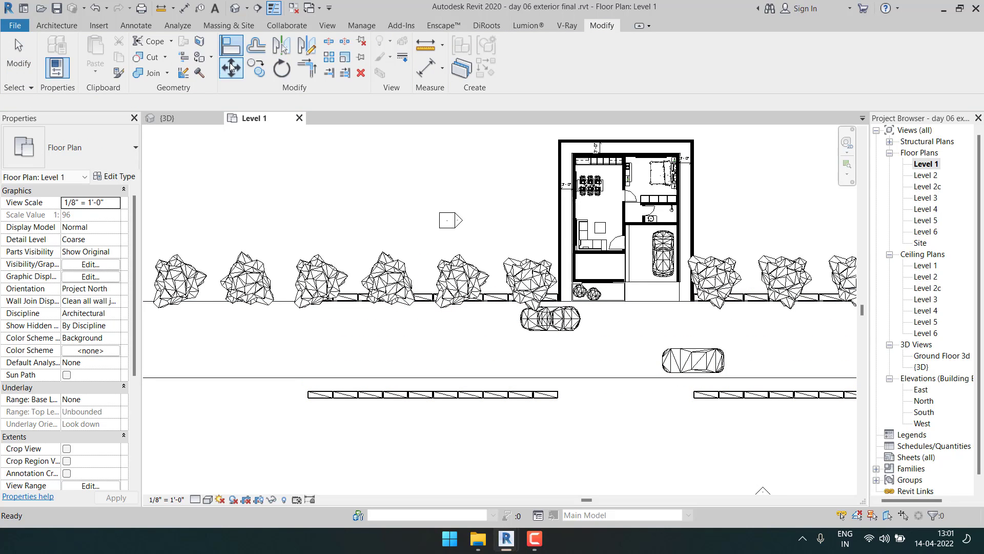
Turn off selection by face and move both copied hedge rows up 3'-5 3/16" against the road's lower edge.
{"action": "left_click", "coordinate": [315, 395]}
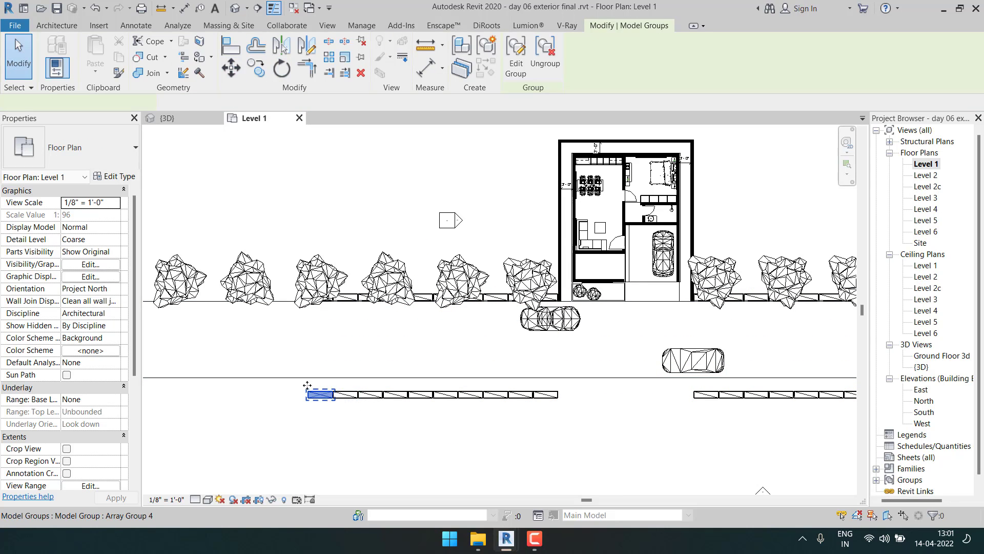
{"action": "key", "text": "Escape"}
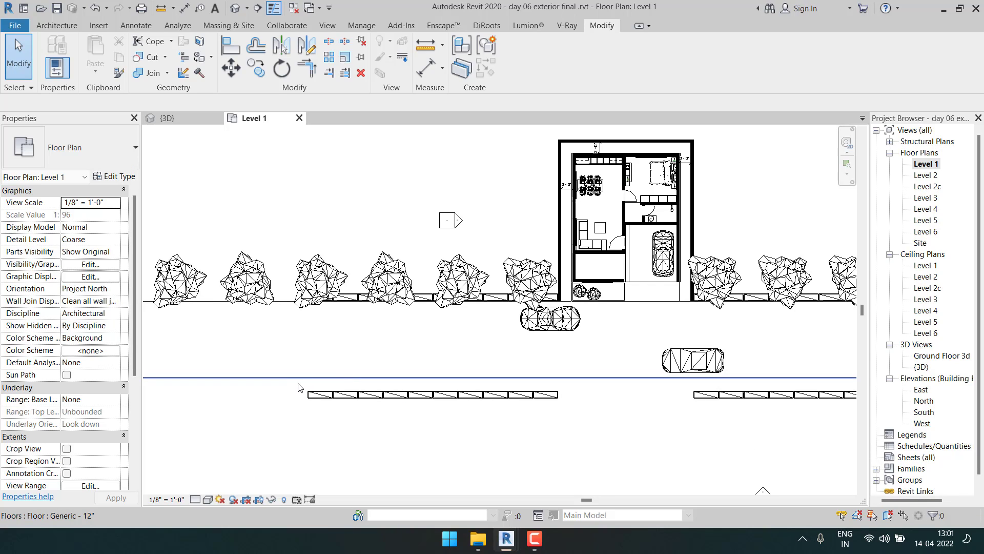
{"action": "left_click_drag", "start_coordinate": [834, 439], "coordinate": [813, 446]}
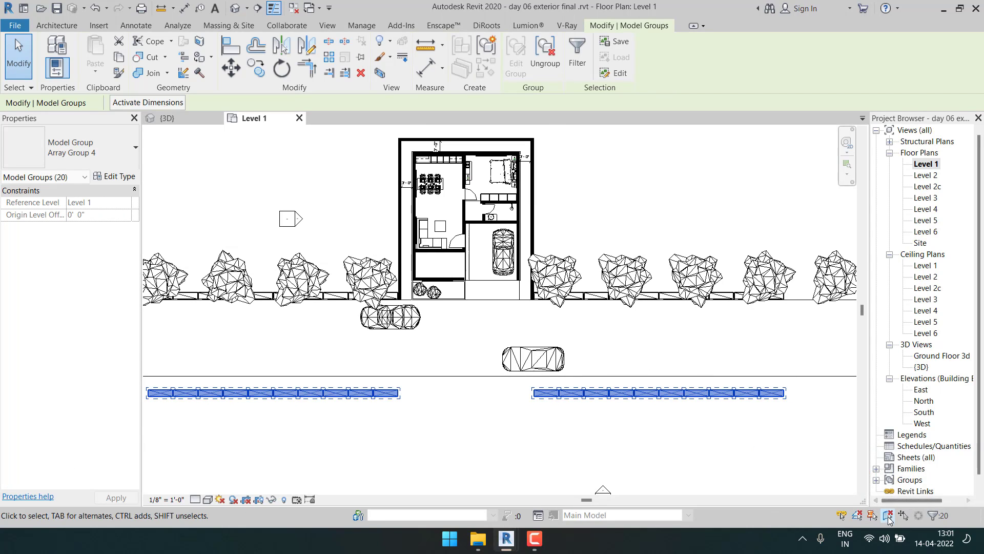
{"action": "left_click_drag", "start_coordinate": [883, 497], "coordinate": [866, 520]}
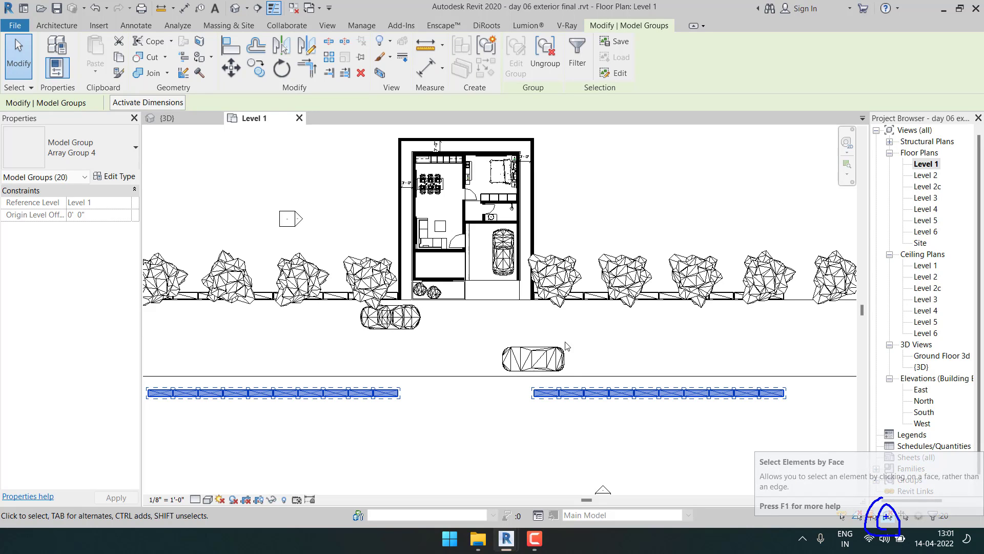
{"action": "scroll", "coordinate": [394, 406], "scroll_direction": "up", "scroll_amount": 5}
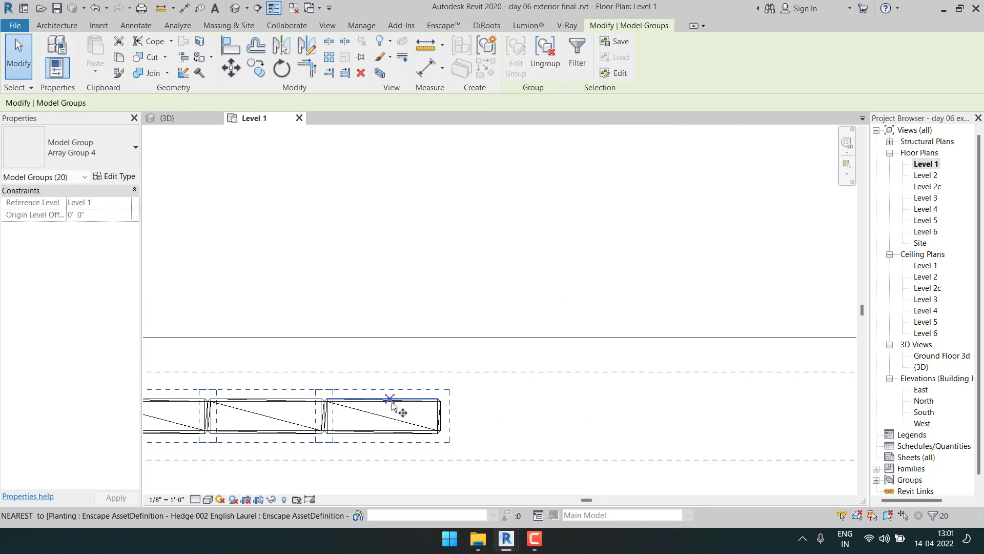
{"action": "left_click", "coordinate": [390, 398]}
{"action": "left_click", "coordinate": [389, 338]}
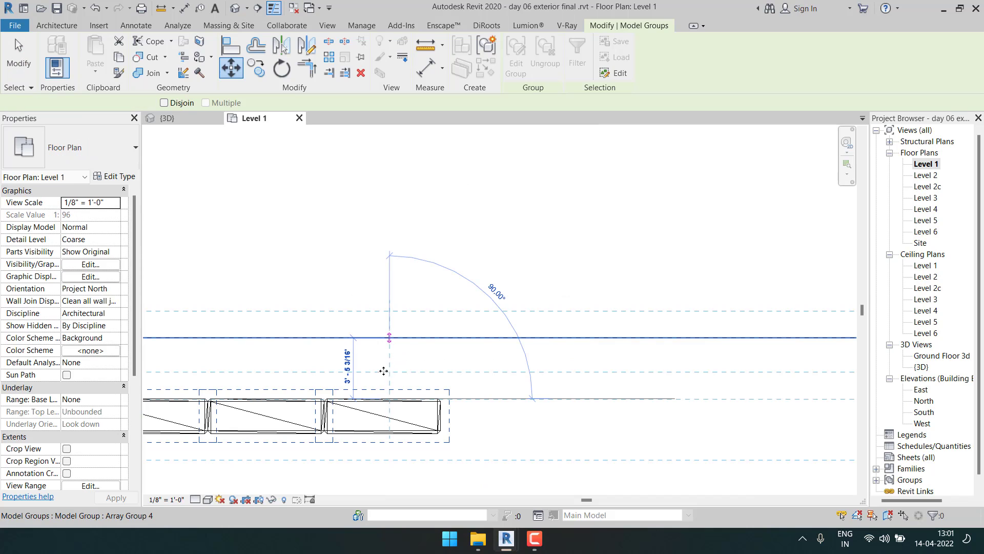
{"action": "scroll", "coordinate": [385, 376], "scroll_direction": "down", "scroll_amount": 3}
{"action": "key", "text": "Escape"}
{"action": "key", "text": "Escape"}
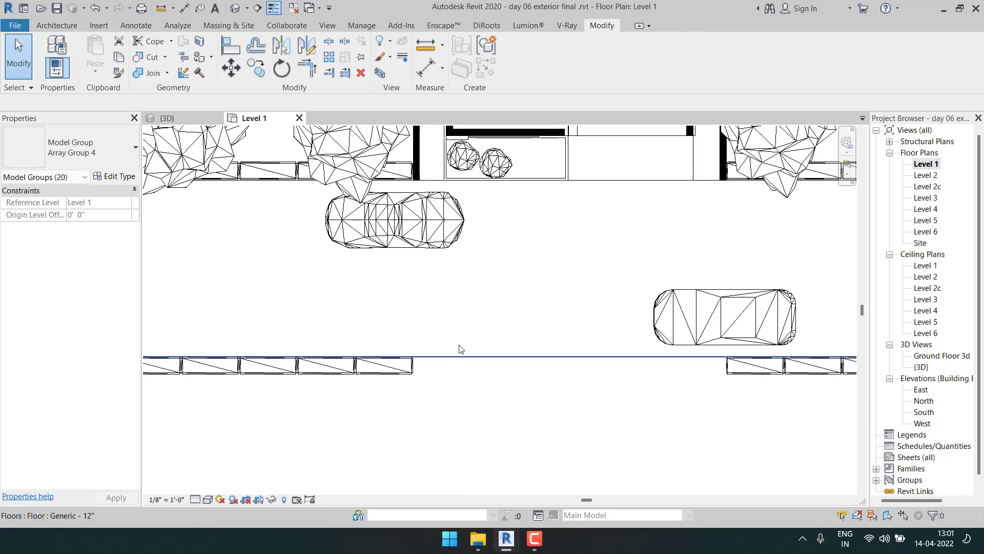
Ungroup the end hedge segment of the lower-left row, next to the gap, and select its planting.
{"action": "left_click", "coordinate": [388, 369]}
{"action": "key", "text": "Tab"}
{"action": "left_click", "coordinate": [388, 369]}
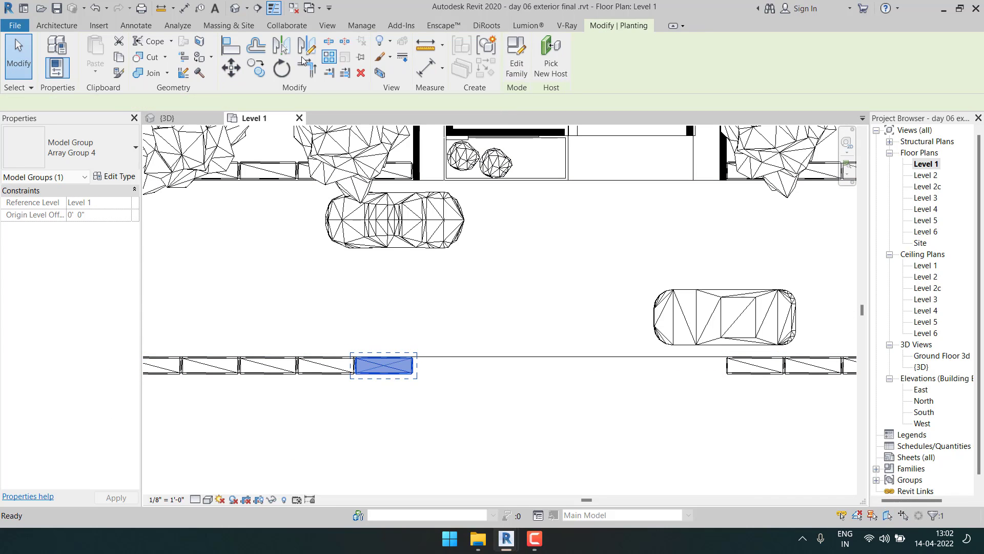
Try to copy the end hedge segment into the gap between the lower rows, and delete the copy.
{"action": "left_click", "coordinate": [355, 366]}
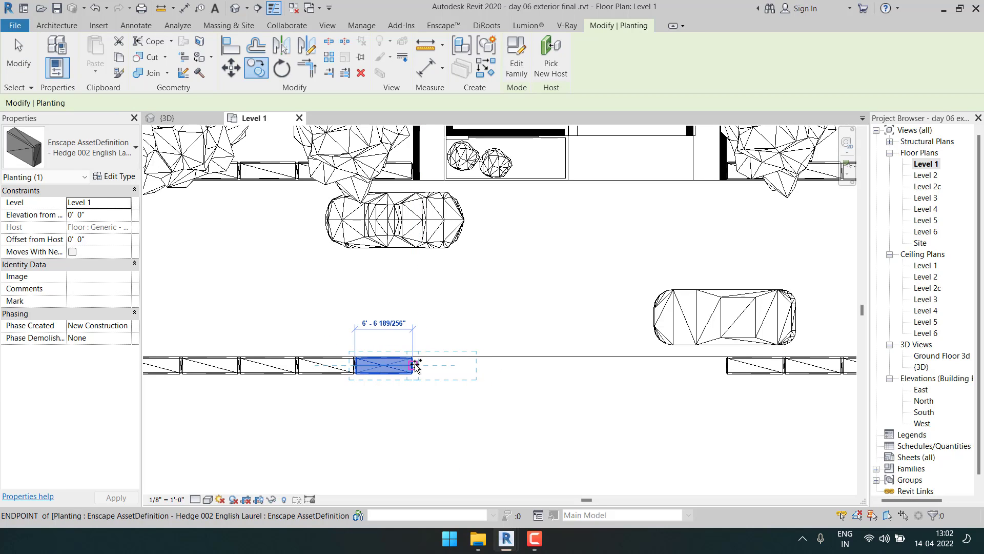
{"action": "left_click", "coordinate": [413, 366]}
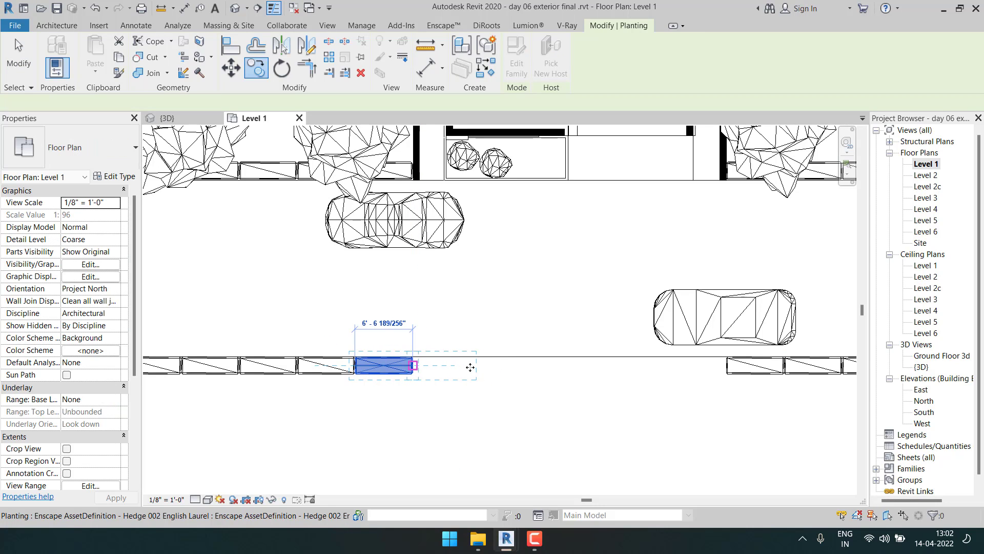
{"action": "left_click_drag", "start_coordinate": [412, 366], "coordinate": [472, 366]}
{"action": "left_click", "coordinate": [257, 62]}
{"action": "scroll", "coordinate": [472, 367], "scroll_direction": "up", "scroll_amount": 3}
{"action": "key", "text": "Escape"}
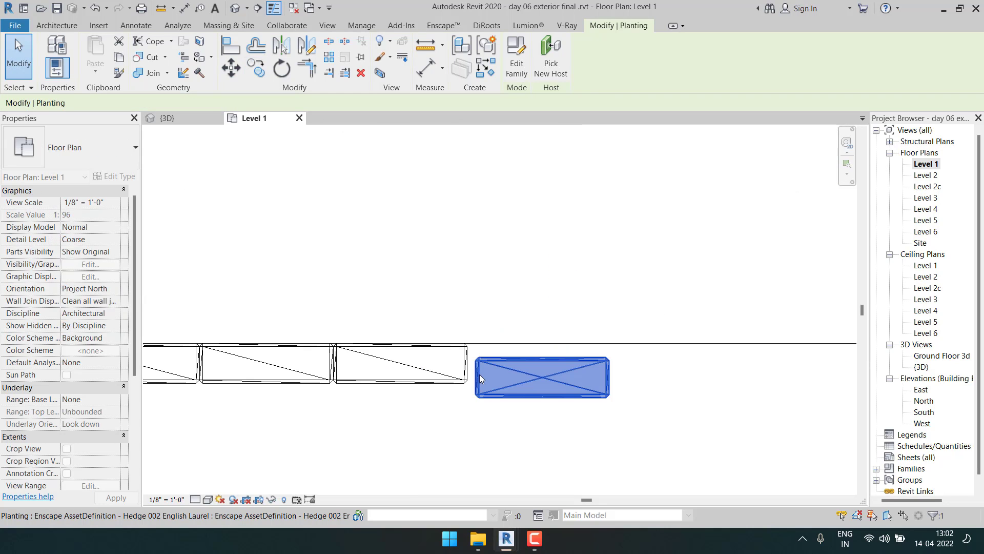
{"action": "key", "text": "Delete"}
Fill the gap between the lower hedge rows with end-to-end copies of the ungrouped end hedge segment.
{"action": "left_click", "coordinate": [407, 357]}
{"action": "left_click", "coordinate": [257, 69]}
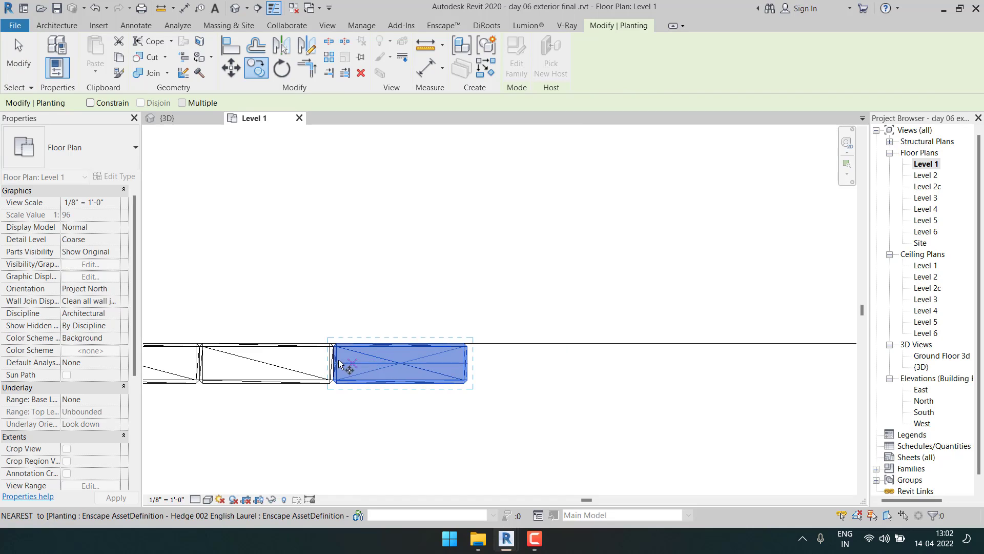
{"action": "left_click", "coordinate": [465, 363]}
{"action": "left_click", "coordinate": [599, 364]}
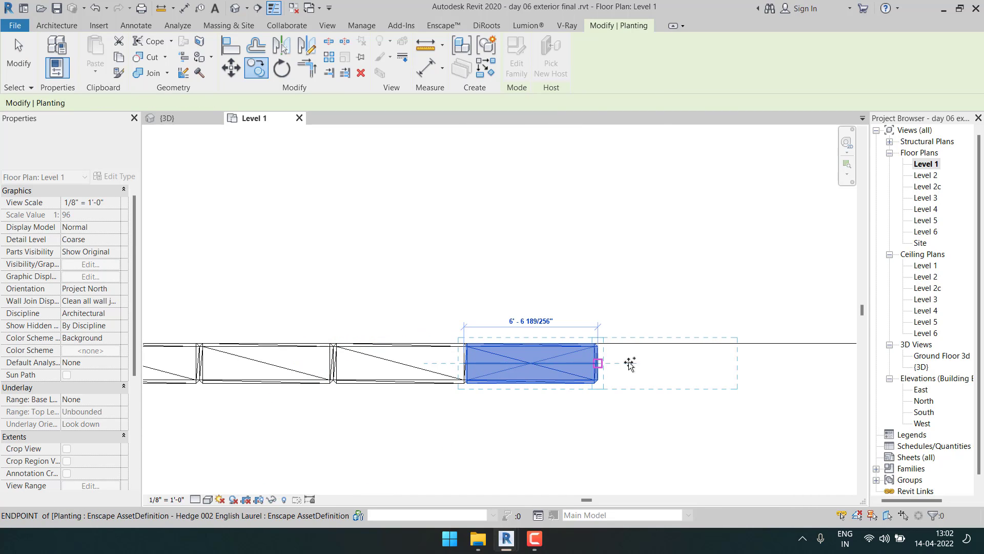
{"action": "left_click", "coordinate": [732, 363]}
{"action": "middle_click_drag", "start_coordinate": [718, 357], "coordinate": [458, 345]}
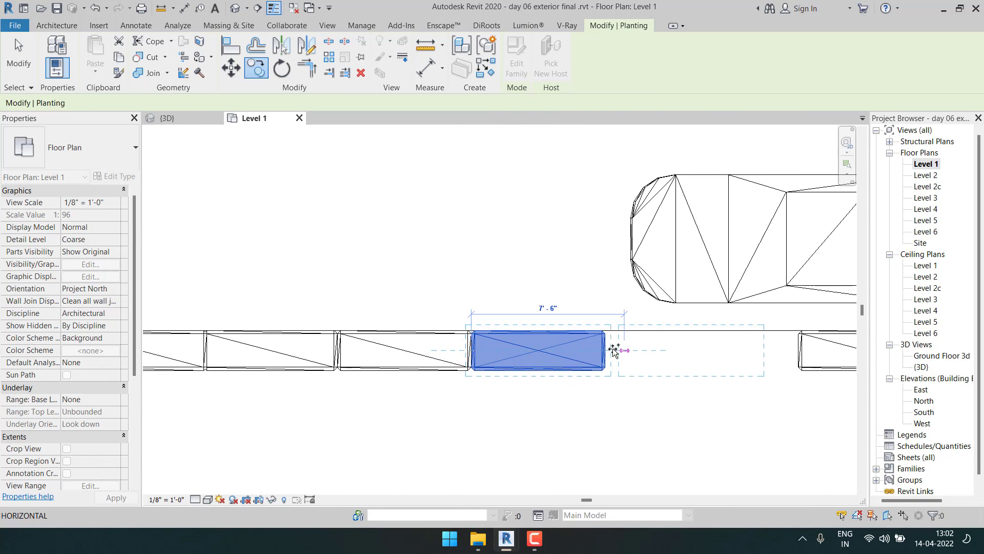
{"action": "left_click", "coordinate": [605, 350]}
{"action": "key", "text": "Escape"}
{"action": "scroll", "coordinate": [728, 354], "scroll_direction": "down", "scroll_amount": 5}
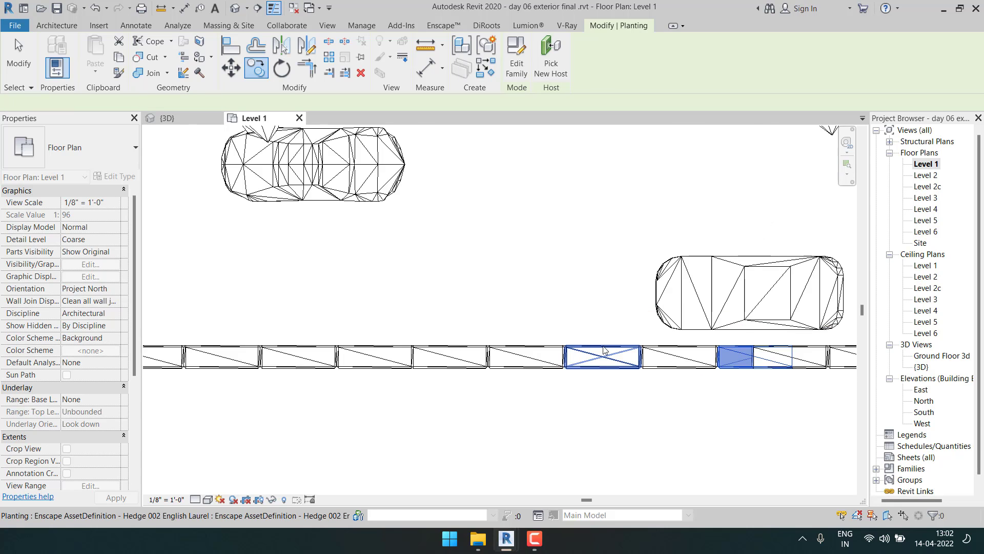
{"action": "key", "text": "Escape"}
{"action": "middle_click_drag", "start_coordinate": [630, 367], "coordinate": [611, 384]}
Copy the large Deciduous Tree 020 from the site's upper-left corner across the lawn behind the house, spacing the copies irregularly.
{"action": "scroll", "coordinate": [499, 308], "scroll_direction": "down", "scroll_amount": 1}
{"action": "middle_click_drag", "start_coordinate": [497, 307], "coordinate": [561, 427]}
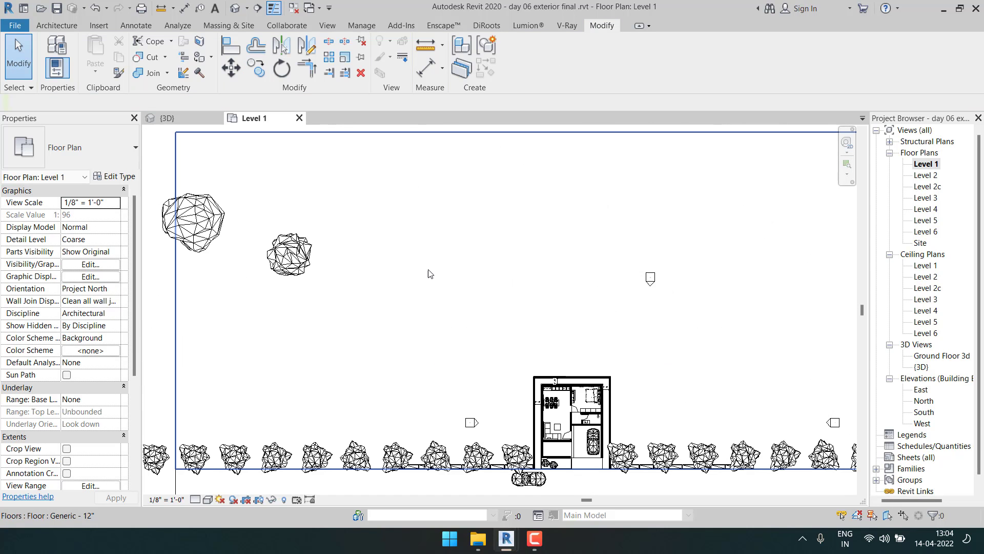
{"action": "left_click", "coordinate": [188, 209]}
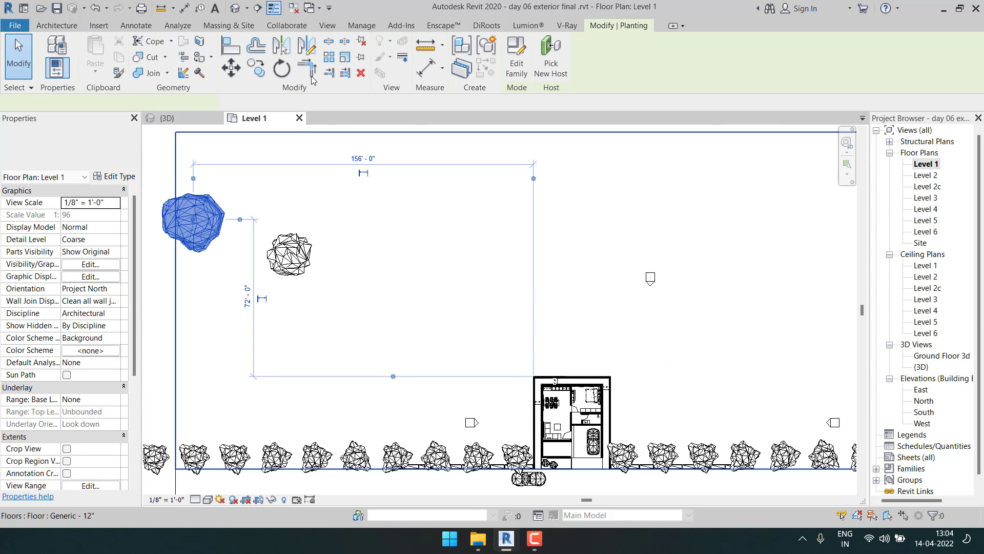
{"action": "left_click", "coordinate": [257, 67]}
{"action": "left_click", "coordinate": [307, 194]}
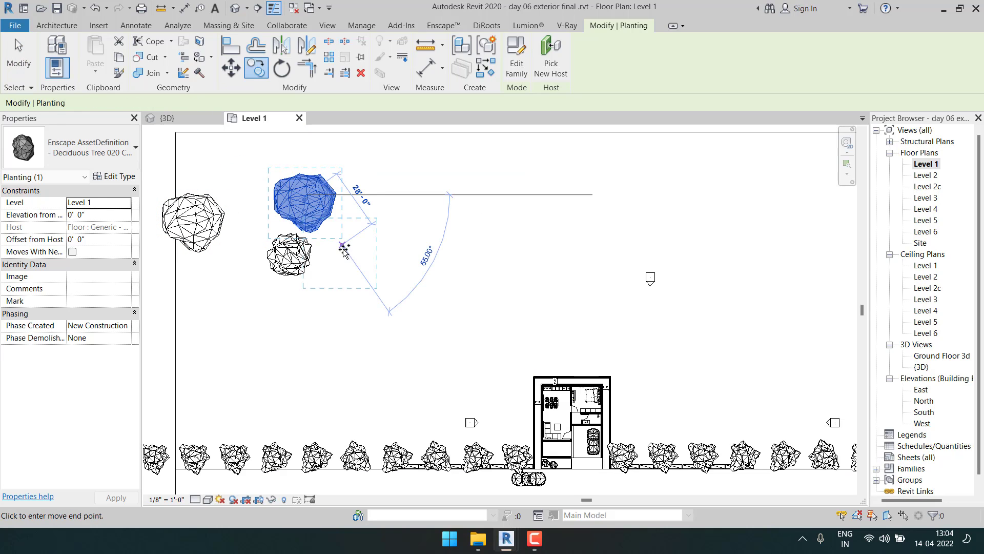
{"action": "left_click", "coordinate": [343, 246]}
{"action": "left_click", "coordinate": [450, 210]}
{"action": "left_click", "coordinate": [523, 183]}
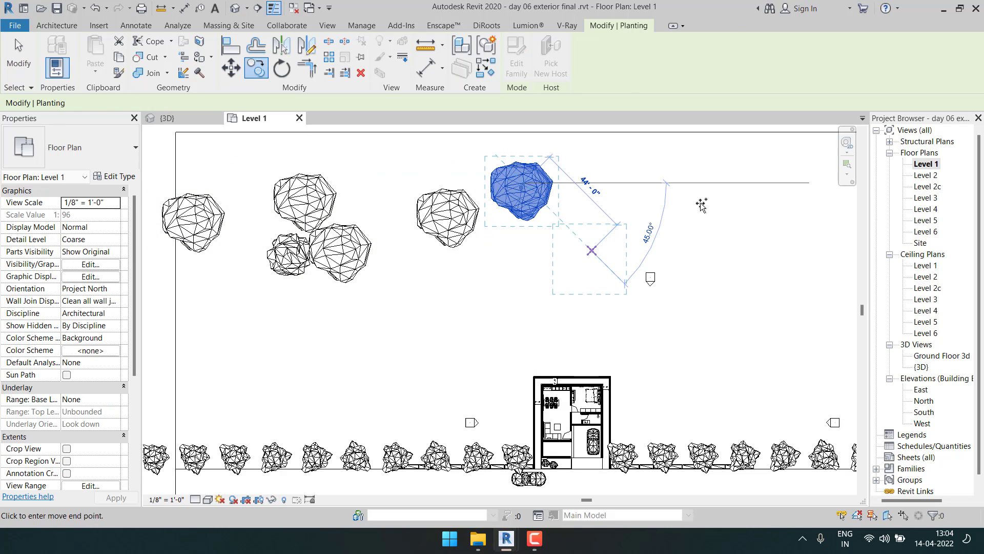
{"action": "left_click", "coordinate": [592, 251]}
{"action": "left_click", "coordinate": [702, 201]}
{"action": "left_click", "coordinate": [784, 231]}
Place more copies of the large tree near the right site boundary and in the open spots back towards the left.
{"action": "middle_click_drag", "start_coordinate": [739, 283], "coordinate": [636, 282]}
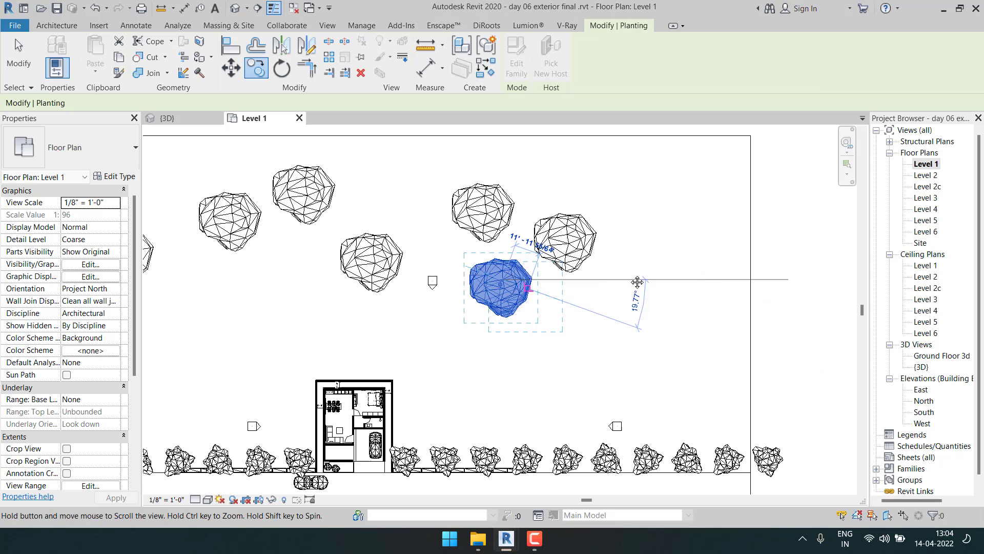
{"action": "left_click", "coordinate": [676, 267]}
{"action": "left_click", "coordinate": [620, 200]}
{"action": "left_click", "coordinate": [600, 302]}
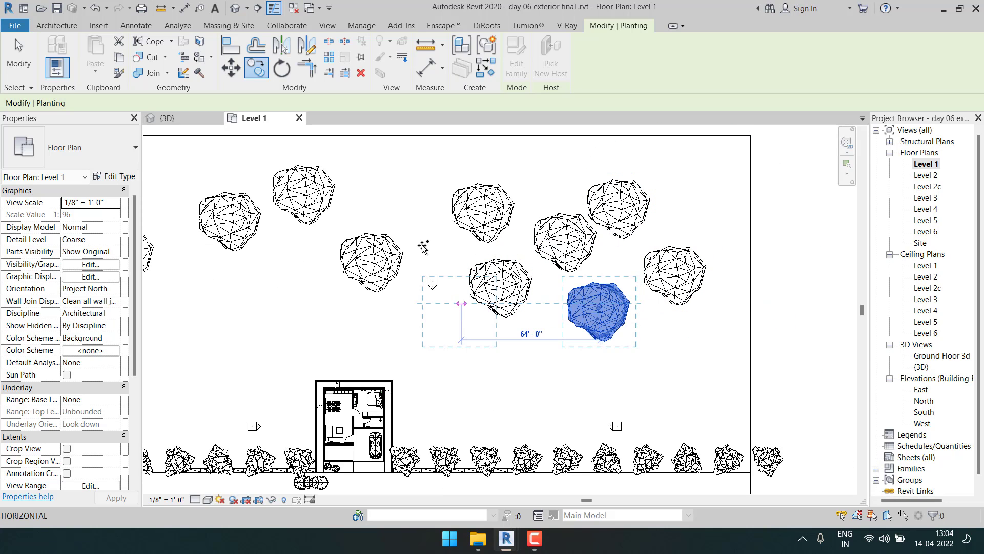
{"action": "left_click", "coordinate": [460, 302]}
{"action": "left_click", "coordinate": [412, 211]}
{"action": "left_click", "coordinate": [301, 280]}
{"action": "left_click", "coordinate": [215, 295]}
{"action": "middle_click_drag", "start_coordinate": [288, 287], "coordinate": [492, 278]}
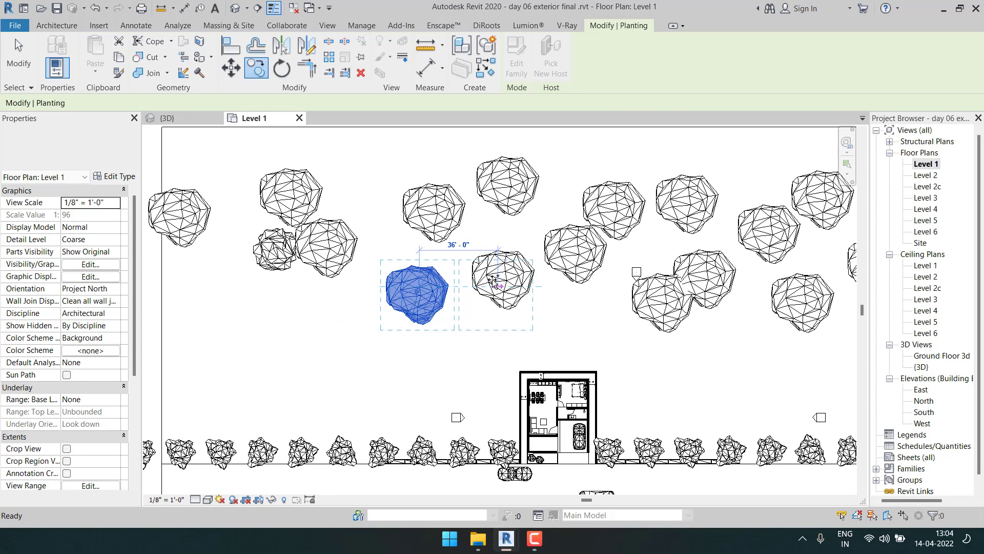
{"action": "key", "text": "Escape"}
Copy the smaller Deciduous Tree 026 Elm among the large trees on the left half of the rear lawn.
{"action": "left_click", "coordinate": [280, 256]}
{"action": "left_click", "coordinate": [257, 75]}
{"action": "left_click", "coordinate": [258, 236]}
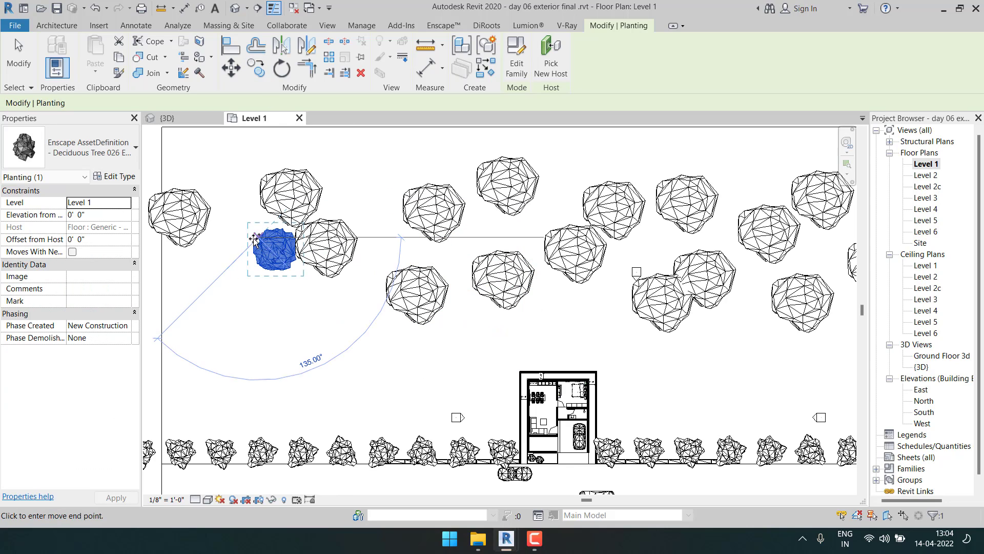
{"action": "left_click", "coordinate": [224, 227]}
{"action": "left_click", "coordinate": [225, 159]}
{"action": "left_click", "coordinate": [338, 158]}
{"action": "left_click", "coordinate": [366, 232]}
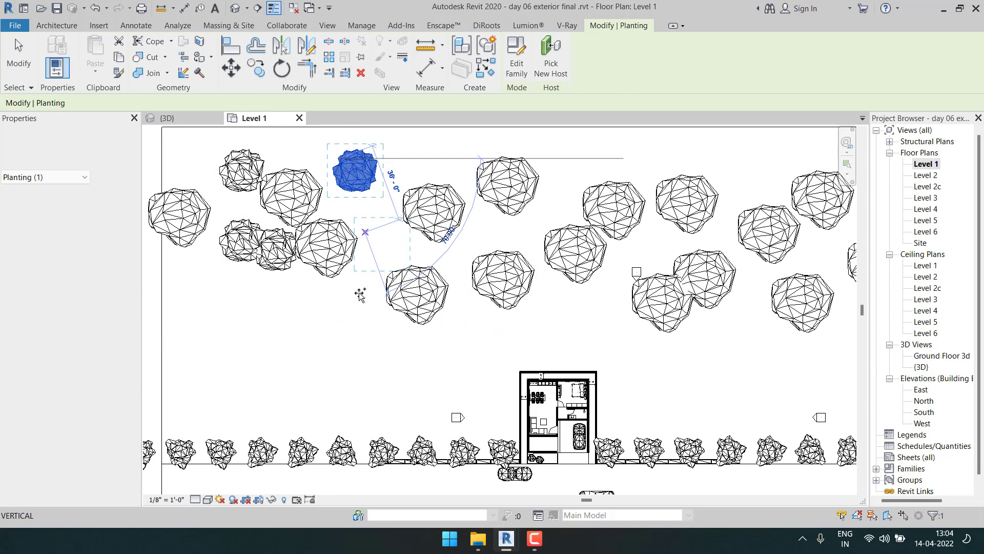
{"action": "left_click", "coordinate": [366, 293]}
{"action": "left_click", "coordinate": [526, 232]}
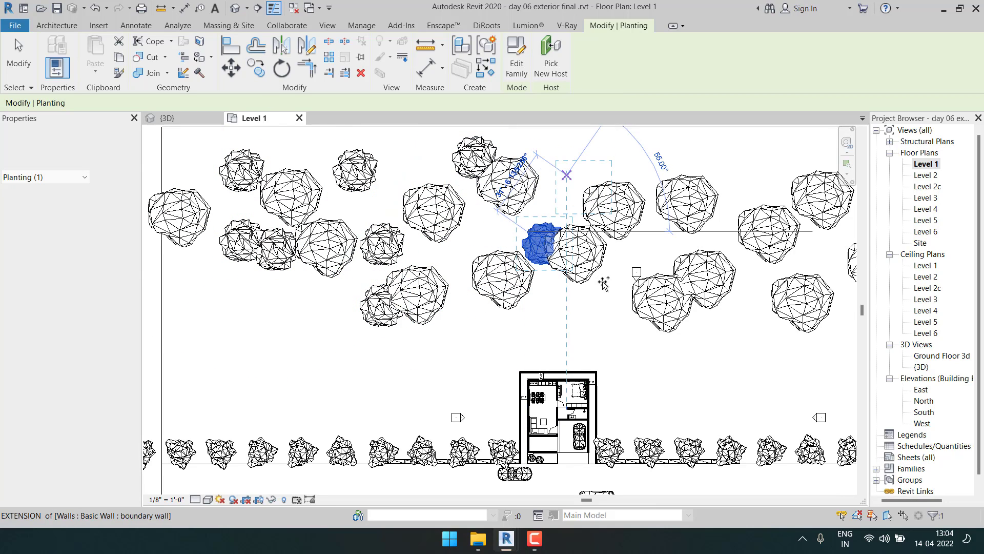
Scatter further elm copies among the large trees on the right half and directly behind the house.
{"action": "left_click", "coordinate": [567, 175]}
{"action": "left_click", "coordinate": [597, 281]}
{"action": "left_click", "coordinate": [678, 158]}
{"action": "left_click", "coordinate": [765, 158]}
{"action": "left_click", "coordinate": [740, 286]}
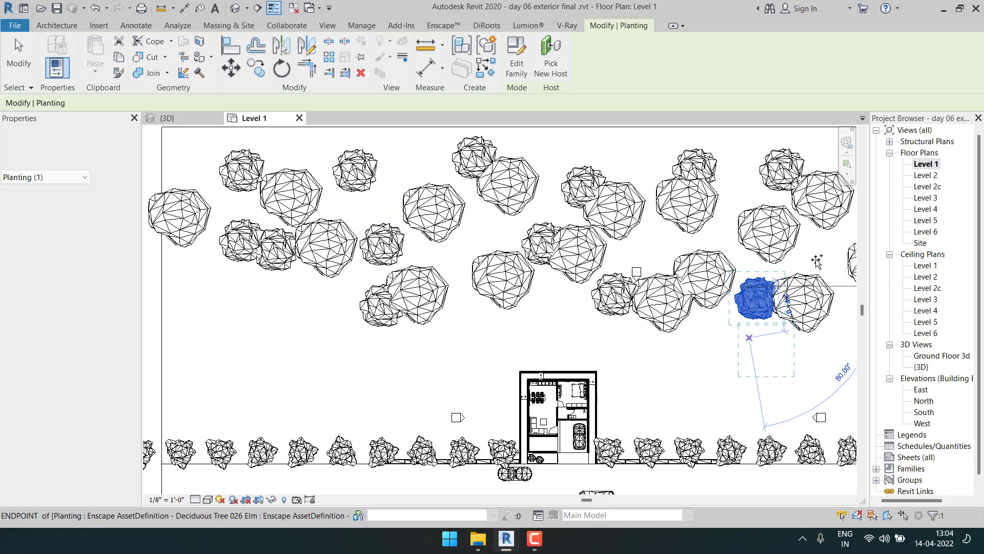
{"action": "left_click", "coordinate": [749, 337]}
{"action": "left_click", "coordinate": [818, 258]}
{"action": "left_click", "coordinate": [534, 303]}
{"action": "left_click", "coordinate": [472, 239]}
{"action": "key", "text": "Escape"}
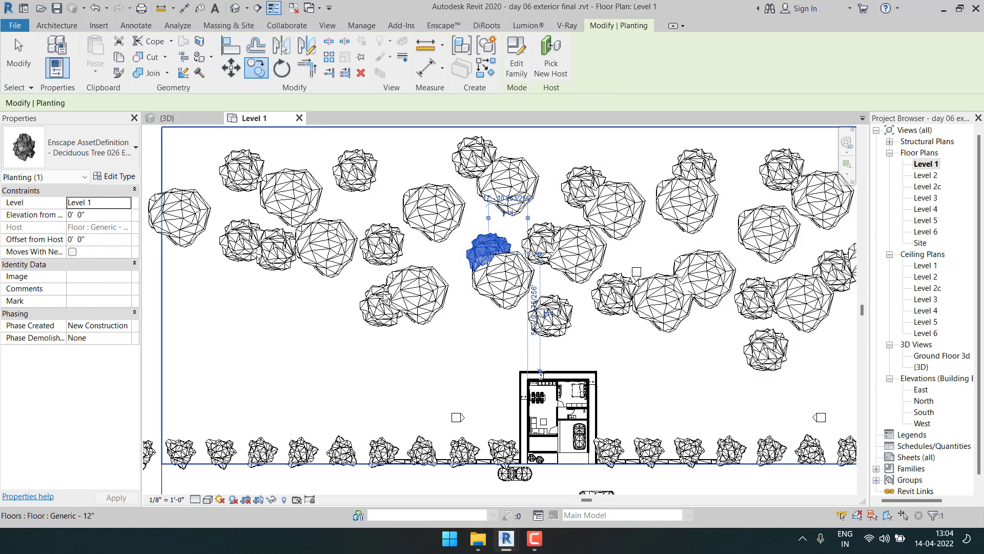
{"action": "key", "text": "Escape"}
Open the default 3D view and select the right-hand hedge groups and the adjoining loose segment on the road's near side.
{"action": "middle_click_drag", "start_coordinate": [595, 343], "coordinate": [565, 321]}
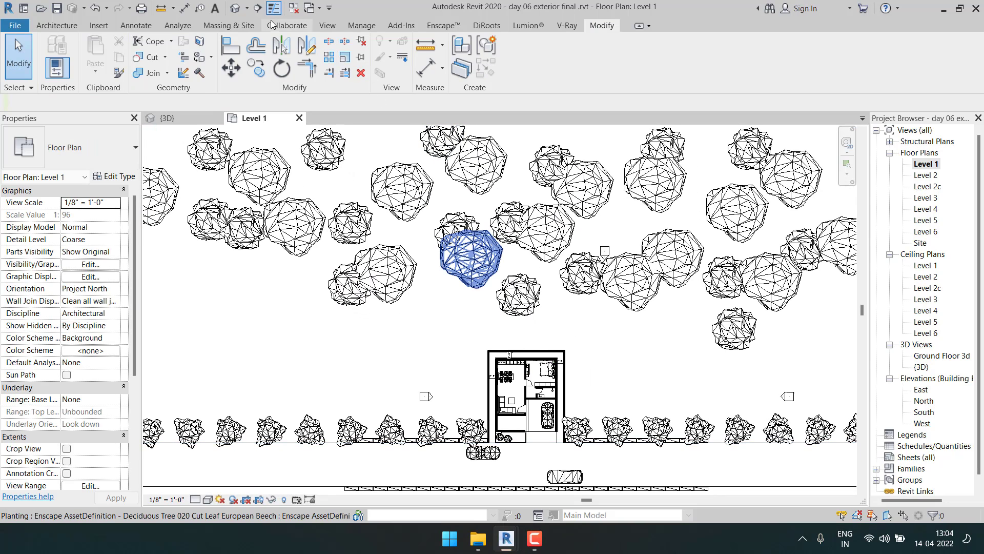
{"action": "left_click", "coordinate": [236, 9]}
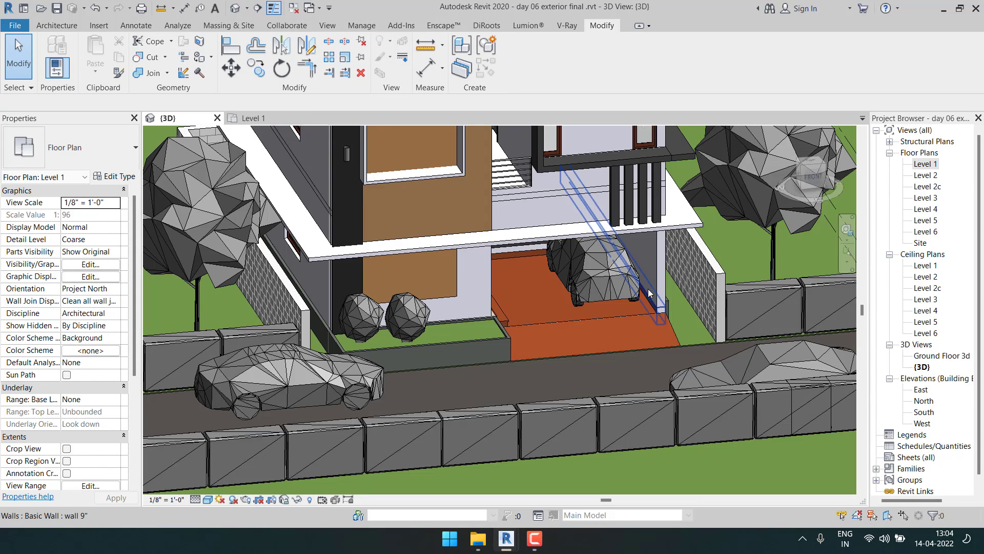
{"action": "scroll", "coordinate": [540, 293], "scroll_direction": "down", "scroll_amount": 3}
{"action": "middle_click_drag", "start_coordinate": [756, 335], "coordinate": [543, 353]}
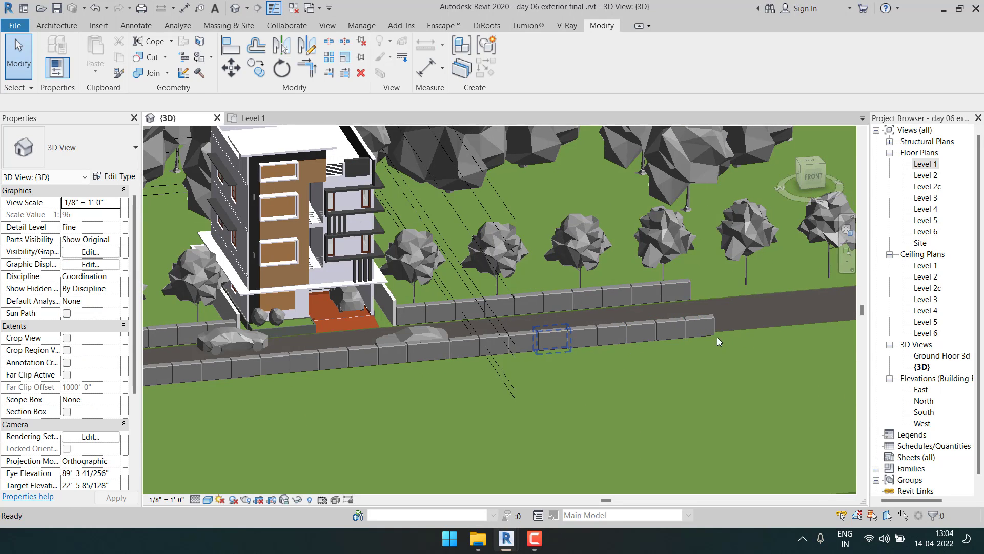
{"action": "left_click", "coordinate": [708, 327]}
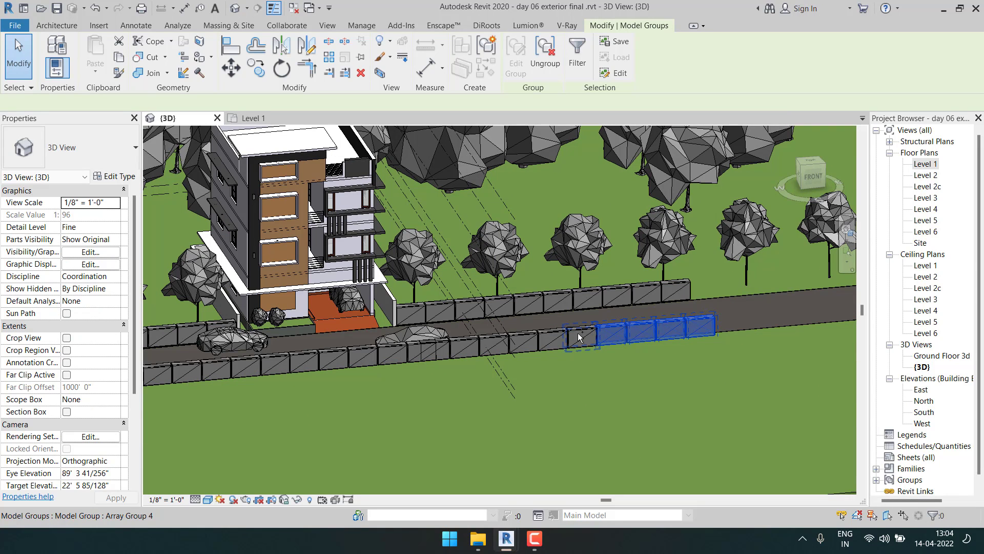
{"action": "left_click", "coordinate": [447, 345], "text": "ctrl"}
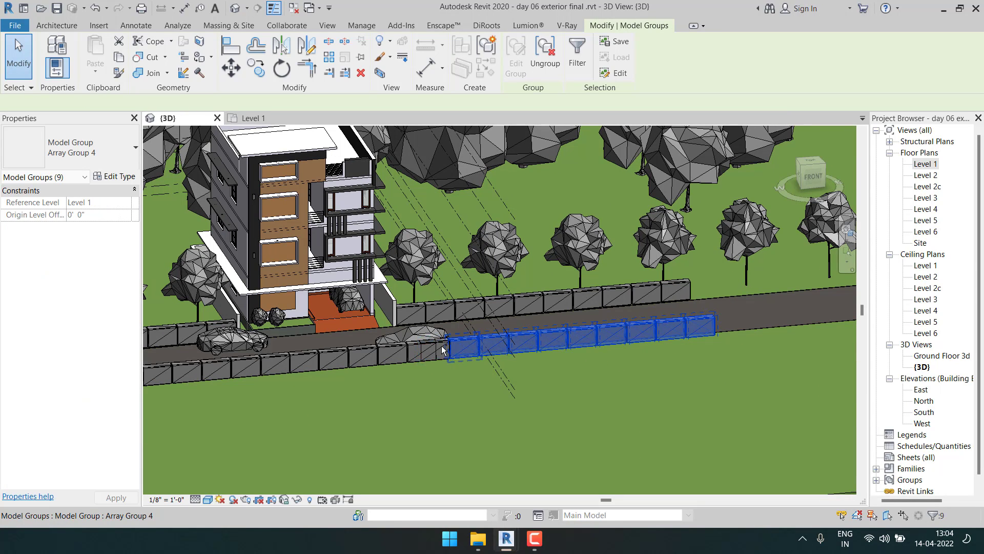
{"action": "left_click", "coordinate": [433, 352], "text": "ctrl"}
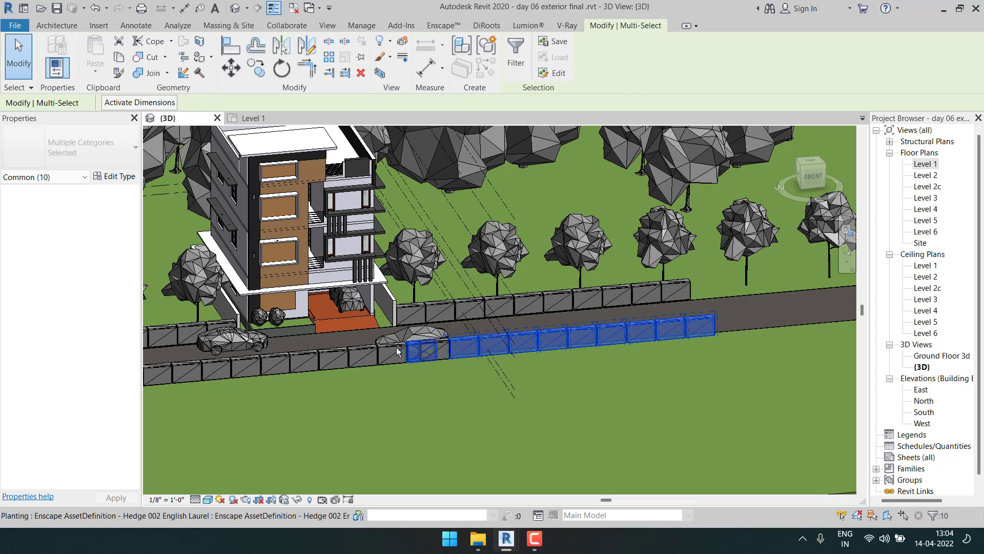
Add the remaining hedges of the near-side row to the selection, through to its left end.
{"action": "middle_click_drag", "start_coordinate": [389, 349], "coordinate": [656, 342]}
{"action": "scroll", "coordinate": [656, 342], "scroll_direction": "up", "scroll_amount": 5}
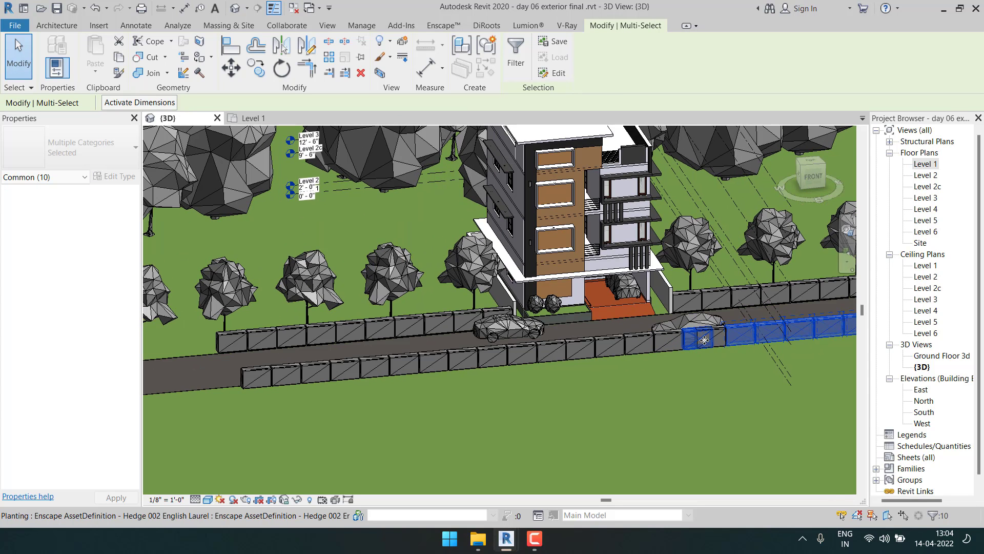
{"action": "left_click_drag", "start_coordinate": [694, 337], "coordinate": [370, 350]}
{"action": "middle_click_drag", "start_coordinate": [301, 354], "coordinate": [659, 339]}
{"action": "left_click", "coordinate": [613, 355], "text": "ctrl"}
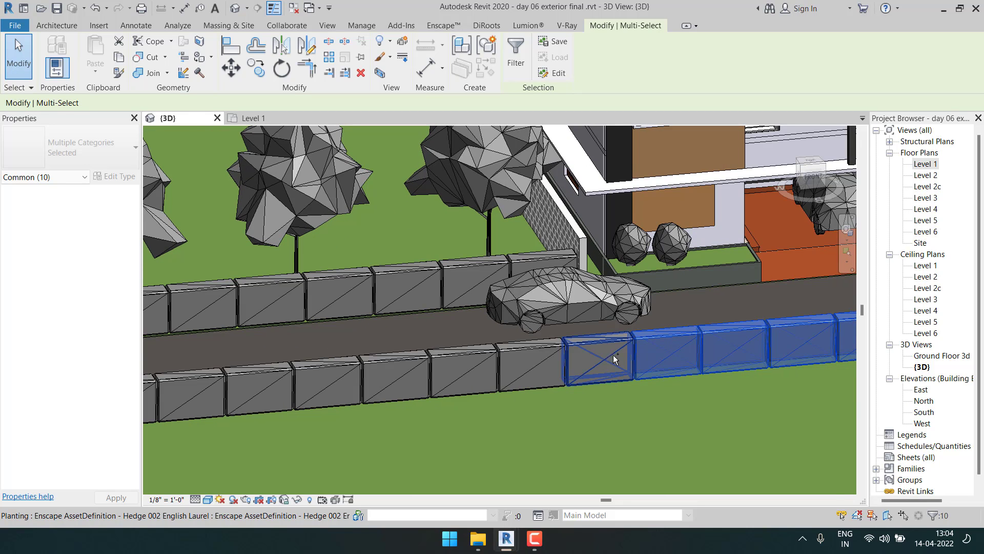
{"action": "left_click", "coordinate": [531, 362], "text": "ctrl"}
{"action": "left_click", "coordinate": [456, 365], "text": "ctrl"}
{"action": "middle_click_drag", "start_coordinate": [318, 374], "coordinate": [582, 336]}
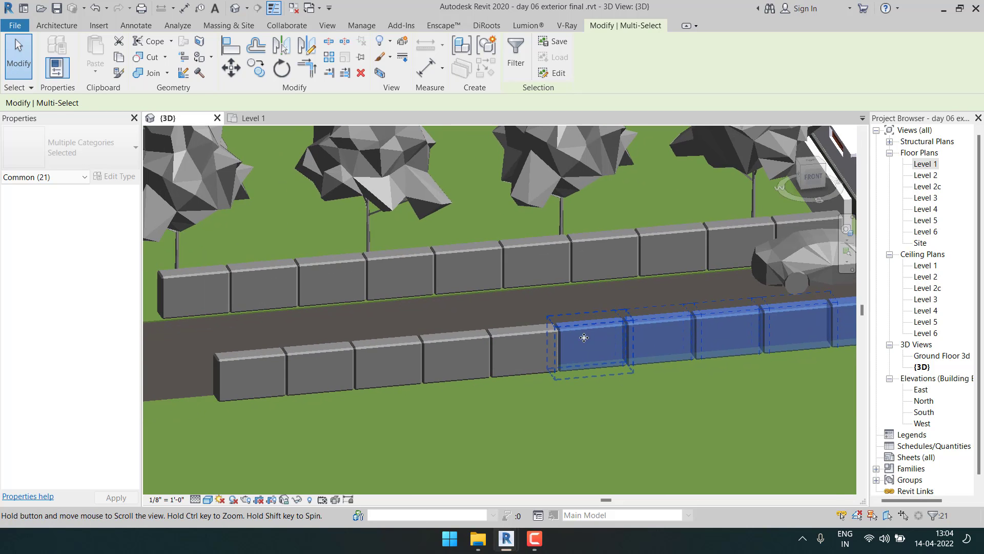
{"action": "left_click", "coordinate": [529, 345], "text": "ctrl"}
{"action": "left_click", "coordinate": [466, 351], "text": "ctrl"}
{"action": "left_click", "coordinate": [391, 353], "text": "ctrl"}
{"action": "left_click", "coordinate": [334, 357], "text": "ctrl"}
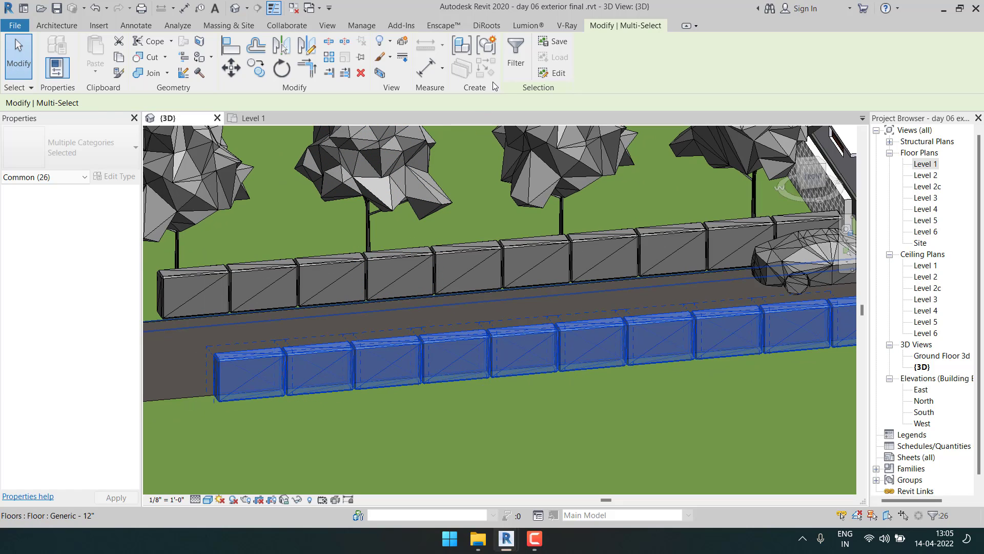
Filter the selection down to model groups only and ungroup them.
{"action": "left_click", "coordinate": [517, 60]}
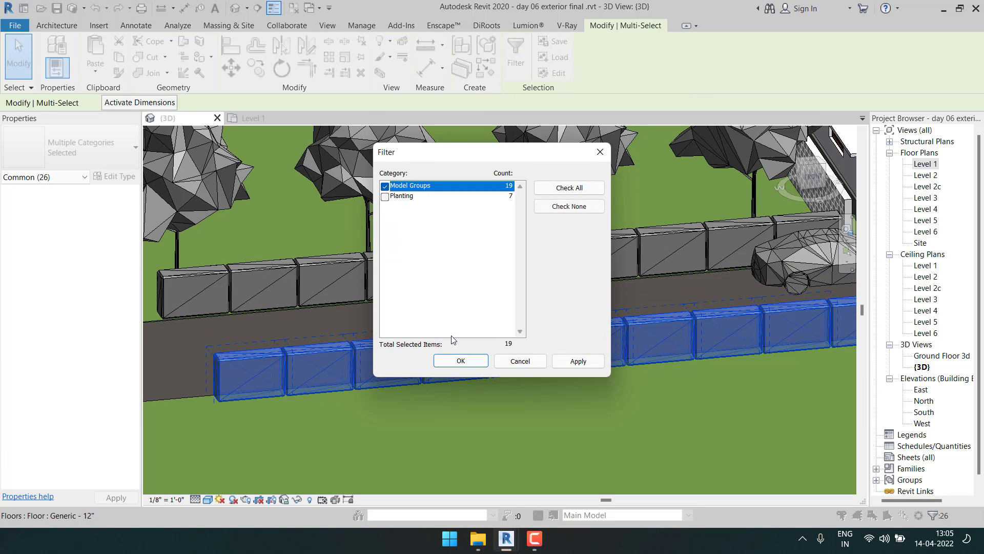
{"action": "left_click", "coordinate": [460, 360]}
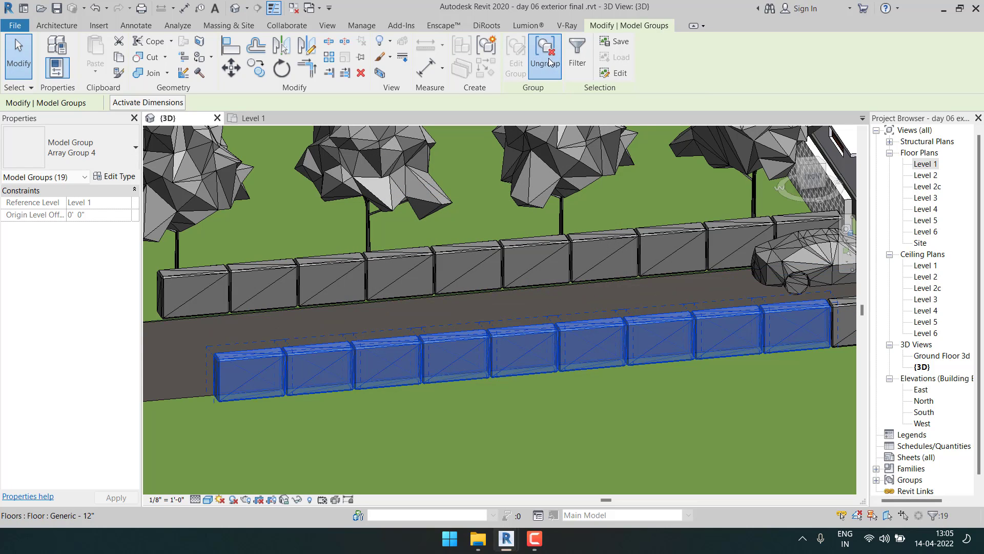
{"action": "left_click", "coordinate": [549, 61]}
Set the elevation from level of the ungrouped near-side hedges to -2'.
{"action": "scroll", "coordinate": [468, 220], "scroll_direction": "down", "scroll_amount": 3}
{"action": "middle_click_drag", "start_coordinate": [612, 172], "coordinate": [403, 208]}
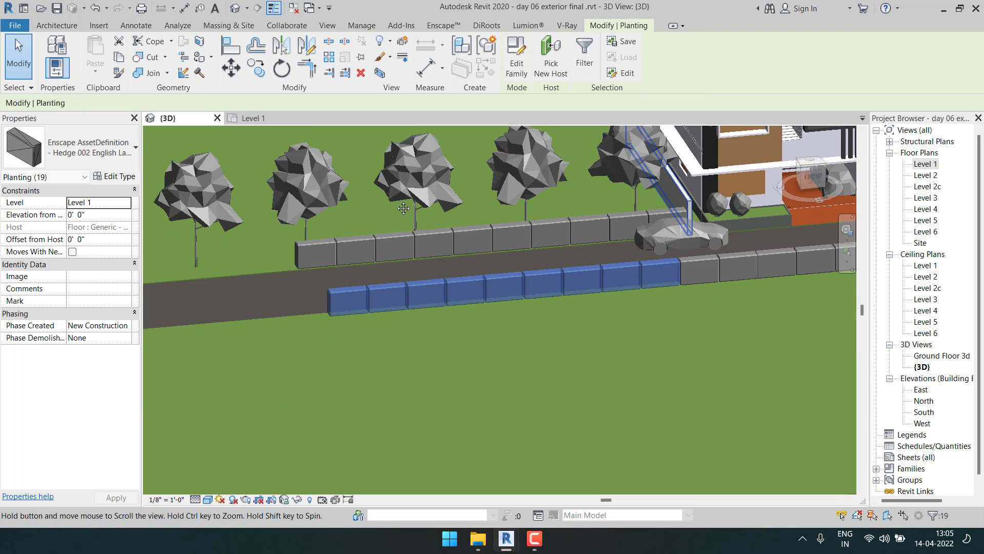
{"action": "scroll", "coordinate": [404, 208], "scroll_direction": "up", "scroll_amount": 2}
{"action": "left_click", "coordinate": [126, 218]}
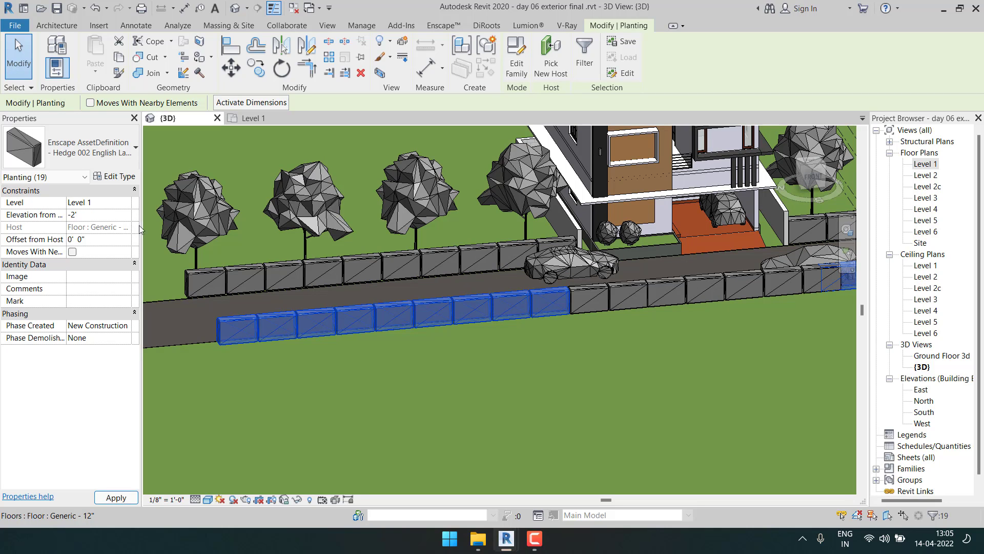
{"action": "middle_click_drag", "start_coordinate": [504, 335], "coordinate": [219, 380]}
{"action": "key", "text": "Escape"}
Select the loose hedge segments in front of the house and set their elevation from level to -2' as well.
{"action": "left_click", "coordinate": [340, 335], "text": "ctrl"}
{"action": "left_click", "coordinate": [381, 333], "text": "ctrl"}
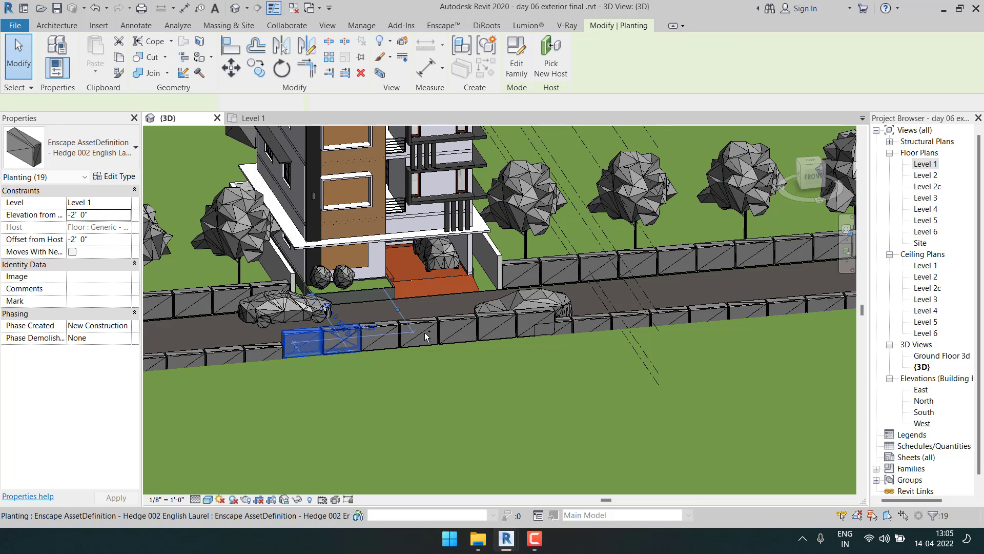
{"action": "left_click", "coordinate": [424, 332], "text": "ctrl"}
{"action": "left_click", "coordinate": [457, 331], "text": "ctrl"}
{"action": "left_click", "coordinate": [497, 328], "text": "ctrl"}
{"action": "left_click", "coordinate": [539, 325], "text": "ctrl"}
{"action": "middle_click_drag", "start_coordinate": [624, 330], "coordinate": [363, 336]}
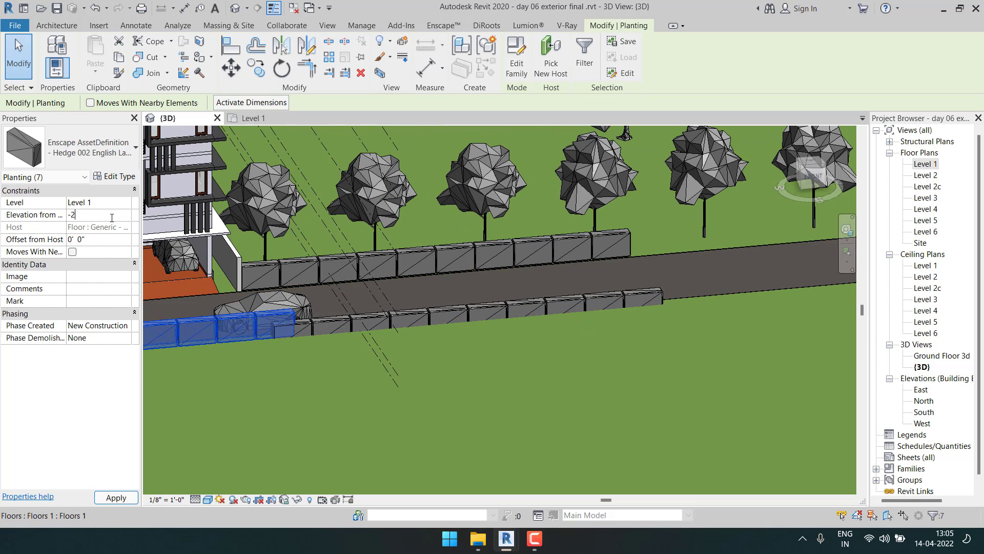
{"action": "key", "text": "Return"}
{"action": "key", "text": "Escape"}
Start the Enscape live rendering of the 3D view.
{"action": "scroll", "coordinate": [542, 274], "scroll_direction": "down", "scroll_amount": 2}
{"action": "middle_click_drag", "start_coordinate": [574, 279], "coordinate": [836, 285]}
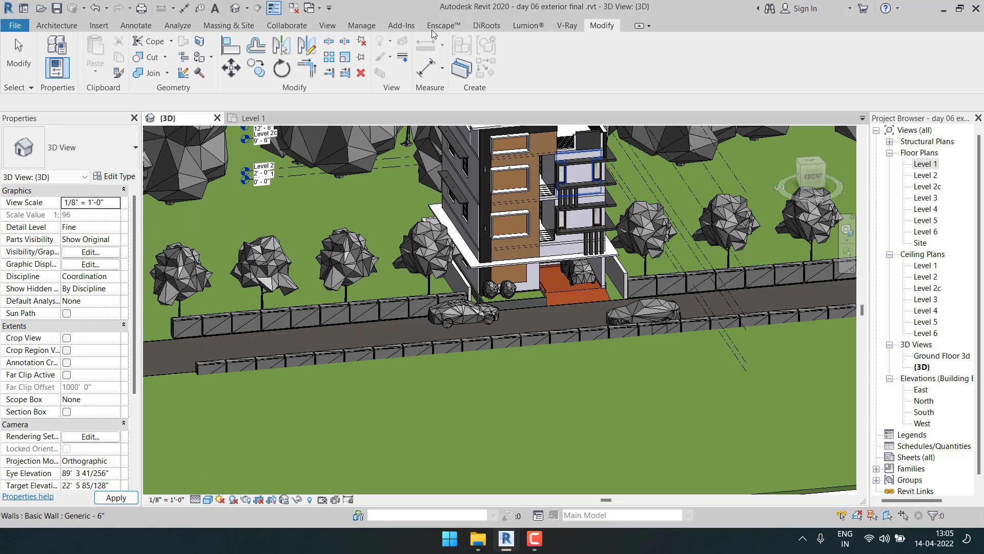
{"action": "left_click", "coordinate": [441, 25]}
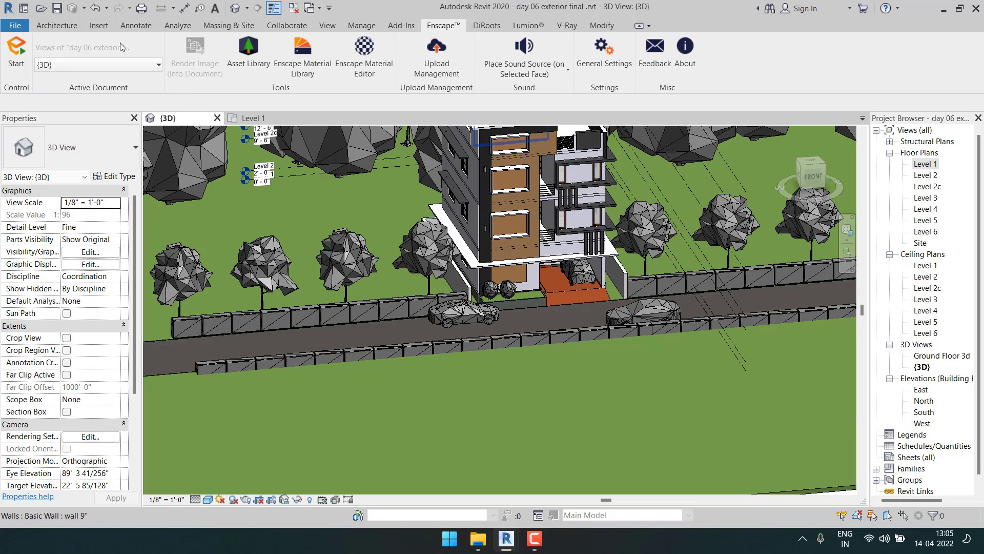
{"action": "left_click", "coordinate": [10, 54]}
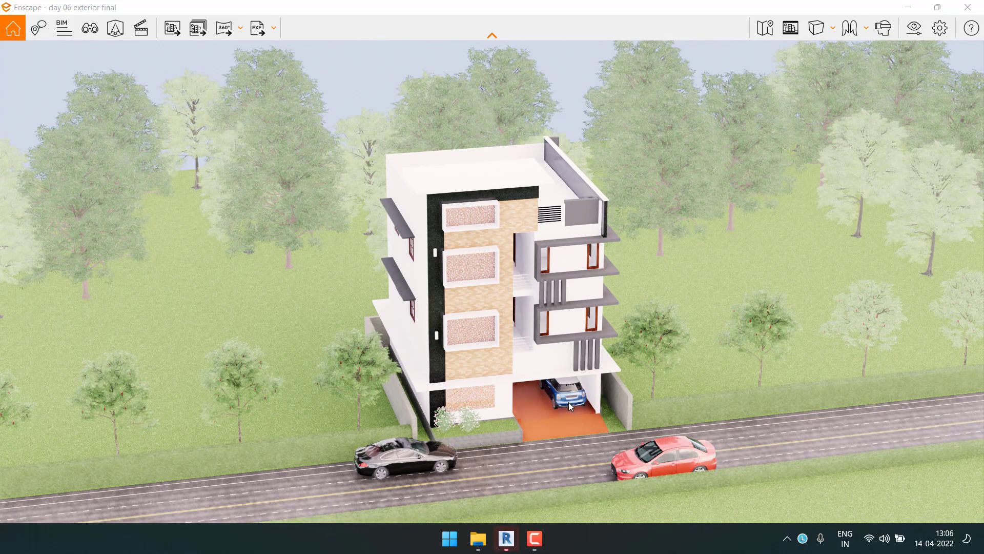
Lower the camera to a street-side view facing the house and check the roadside hedge height against the parked cars.
{"action": "right_click_drag", "start_coordinate": [568, 402], "coordinate": [565, 250]}
{"action": "right_click_drag", "start_coordinate": [382, 335], "coordinate": [383, 338]}
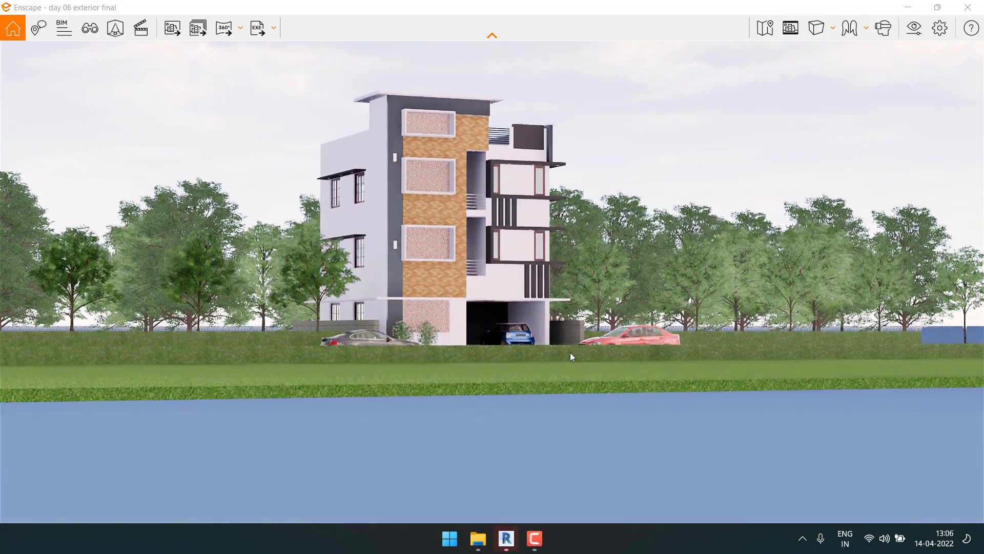
{"action": "key", "text": "e"}
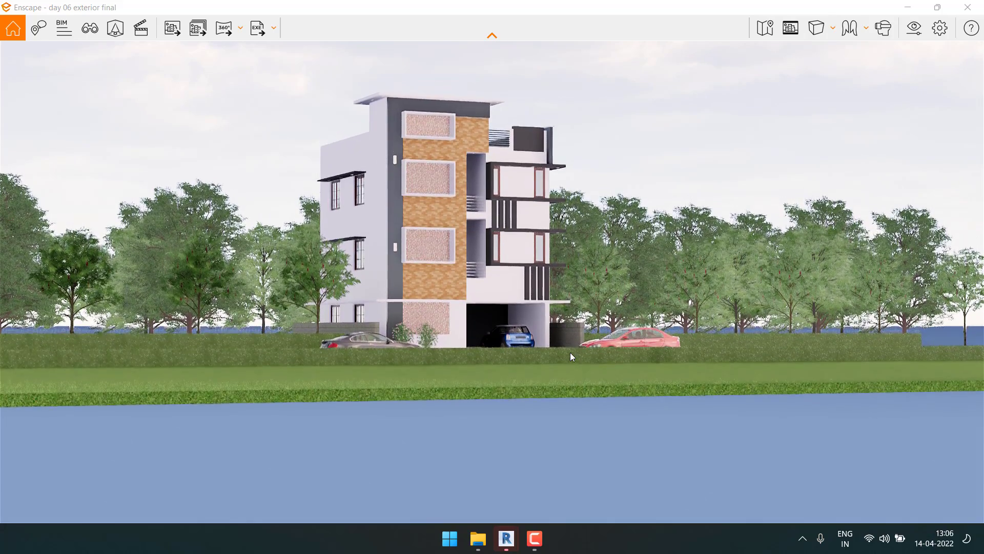
{"action": "key", "text": "w"}
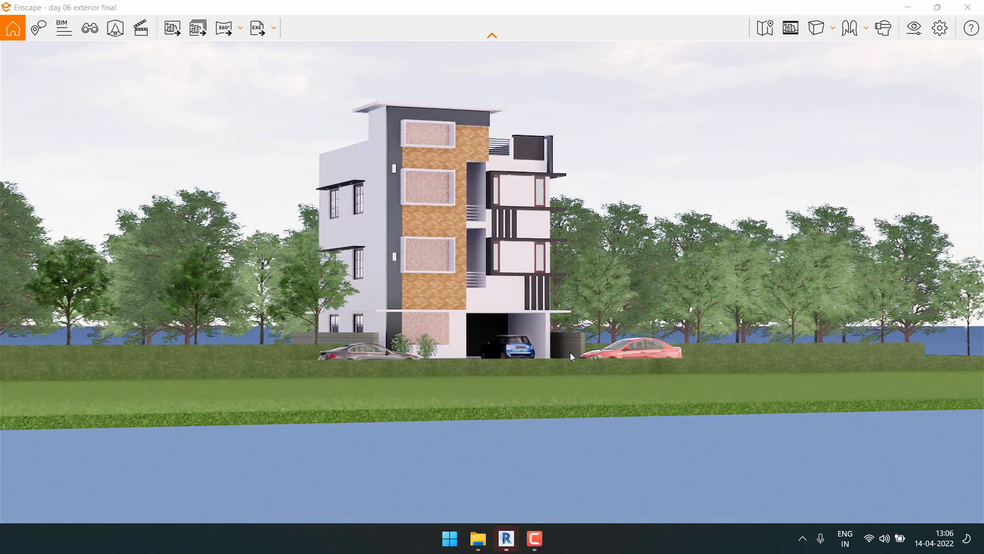
{"action": "key", "text": "w"}
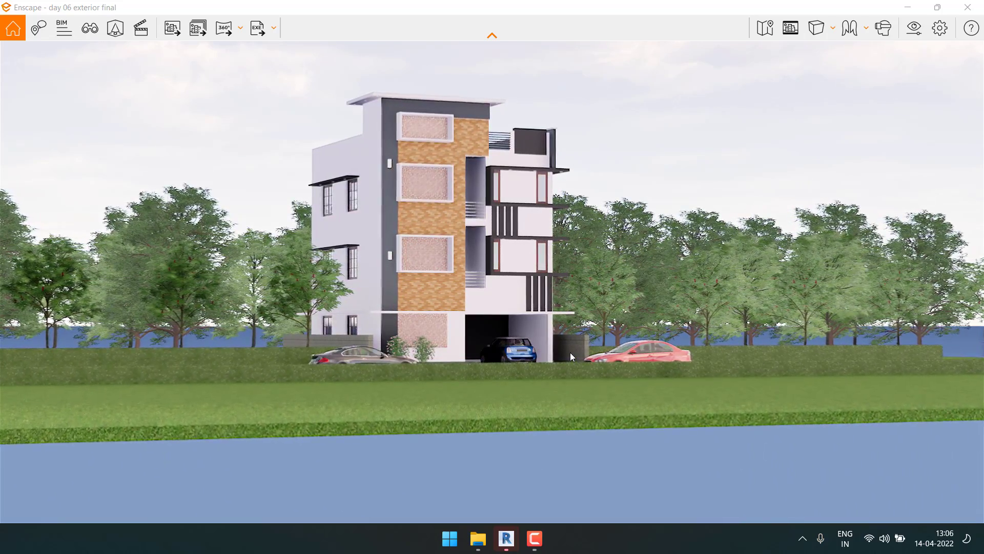
{"action": "key", "text": "w"}
{"action": "key", "text": "w"}
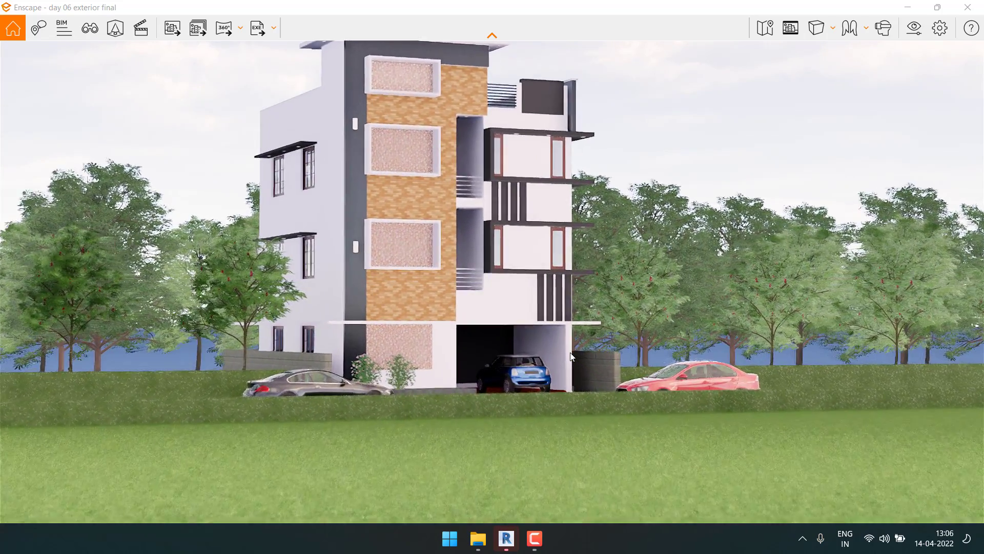
{"action": "key", "text": "e"}
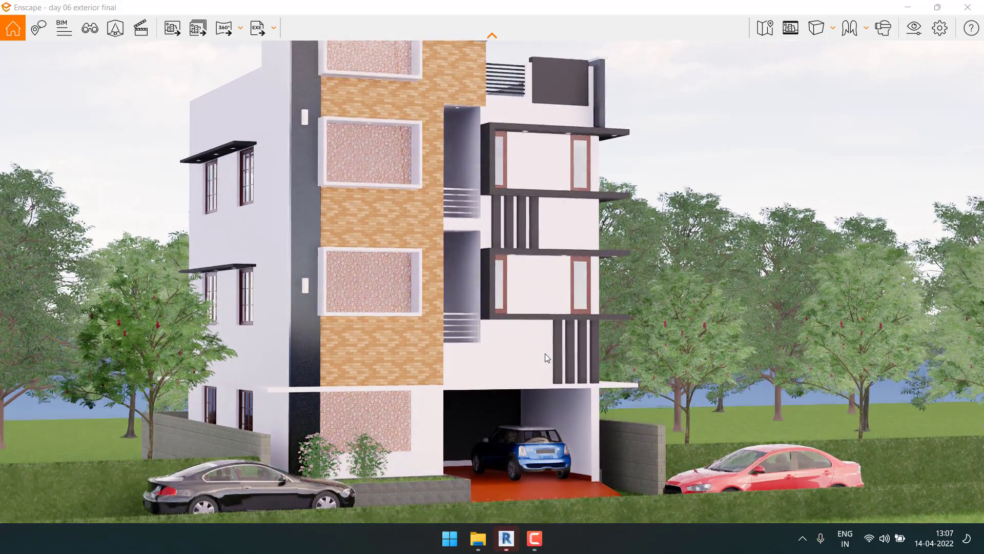
{"action": "key", "text": "s"}
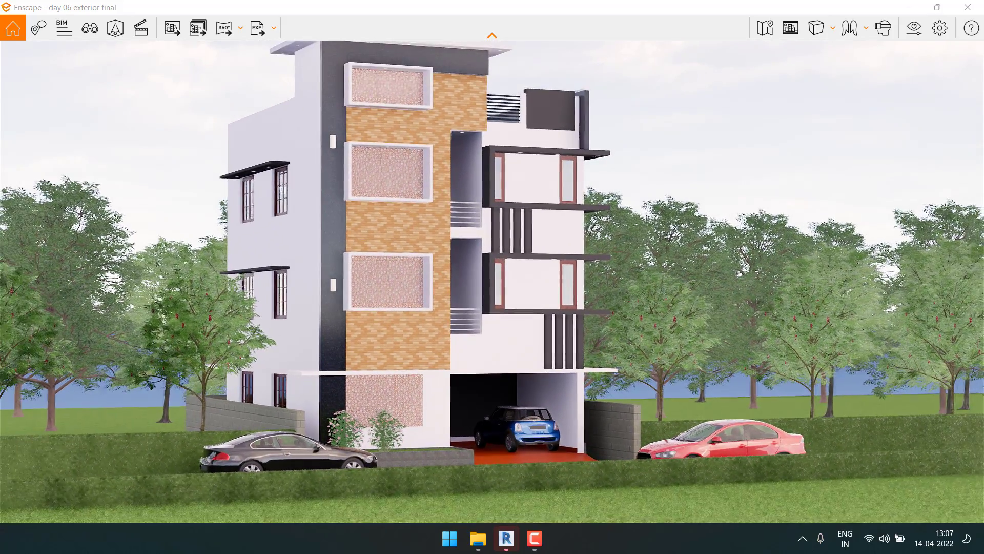
{"action": "key", "text": "q"}
{"action": "mouse_move", "coordinate": [547, 364]}
{"action": "left_mouse_down"}
{"action": "mouse_move", "coordinate": [547, 347]}
{"action": "mouse_move", "coordinate": [559, 362]}
{"action": "left_mouse_up"}
{"action": "right_click_drag", "start_coordinate": [559, 362], "coordinate": [576, 391]}
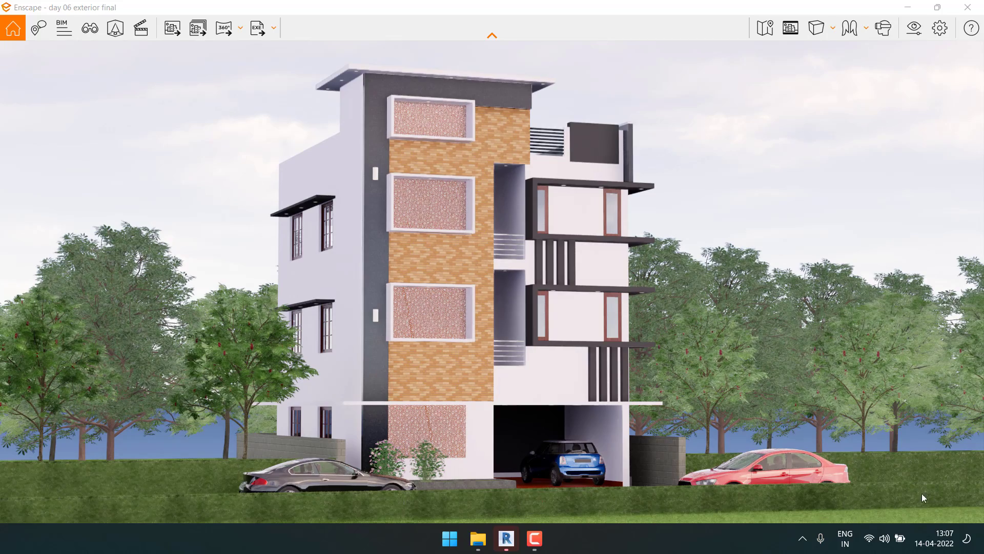
Switch to Revit and select only the planting elements of the hedge row on the far side of the road from the house.
{"action": "mouse_move", "coordinate": [503, 540]}
{"action": "left_click", "coordinate": [405, 496]}
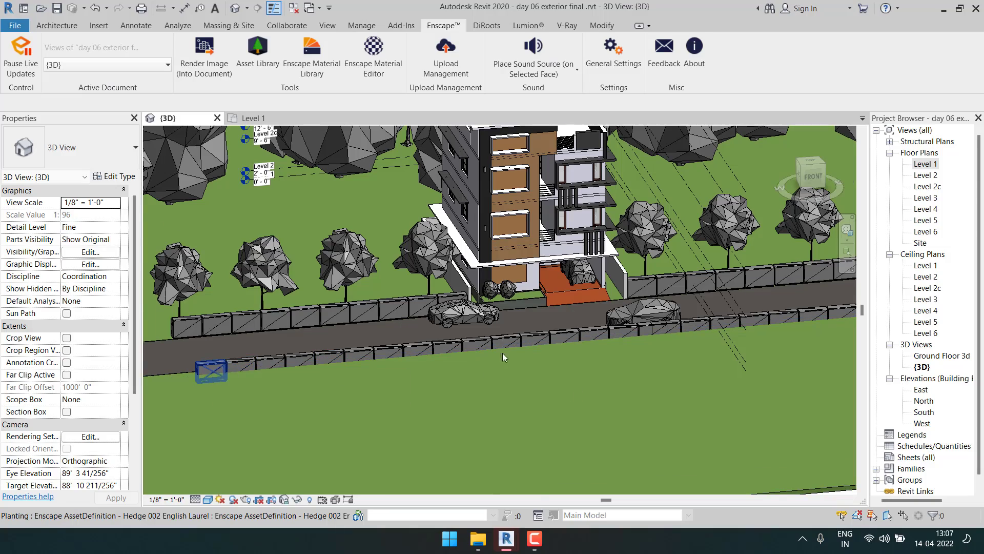
{"action": "middle_click_drag", "start_coordinate": [502, 357], "coordinate": [612, 382], "text": "shift"}
{"action": "left_click_drag", "start_coordinate": [679, 152], "coordinate": [608, 447]}
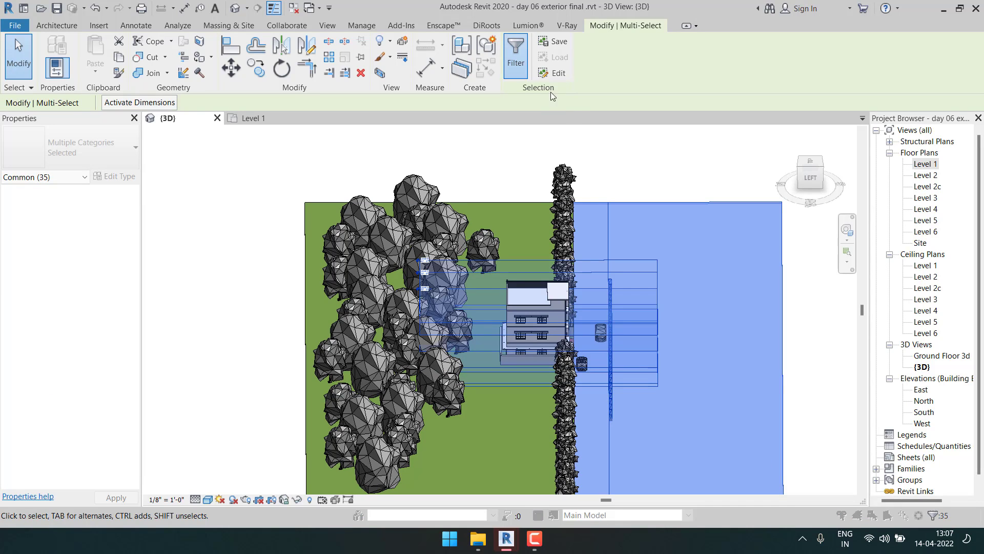
{"action": "left_click", "coordinate": [516, 54]}
{"action": "left_click", "coordinate": [565, 207]}
{"action": "left_click", "coordinate": [385, 207]}
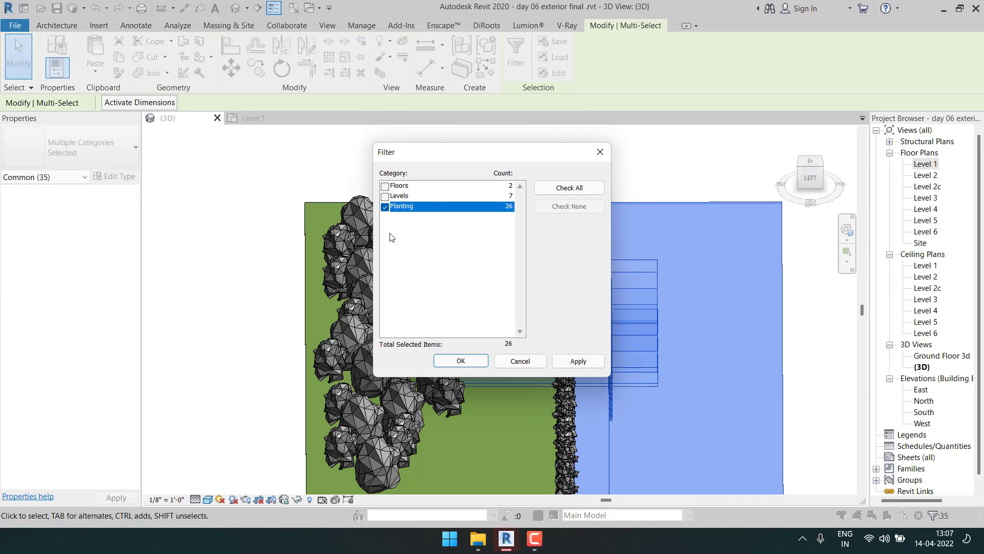
{"action": "left_click", "coordinate": [461, 361]}
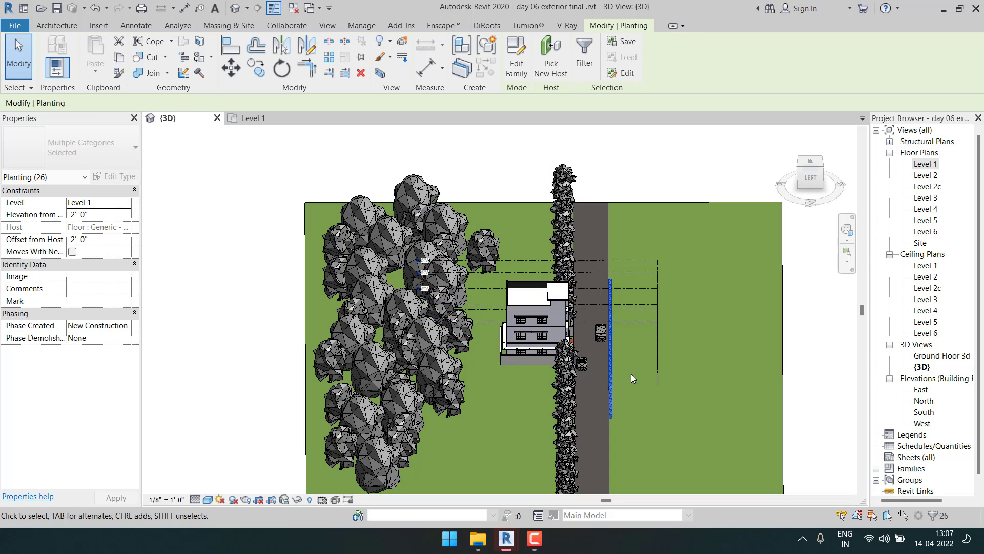
Set the elevation from level of the selected hedge row to -3'.
{"action": "scroll", "coordinate": [623, 341], "scroll_direction": "up", "scroll_amount": 3}
{"action": "scroll", "coordinate": [614, 328], "scroll_direction": "up", "scroll_amount": 1}
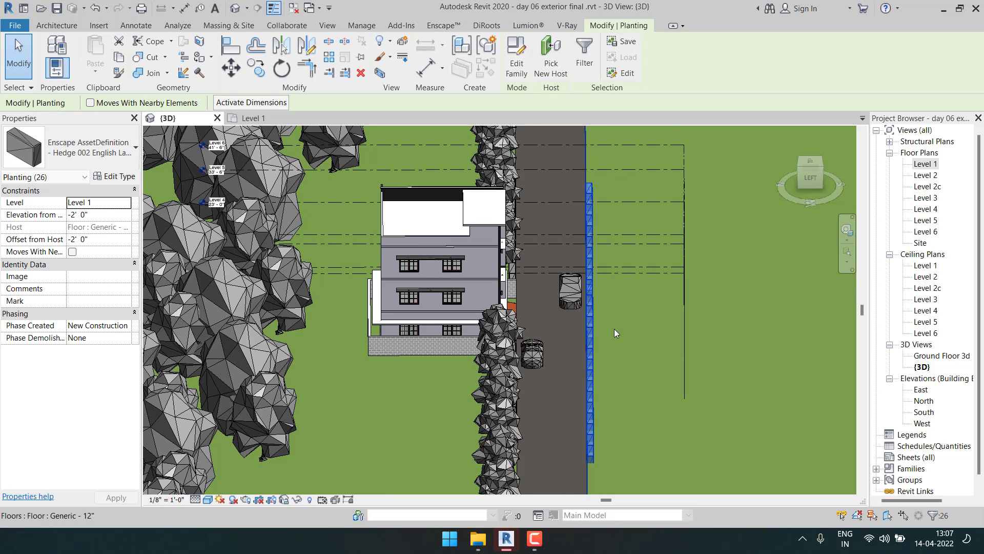
{"action": "scroll", "coordinate": [644, 283], "scroll_direction": "down", "scroll_amount": 3}
{"action": "left_click", "coordinate": [583, 62]}
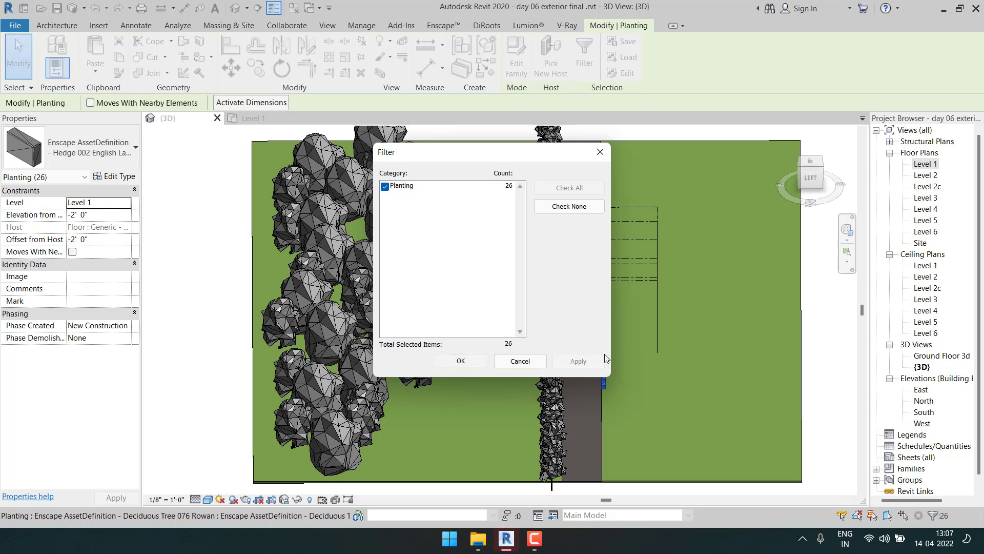
{"action": "left_click", "coordinate": [475, 362]}
{"action": "middle_click_drag", "start_coordinate": [659, 342], "coordinate": [246, 295]}
{"action": "scroll", "coordinate": [440, 300], "scroll_direction": "up", "scroll_amount": 4}
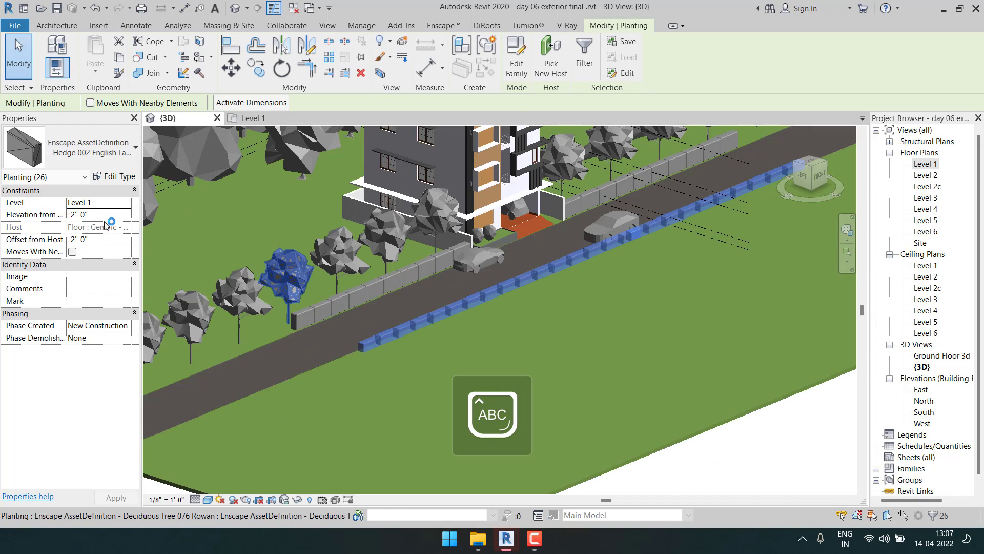
{"action": "left_click", "coordinate": [111, 215]}
{"action": "type", "text": "-"}
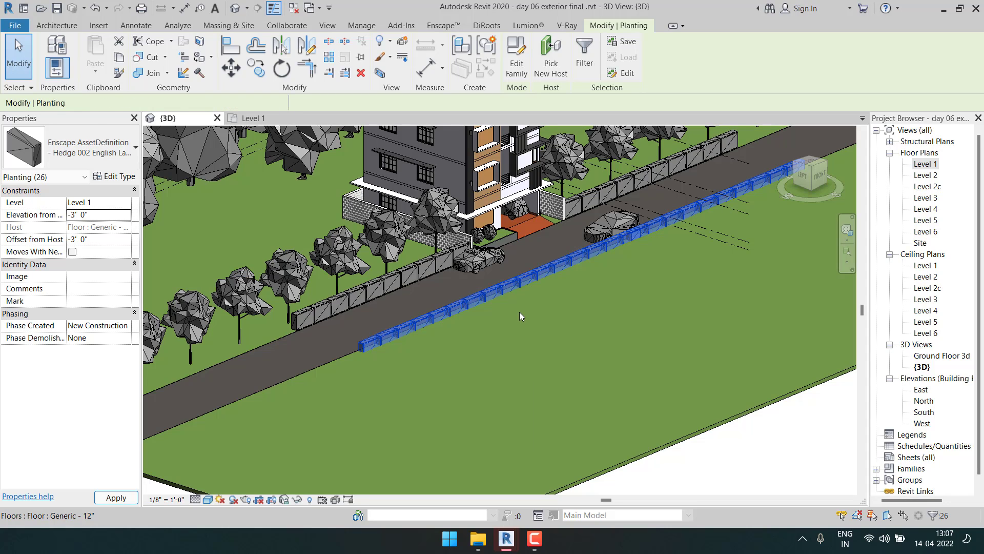
Switch to the Enscape render and reframe the front of the house with the lowered hedge and both roadside cars in view.
{"action": "mouse_move", "coordinate": [535, 538]}
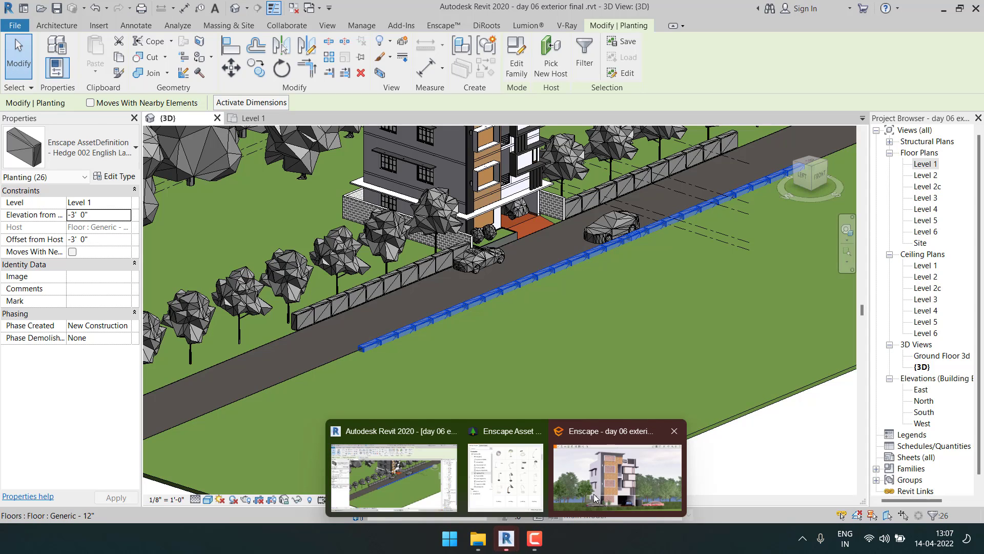
{"action": "left_click", "coordinate": [630, 464]}
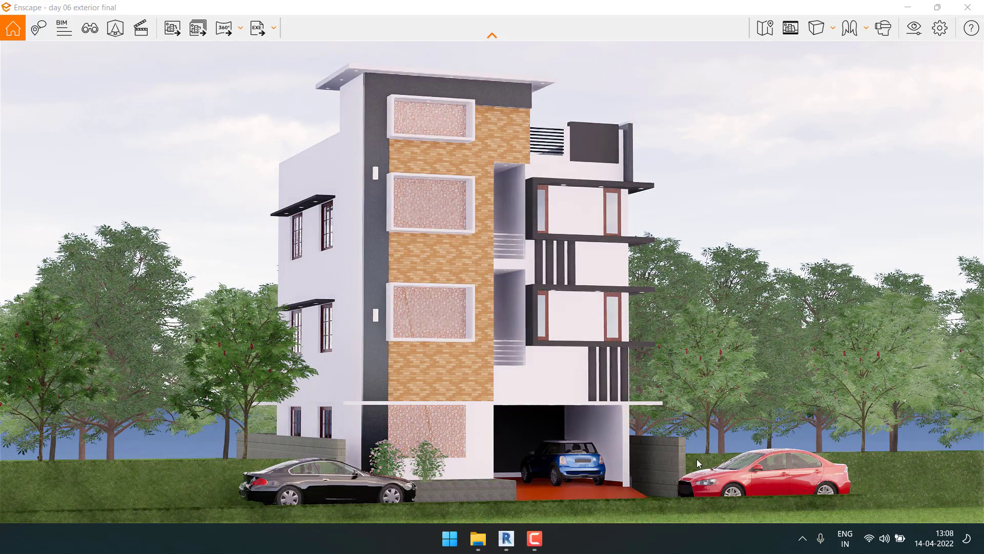
{"action": "mouse_move", "coordinate": [616, 359]}
{"action": "right_mouse_down"}
{"action": "mouse_move", "coordinate": [594, 357]}
{"action": "mouse_move", "coordinate": [612, 355]}
{"action": "right_mouse_up"}
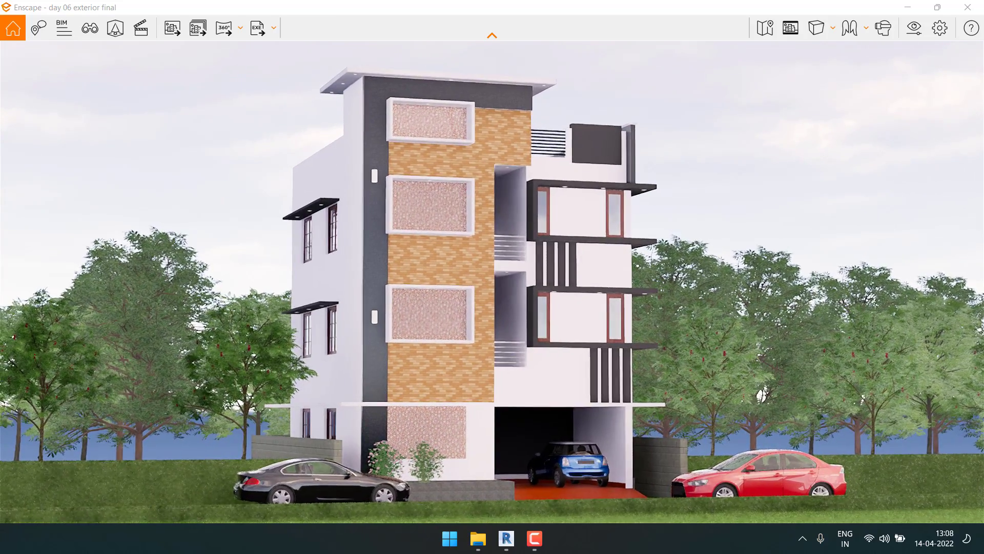
{"action": "left_click_drag", "start_coordinate": [594, 355], "coordinate": [604, 342]}
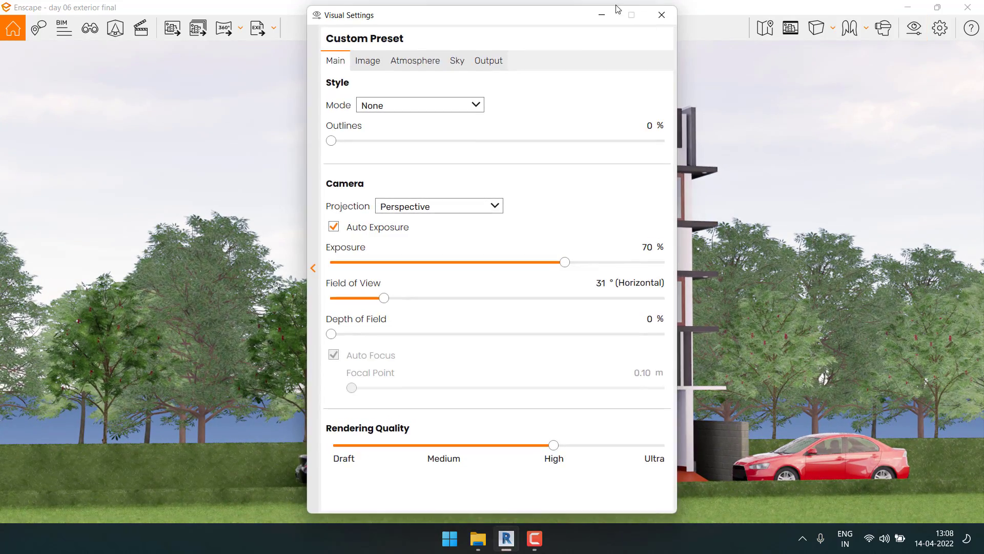
Minimize the visual settings, turn on the safe frame, and fit the house and both roadside cars inside it.
{"action": "left_click", "coordinate": [594, 15]}
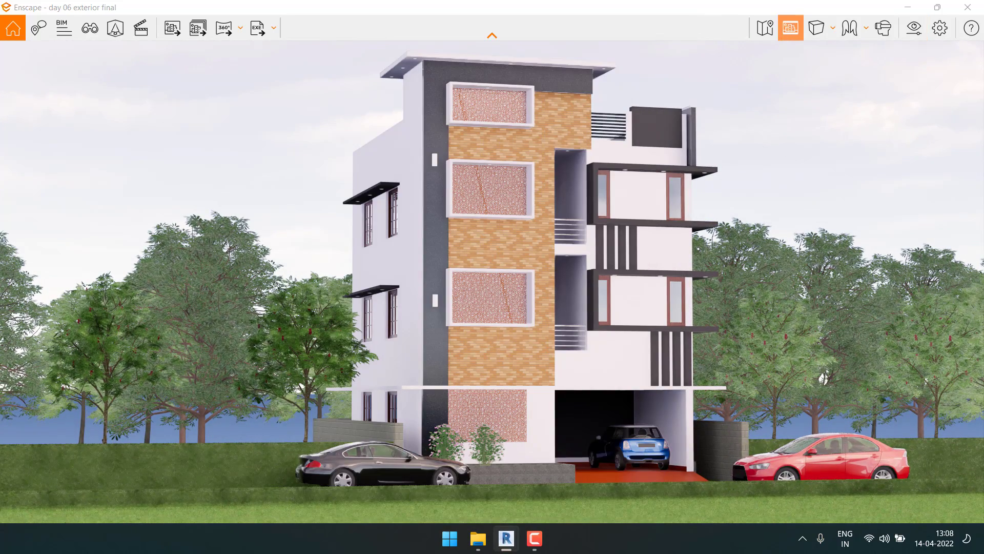
{"action": "left_click", "coordinate": [790, 28]}
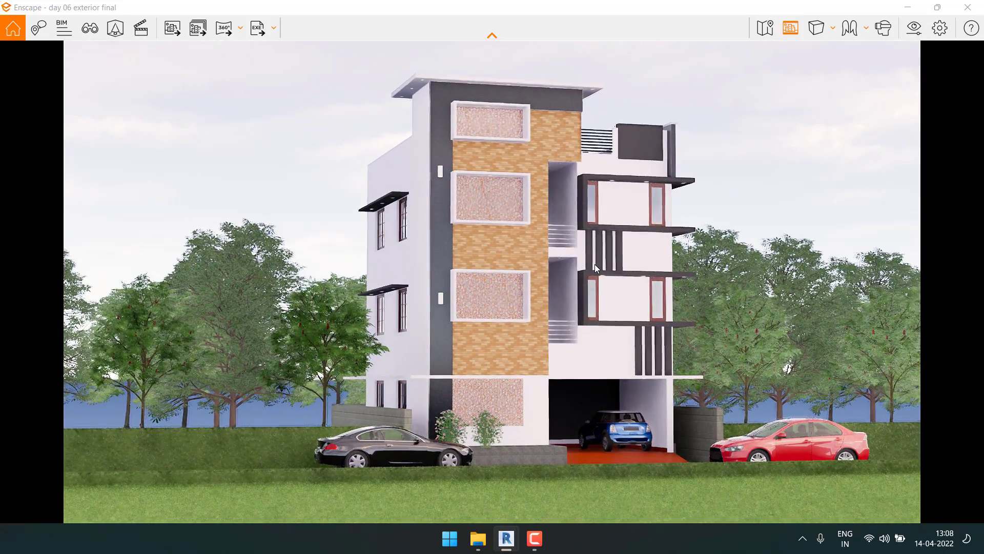
{"action": "scroll", "coordinate": [595, 263], "scroll_direction": "up", "scroll_amount": 3}
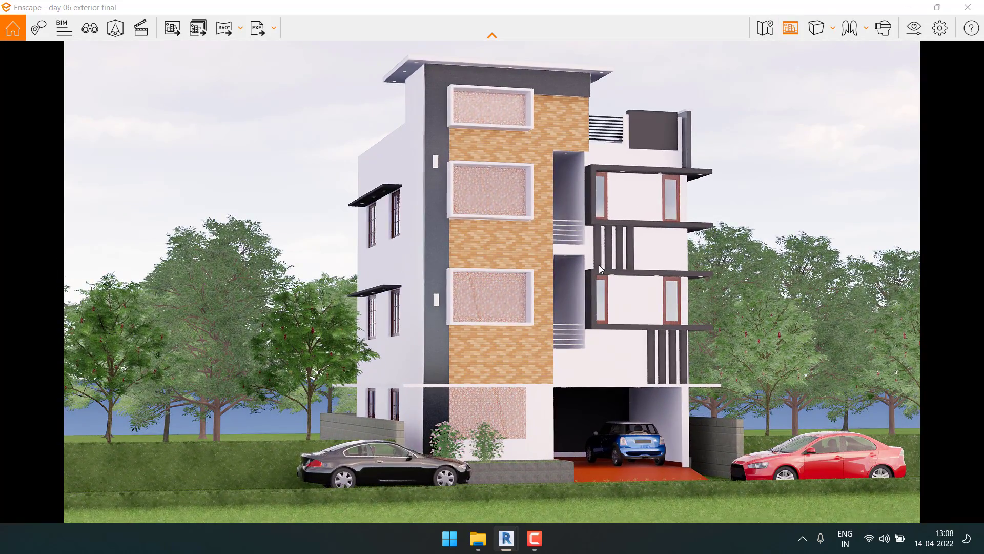
{"action": "middle_click_drag", "start_coordinate": [599, 265], "coordinate": [591, 264]}
{"action": "right_click_drag", "start_coordinate": [591, 264], "coordinate": [592, 257]}
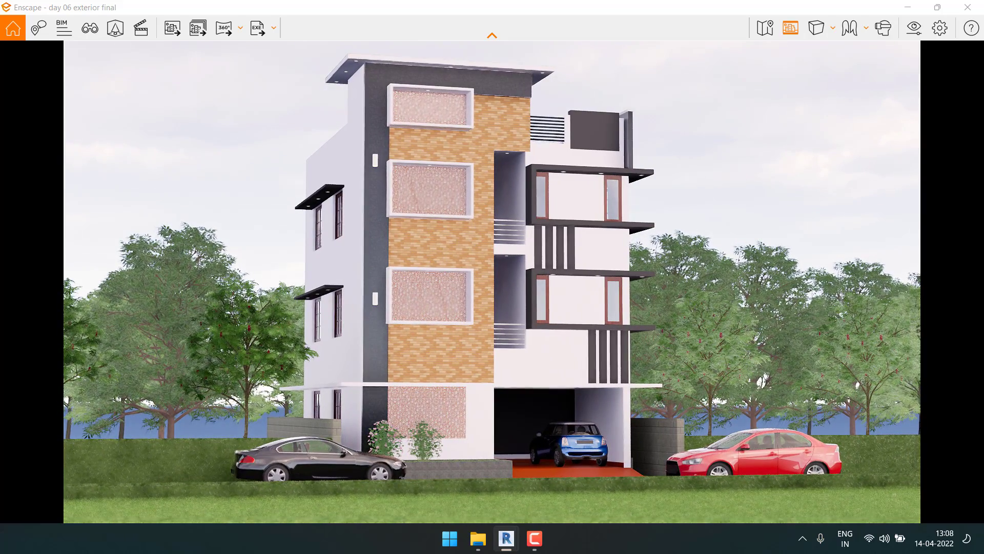
Restore the visual settings and arrange them side by side with the Enscape render window.
{"action": "left_click", "coordinate": [506, 537]}
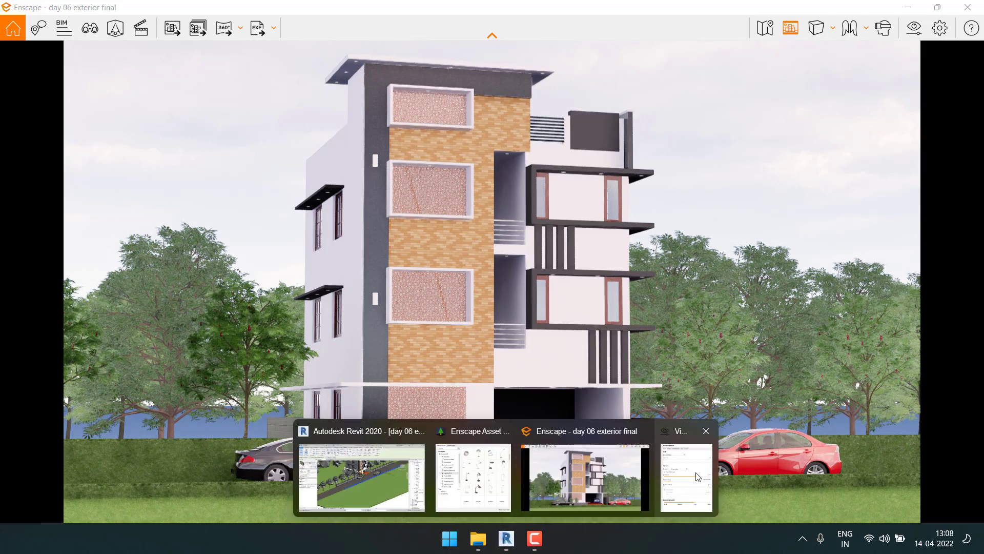
{"action": "left_click", "coordinate": [697, 476]}
{"action": "left_click_drag", "start_coordinate": [500, 23], "coordinate": [220, 53]}
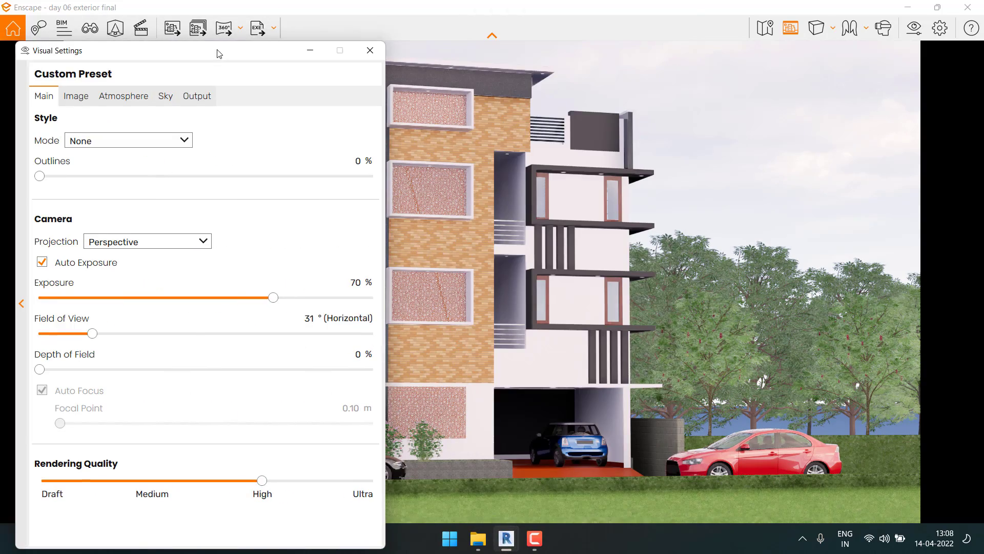
{"action": "left_click_drag", "start_coordinate": [427, 12], "coordinate": [739, 18]}
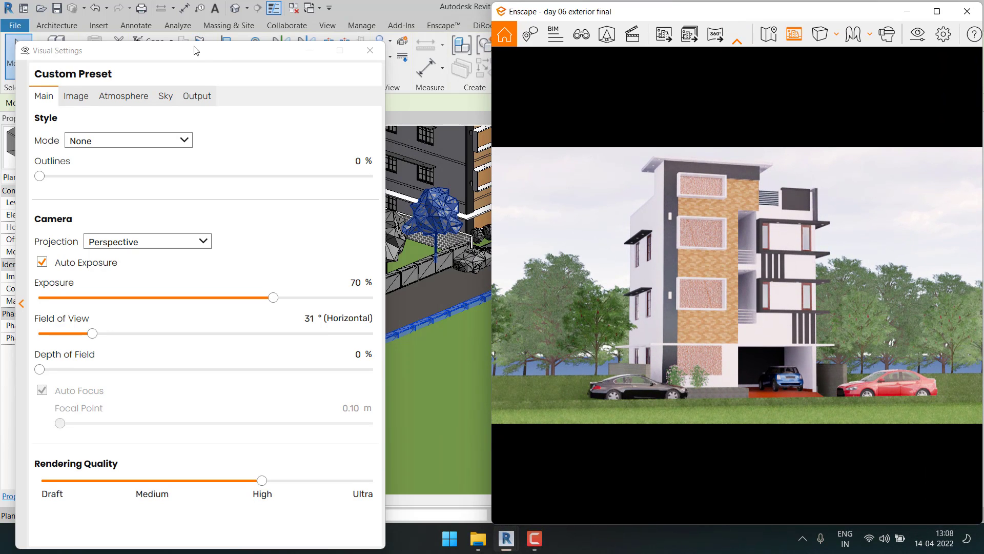
{"action": "left_click_drag", "start_coordinate": [193, 49], "coordinate": [180, 17]}
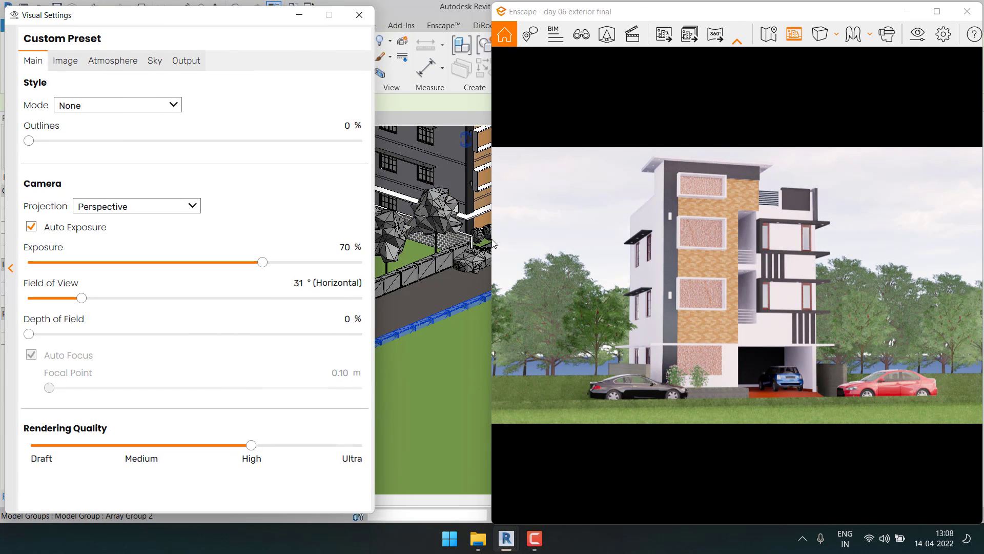
{"action": "left_click_drag", "start_coordinate": [491, 241], "coordinate": [373, 239]}
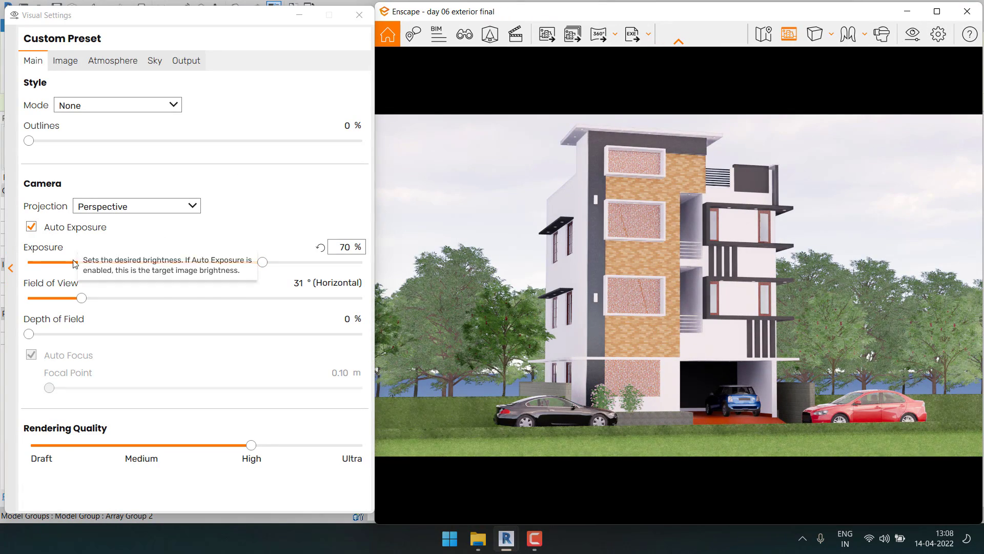
Set the camera's horizontal field of view to 33° and the rendering quality to Ultra.
{"action": "left_click_drag", "start_coordinate": [61, 295], "coordinate": [87, 299]}
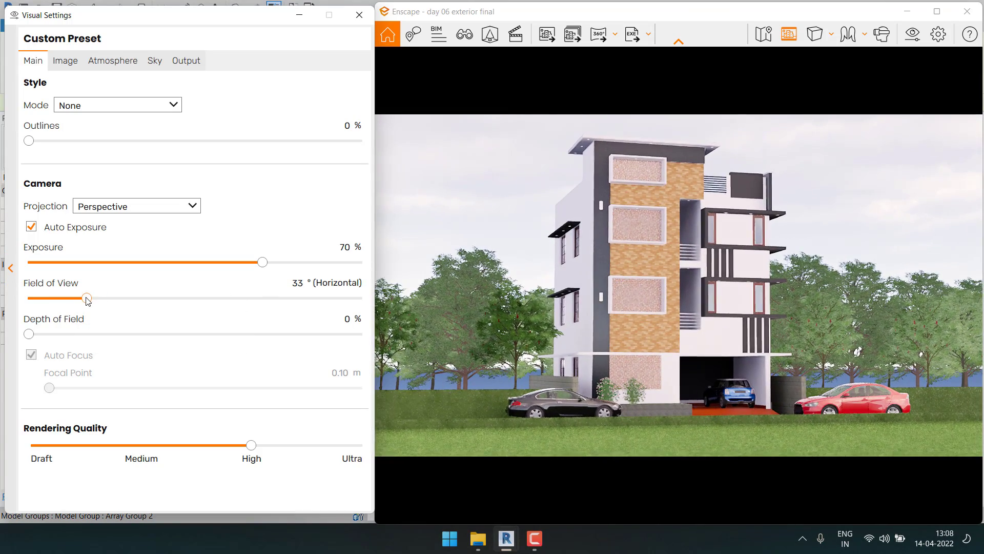
{"action": "left_click_drag", "start_coordinate": [251, 446], "coordinate": [376, 449]}
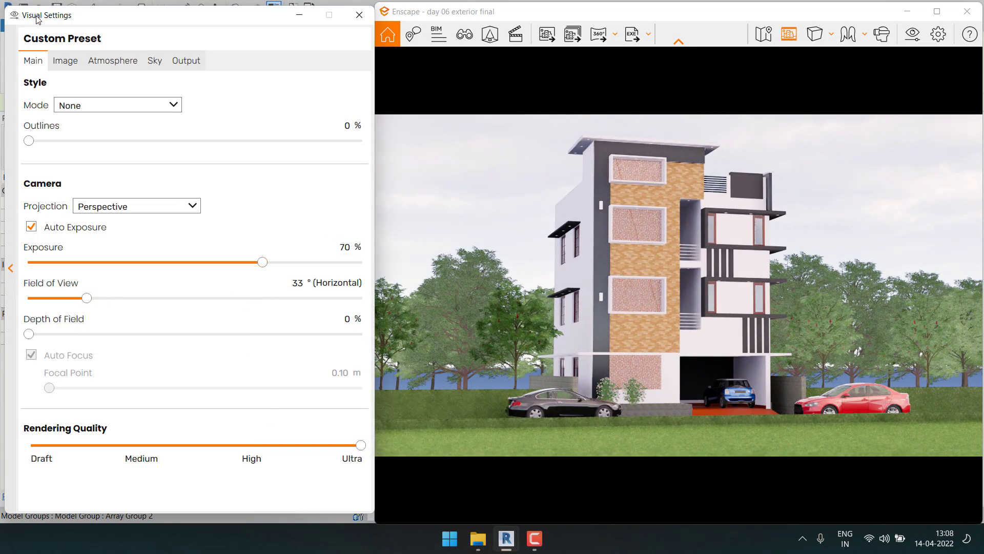
Try the image saturation at 168% and 79%, and reset it to the default 100%.
{"action": "left_click", "coordinate": [75, 61]}
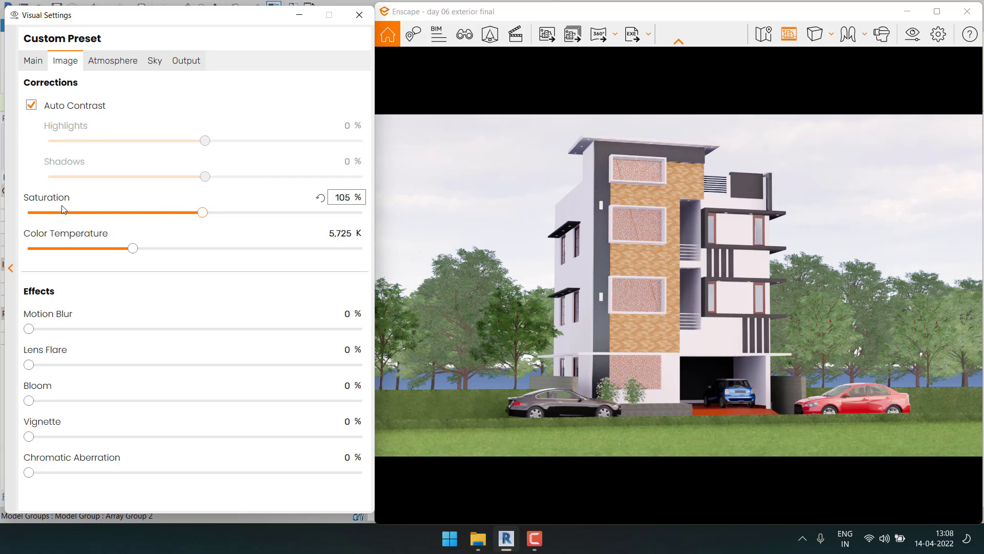
{"action": "left_click_drag", "start_coordinate": [51, 207], "coordinate": [313, 215]}
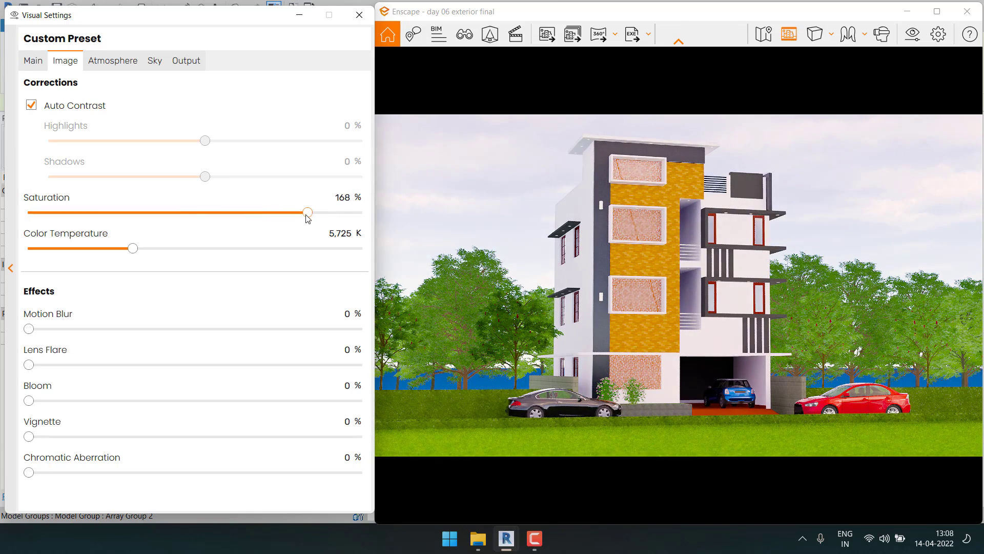
{"action": "left_click", "coordinate": [319, 198]}
{"action": "left_click_drag", "start_coordinate": [194, 213], "coordinate": [160, 213]}
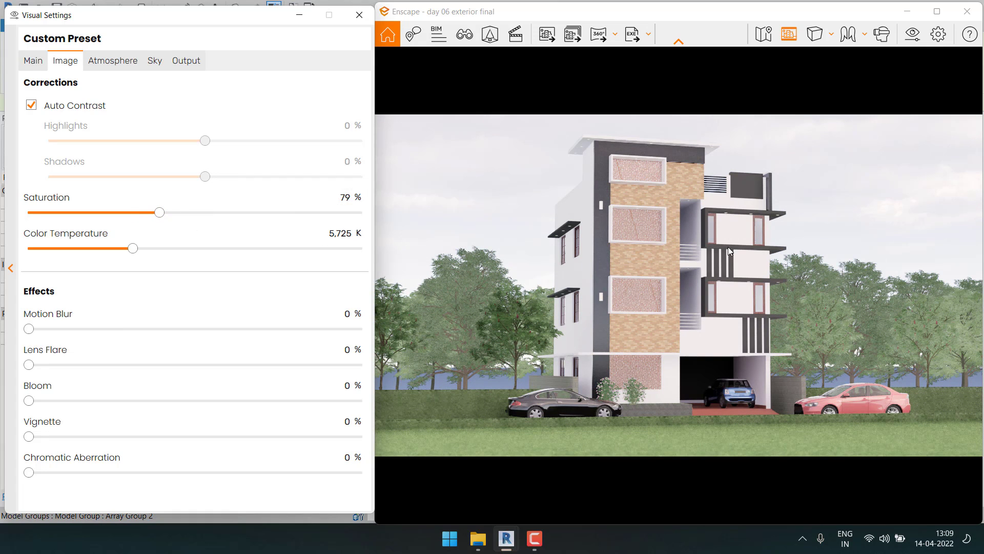
{"action": "left_click", "coordinate": [321, 199]}
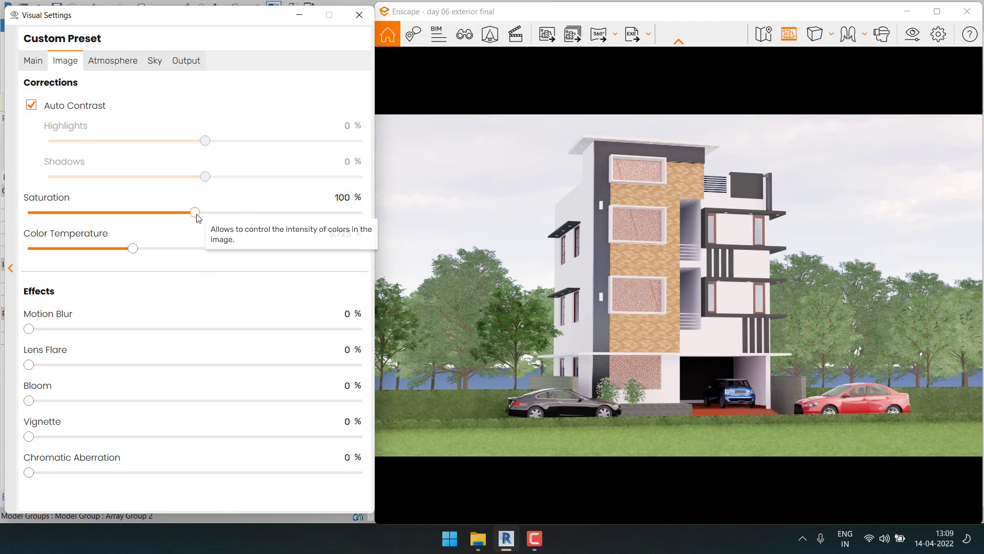
Set the image saturation to 117% and the color temperature to 6,954 K.
{"action": "left_click_drag", "start_coordinate": [196, 213], "coordinate": [202, 214]}
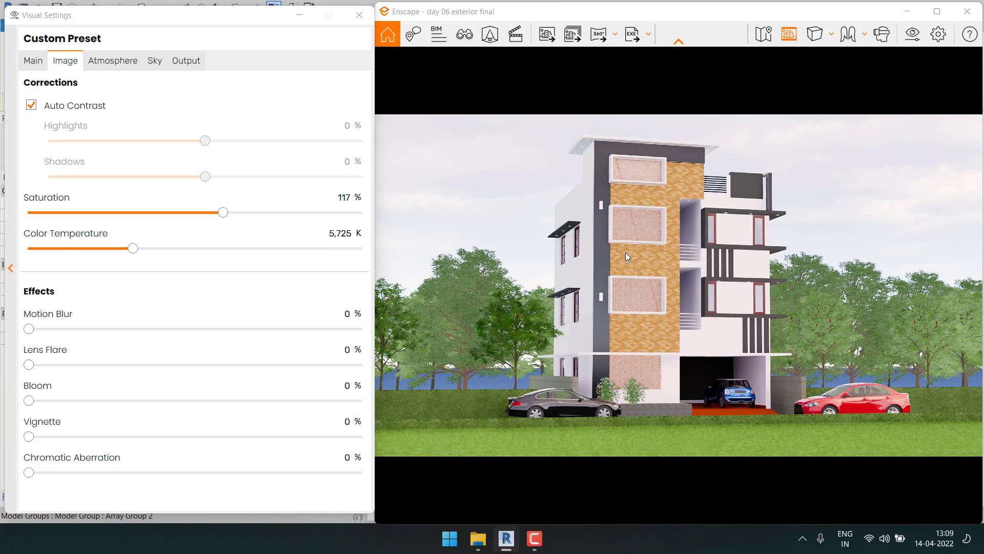
{"action": "left_click_drag", "start_coordinate": [134, 248], "coordinate": [166, 249]}
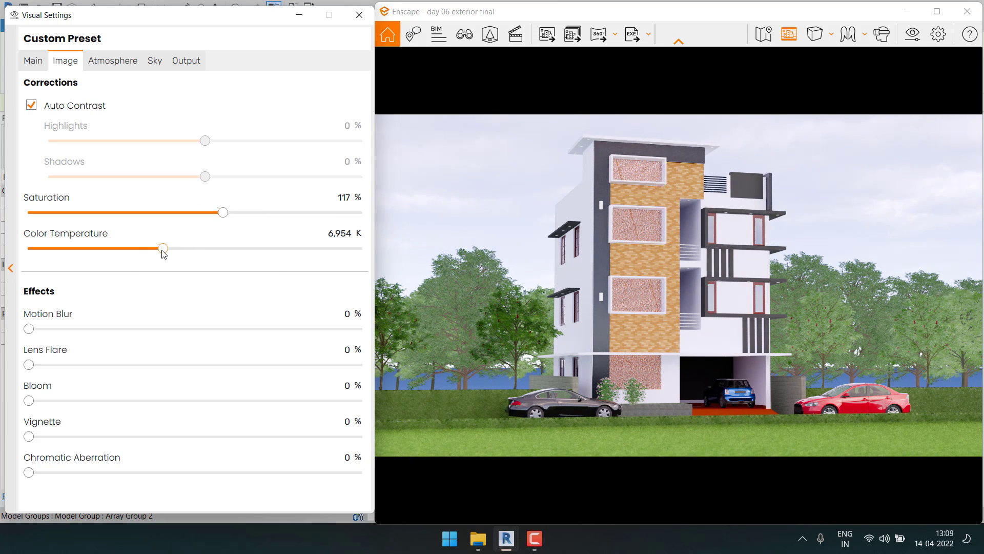
Try the sun brightness at 275%, lower the cloud density to 20%, and bring the sun brightness down to 97%.
{"action": "left_click", "coordinate": [133, 61]}
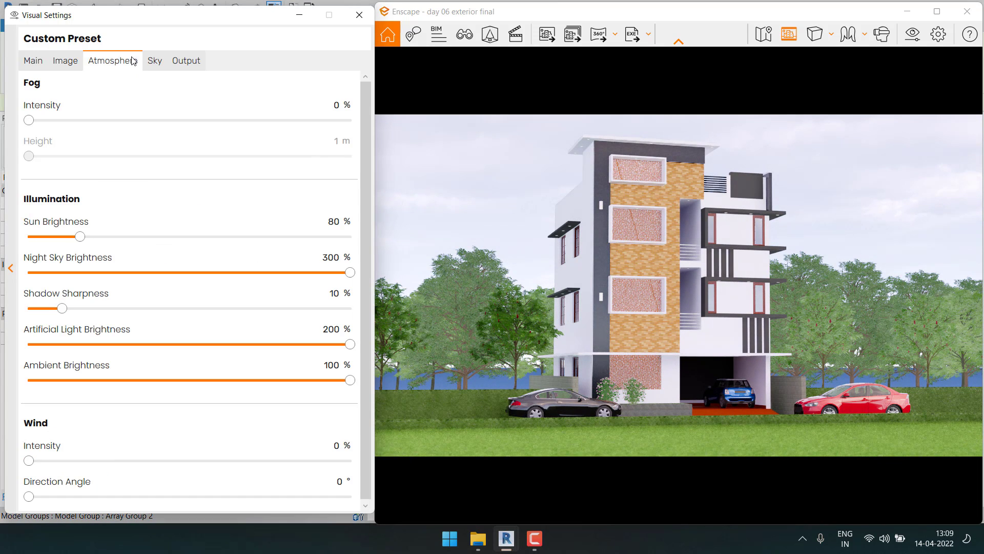
{"action": "left_click_drag", "start_coordinate": [79, 236], "coordinate": [205, 245]}
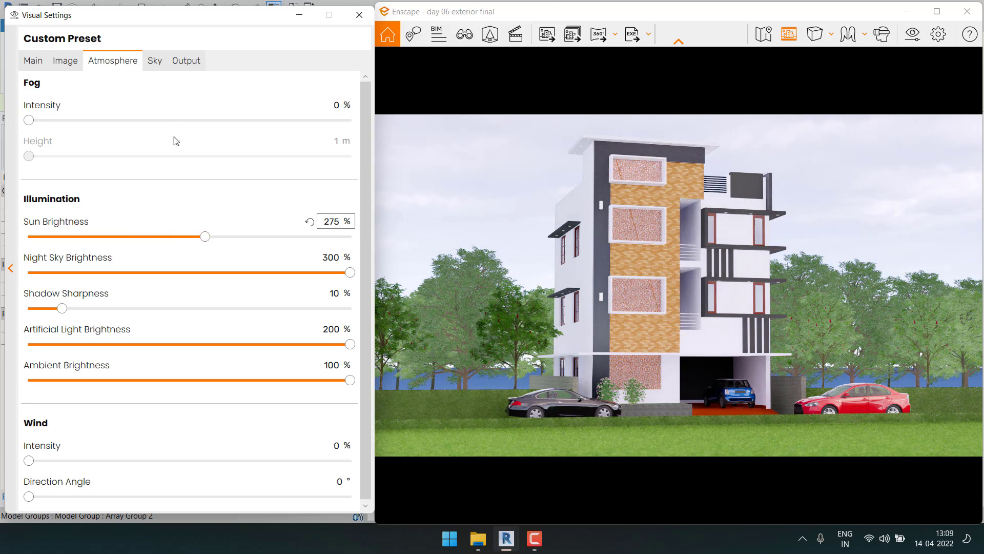
{"action": "left_click", "coordinate": [154, 61]}
{"action": "left_click_drag", "start_coordinate": [362, 285], "coordinate": [94, 285]}
{"action": "left_click", "coordinate": [113, 62]}
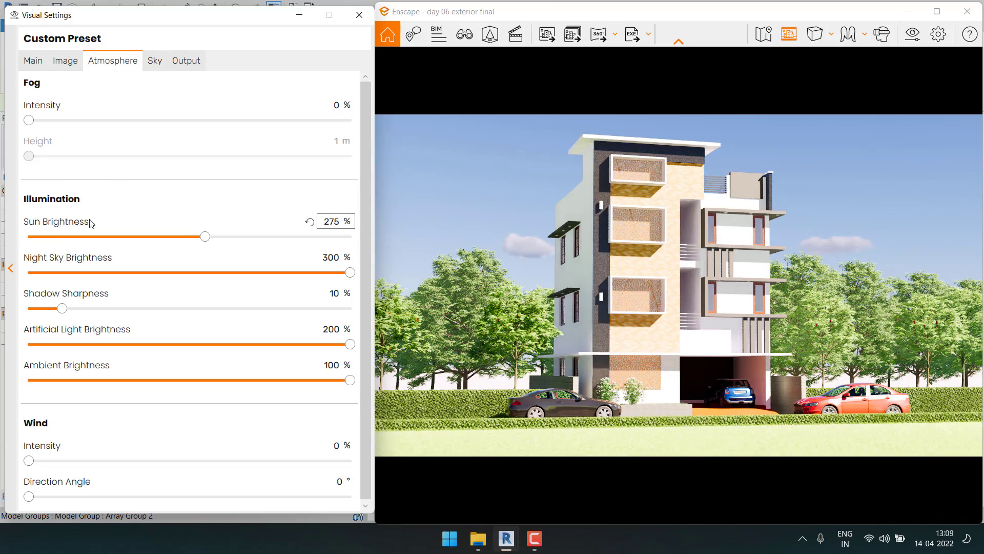
{"action": "left_click_drag", "start_coordinate": [206, 236], "coordinate": [90, 237]}
Raise the cloud density to 85% and lower the camera exposure to 61%.
{"action": "left_click", "coordinate": [154, 60]}
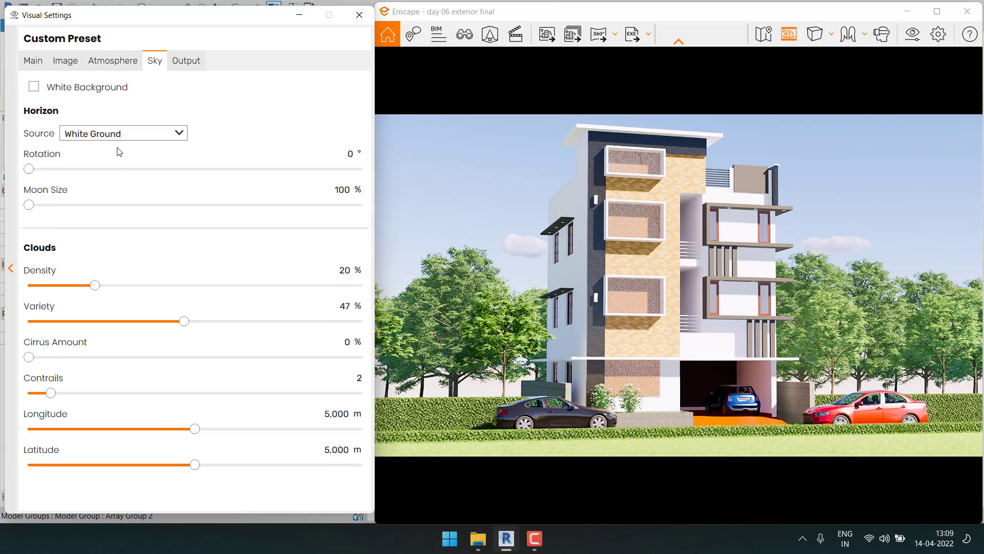
{"action": "left_click_drag", "start_coordinate": [94, 286], "coordinate": [309, 301]}
{"action": "left_click", "coordinate": [33, 61]}
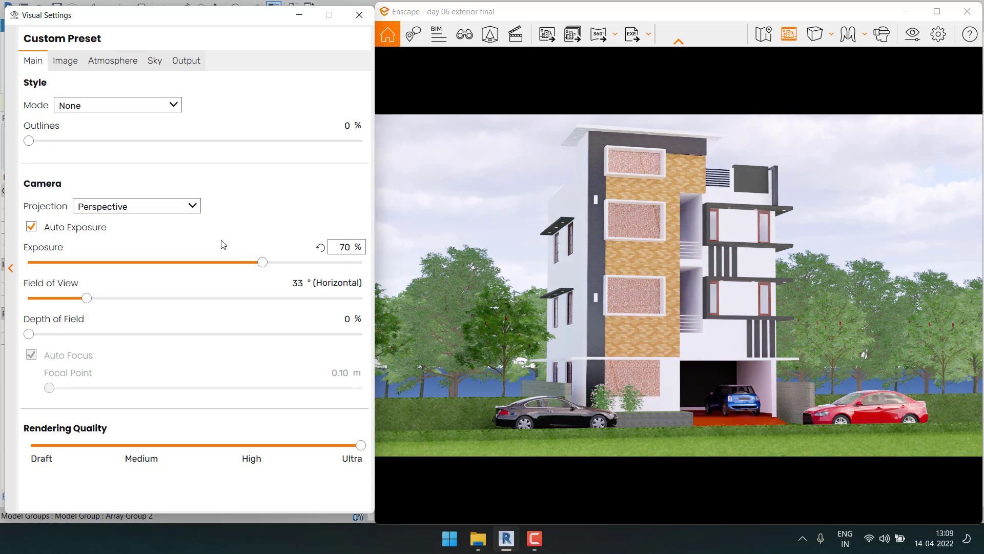
{"action": "left_click_drag", "start_coordinate": [262, 262], "coordinate": [235, 262]}
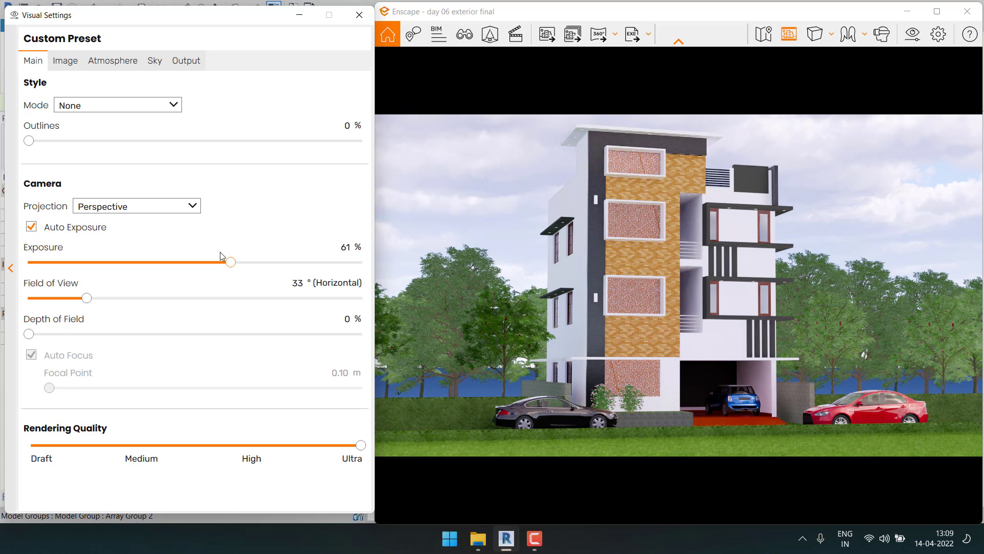
{"action": "left_click", "coordinate": [65, 63]}
{"action": "left_click", "coordinate": [117, 62]}
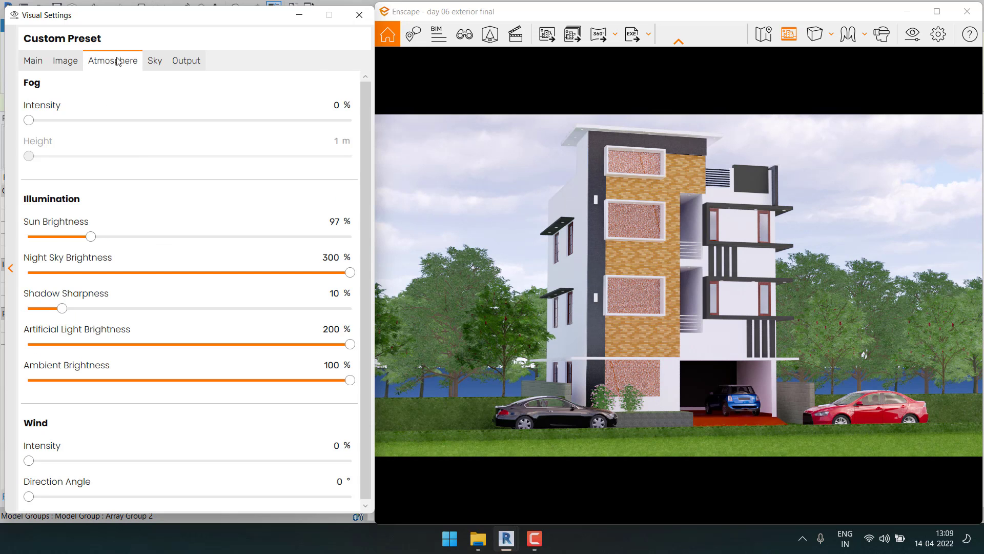
{"action": "left_click_drag", "start_coordinate": [350, 344], "coordinate": [392, 338]}
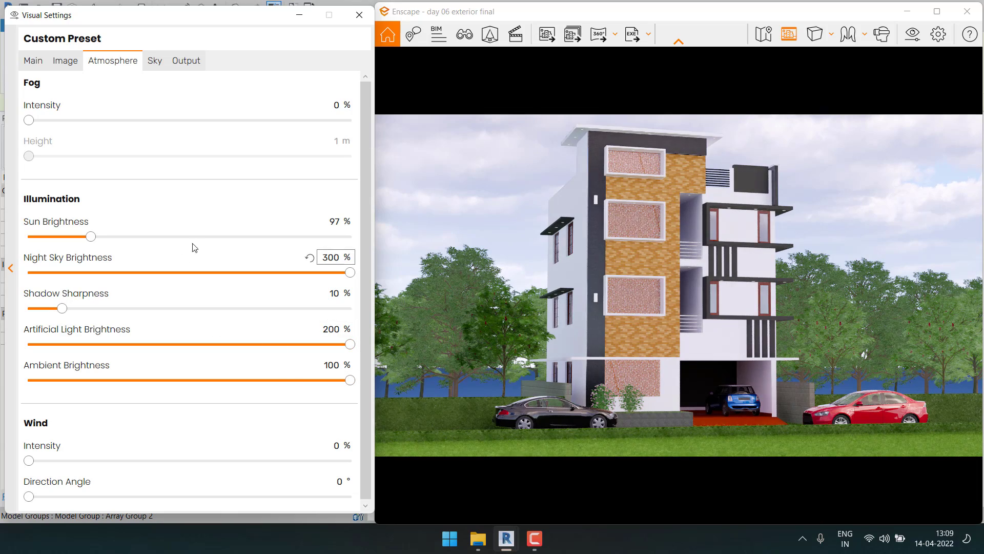
Reframe the house slightly closer and shift the time of day to early dusk so the house's exterior lights glow.
{"action": "scroll", "coordinate": [755, 321], "scroll_direction": "up", "scroll_amount": 1}
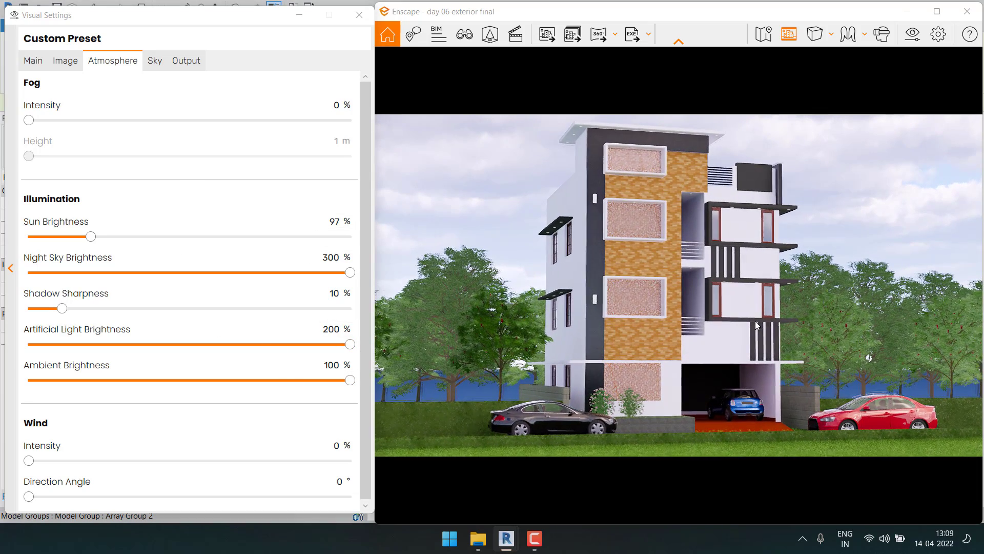
{"action": "left_click_drag", "start_coordinate": [755, 324], "coordinate": [728, 312]}
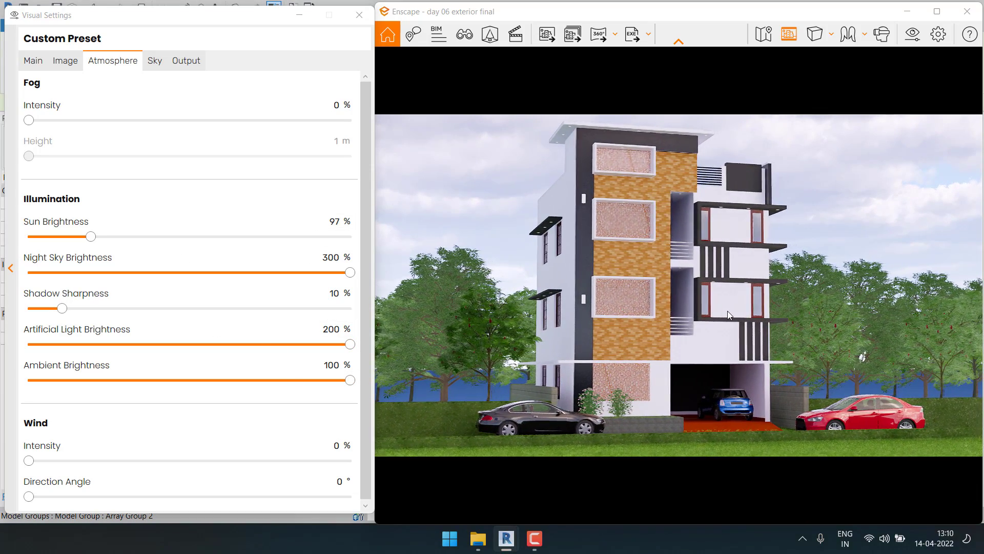
{"action": "key", "text": "i"}
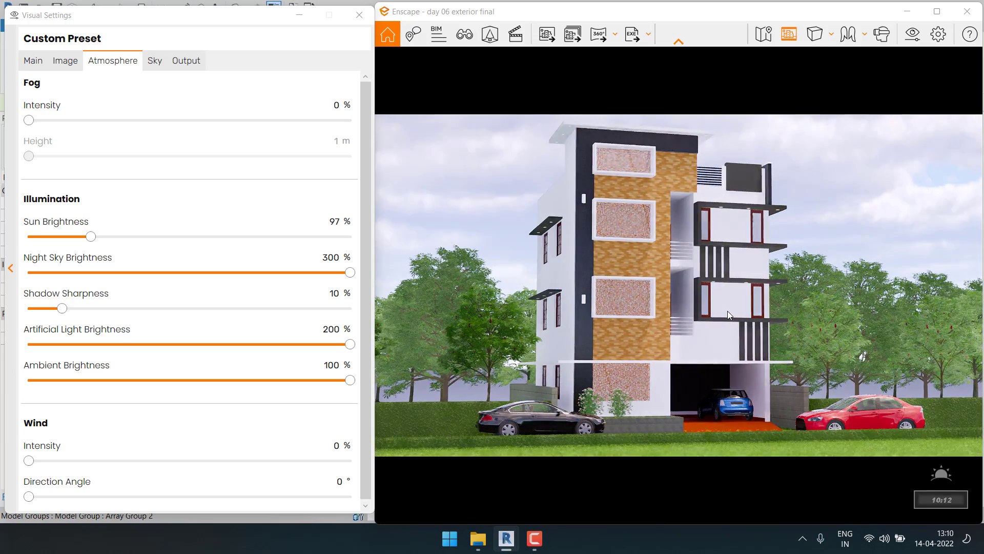
{"action": "key", "text": "i"}
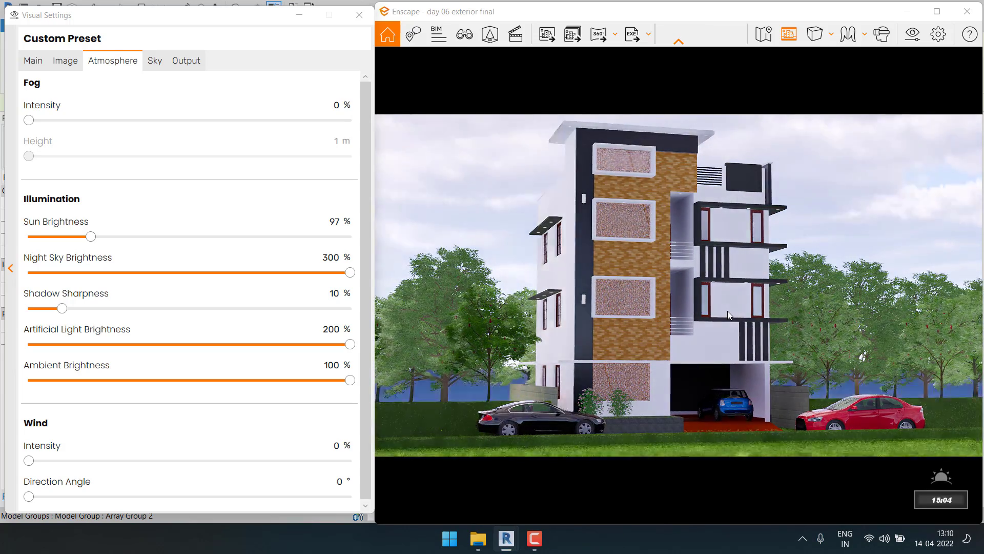
{"action": "key", "text": "i"}
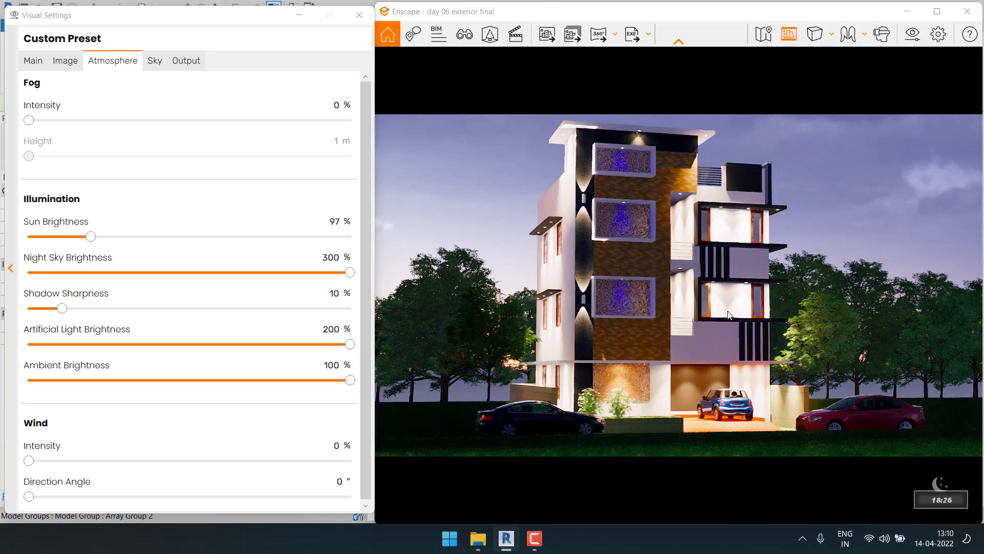
{"action": "key", "text": "u"}
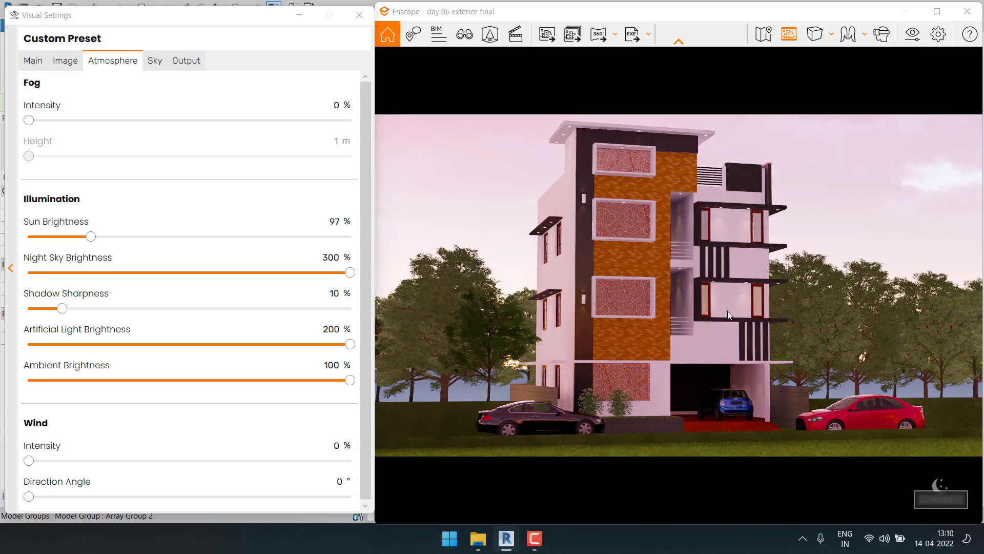
{"action": "key", "text": "i"}
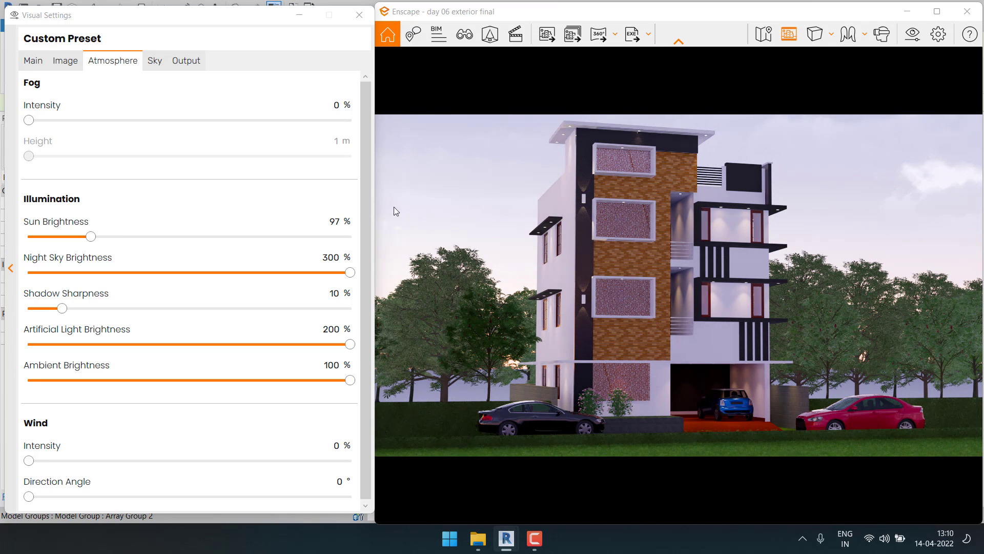
Raise the camera exposure to 75% for the dusk view.
{"action": "left_click", "coordinate": [65, 60]}
{"action": "left_click", "coordinate": [32, 61]}
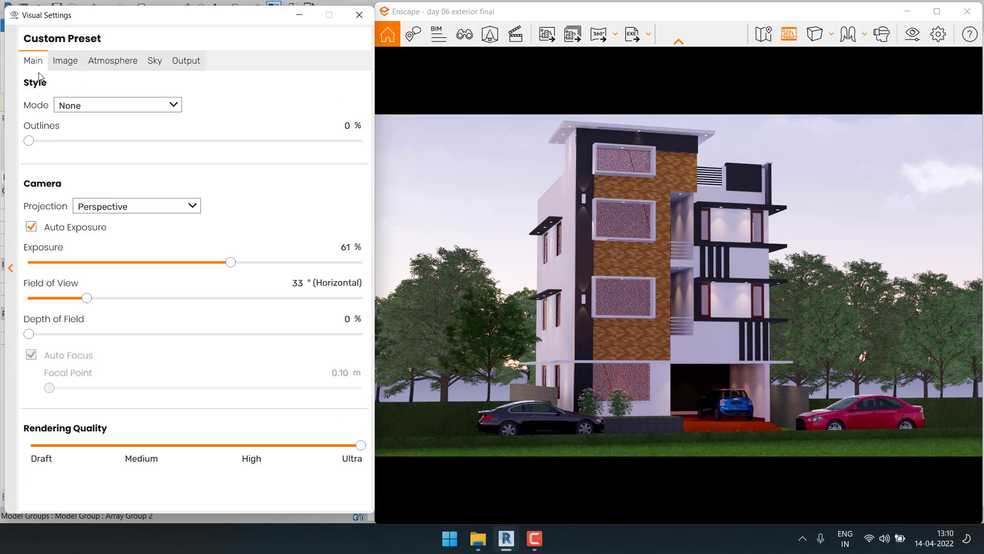
{"action": "left_click_drag", "start_coordinate": [234, 266], "coordinate": [273, 267]}
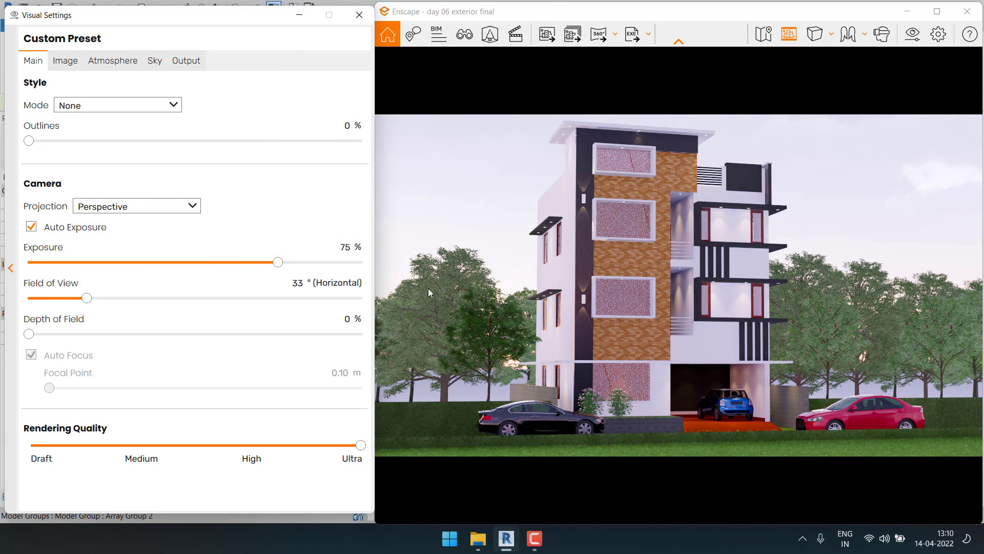
{"action": "left_click", "coordinate": [570, 301]}
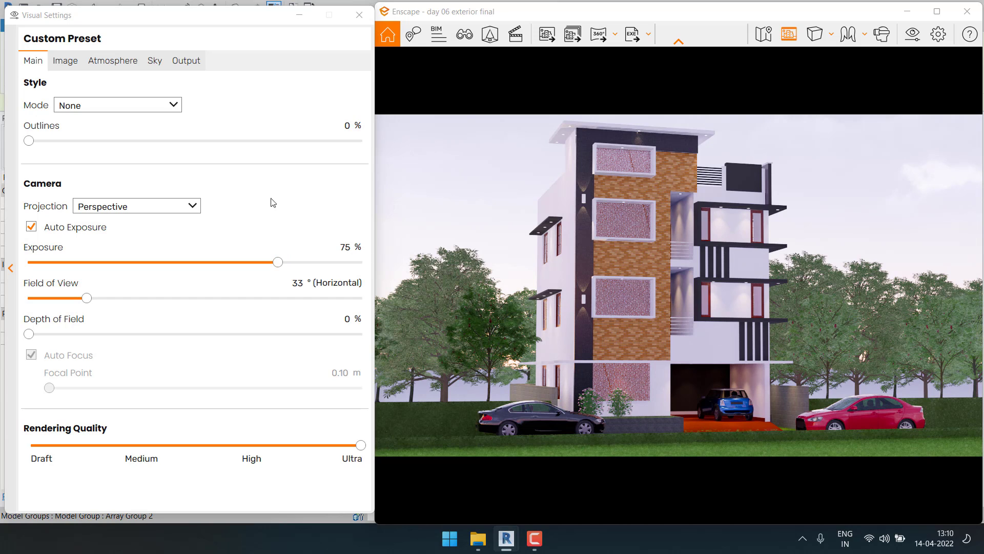
Set the sky's contrails to 0 and the cloud density to 82%.
{"action": "left_click", "coordinate": [152, 66]}
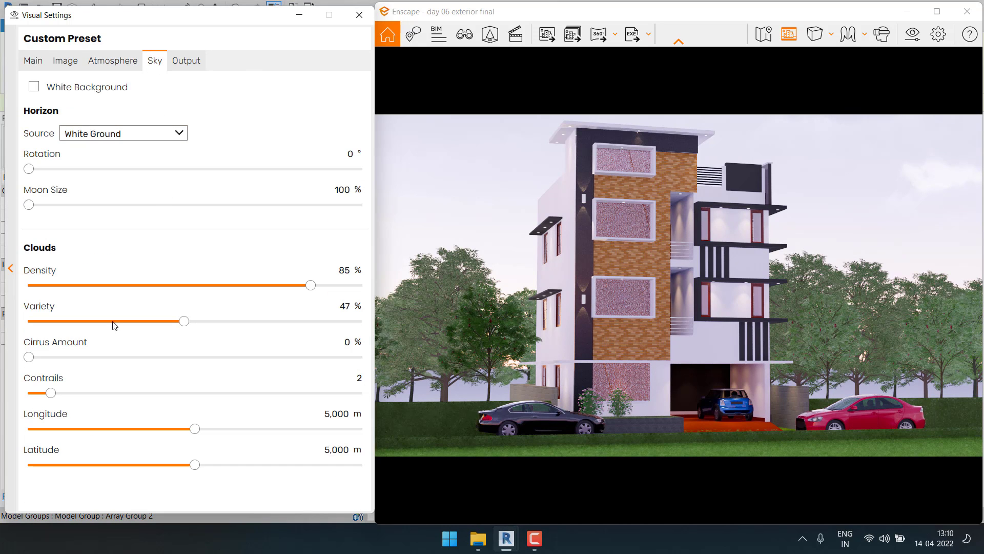
{"action": "left_click_drag", "start_coordinate": [51, 393], "coordinate": [22, 399]}
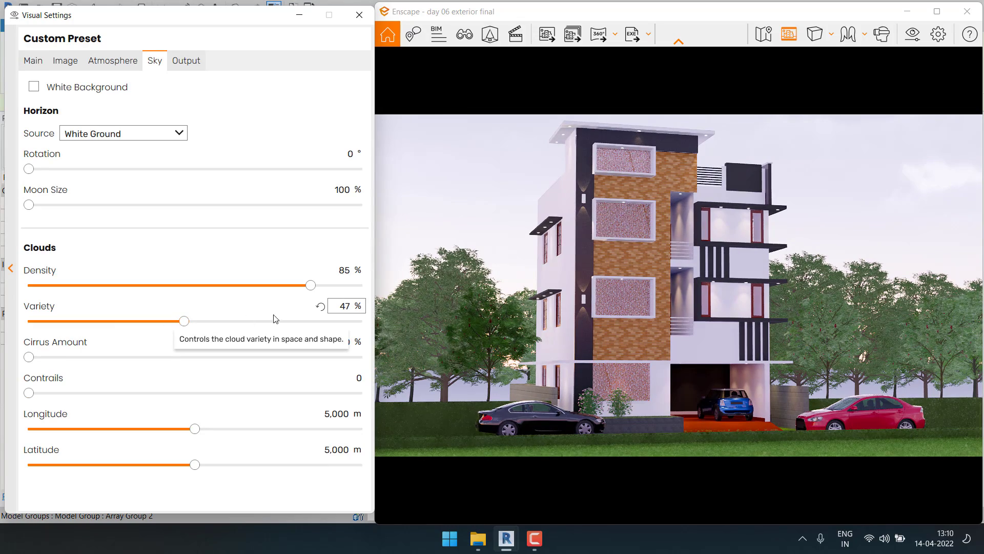
{"action": "mouse_move", "coordinate": [312, 288]}
{"action": "left_mouse_down"}
{"action": "mouse_move", "coordinate": [8, 290]}
{"action": "mouse_move", "coordinate": [241, 301]}
{"action": "mouse_move", "coordinate": [213, 287]}
{"action": "mouse_move", "coordinate": [289, 296]}
{"action": "mouse_move", "coordinate": [106, 286]}
{"action": "mouse_move", "coordinate": [283, 296]}
{"action": "mouse_move", "coordinate": [126, 292]}
{"action": "mouse_move", "coordinate": [266, 298]}
{"action": "mouse_move", "coordinate": [299, 283]}
{"action": "left_mouse_up"}
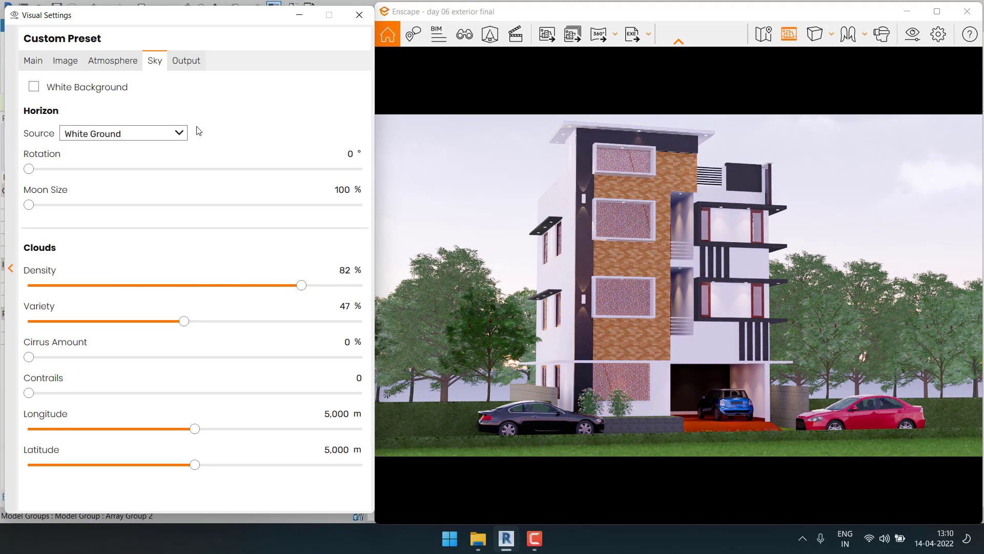
Try the Desert, Forest, Mountains and Construction Site horizon sources, and set the source to Skybox.
{"action": "left_click", "coordinate": [182, 59]}
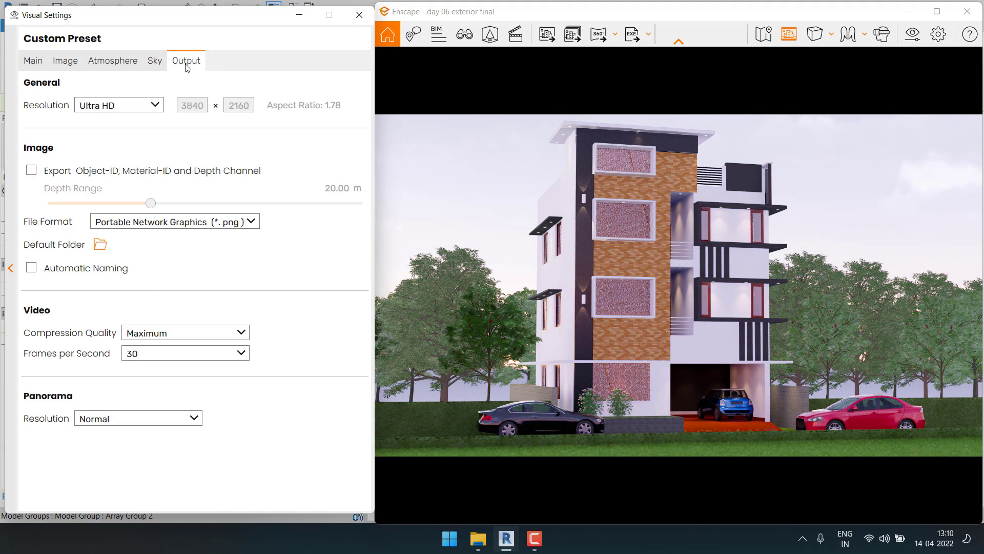
{"action": "left_click", "coordinate": [155, 64]}
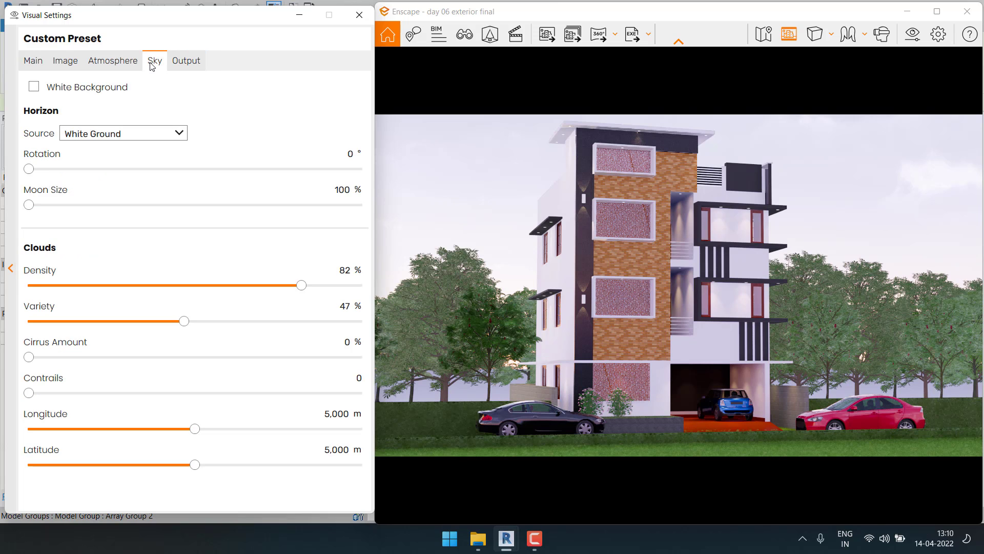
{"action": "left_click", "coordinate": [80, 131]}
{"action": "left_click", "coordinate": [95, 193]}
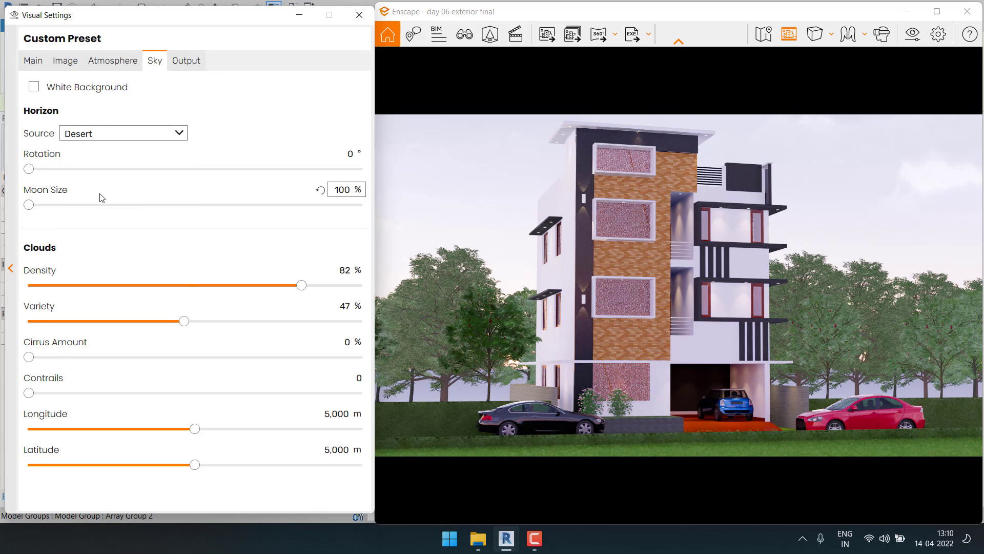
{"action": "left_click", "coordinate": [110, 133]}
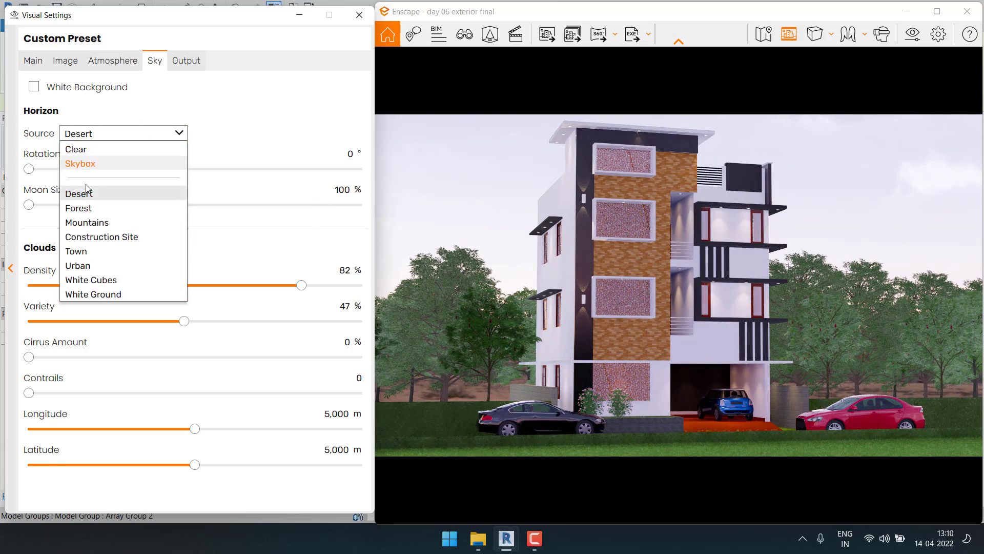
{"action": "left_click", "coordinate": [82, 208]}
{"action": "left_click", "coordinate": [108, 133]}
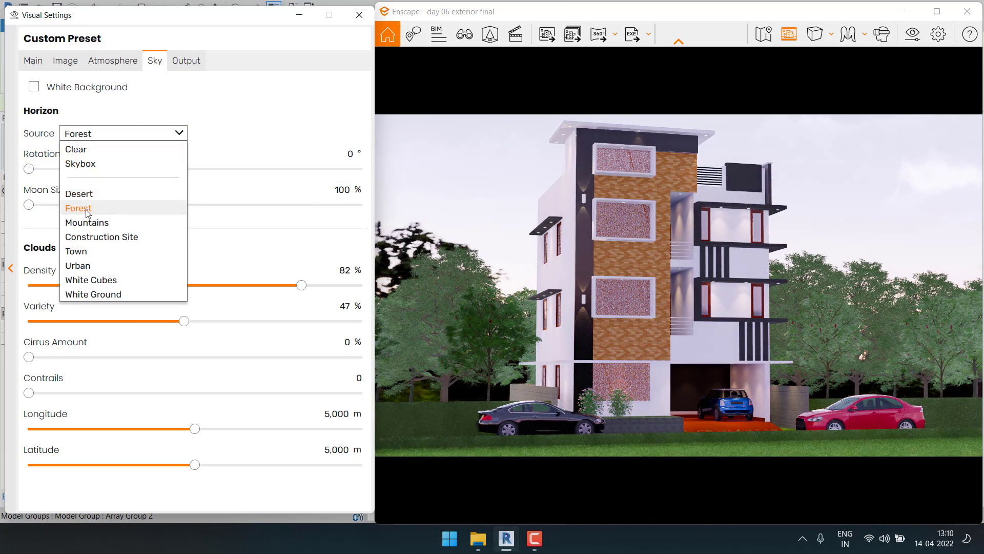
{"action": "left_click", "coordinate": [87, 222]}
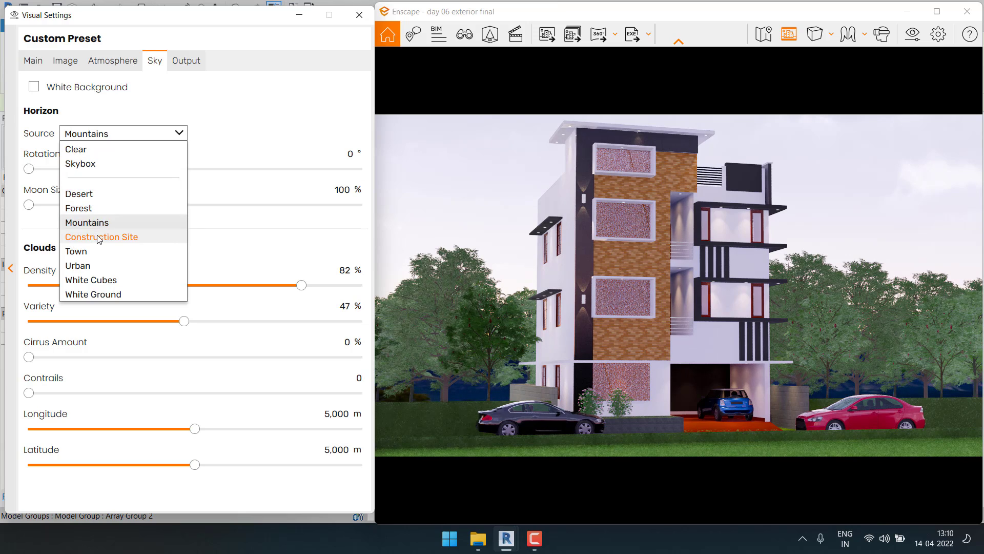
{"action": "left_click", "coordinate": [99, 236]}
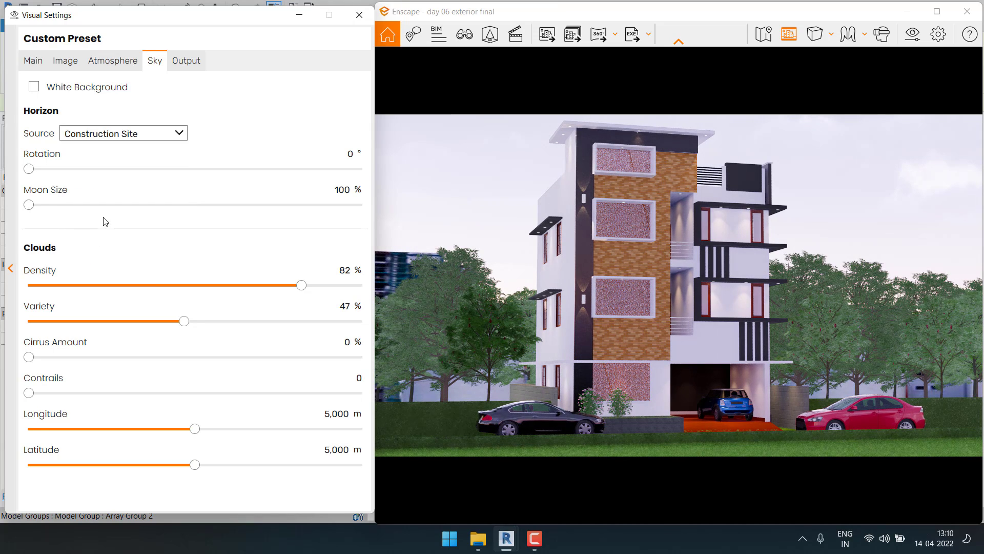
{"action": "left_click", "coordinate": [126, 135]}
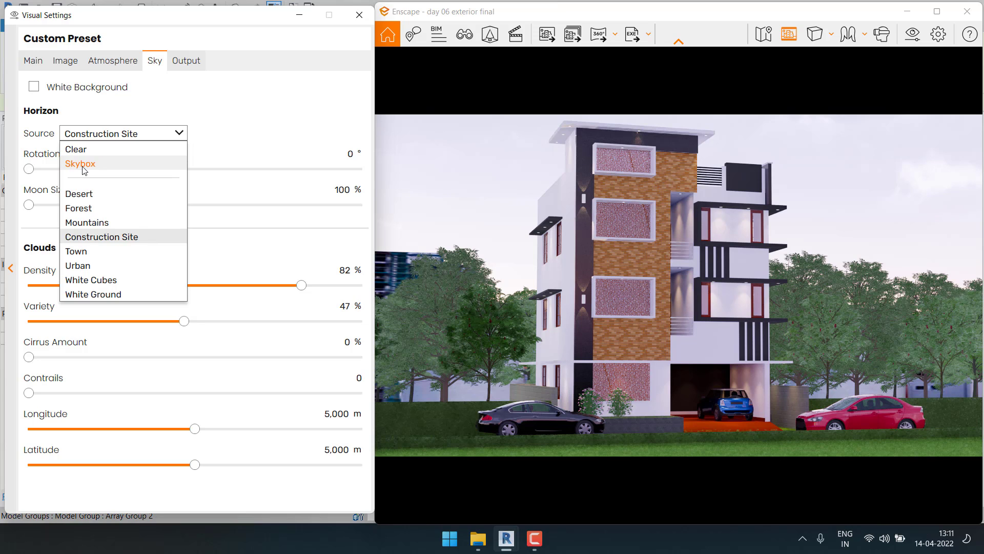
{"action": "left_click", "coordinate": [82, 164]}
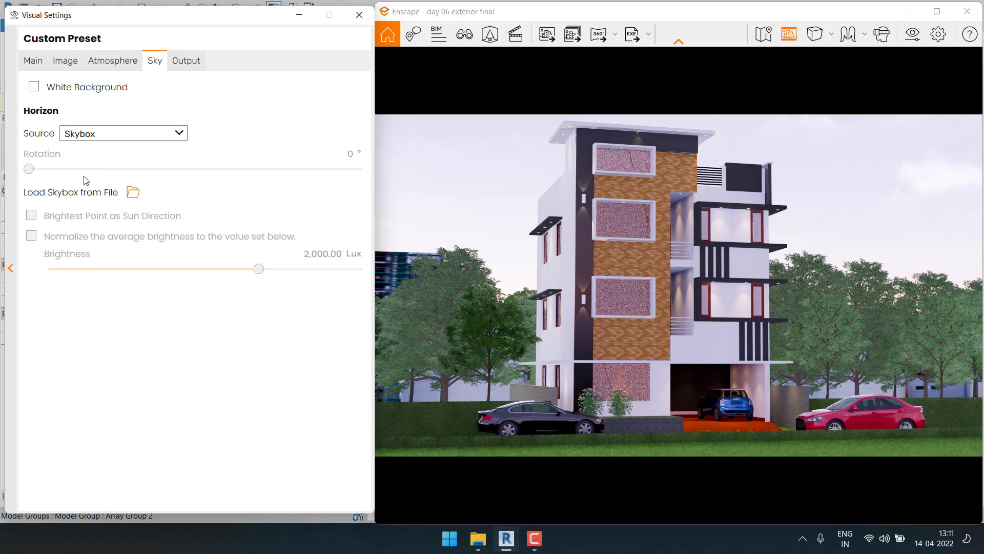
Switch to Google Chrome and open a new browser window under one of the saved profiles.
{"action": "left_click", "coordinate": [458, 547]}
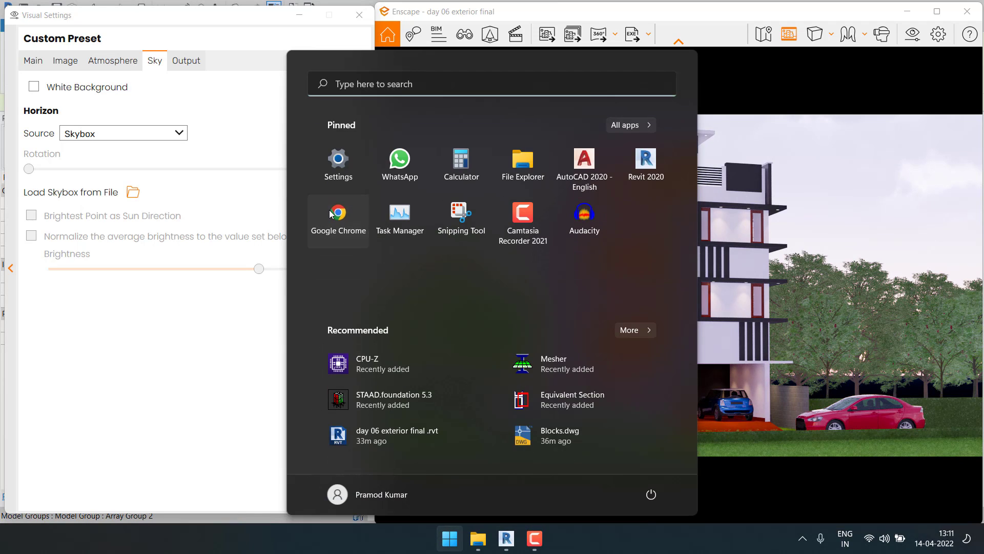
{"action": "left_click", "coordinate": [339, 215]}
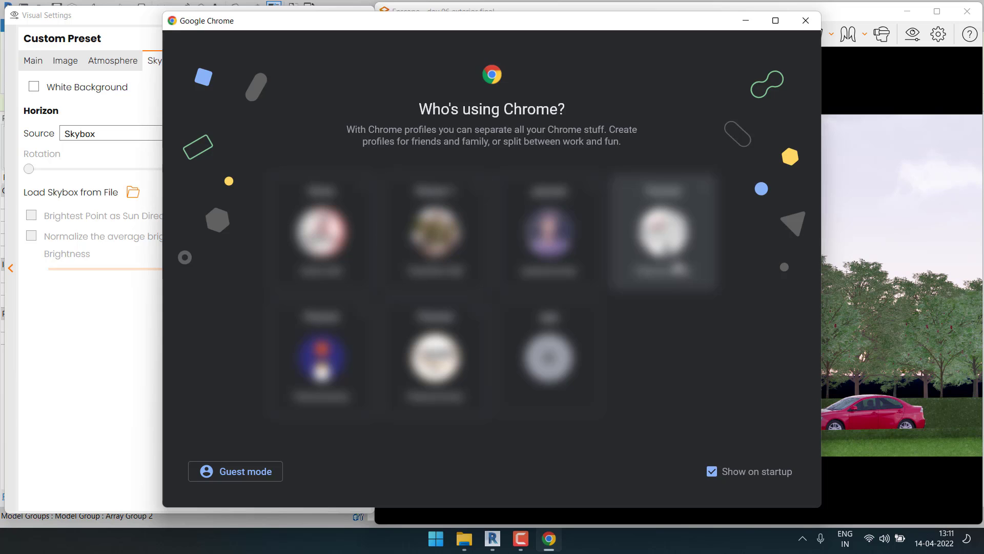
{"action": "left_click", "coordinate": [435, 358]}
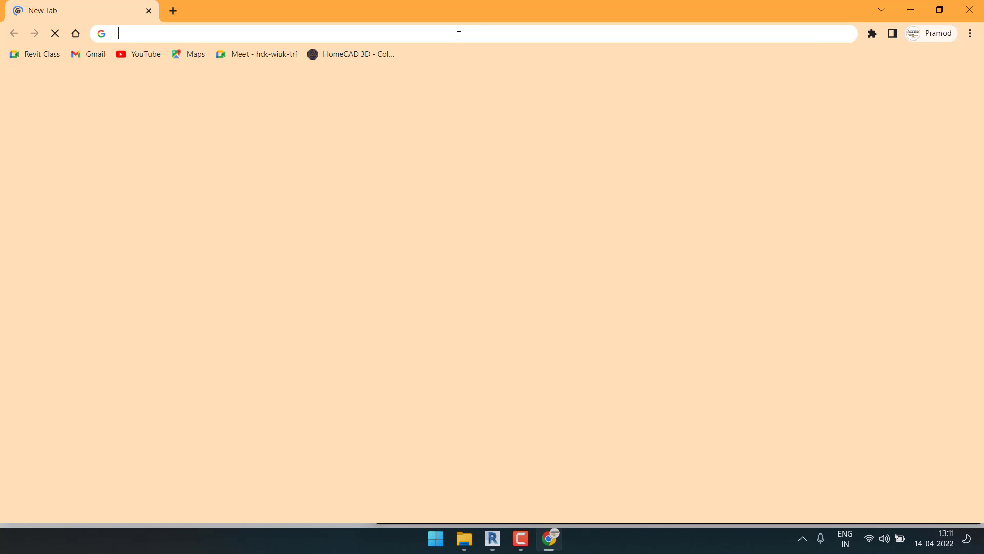
Search the web for HDRI IMAGES.
{"action": "left_click", "coordinate": [458, 32]}
{"action": "type", "text": "H"}
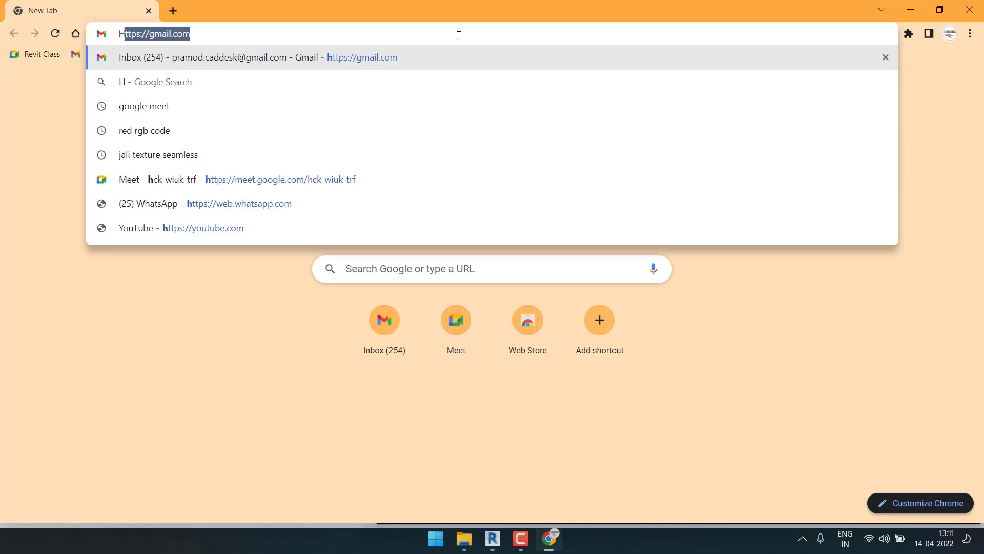
{"action": "type", "text": "DRI IMAGES"}
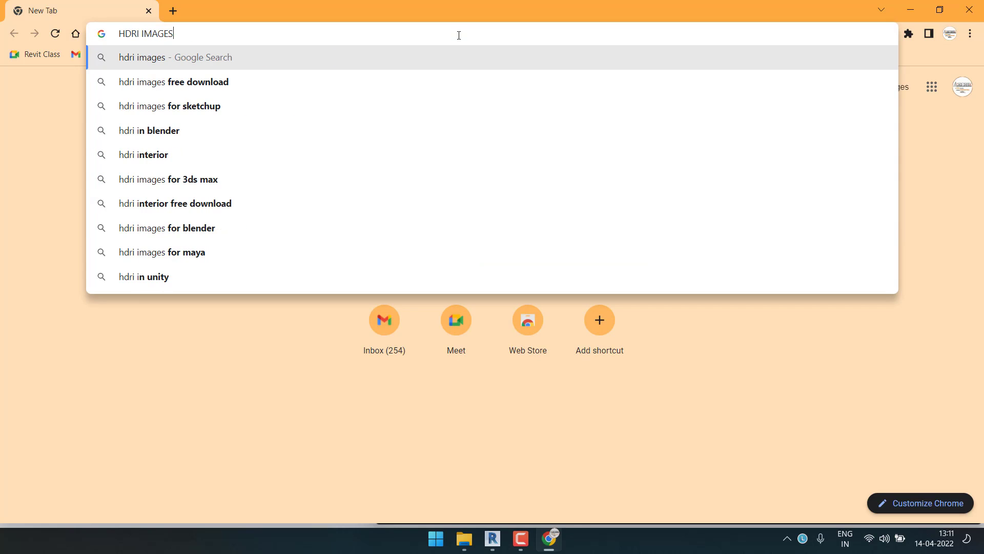
{"action": "key", "text": "Return"}
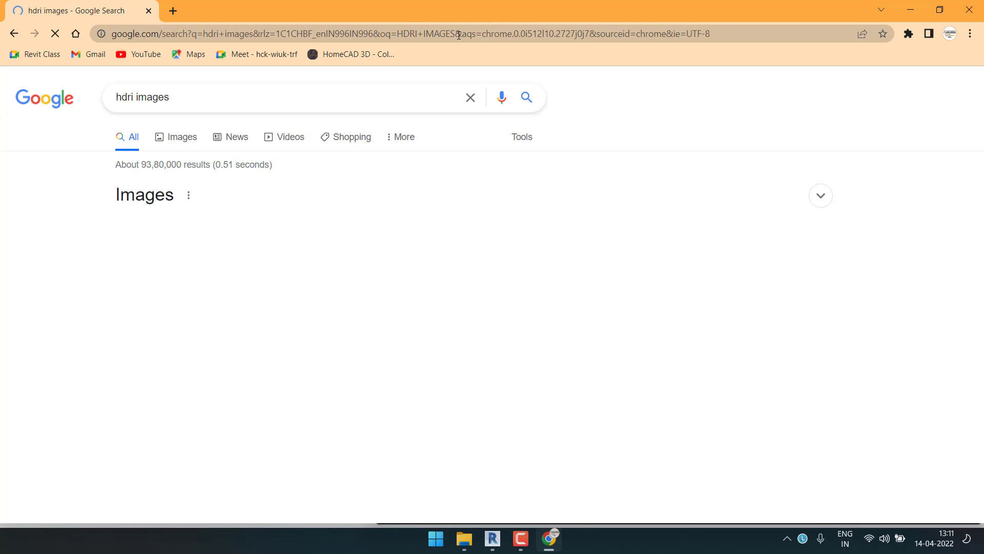
Open the HDRI Hub free maps and skies result in a new tab and dismiss the site's notification offer.
{"action": "scroll", "coordinate": [340, 301], "scroll_direction": "down", "scroll_amount": 3}
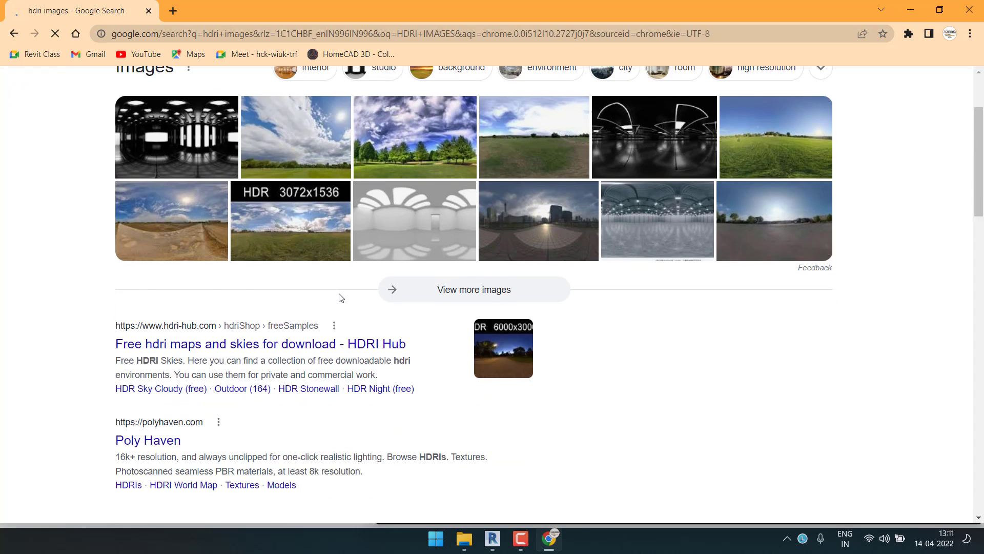
{"action": "right_click", "coordinate": [248, 279]}
{"action": "left_click", "coordinate": [274, 288]}
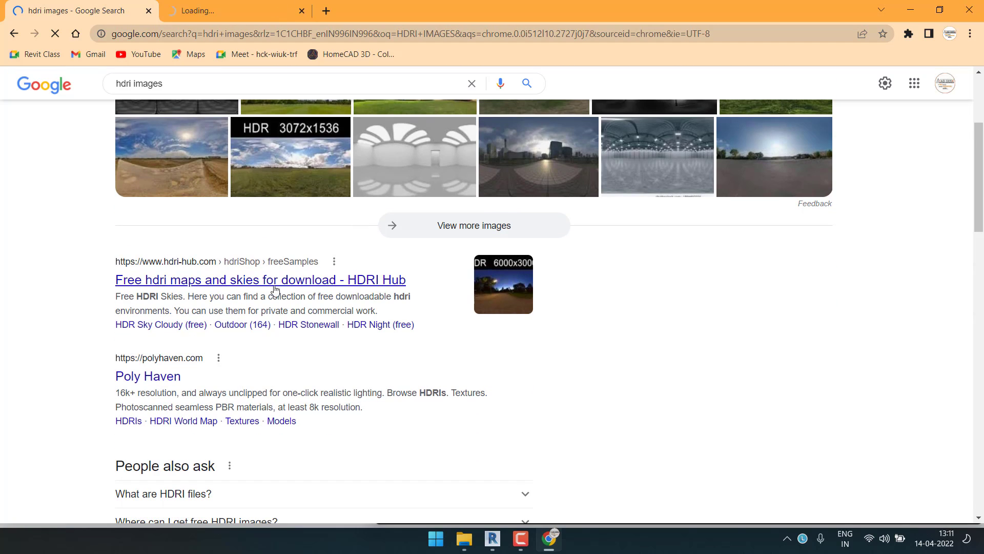
{"action": "left_click", "coordinate": [226, 11]}
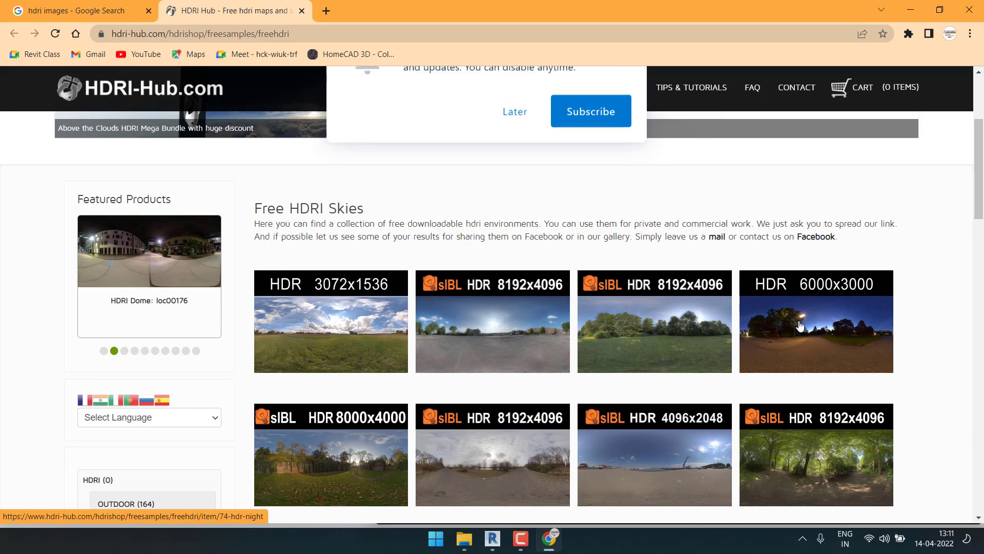
{"action": "scroll", "coordinate": [820, 333], "scroll_direction": "down", "scroll_amount": 1}
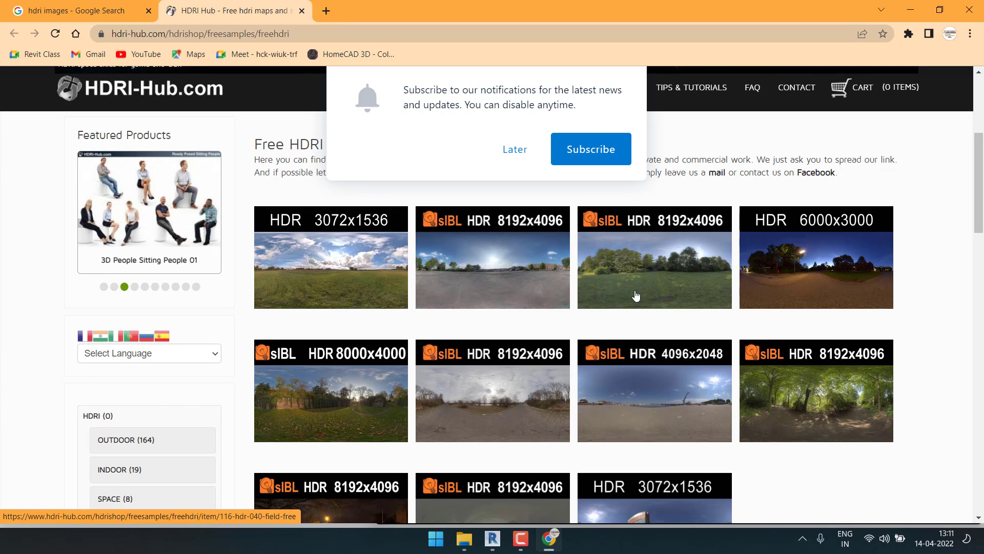
{"action": "scroll", "coordinate": [363, 347], "scroll_direction": "down", "scroll_amount": 1}
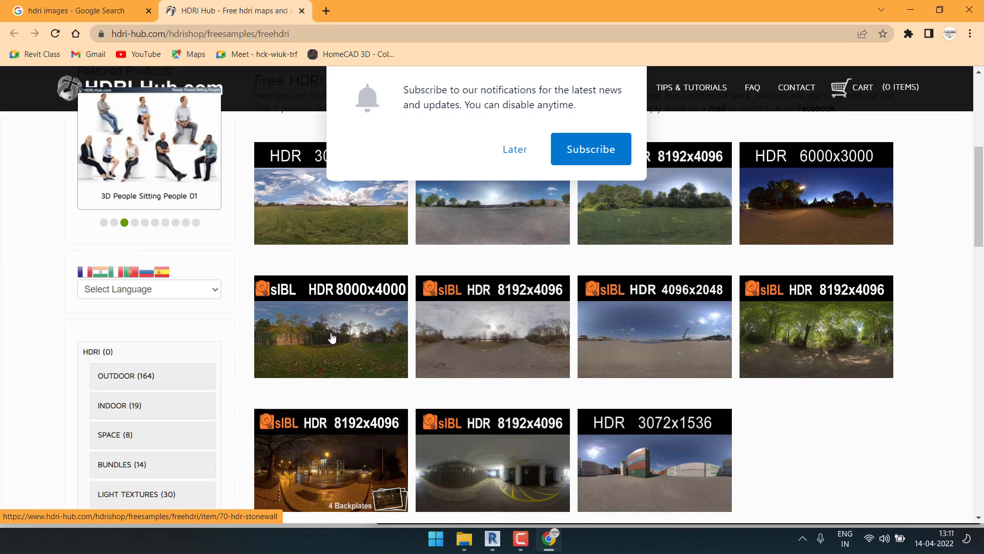
{"action": "left_click", "coordinate": [514, 150]}
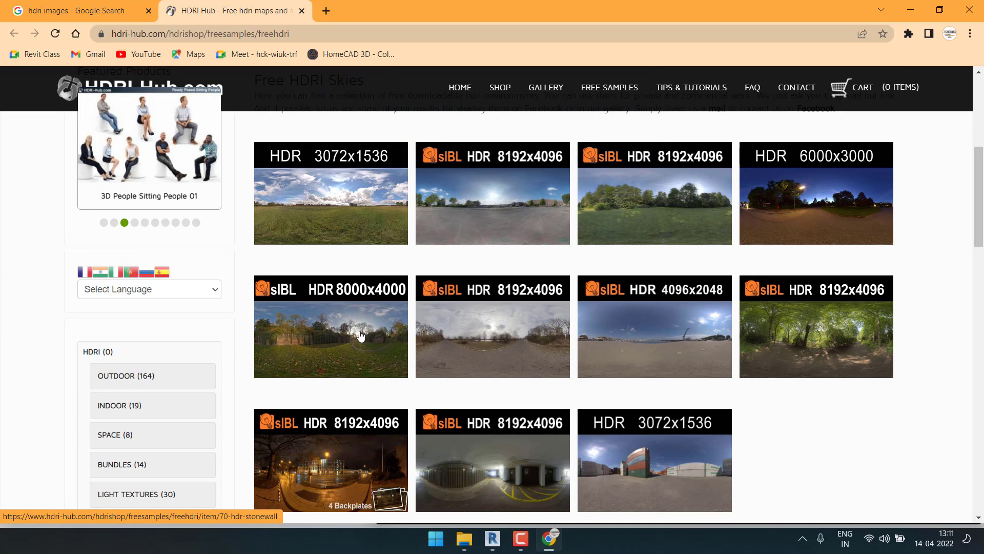
Open the free 8000x4000 HDR Stonewall sample and examine its panorama, preview images and package description.
{"action": "left_click", "coordinate": [360, 335]}
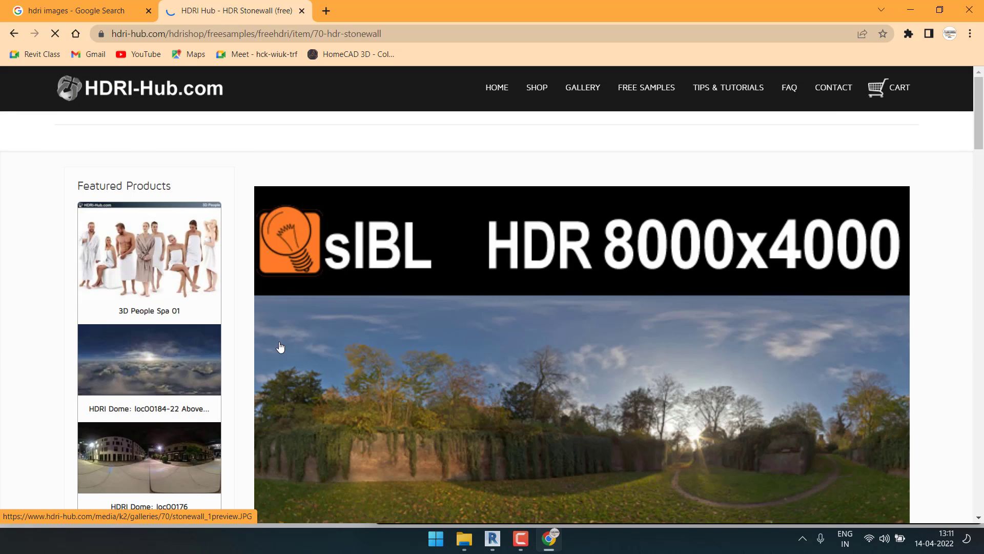
{"action": "scroll", "coordinate": [628, 239], "scroll_direction": "down", "scroll_amount": 5}
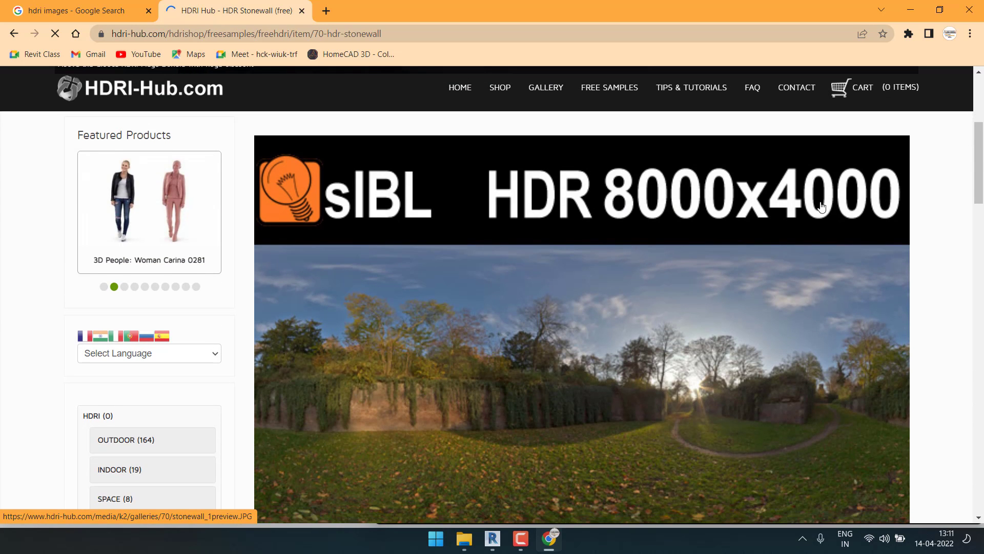
{"action": "scroll", "coordinate": [802, 224], "scroll_direction": "down", "scroll_amount": 3}
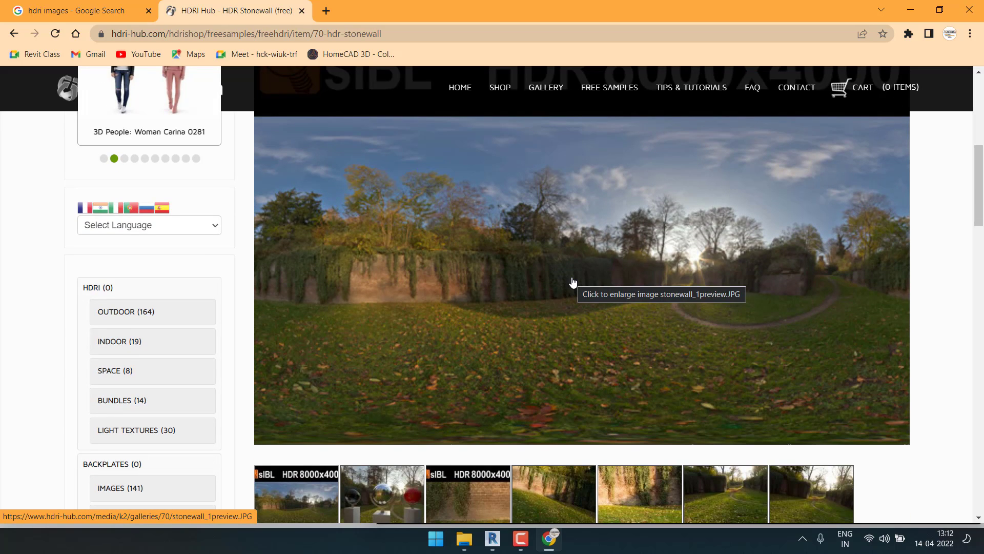
{"action": "scroll", "coordinate": [573, 281], "scroll_direction": "down", "scroll_amount": 4}
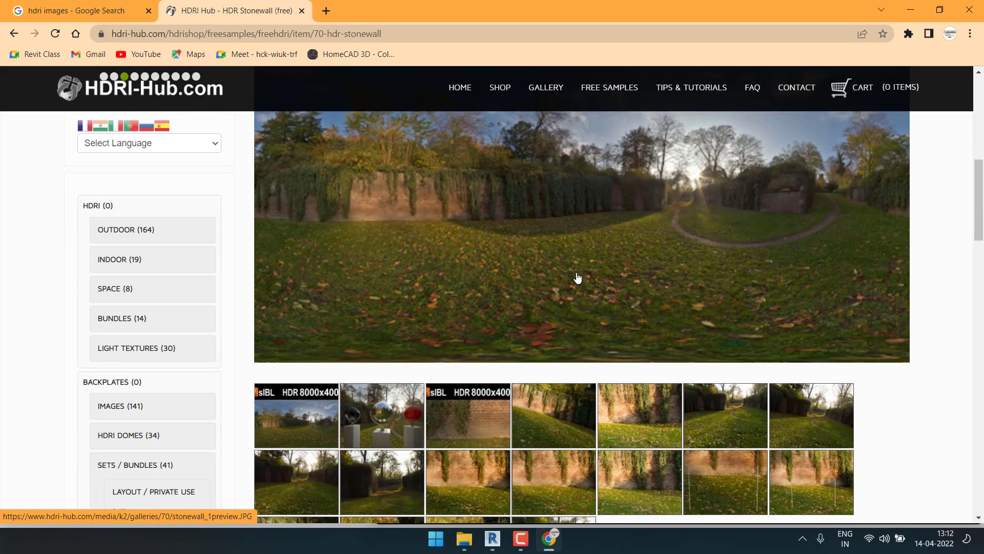
{"action": "scroll", "coordinate": [573, 277], "scroll_direction": "down", "scroll_amount": 3}
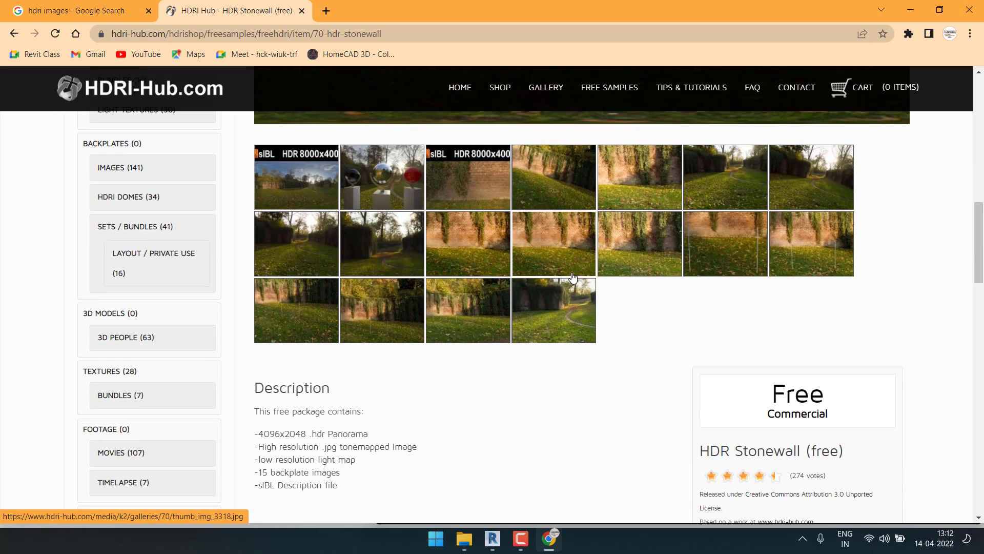
{"action": "scroll", "coordinate": [681, 331], "scroll_direction": "up", "scroll_amount": 1}
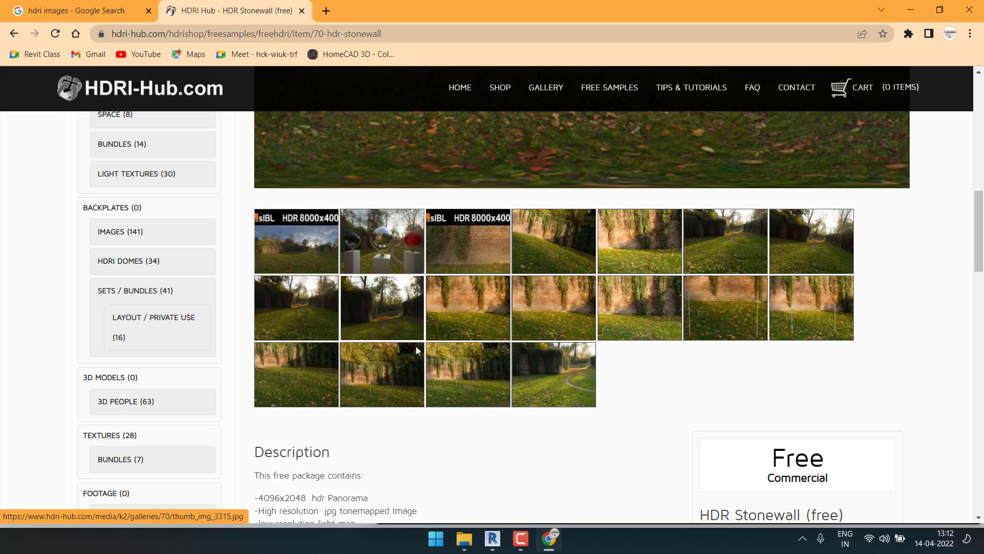
{"action": "scroll", "coordinate": [583, 370], "scroll_direction": "down", "scroll_amount": 3}
{"action": "scroll", "coordinate": [583, 370], "scroll_direction": "down", "scroll_amount": 3}
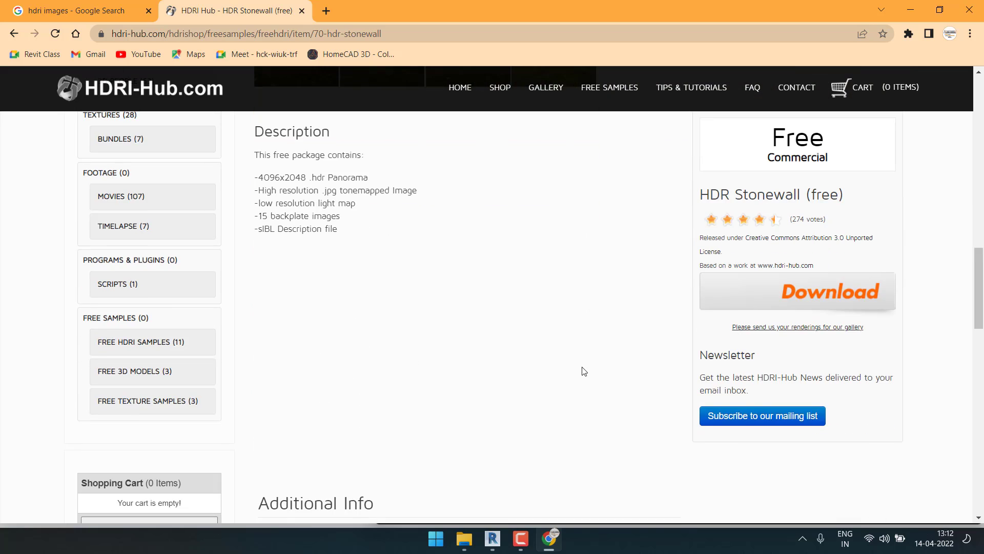
{"action": "scroll", "coordinate": [582, 369], "scroll_direction": "up", "scroll_amount": 15}
Return to the free skies list, start downloading HDR_040_Field.zip from the HDR 040 Field page, and show all downloads.
{"action": "key", "text": "alt+Left"}
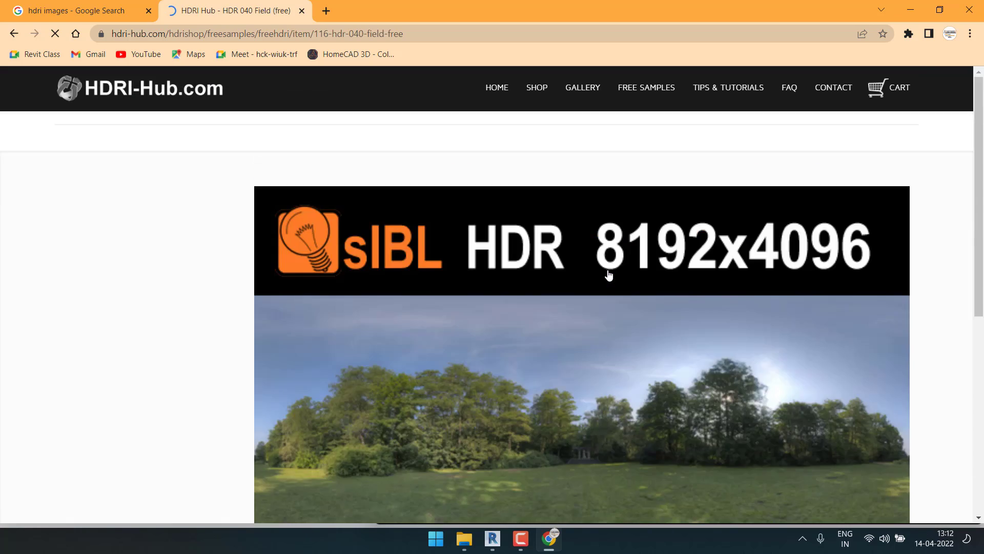
{"action": "scroll", "coordinate": [727, 313], "scroll_direction": "down", "scroll_amount": 10}
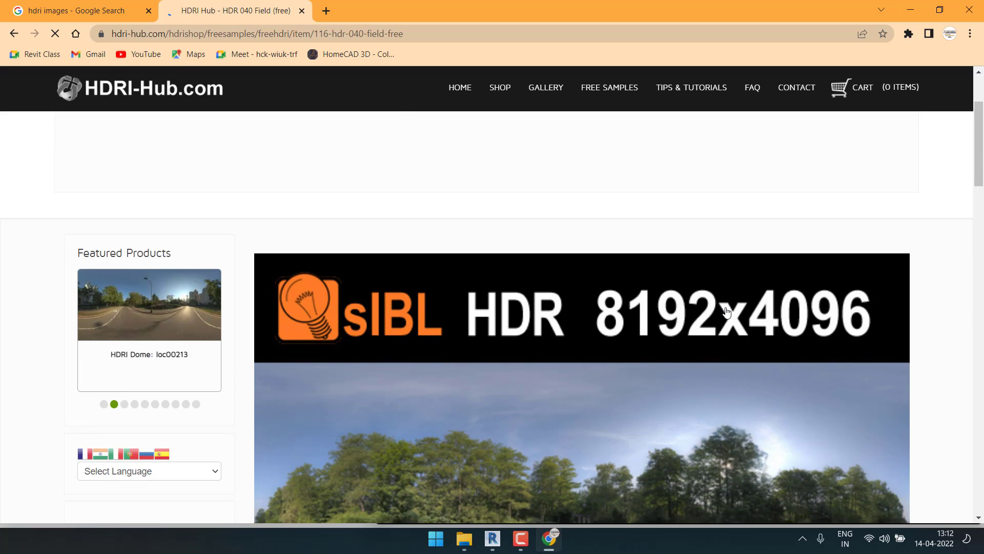
{"action": "scroll", "coordinate": [819, 245], "scroll_direction": "down", "scroll_amount": 1}
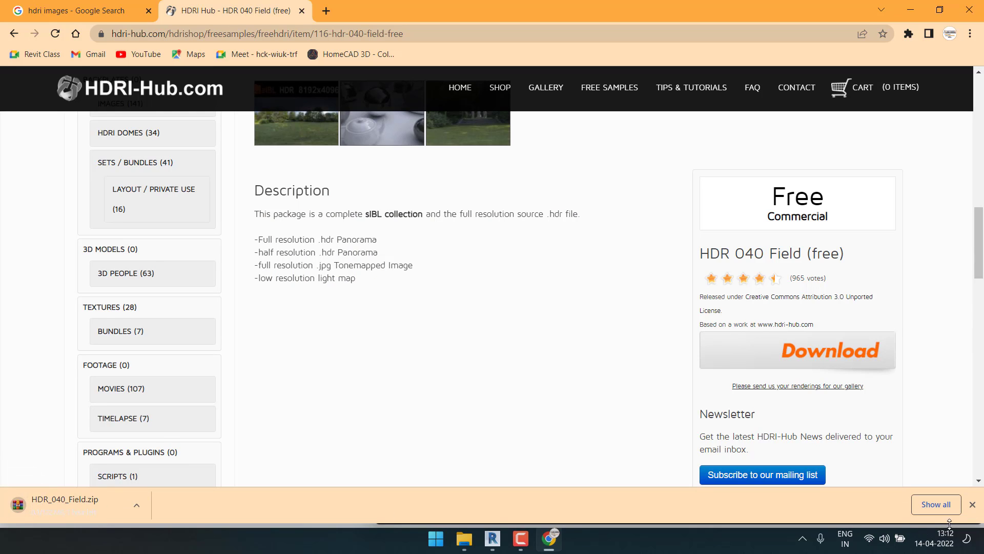
{"action": "left_click", "coordinate": [936, 507]}
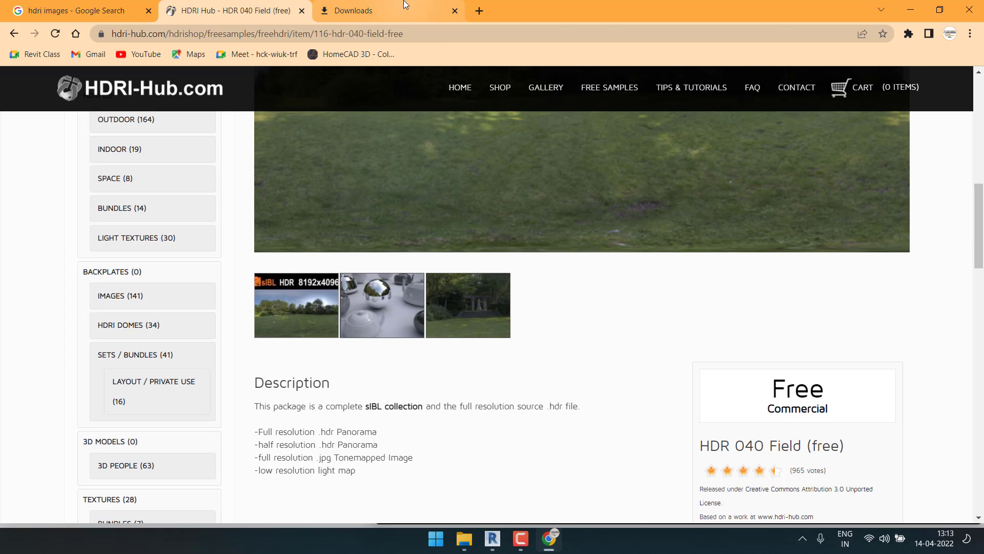
Resume the paused download of HDR_040_Field.zip.
{"action": "left_click", "coordinate": [405, 4]}
{"action": "left_click", "coordinate": [236, 10]}
{"action": "scroll", "coordinate": [369, 331], "scroll_direction": "up", "scroll_amount": 1}
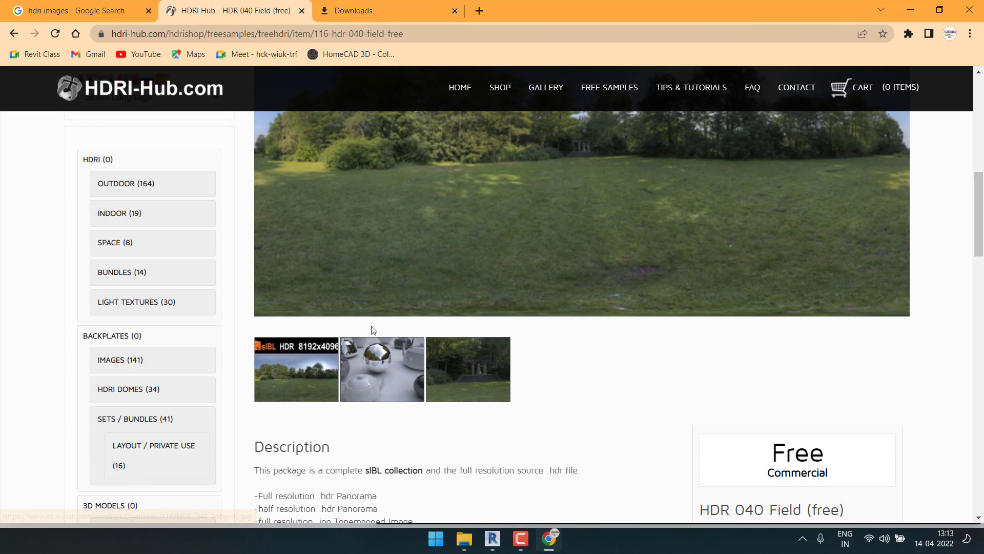
{"action": "scroll", "coordinate": [476, 386], "scroll_direction": "up", "scroll_amount": 1}
{"action": "left_click", "coordinate": [405, 4]}
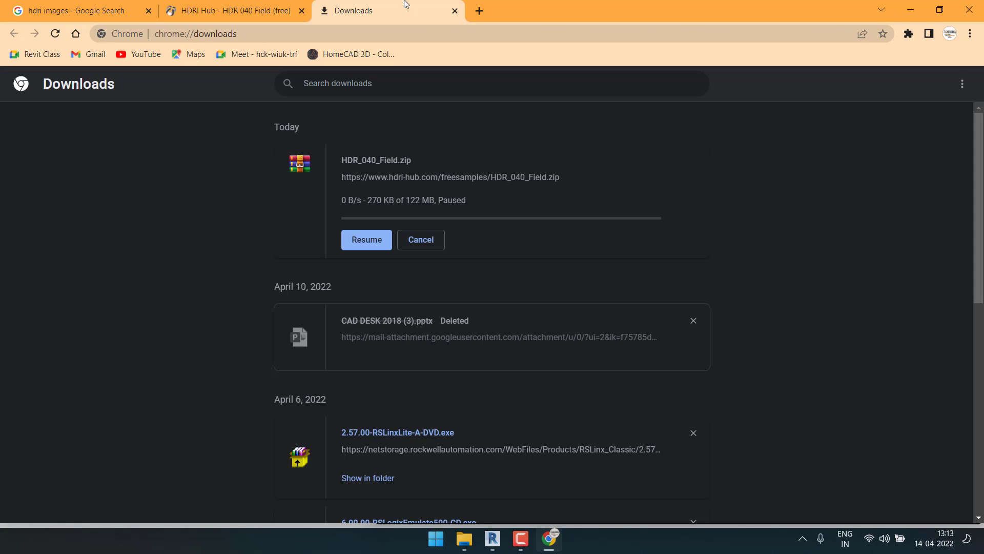
{"action": "left_click", "coordinate": [368, 244]}
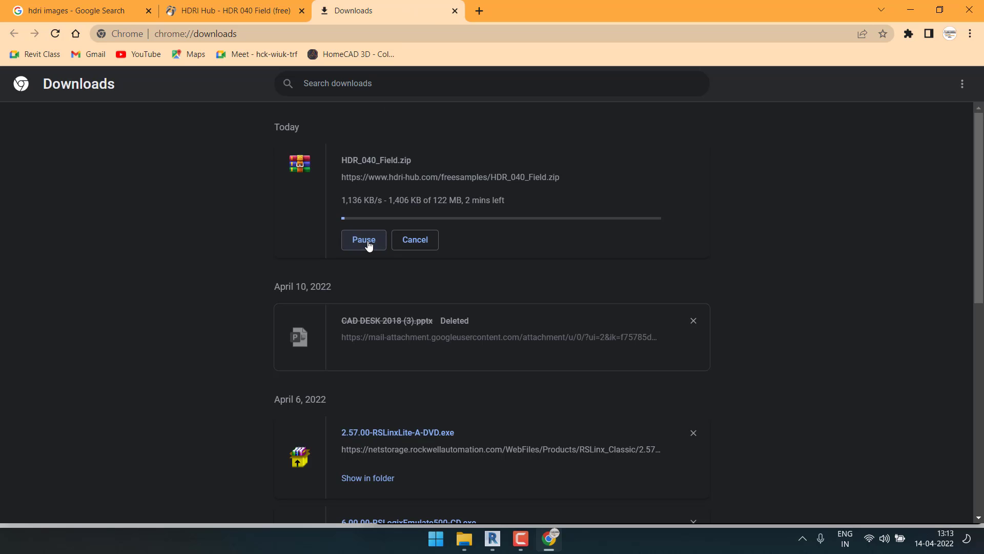
Examine the HDR 040 Field panorama on its product page and open one of its preview images.
{"action": "left_click", "coordinate": [271, 4]}
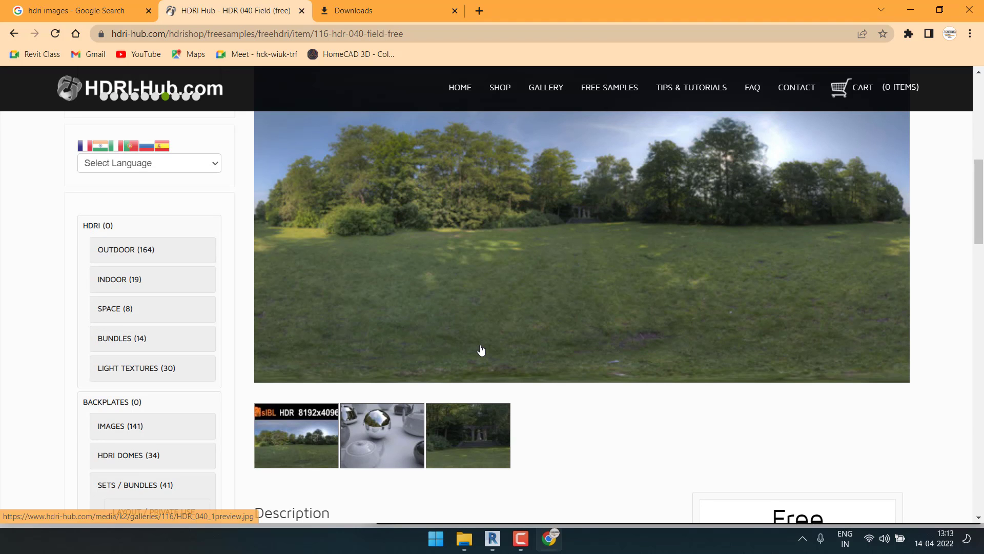
{"action": "scroll", "coordinate": [482, 350], "scroll_direction": "up", "scroll_amount": 2}
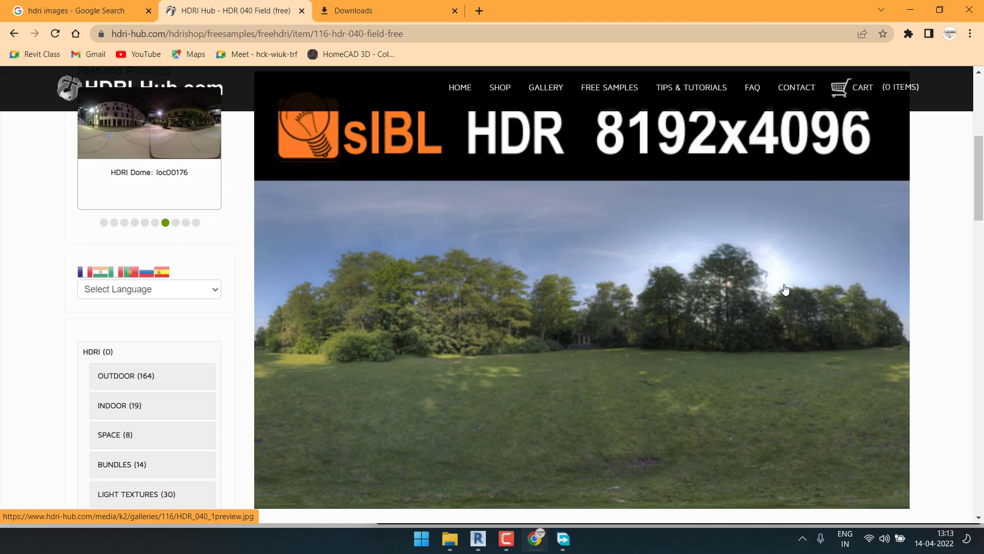
{"action": "scroll", "coordinate": [785, 290], "scroll_direction": "down", "scroll_amount": 3}
{"action": "left_click", "coordinate": [487, 371]}
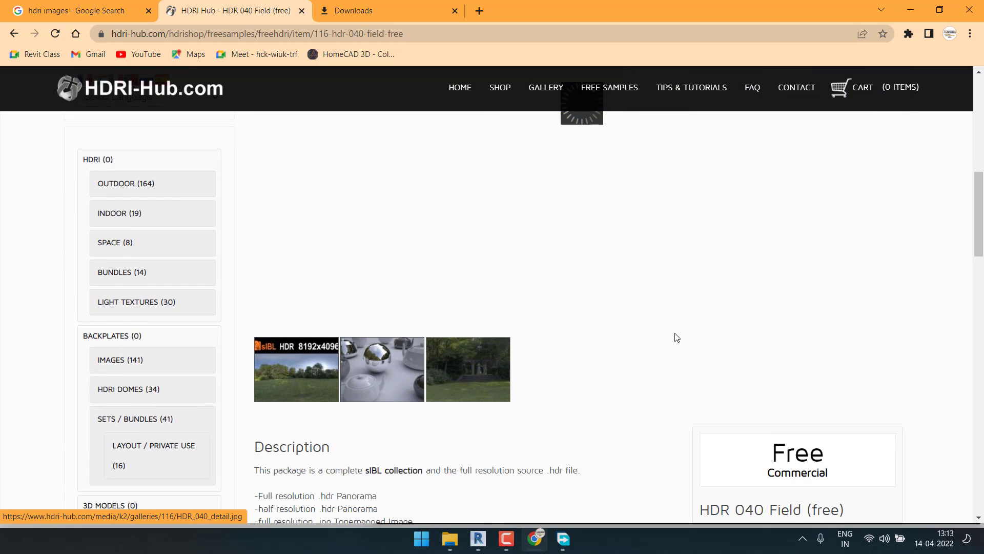
{"action": "scroll", "coordinate": [676, 337], "scroll_direction": "up", "scroll_amount": 4}
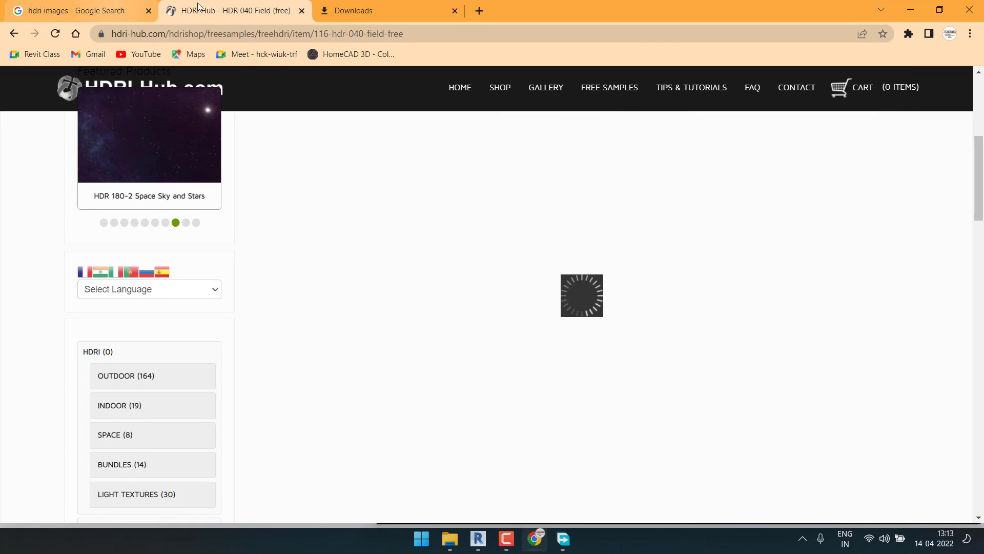
Go back to the Free HDRI Skies list and look through the remaining samples.
{"action": "left_click", "coordinate": [14, 35]}
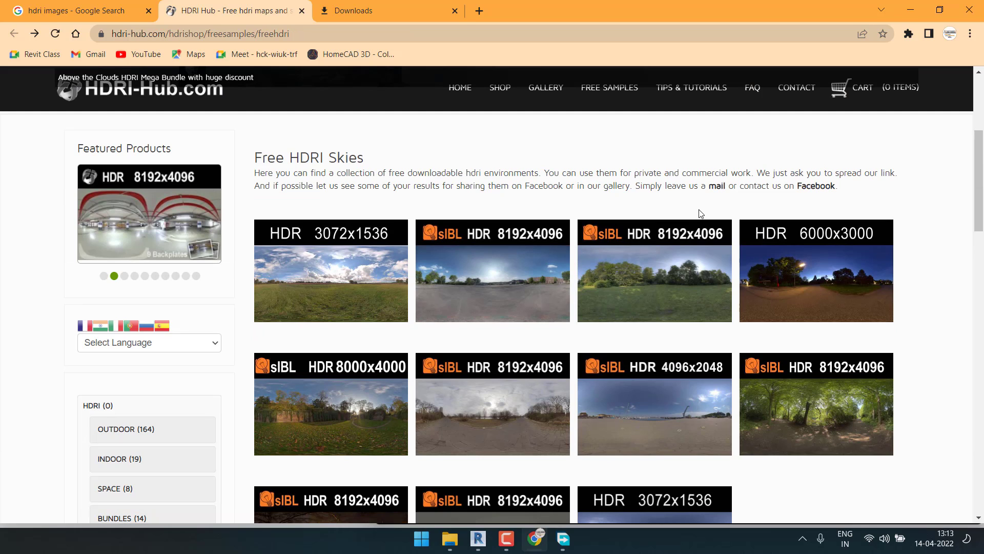
{"action": "scroll", "coordinate": [831, 329], "scroll_direction": "down", "scroll_amount": 1}
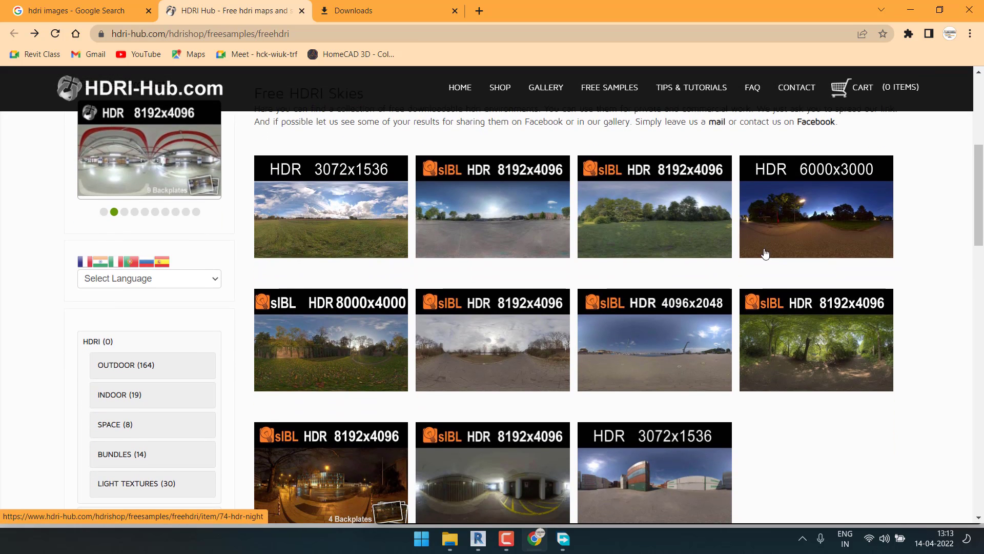
{"action": "scroll", "coordinate": [767, 252], "scroll_direction": "down", "scroll_amount": 2}
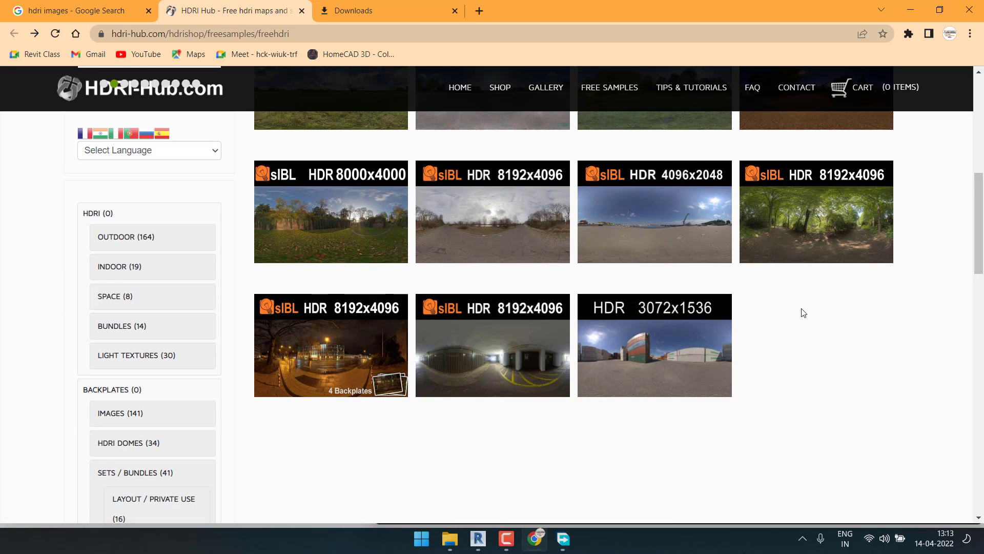
{"action": "scroll", "coordinate": [795, 312], "scroll_direction": "down", "scroll_amount": 3}
Open the Poly Haven result from the HDRI image search in a new tab.
{"action": "left_click", "coordinate": [77, 11]}
{"action": "scroll", "coordinate": [236, 260], "scroll_direction": "down", "scroll_amount": 2}
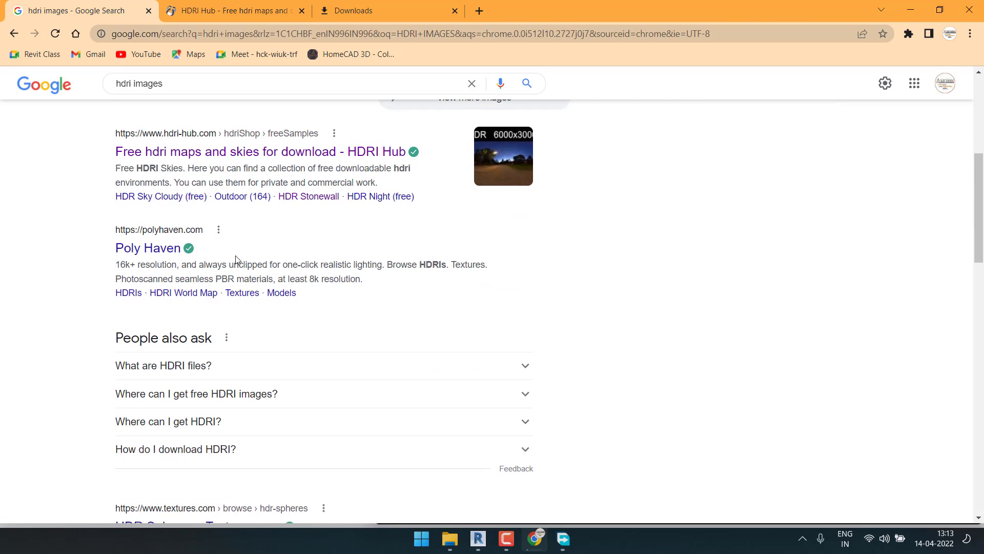
{"action": "right_click", "coordinate": [165, 255]}
{"action": "left_click", "coordinate": [202, 264]}
{"action": "left_click", "coordinate": [243, 6]}
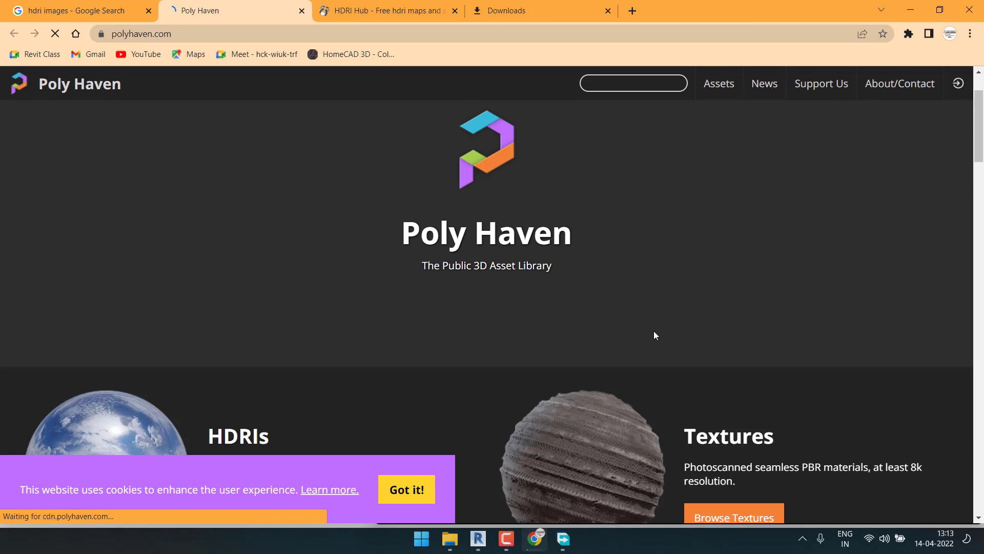
Open Poly Haven's HDRIs collection and browse the available panoramas.
{"action": "scroll", "coordinate": [654, 331], "scroll_direction": "down", "scroll_amount": 2}
{"action": "scroll", "coordinate": [654, 331], "scroll_direction": "down", "scroll_amount": 4}
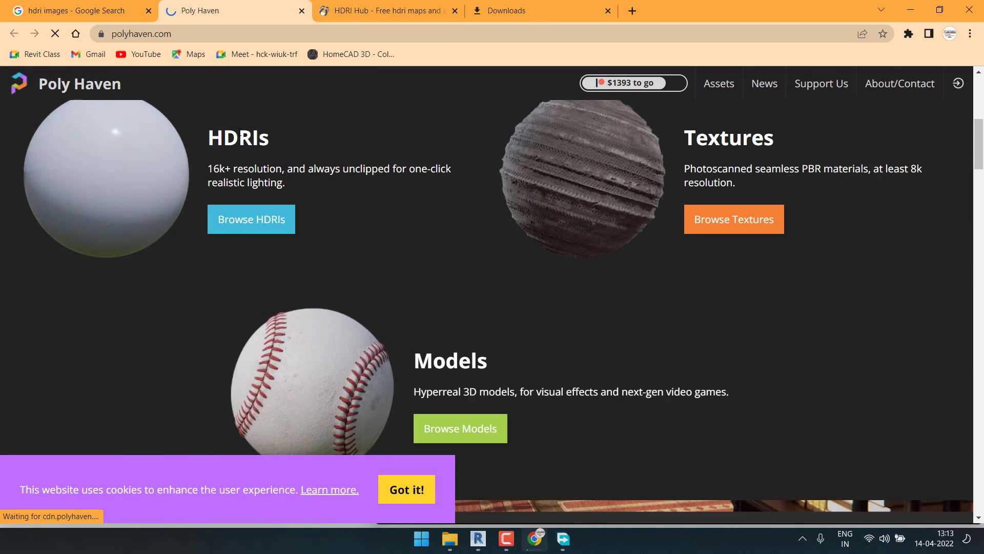
{"action": "left_click", "coordinate": [262, 228]}
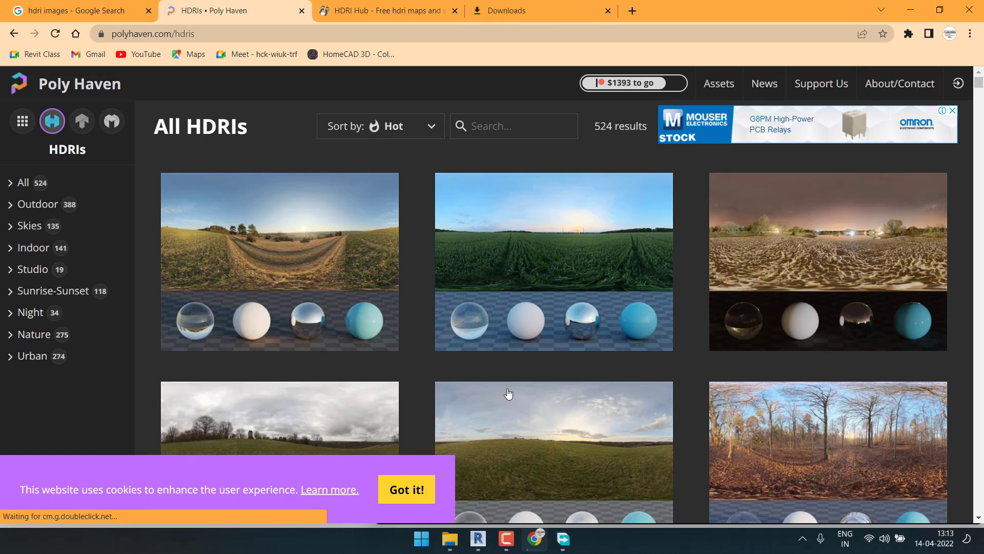
{"action": "scroll", "coordinate": [802, 264], "scroll_direction": "down", "scroll_amount": 3}
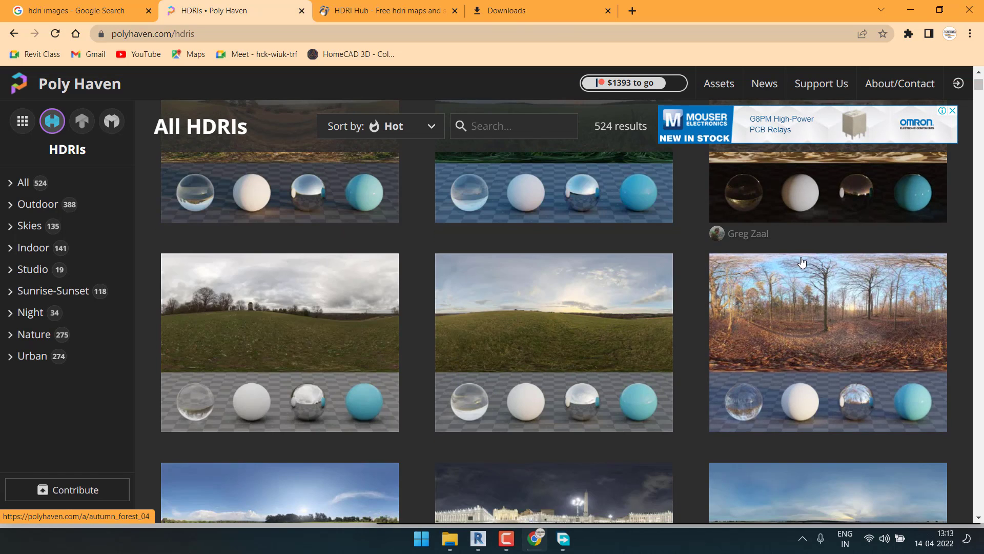
Look through the Poly Haven HDRIs and open the page of the Spaichingen Hill panorama.
{"action": "scroll", "coordinate": [802, 263], "scroll_direction": "up", "scroll_amount": 3}
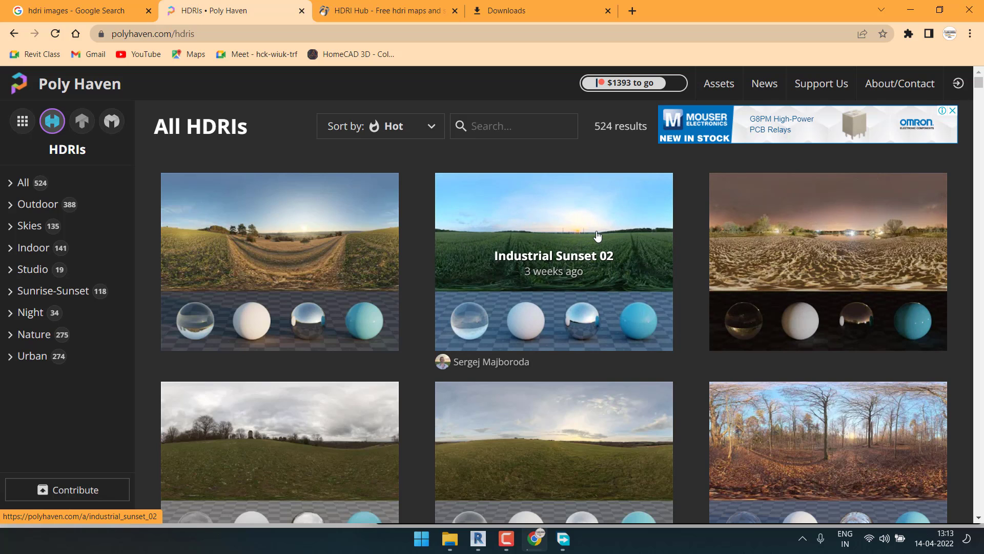
{"action": "scroll", "coordinate": [747, 271], "scroll_direction": "down", "scroll_amount": 10}
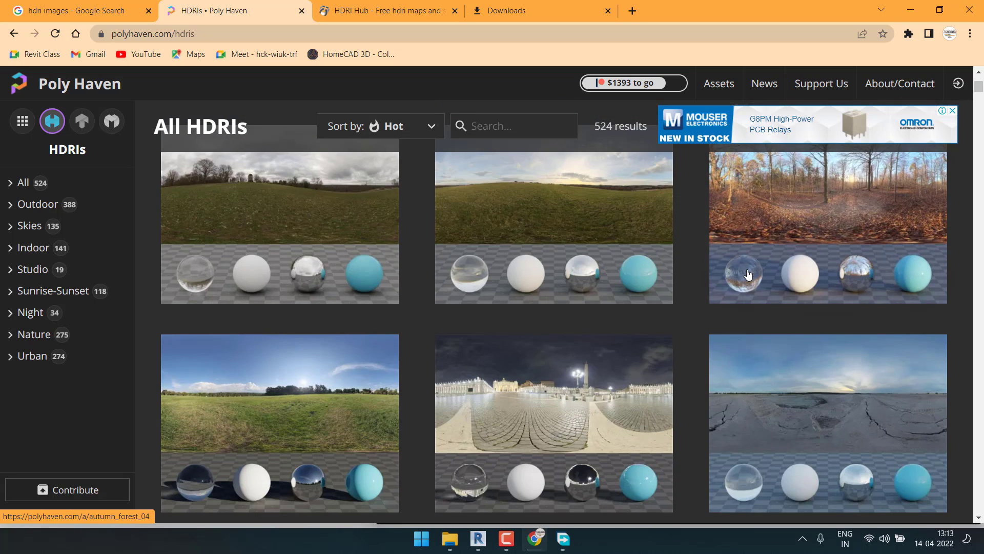
{"action": "scroll", "coordinate": [748, 275], "scroll_direction": "up", "scroll_amount": 3}
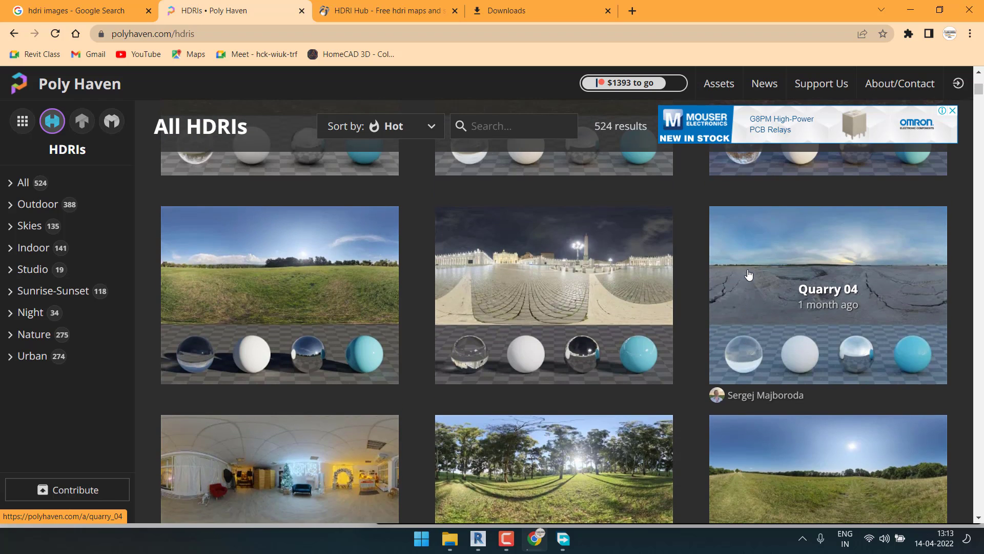
{"action": "scroll", "coordinate": [352, 281], "scroll_direction": "down", "scroll_amount": 3}
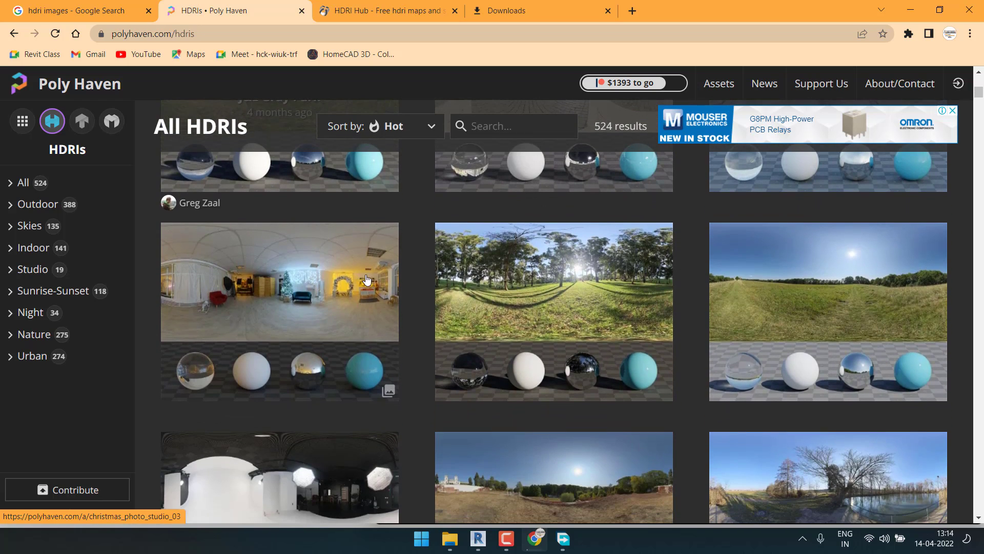
{"action": "scroll", "coordinate": [878, 276], "scroll_direction": "down", "scroll_amount": 6}
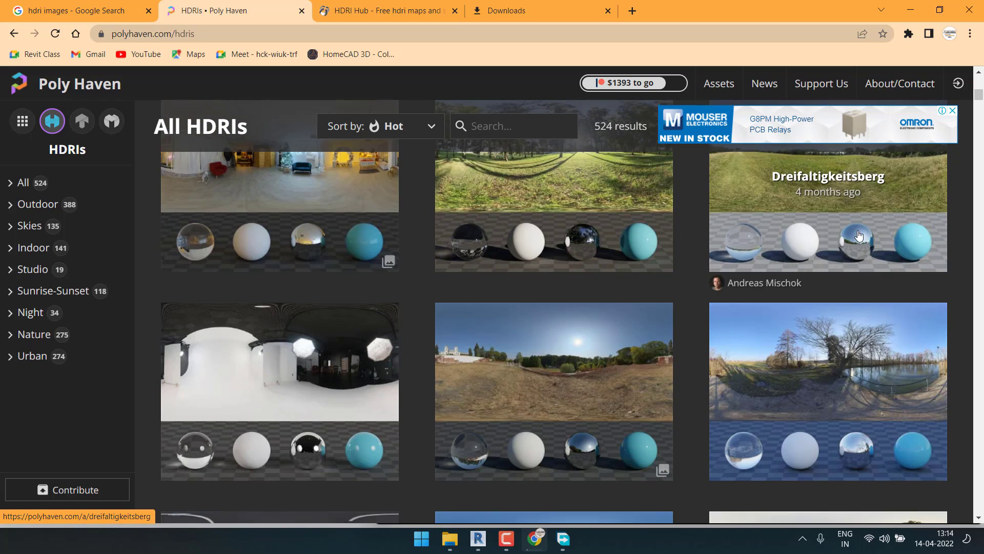
{"action": "scroll", "coordinate": [859, 237], "scroll_direction": "down", "scroll_amount": 2}
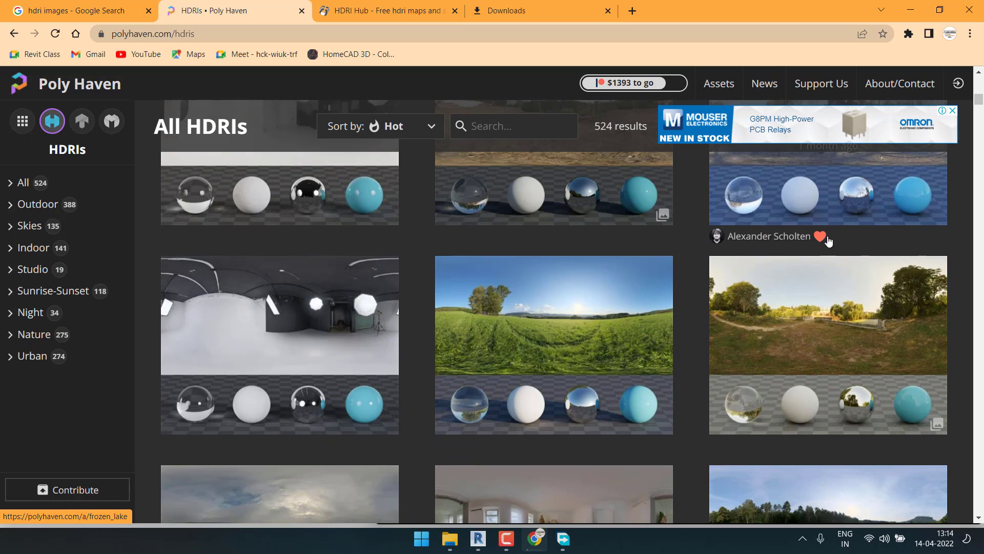
{"action": "left_click", "coordinate": [591, 317]}
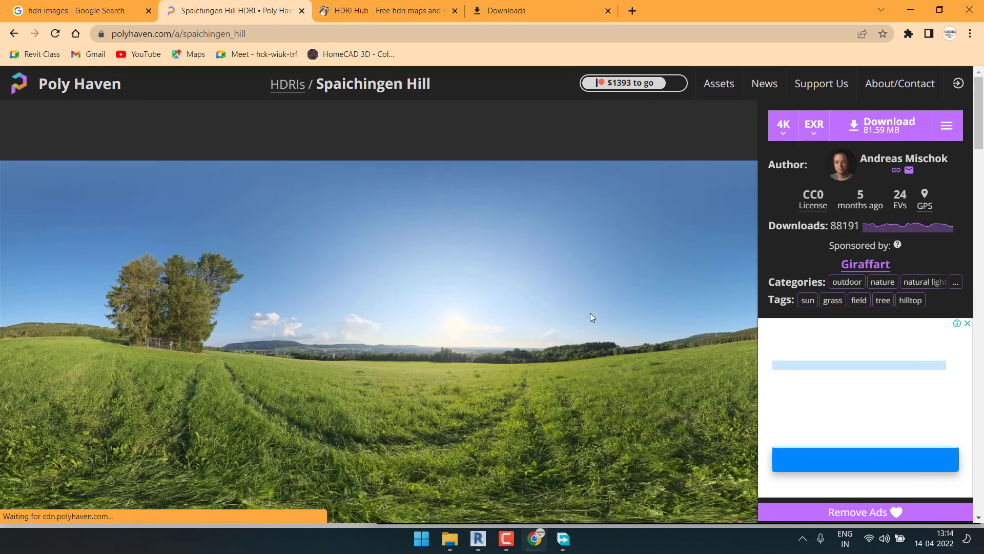
Download the Spaichingen Hill panorama in HDR format at 16K resolution.
{"action": "left_click", "coordinate": [814, 125]}
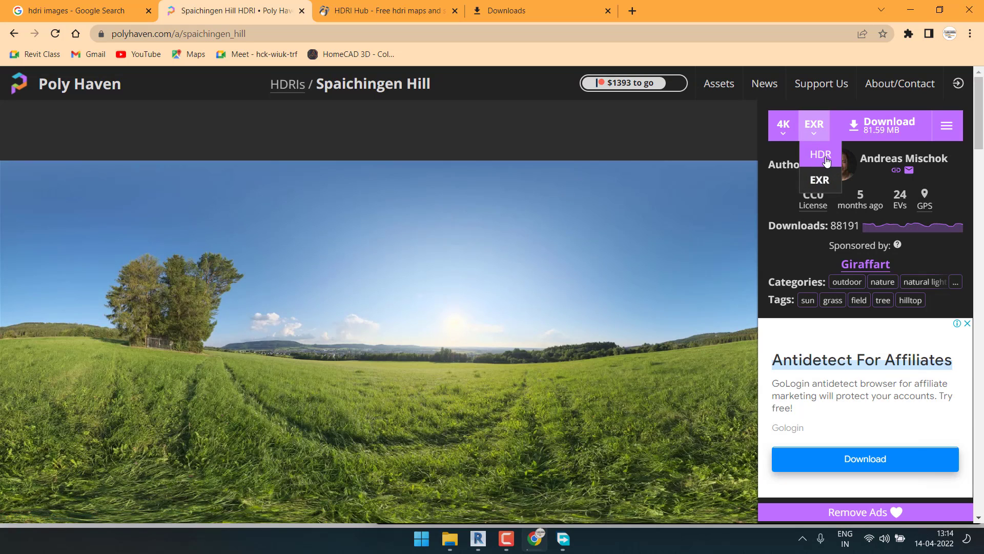
{"action": "left_click", "coordinate": [819, 157]}
{"action": "left_click", "coordinate": [784, 131]}
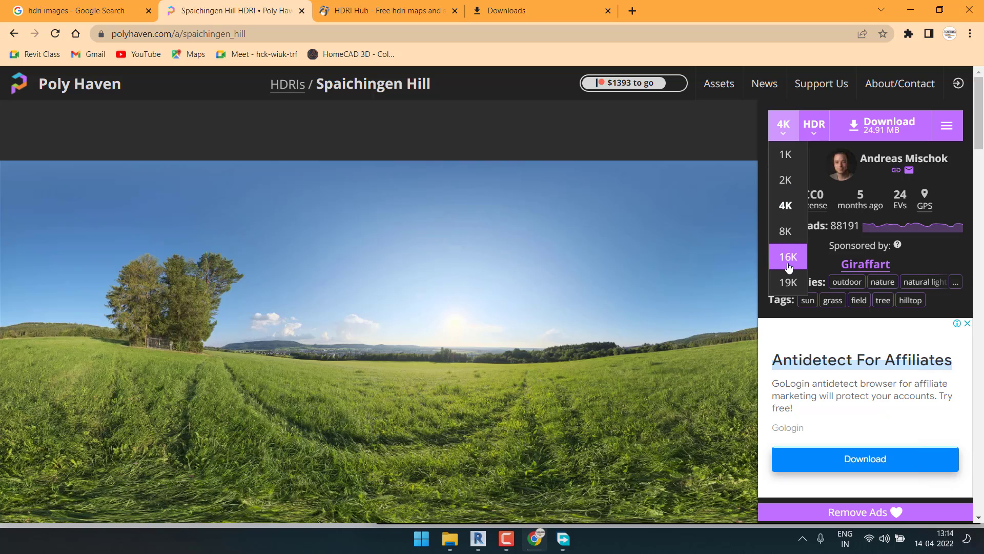
{"action": "left_click", "coordinate": [788, 282]}
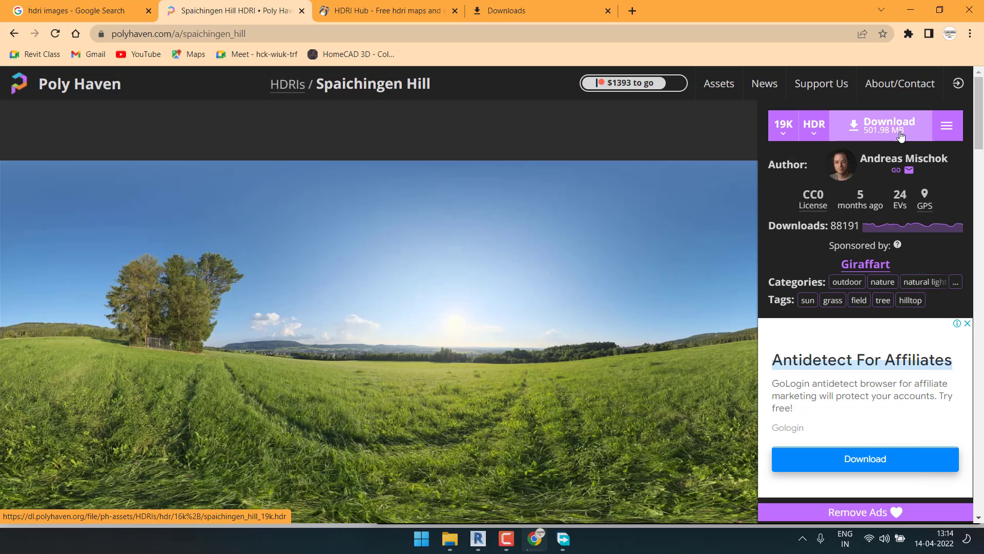
{"action": "left_click", "coordinate": [784, 133]}
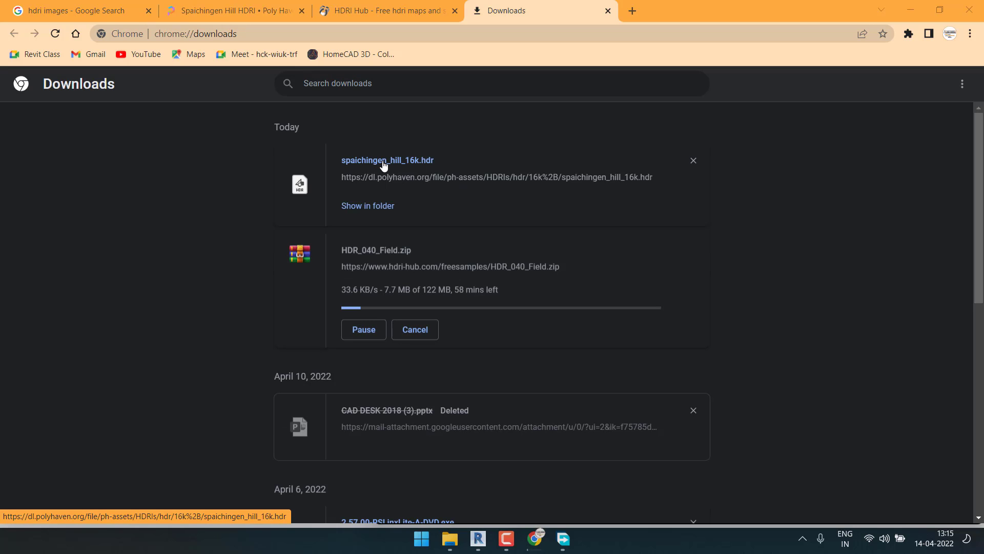
Switch to the Enscape visual settings and load spaichingen_hill_16k.hdr from the Downloads folder as the skybox.
{"action": "mouse_move", "coordinate": [478, 538]}
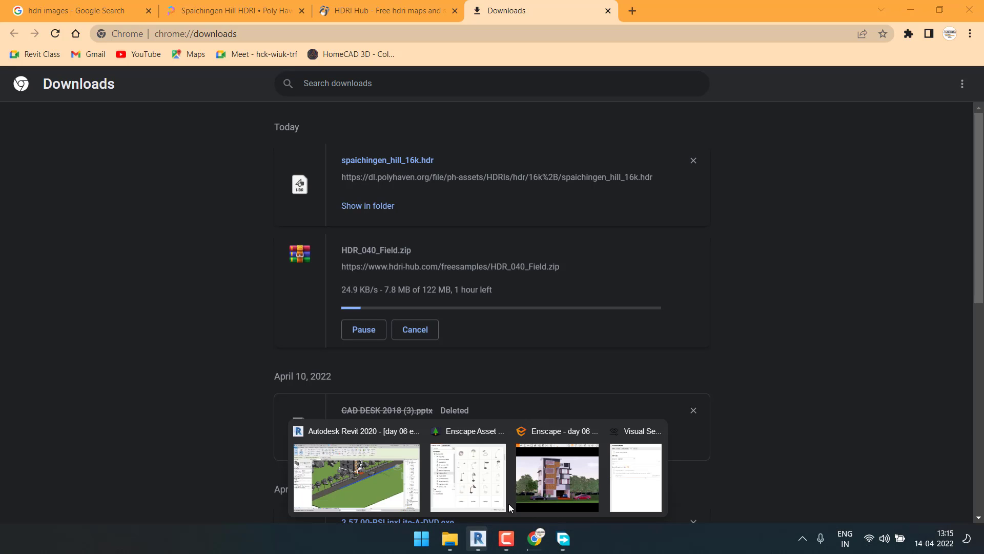
{"action": "left_click", "coordinate": [566, 496]}
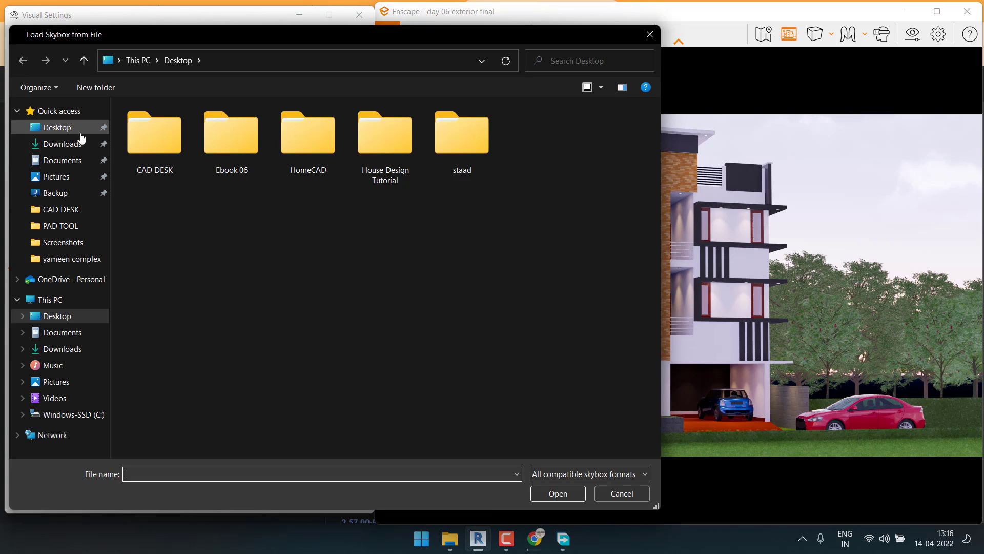
{"action": "left_click", "coordinate": [61, 128]}
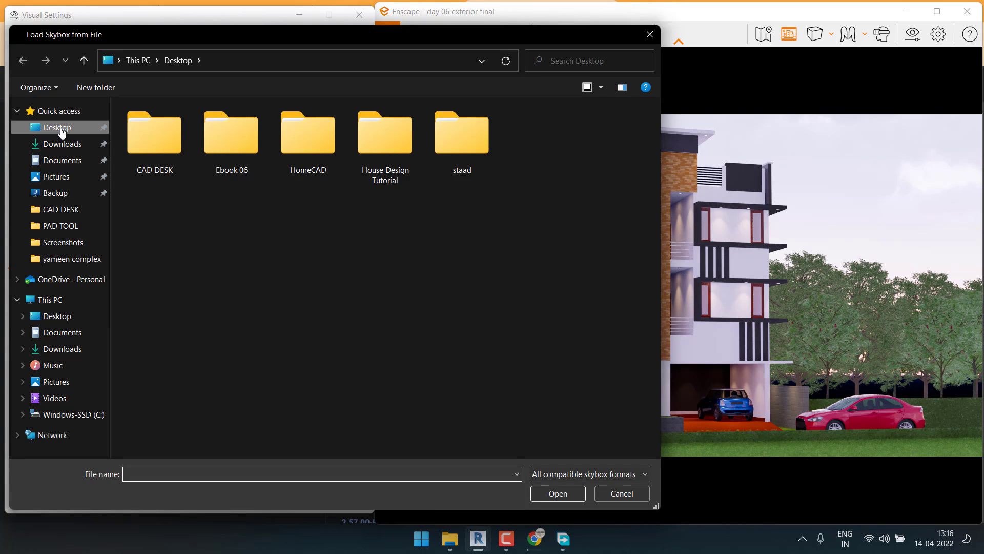
{"action": "left_click", "coordinate": [71, 146]}
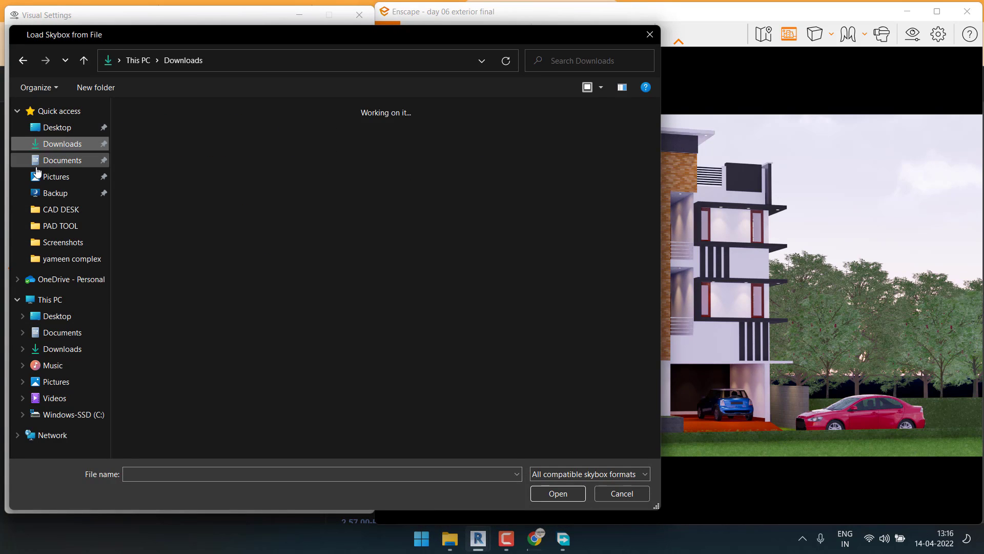
{"action": "left_click", "coordinate": [144, 139]}
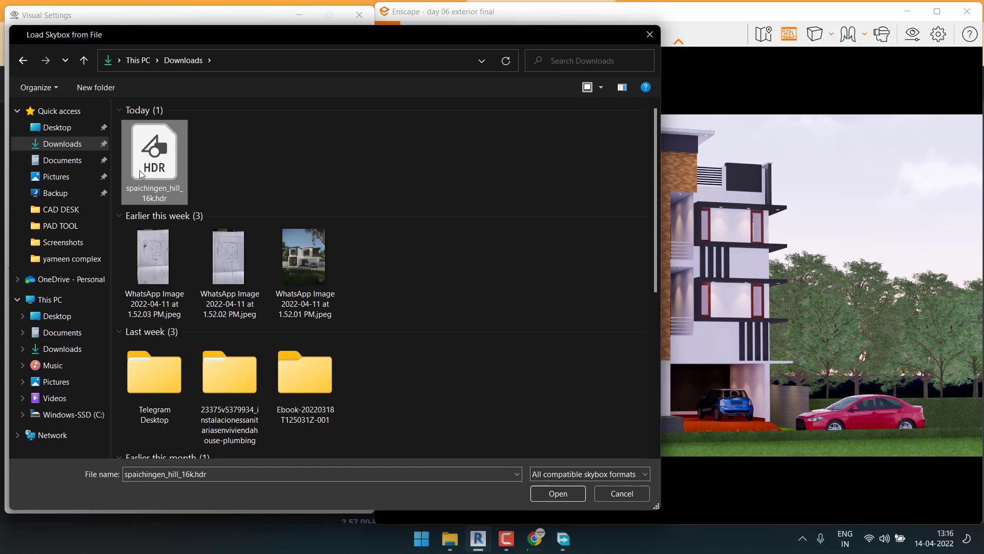
{"action": "left_click", "coordinate": [547, 490]}
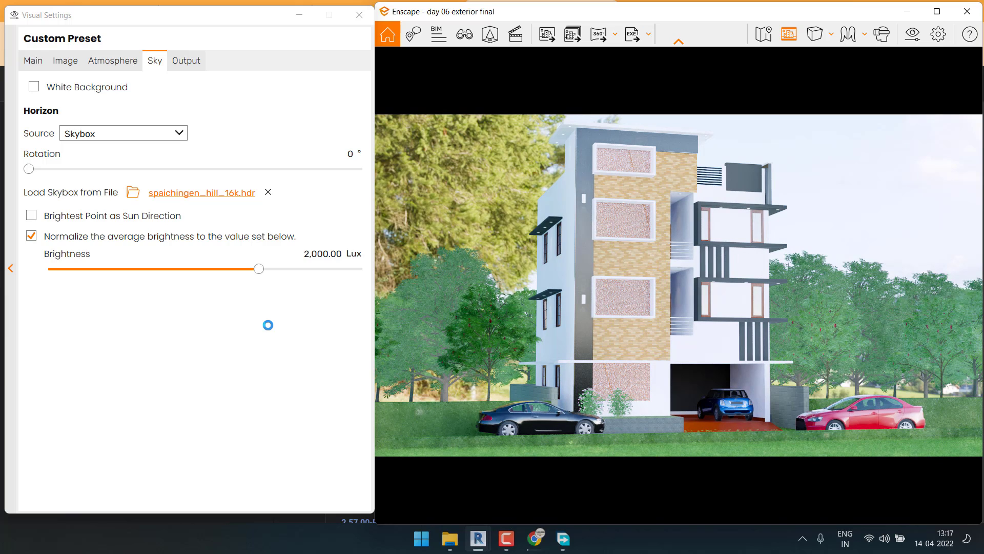
Use the skybox's brightest point as sun direction, with a rotation of 350° and an average brightness of 1,202.40 Lux.
{"action": "left_click", "coordinate": [104, 219]}
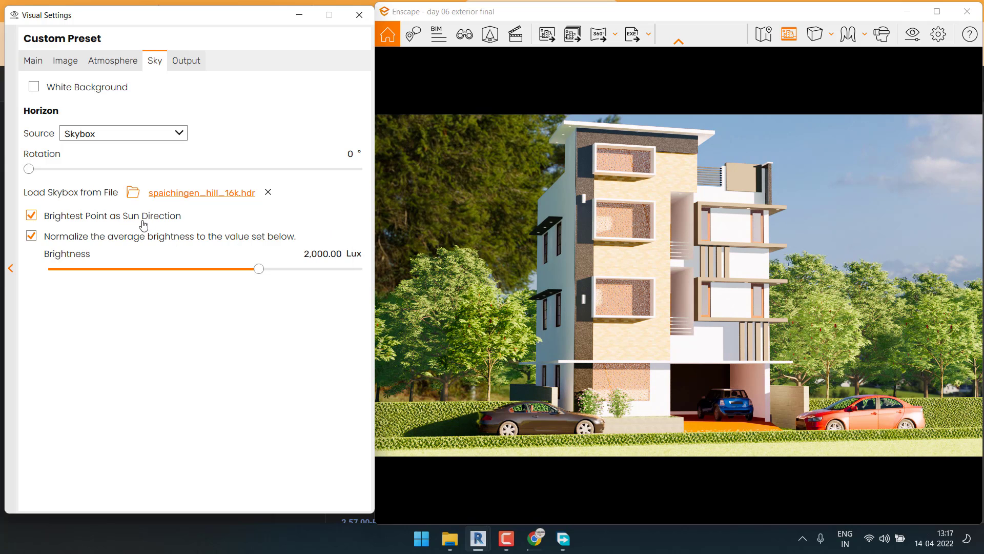
{"action": "left_click_drag", "start_coordinate": [29, 169], "coordinate": [354, 201]}
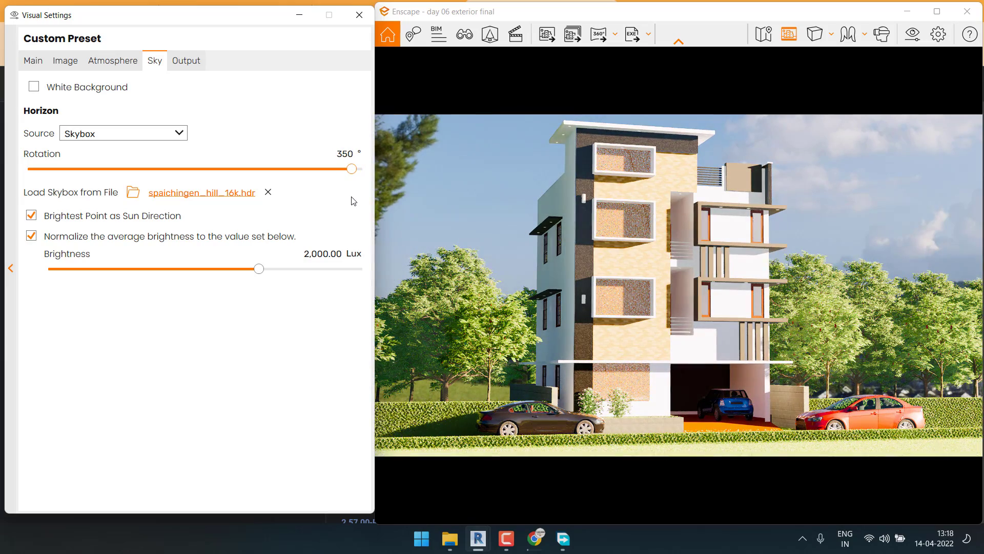
{"action": "mouse_move", "coordinate": [258, 272]}
{"action": "left_mouse_down"}
{"action": "mouse_move", "coordinate": [170, 272]}
{"action": "mouse_move", "coordinate": [340, 272]}
{"action": "mouse_move", "coordinate": [220, 271]}
{"action": "mouse_move", "coordinate": [248, 272]}
{"action": "left_mouse_up"}
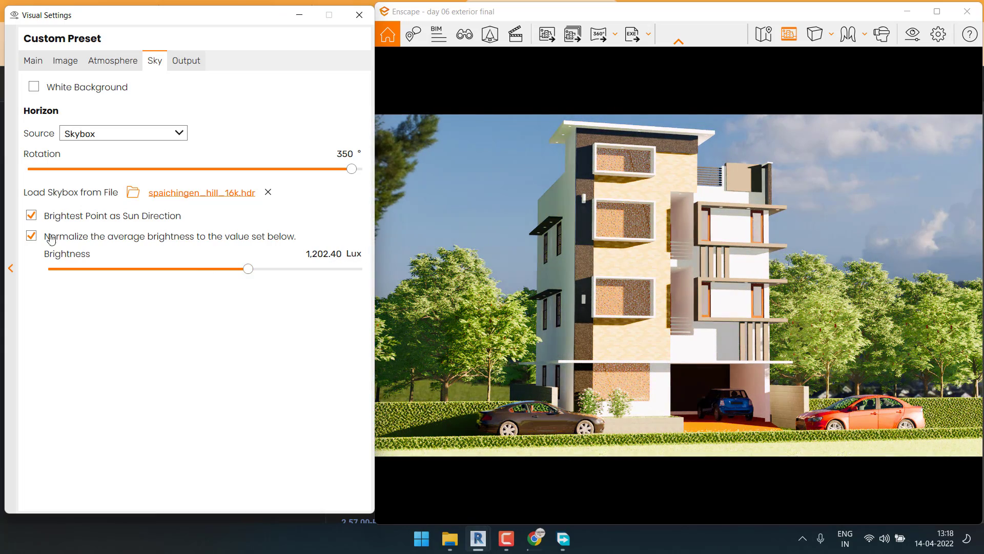
Lower the camera exposure to 58 %.
{"action": "left_click", "coordinate": [33, 61]}
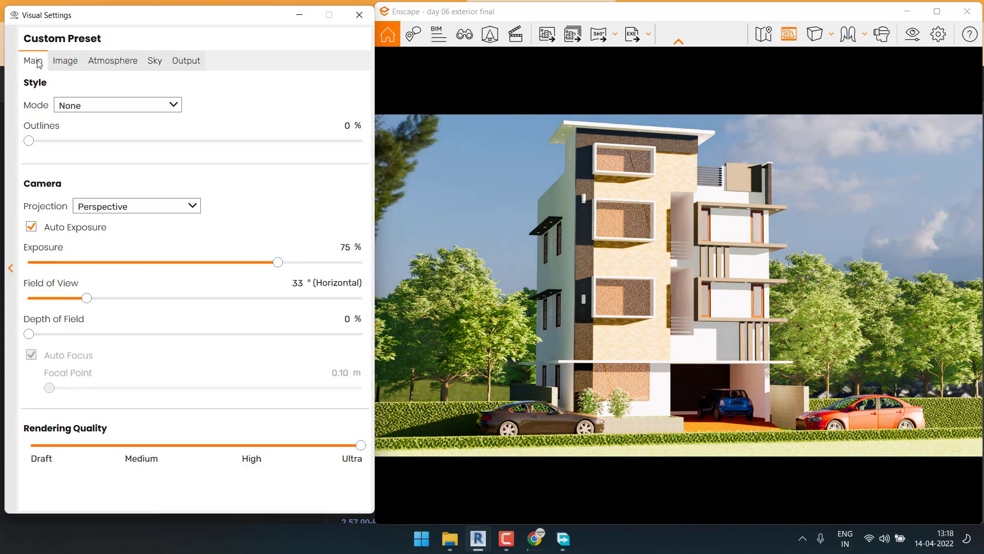
{"action": "left_click_drag", "start_coordinate": [272, 266], "coordinate": [233, 266]}
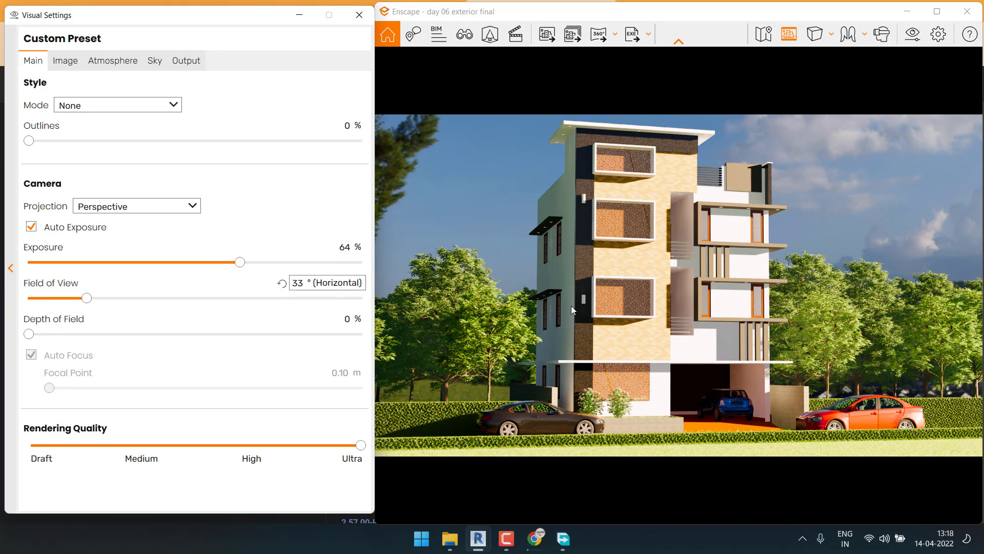
{"action": "left_click_drag", "start_coordinate": [251, 264], "coordinate": [227, 276]}
{"action": "left_click_drag", "start_coordinate": [246, 277], "coordinate": [219, 277]}
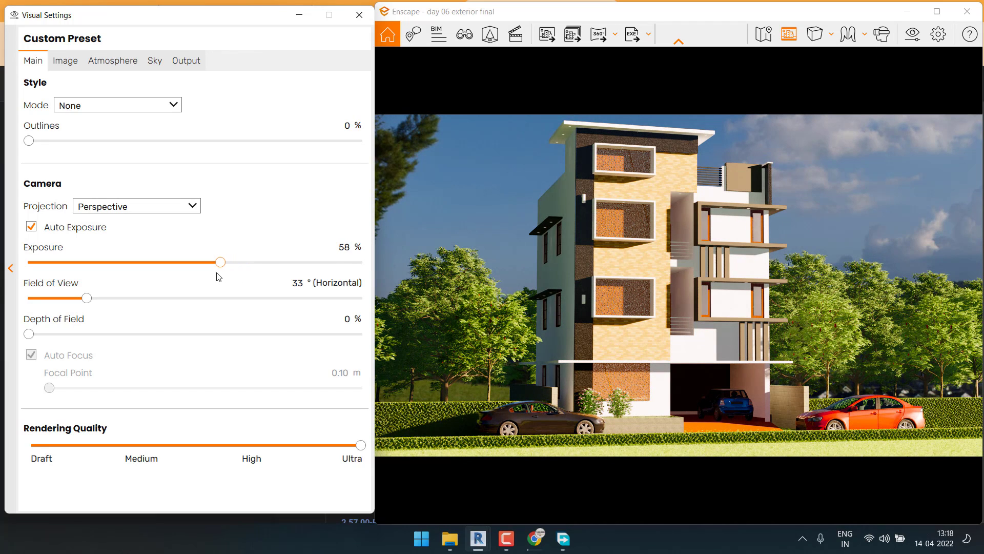
Set the skybox rotation to 337° and reset its brightness to the default 2,000 Lux.
{"action": "left_click", "coordinate": [155, 61]}
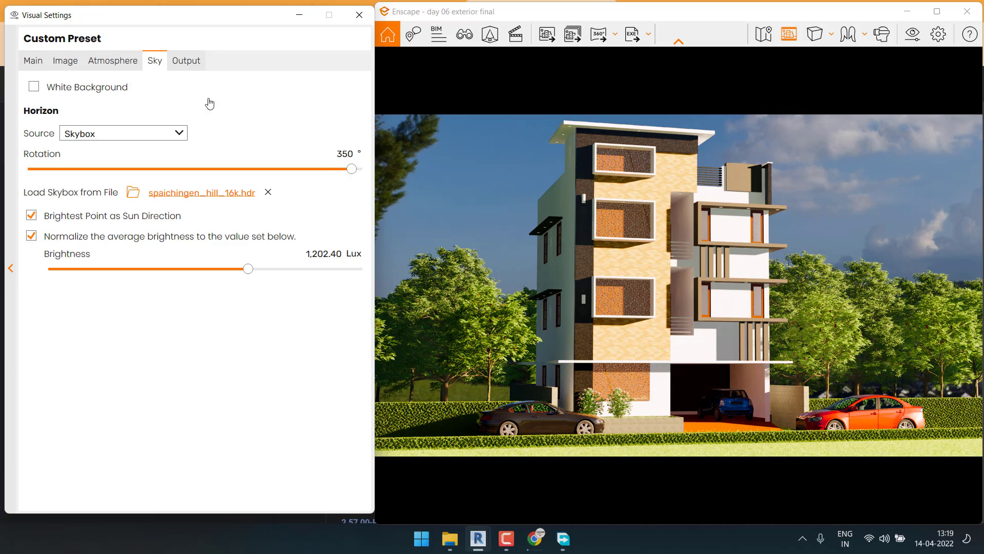
{"action": "left_click_drag", "start_coordinate": [318, 170], "coordinate": [342, 174]}
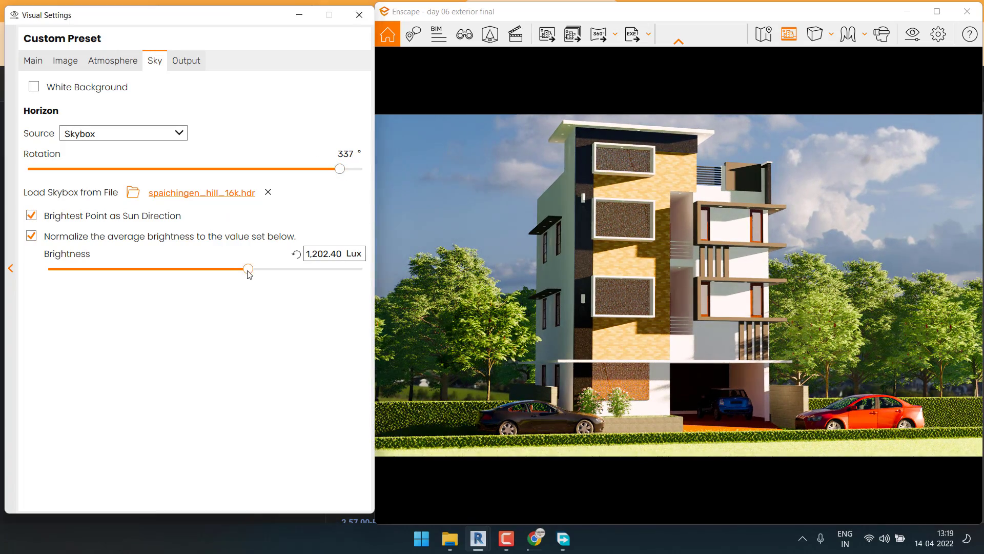
{"action": "left_click_drag", "start_coordinate": [250, 274], "coordinate": [238, 271]}
{"action": "left_click", "coordinate": [295, 254]}
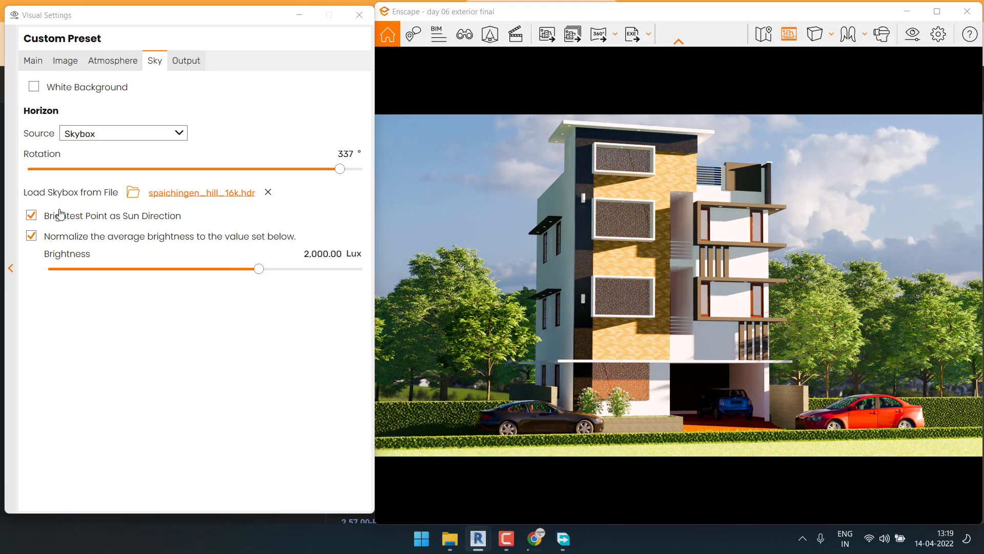
Turn the skybox's average brightness normalization off and on again to compare the render.
{"action": "left_click", "coordinate": [32, 236]}
{"action": "left_click", "coordinate": [31, 237]}
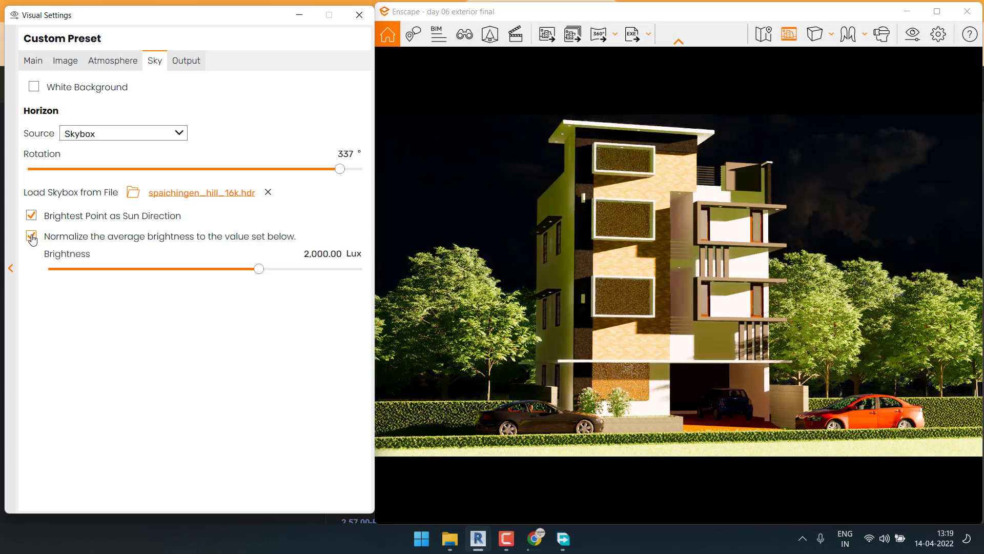
{"action": "left_click", "coordinate": [31, 236]}
{"action": "left_click", "coordinate": [32, 236]}
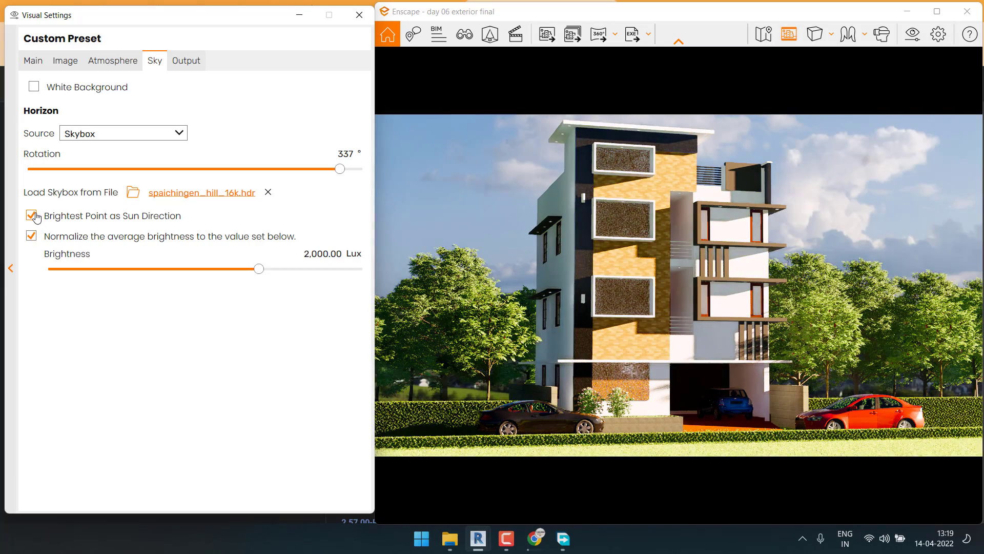
Reframe the house's front view in a maximized render window with the visual settings closed.
{"action": "left_click_drag", "start_coordinate": [607, 321], "coordinate": [606, 323]}
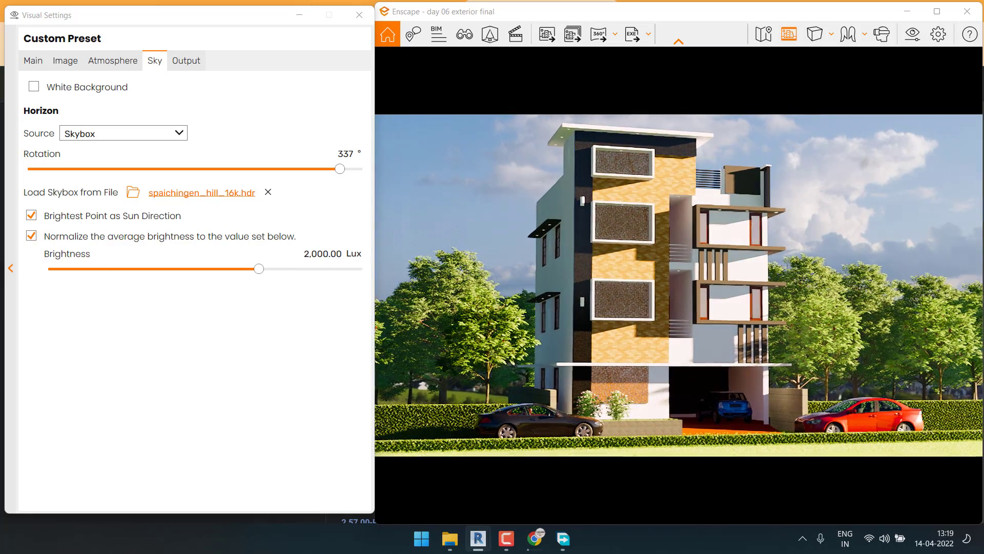
{"action": "right_click_drag", "start_coordinate": [605, 323], "coordinate": [621, 316]}
{"action": "left_click_drag", "start_coordinate": [621, 317], "coordinate": [636, 316]}
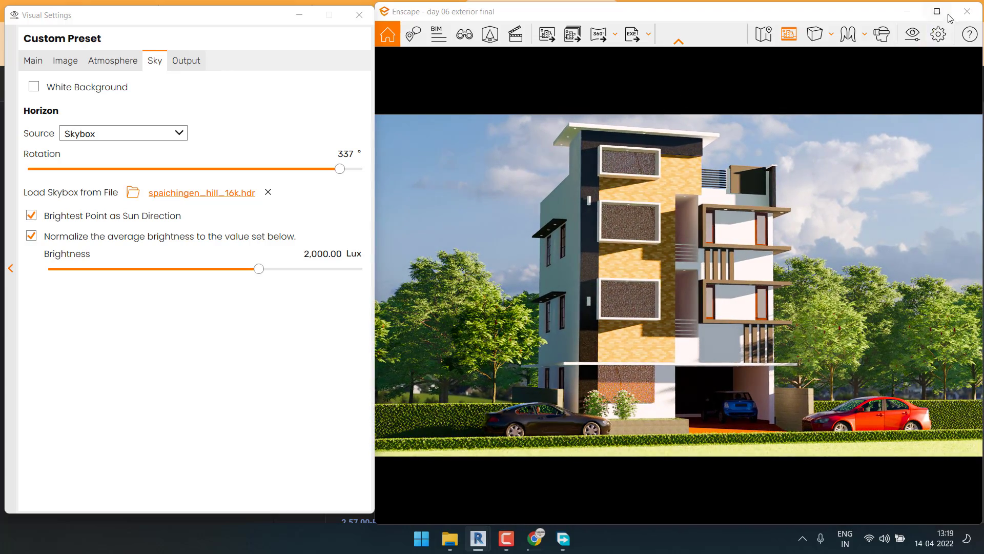
{"action": "left_click", "coordinate": [949, 17]}
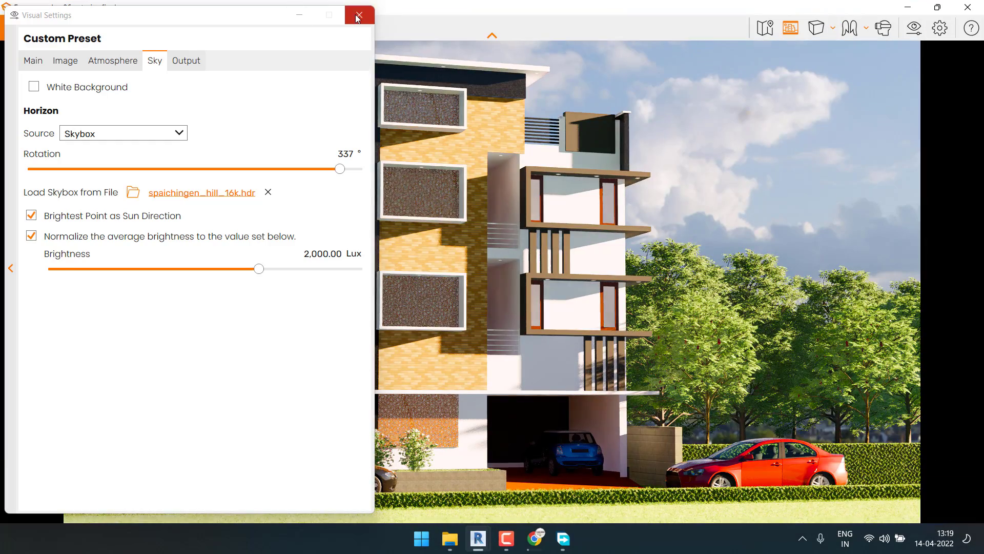
{"action": "left_click", "coordinate": [358, 16]}
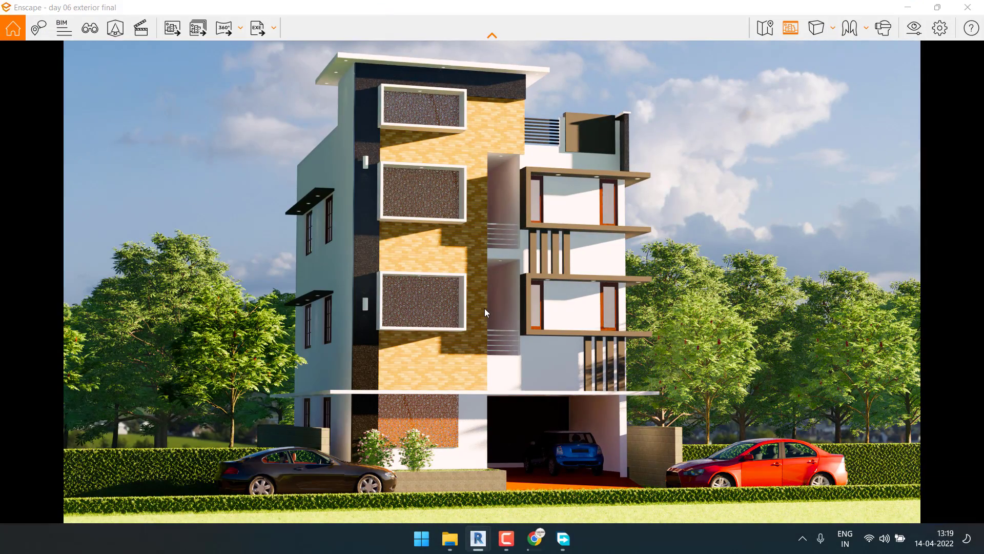
{"action": "middle_click_drag", "start_coordinate": [485, 309], "coordinate": [512, 313]}
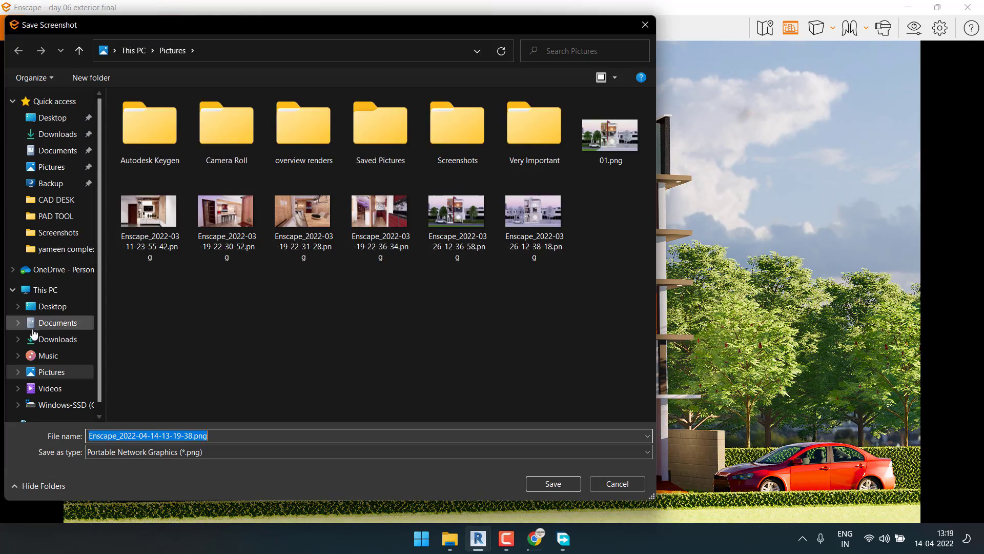
Save the render as a PNG under the suggested file name in the House Design Tutorial folder on the Desktop.
{"action": "left_click", "coordinate": [51, 307]}
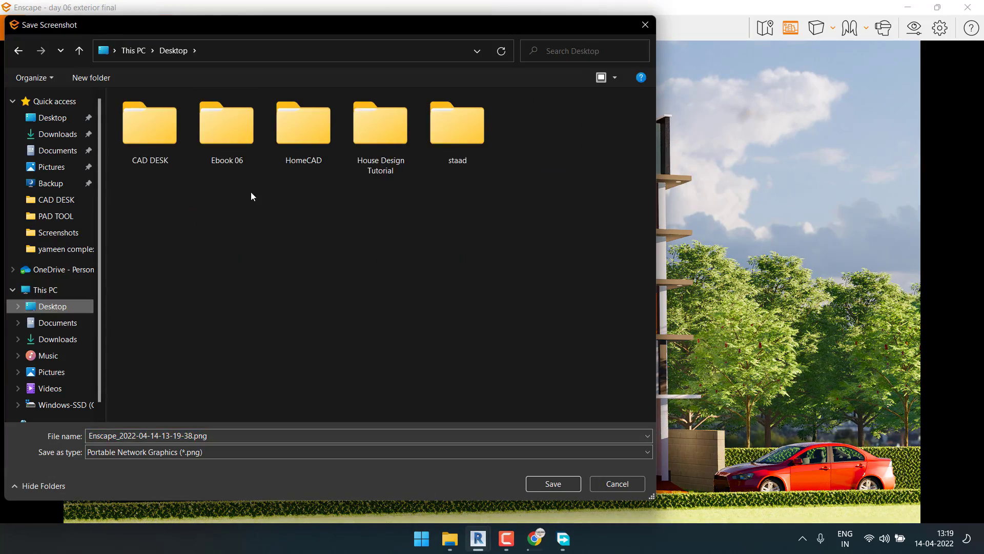
{"action": "left_click", "coordinate": [378, 142]}
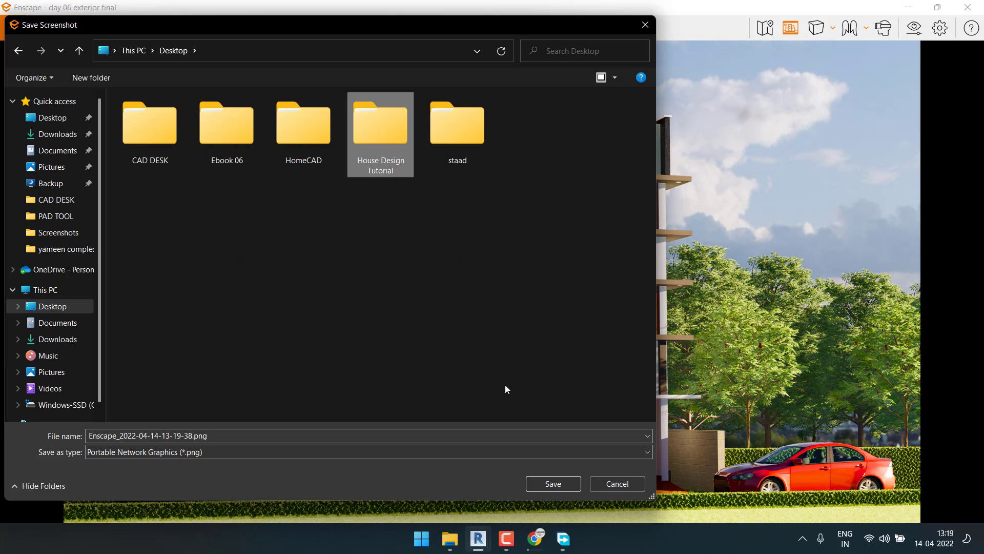
{"action": "key", "text": "Return"}
{"action": "left_click", "coordinate": [553, 483]}
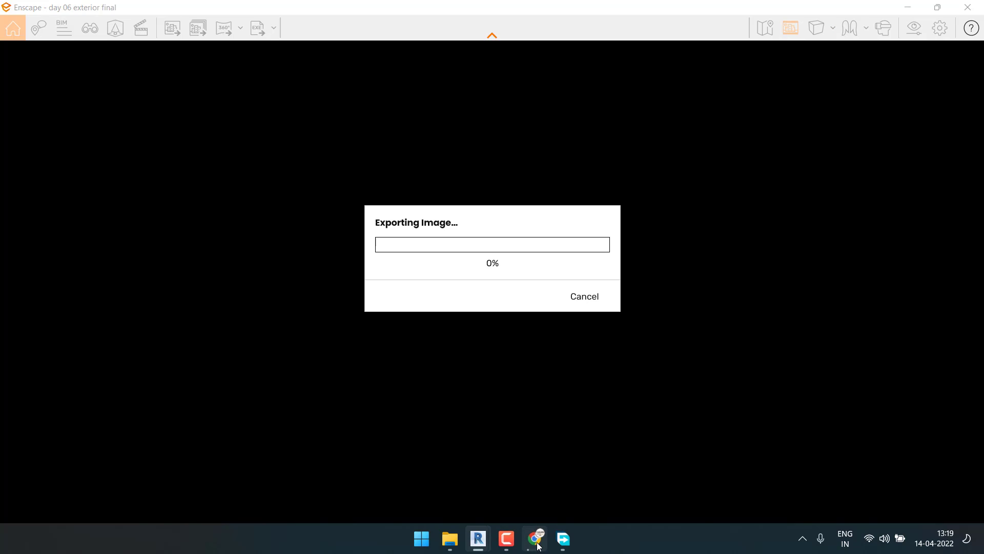
Switch to Chrome and look over the free HDRI skies on the HDRI Hub page.
{"action": "left_click", "coordinate": [536, 539]}
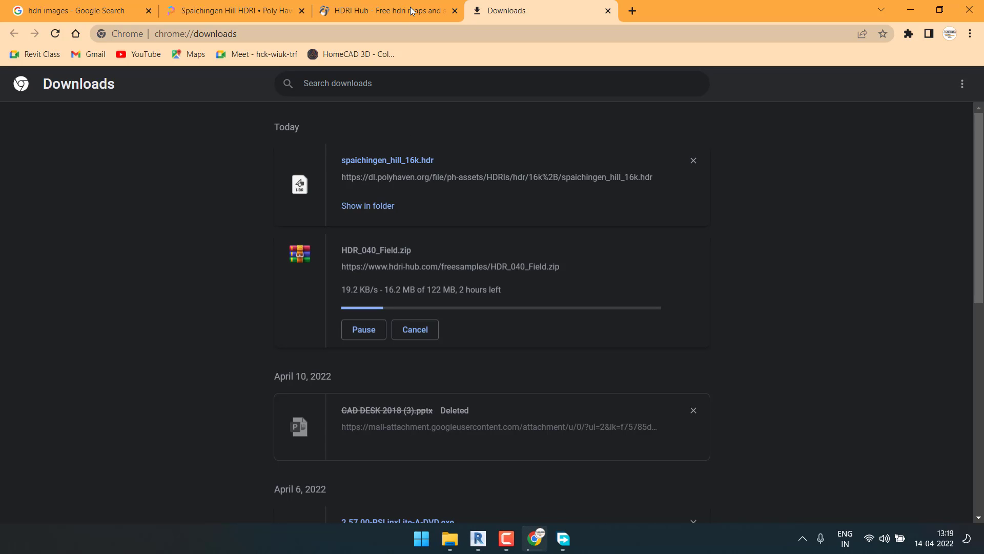
{"action": "left_click", "coordinate": [410, 7]}
{"action": "scroll", "coordinate": [402, 343], "scroll_direction": "up", "scroll_amount": 5}
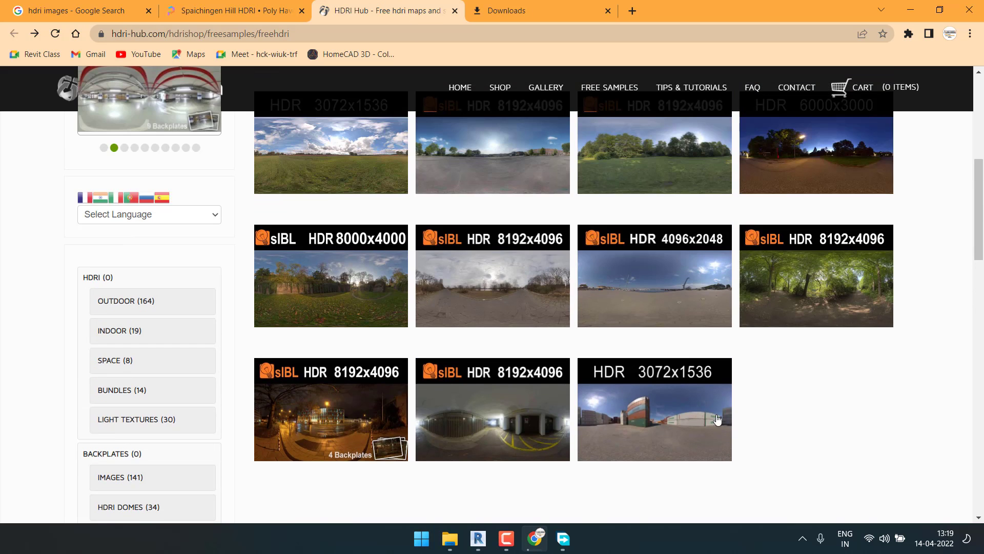
{"action": "scroll", "coordinate": [788, 334], "scroll_direction": "up", "scroll_amount": 4}
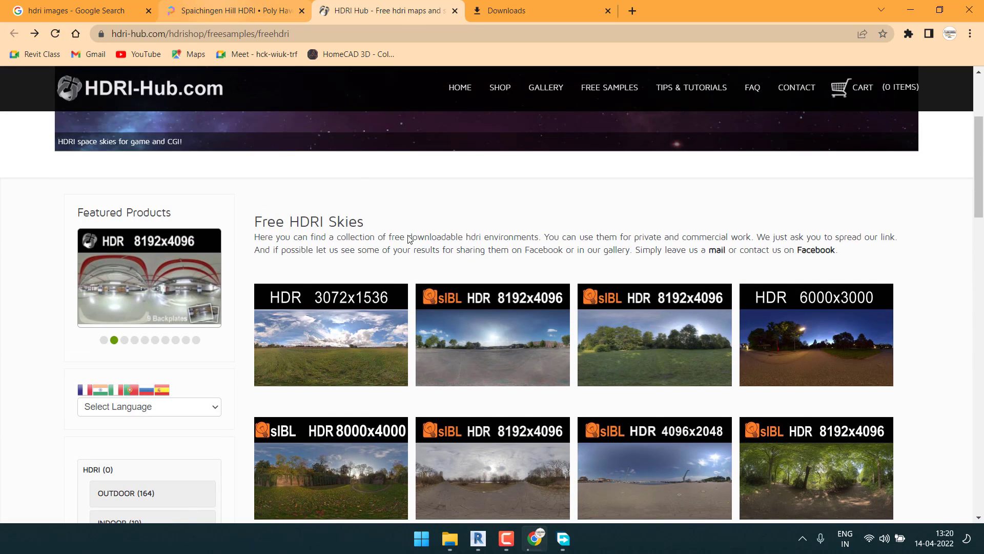
Return to Poly Haven's full HDRI list, look through the available environments, and minimize the browser.
{"action": "left_click", "coordinate": [237, 10]}
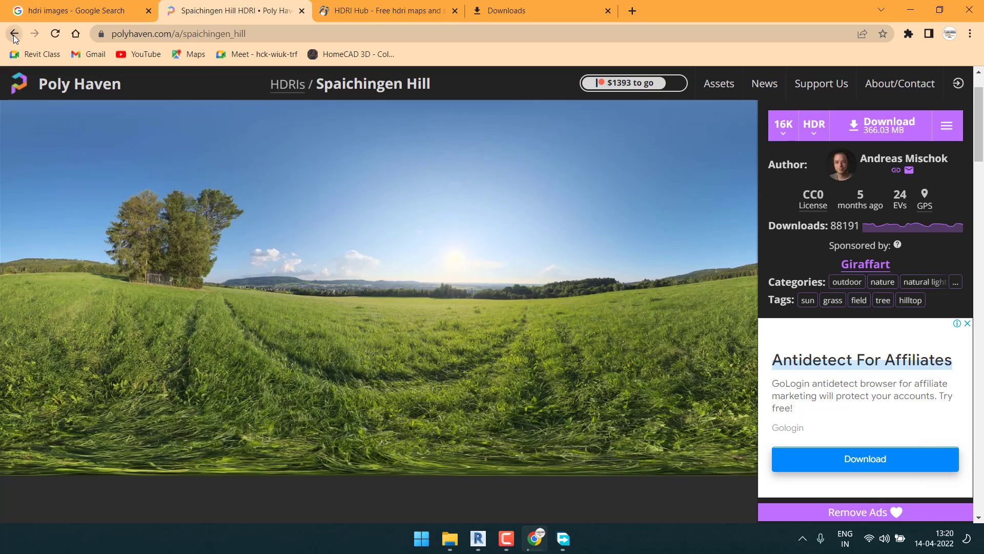
{"action": "left_click", "coordinate": [15, 34]}
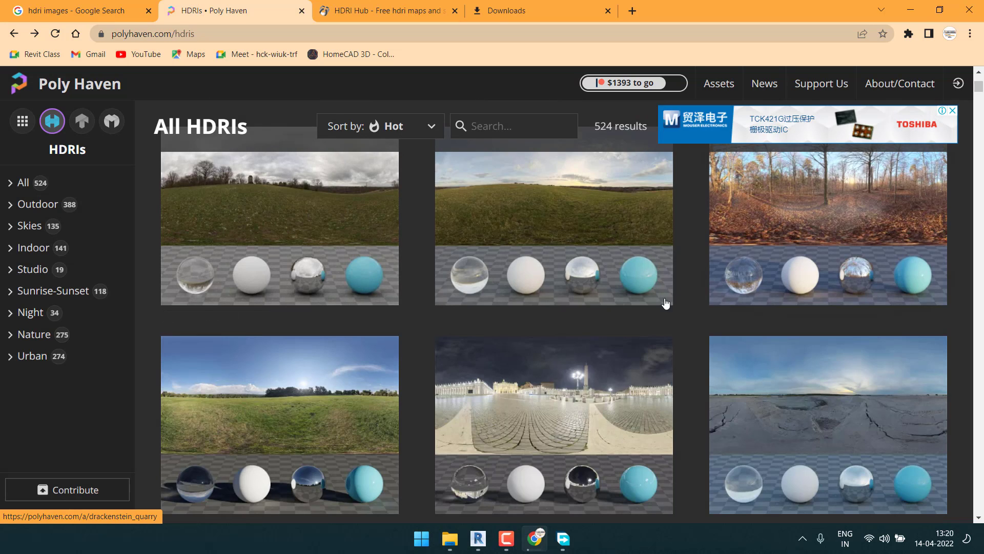
{"action": "scroll", "coordinate": [564, 303], "scroll_direction": "up", "scroll_amount": 2}
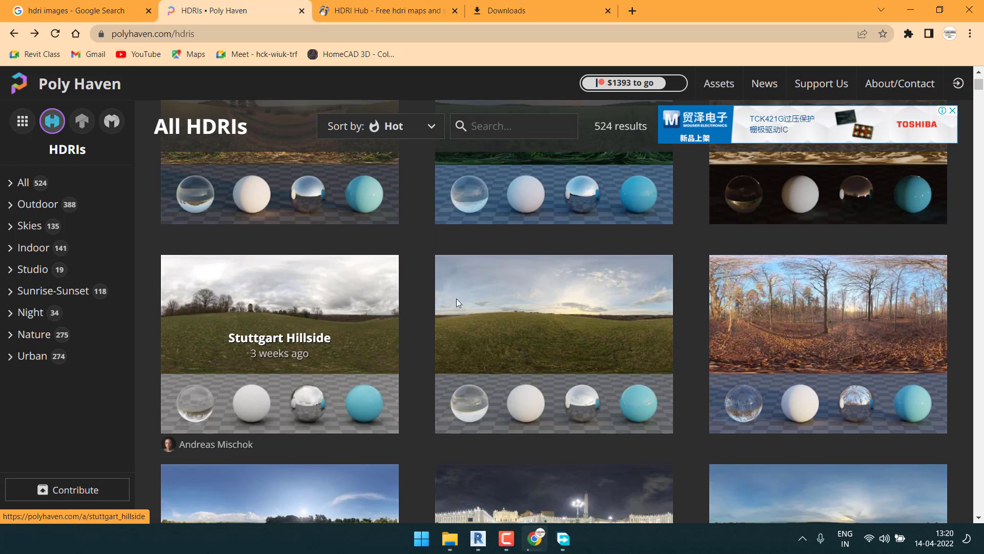
{"action": "scroll", "coordinate": [556, 322], "scroll_direction": "down", "scroll_amount": 4}
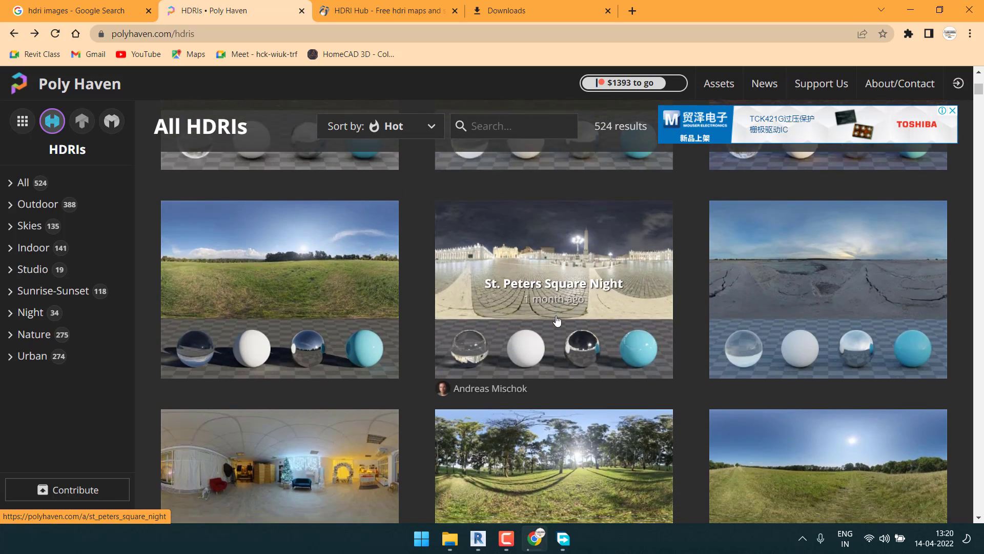
{"action": "scroll", "coordinate": [558, 320], "scroll_direction": "down", "scroll_amount": 8}
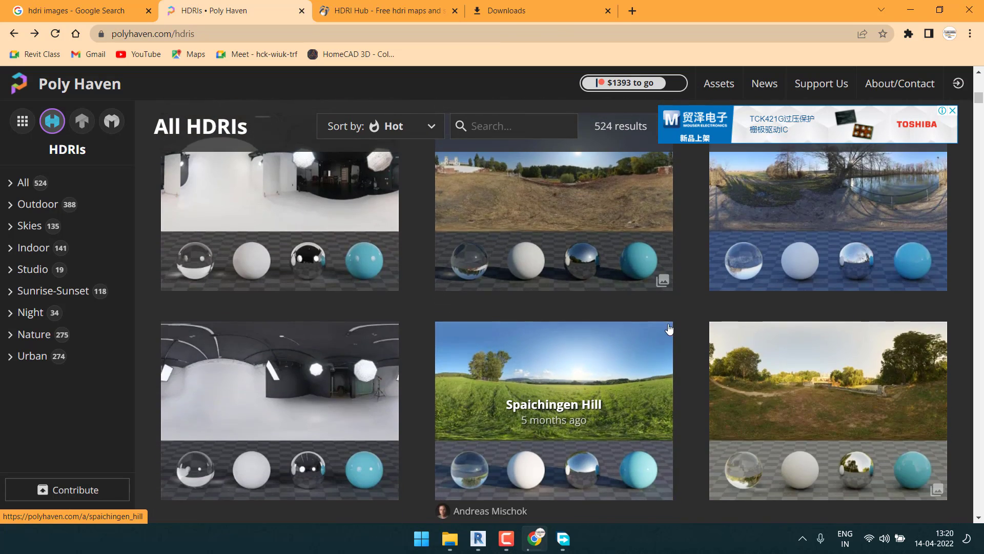
{"action": "scroll", "coordinate": [669, 328], "scroll_direction": "down", "scroll_amount": 5}
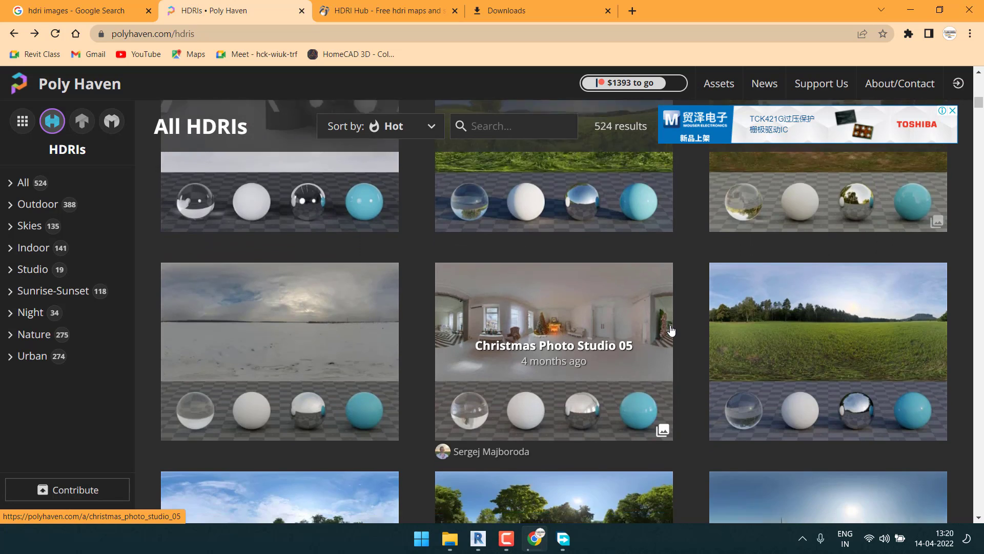
{"action": "scroll", "coordinate": [671, 331], "scroll_direction": "down", "scroll_amount": 2}
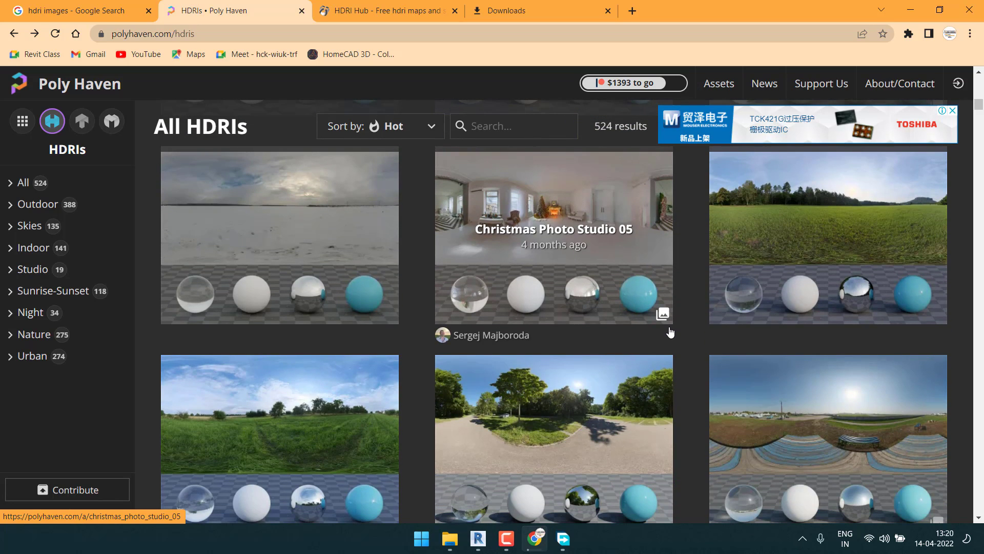
{"action": "scroll", "coordinate": [670, 333], "scroll_direction": "down", "scroll_amount": 7}
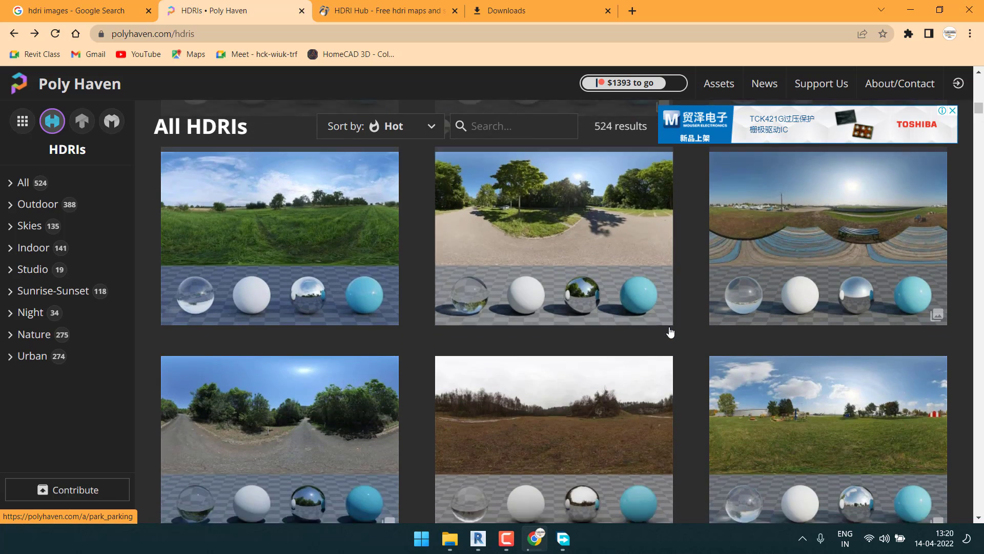
{"action": "scroll", "coordinate": [670, 332], "scroll_direction": "down", "scroll_amount": 4}
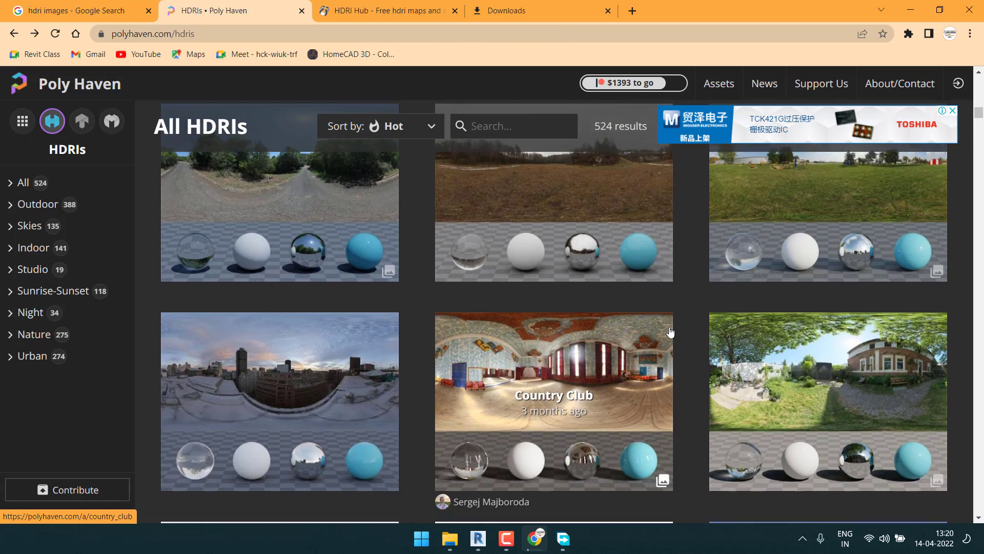
{"action": "scroll", "coordinate": [670, 331], "scroll_direction": "down", "scroll_amount": 5}
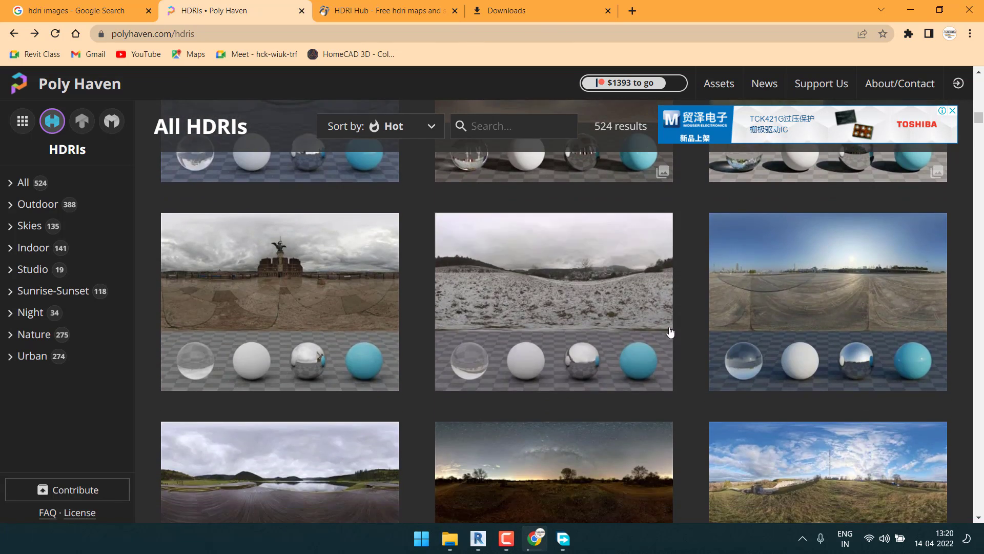
{"action": "scroll", "coordinate": [669, 332], "scroll_direction": "down", "scroll_amount": 7}
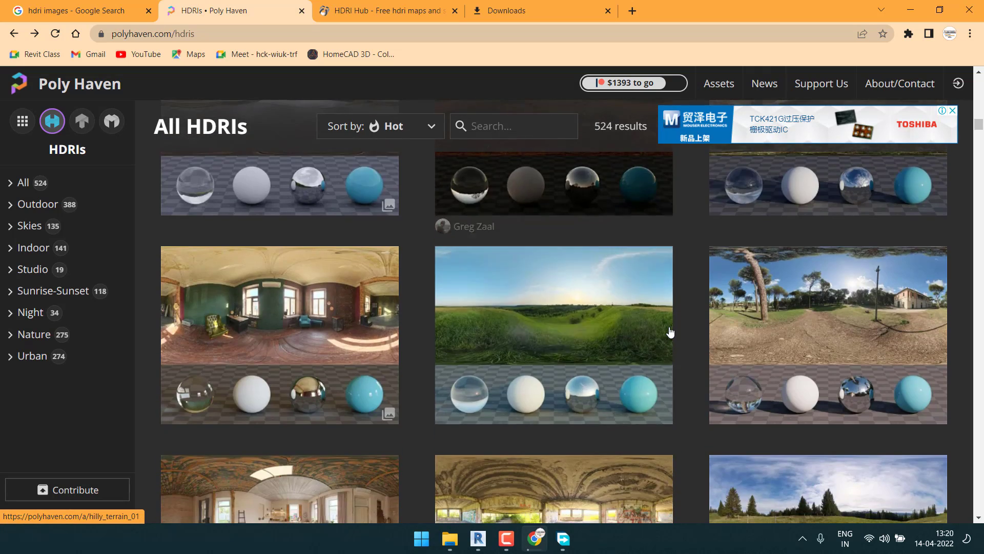
{"action": "scroll", "coordinate": [670, 333], "scroll_direction": "down", "scroll_amount": 12}
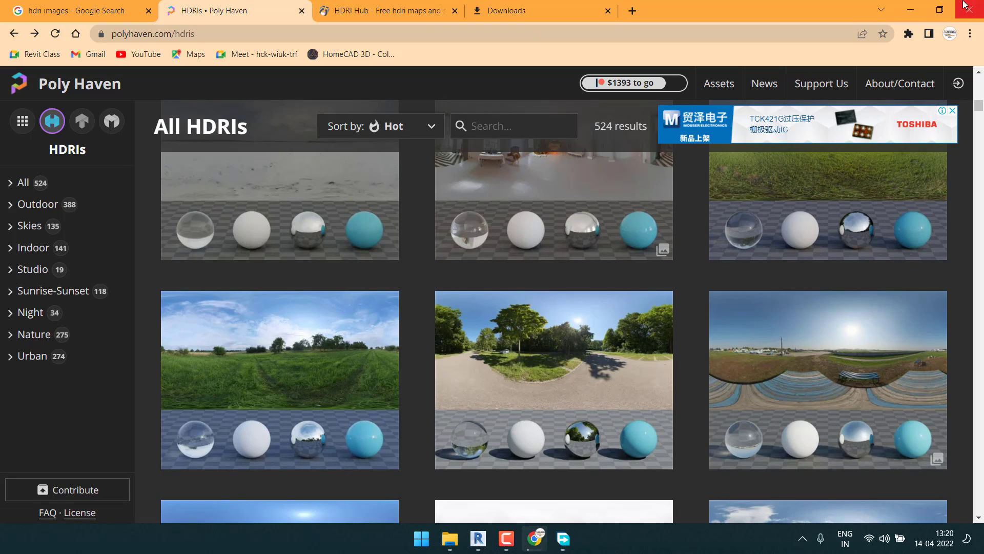
{"action": "left_click", "coordinate": [912, 9]}
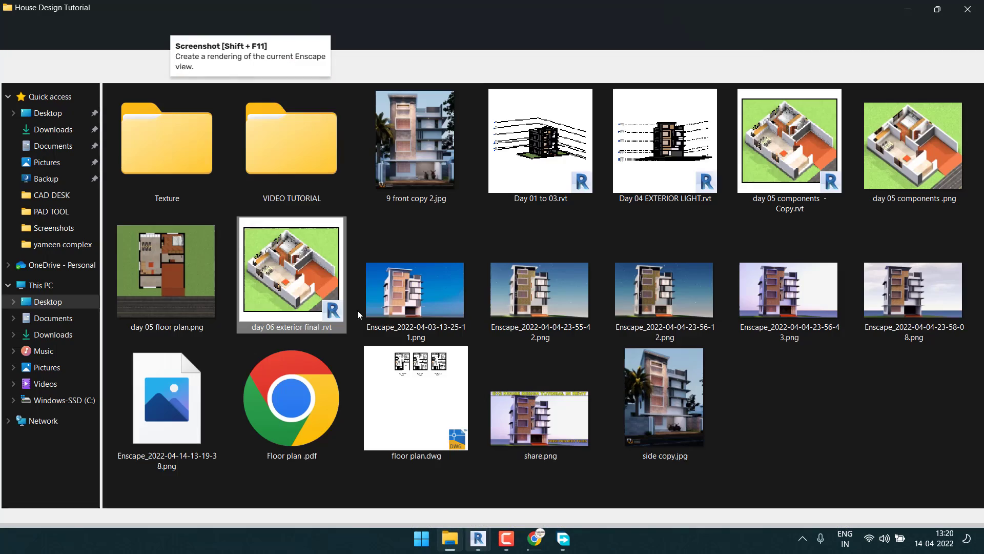
{"action": "double_click", "coordinate": [187, 413]}
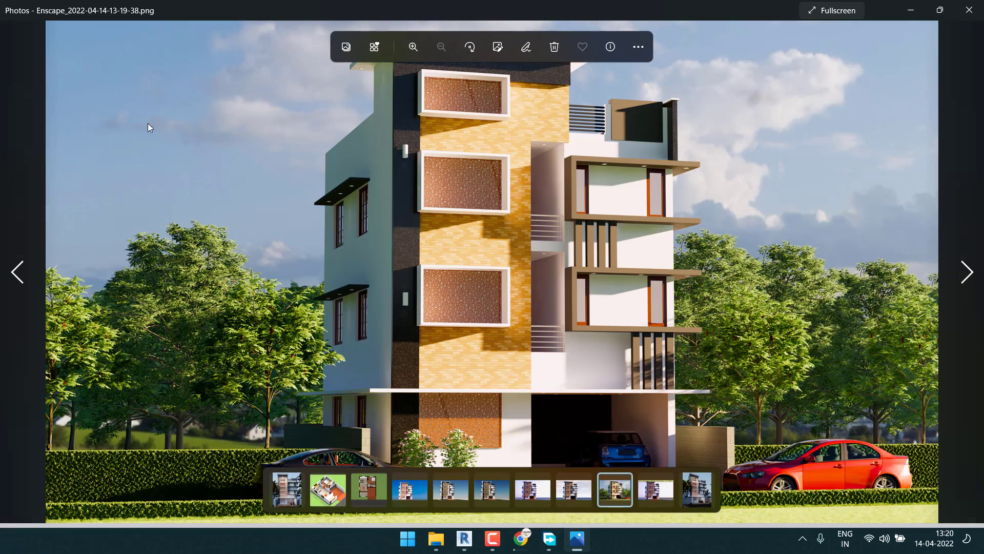
{"action": "scroll", "coordinate": [527, 417], "scroll_direction": "up", "scroll_amount": 3}
{"action": "left_click_drag", "start_coordinate": [528, 417], "coordinate": [528, 243]}
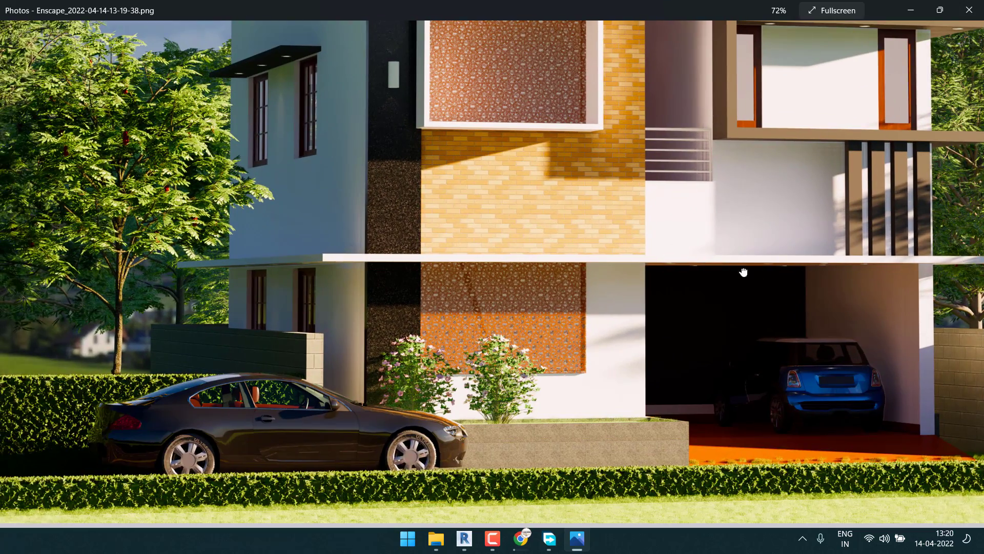
{"action": "left_click_drag", "start_coordinate": [743, 272], "coordinate": [575, 262]}
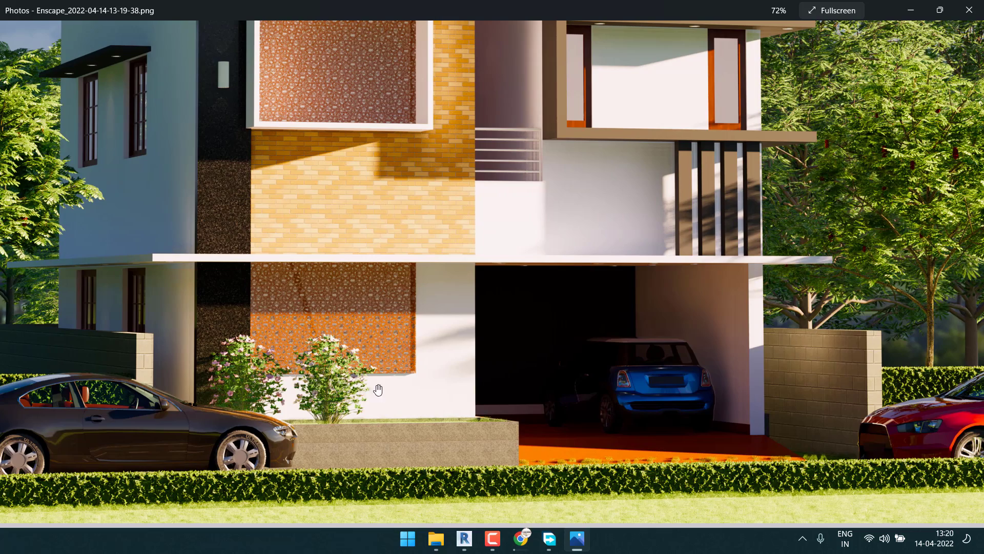
{"action": "left_click_drag", "start_coordinate": [512, 275], "coordinate": [524, 418]}
{"action": "left_click_drag", "start_coordinate": [547, 207], "coordinate": [530, 359]}
{"action": "left_click_drag", "start_coordinate": [547, 156], "coordinate": [554, 282]}
{"action": "scroll", "coordinate": [702, 312], "scroll_direction": "down", "scroll_amount": 3}
{"action": "scroll", "coordinate": [701, 311], "scroll_direction": "down", "scroll_amount": 1}
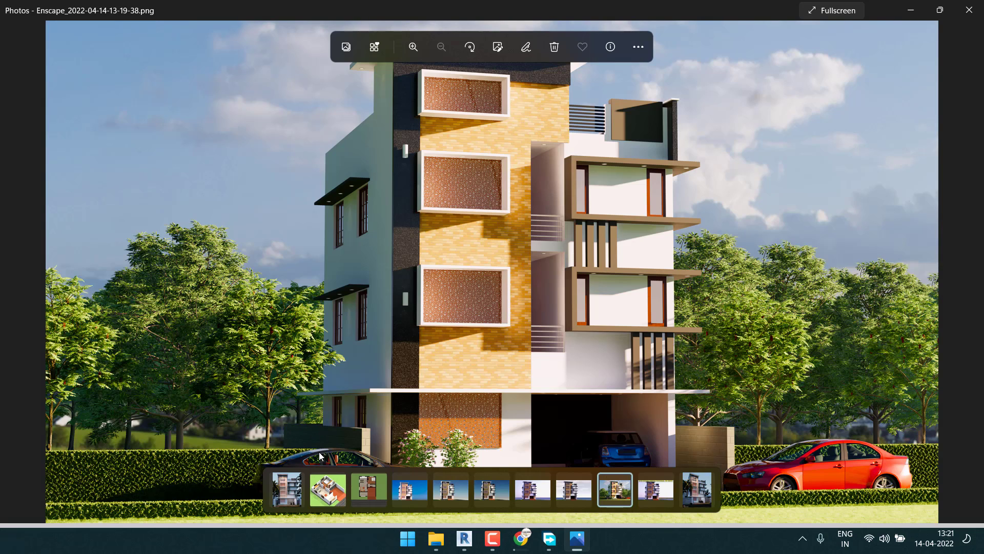
{"action": "mouse_move", "coordinate": [372, 465]}
{"action": "left_mouse_down"}
{"action": "mouse_move", "coordinate": [360, 461]}
{"action": "mouse_move", "coordinate": [451, 420]}
{"action": "mouse_move", "coordinate": [775, 470]}
{"action": "left_mouse_up"}
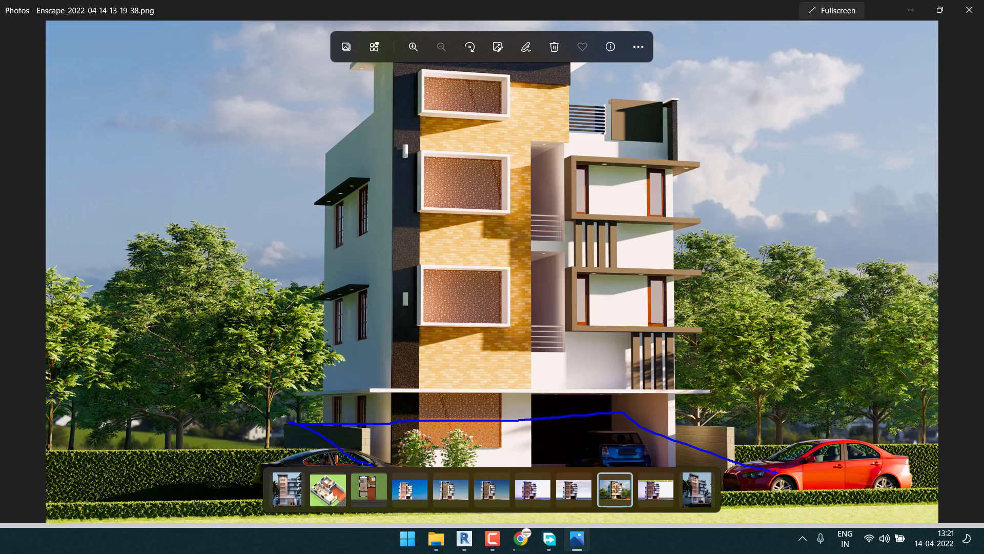